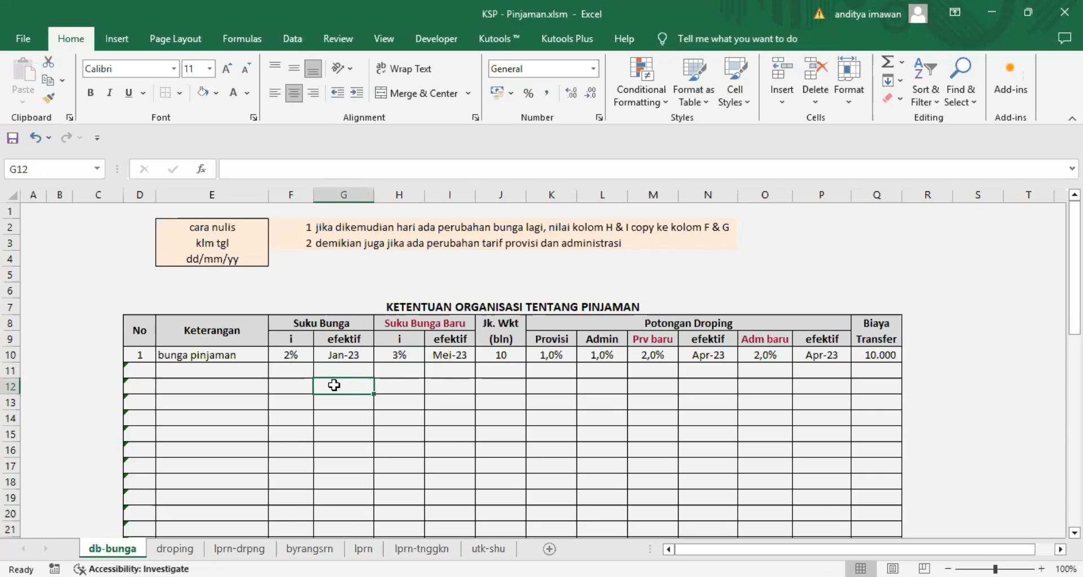
- Look over the arrears report sheet lprn-tnggkn and the utk-shu sheet, and return to the db-bunga sheet
click(339, 368)
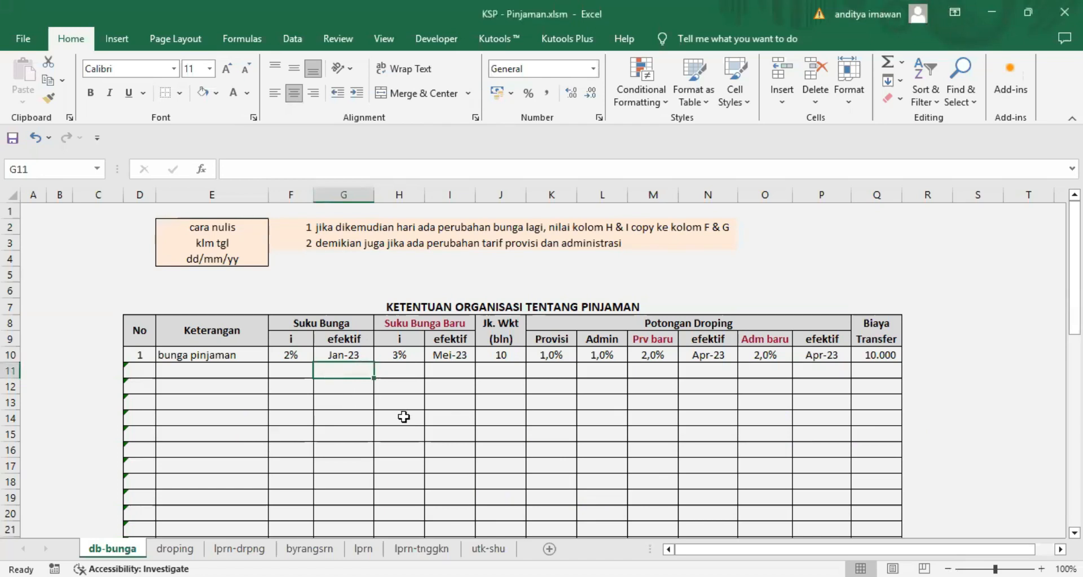
click(422, 548)
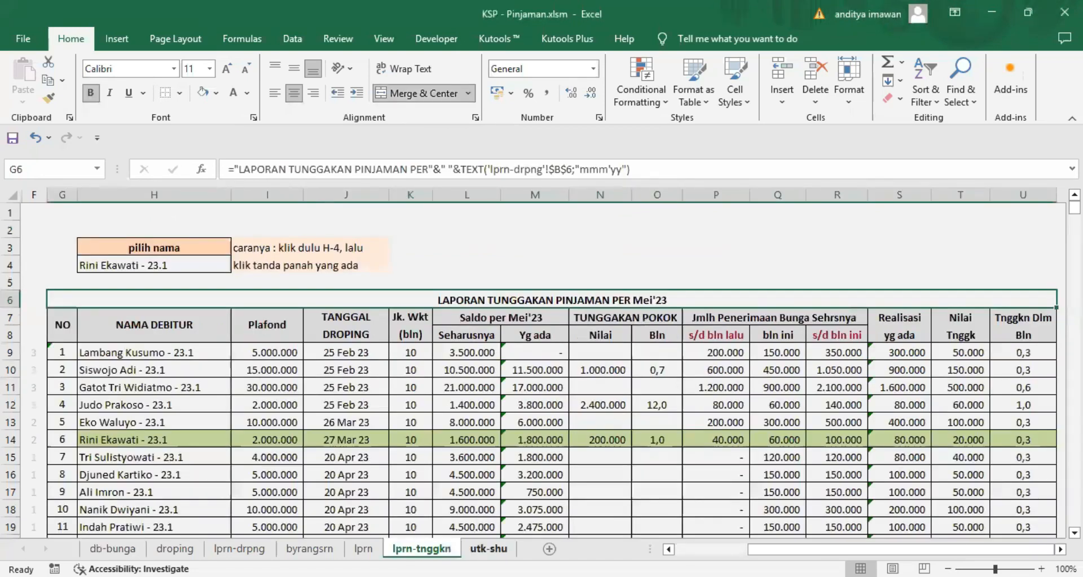
click(489, 548)
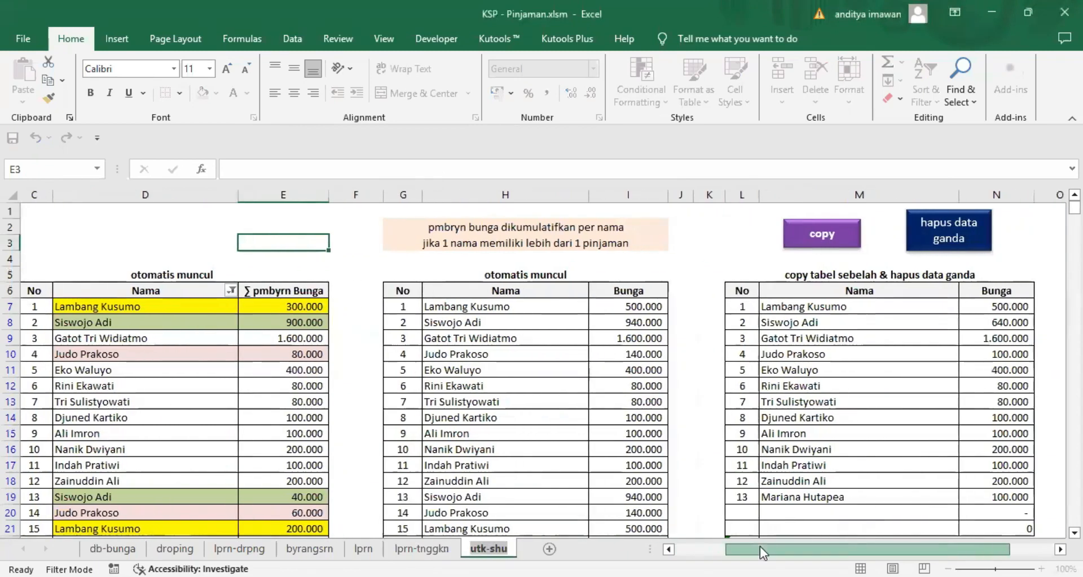
drag(761, 552, 758, 552)
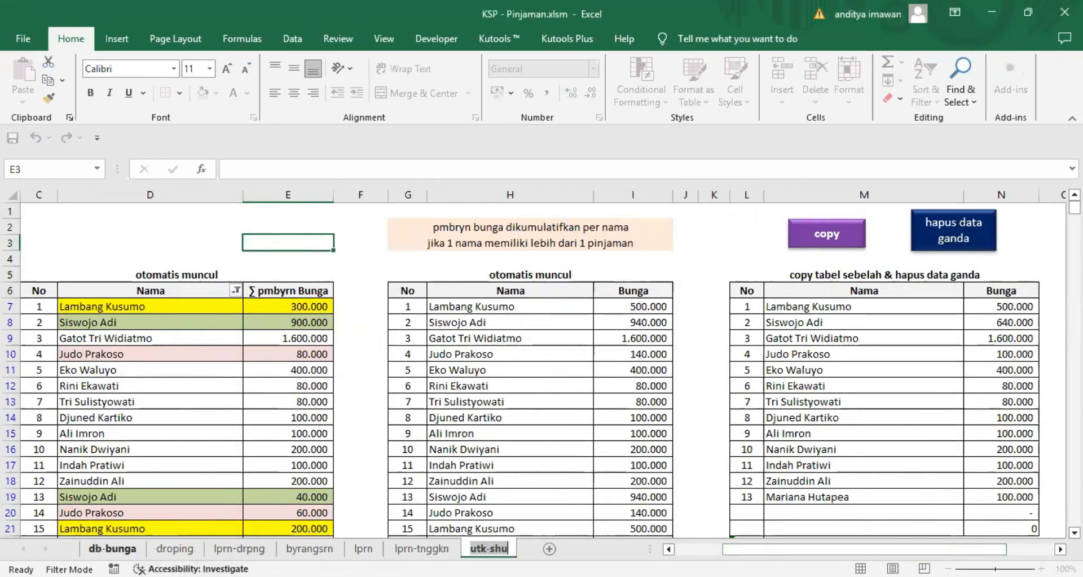
click(112, 548)
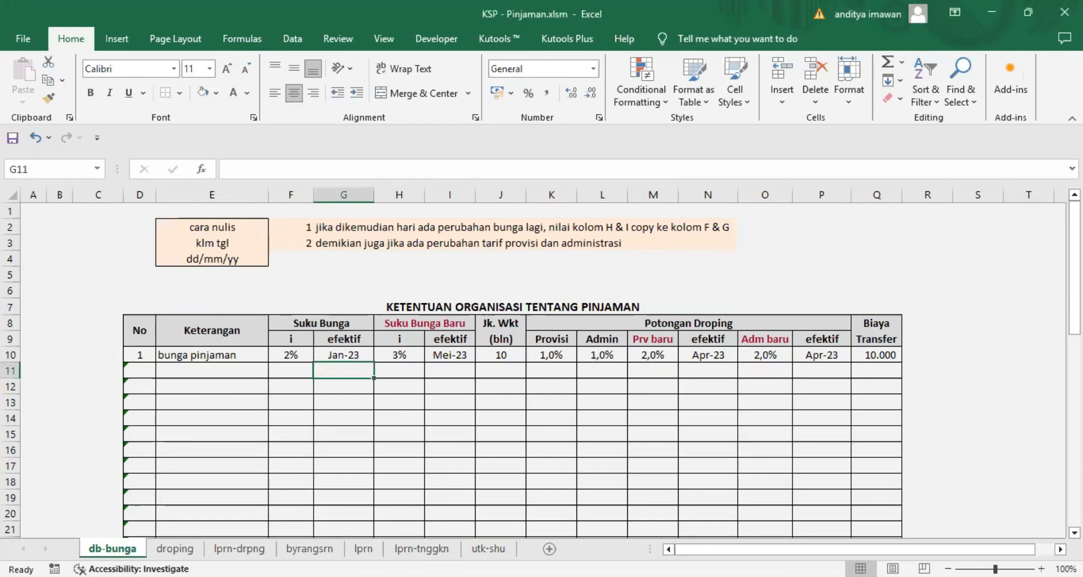
- Examine the loan terms table on db-bunga: description, current and new interest rates with effective dates, and loan term in months
click(433, 305)
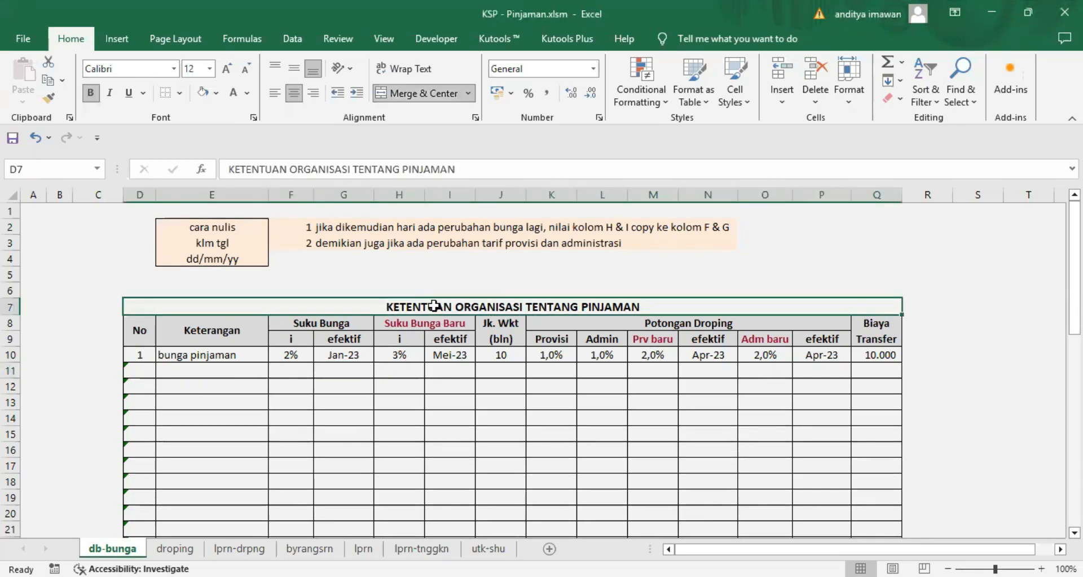
click(221, 354)
click(338, 355)
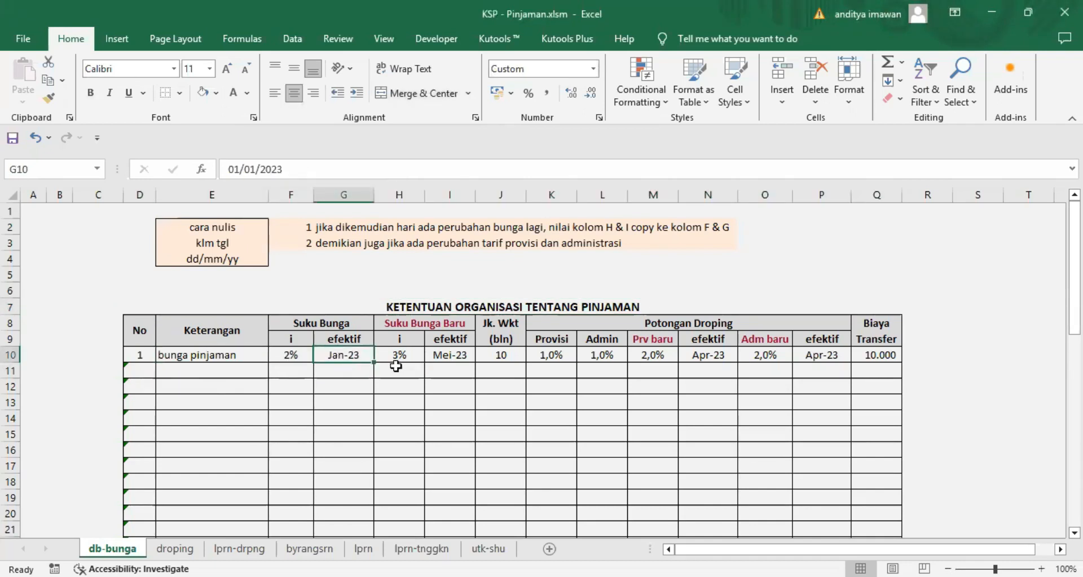
drag(394, 354, 439, 353)
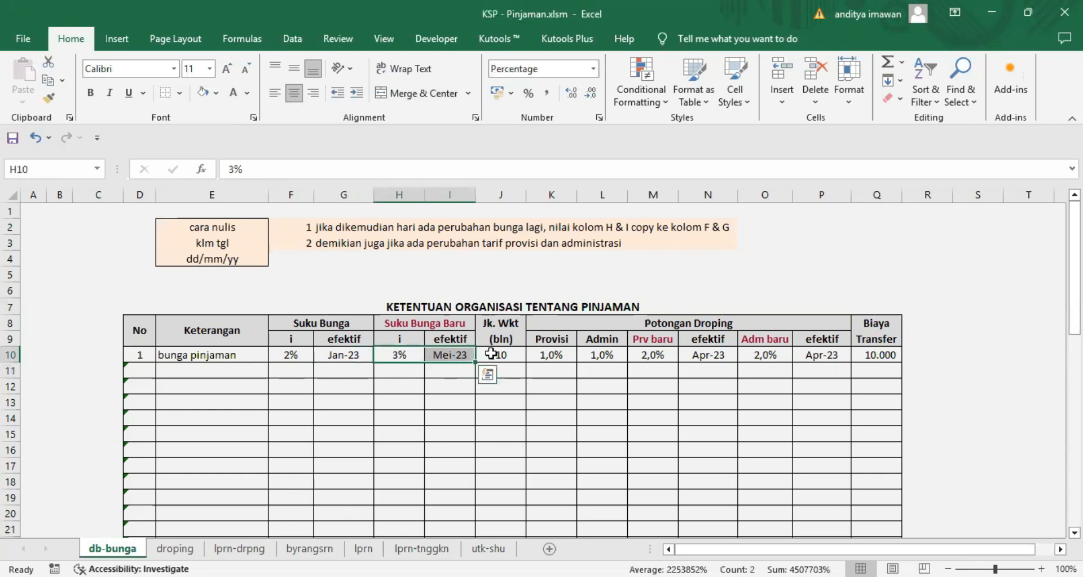
click(502, 361)
drag(502, 361, 522, 329)
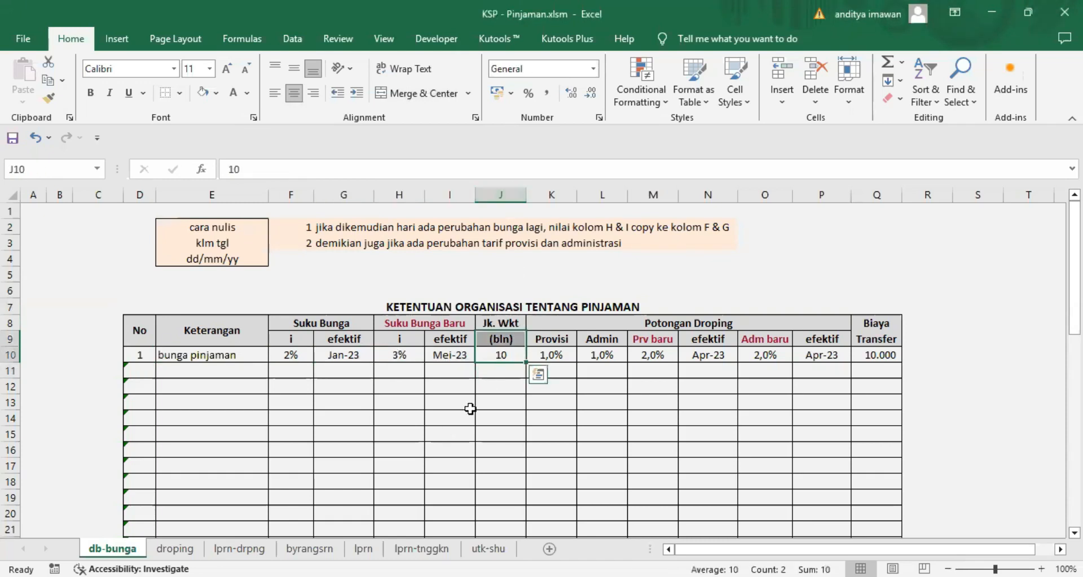
click(496, 359)
- Examine the disbursement deductions in row 10: current and new provision and admin rates, their effective dates, and the transfer fee
click(553, 356)
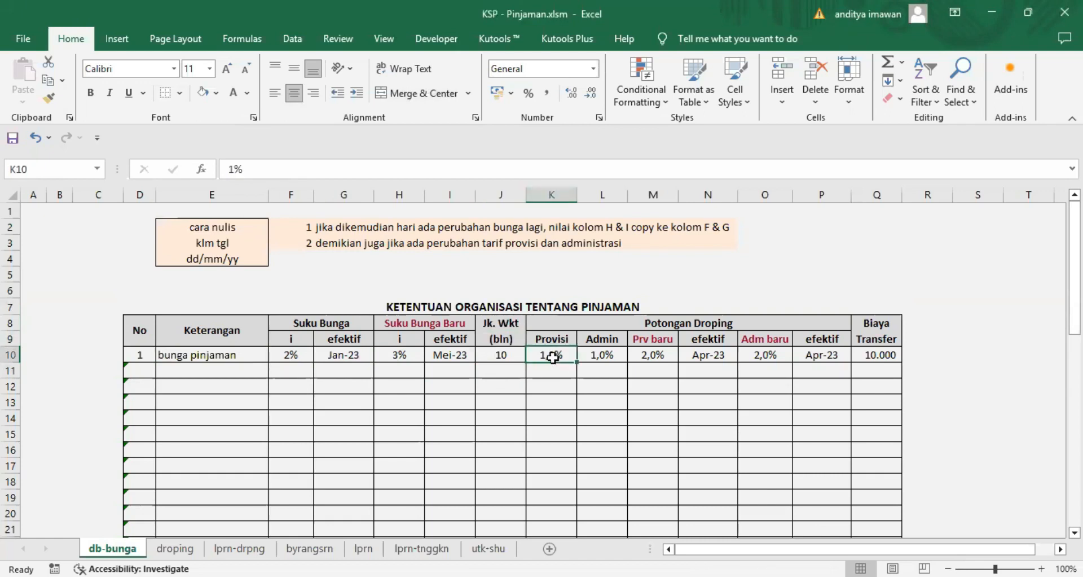
click(605, 353)
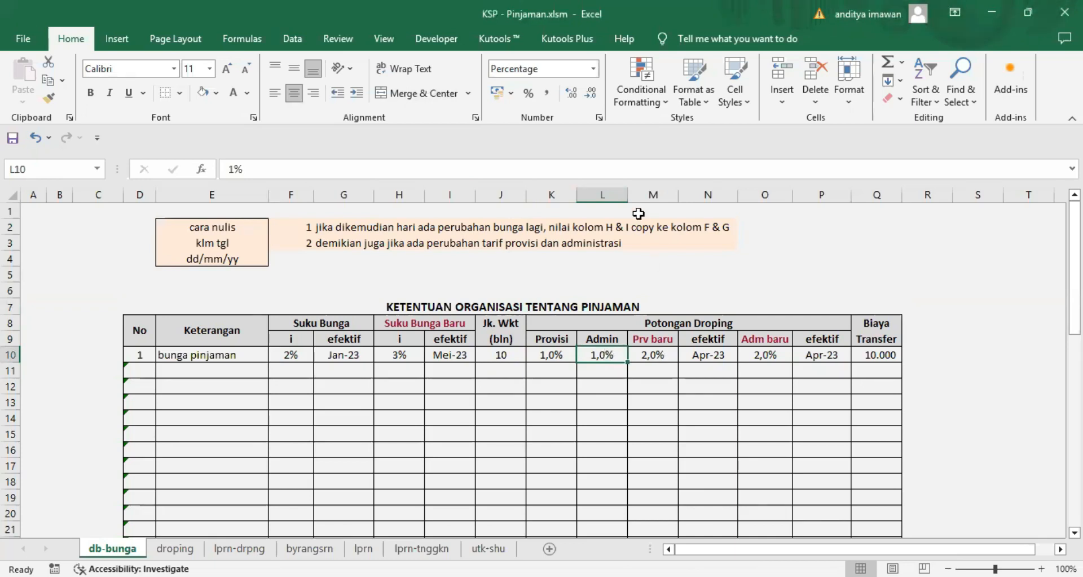
click(653, 194)
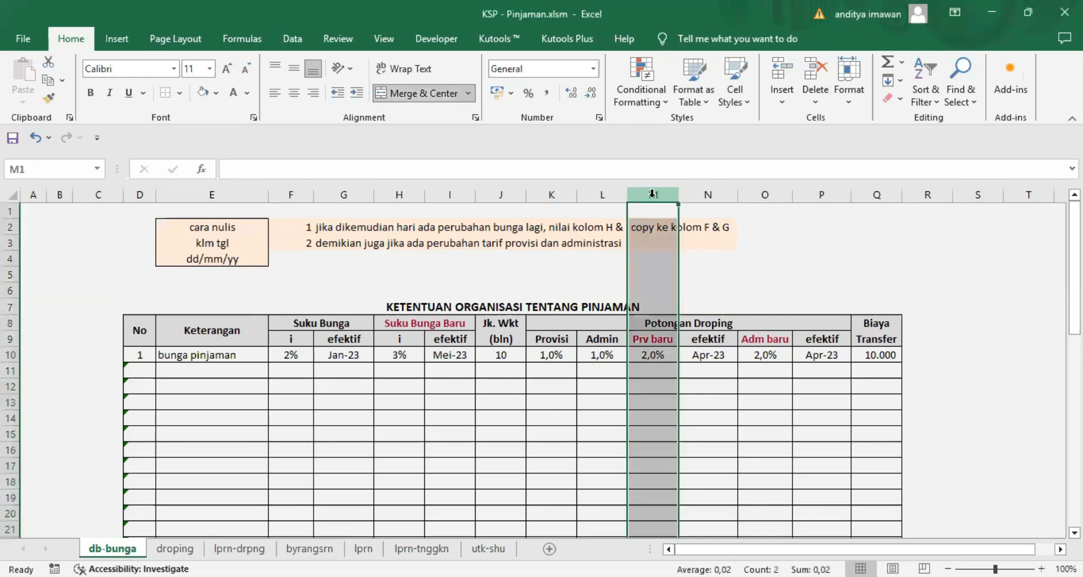
click(803, 233)
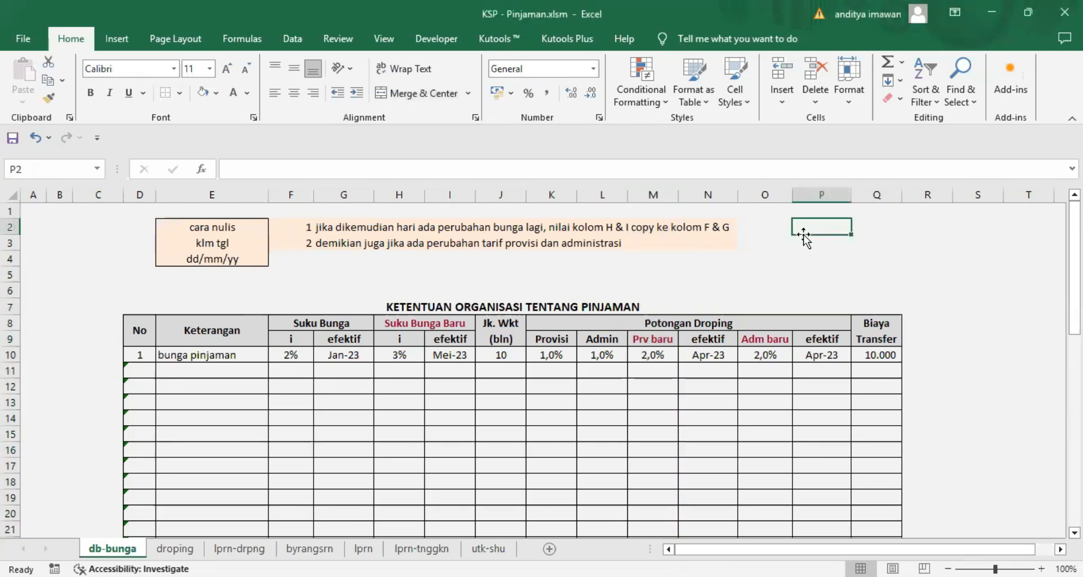
click(660, 340)
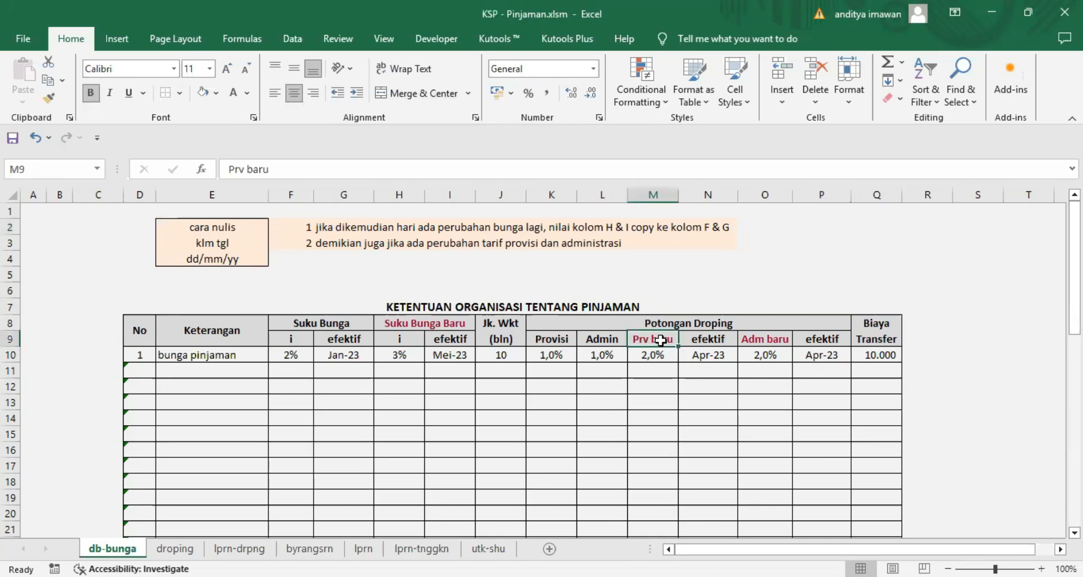
click(766, 340)
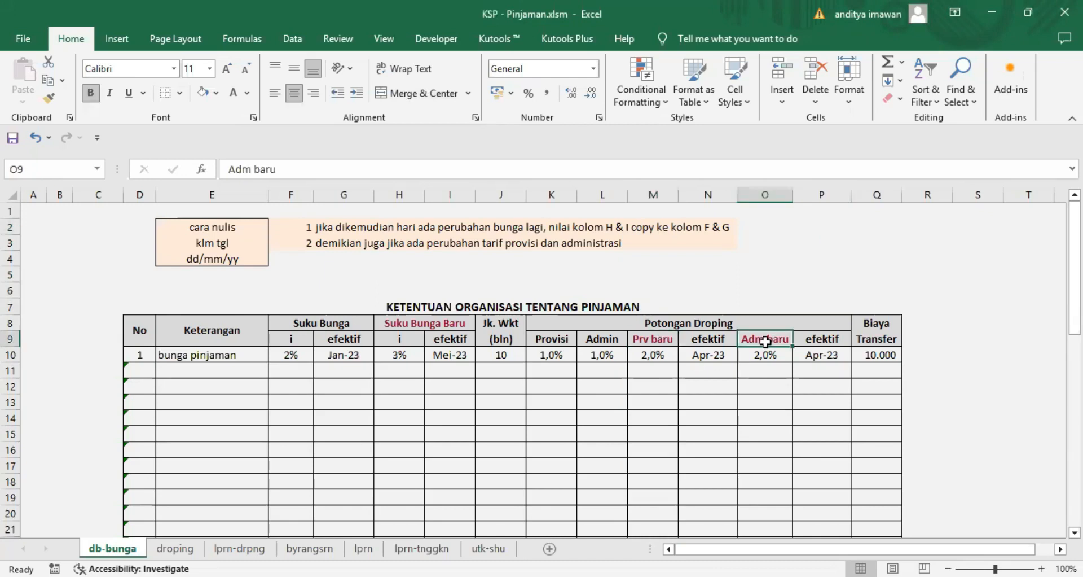
click(715, 350)
click(821, 354)
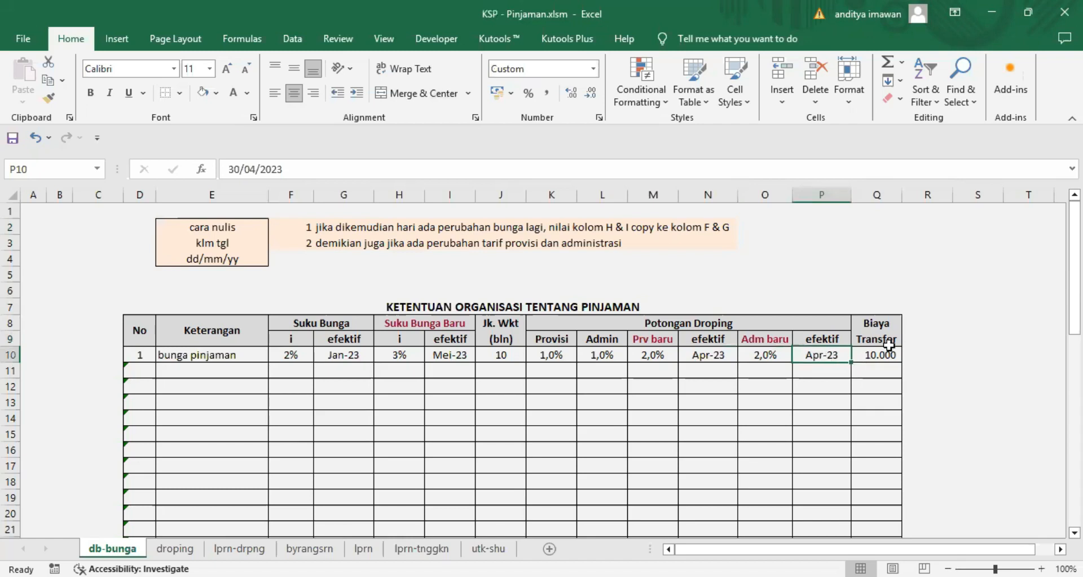
click(873, 355)
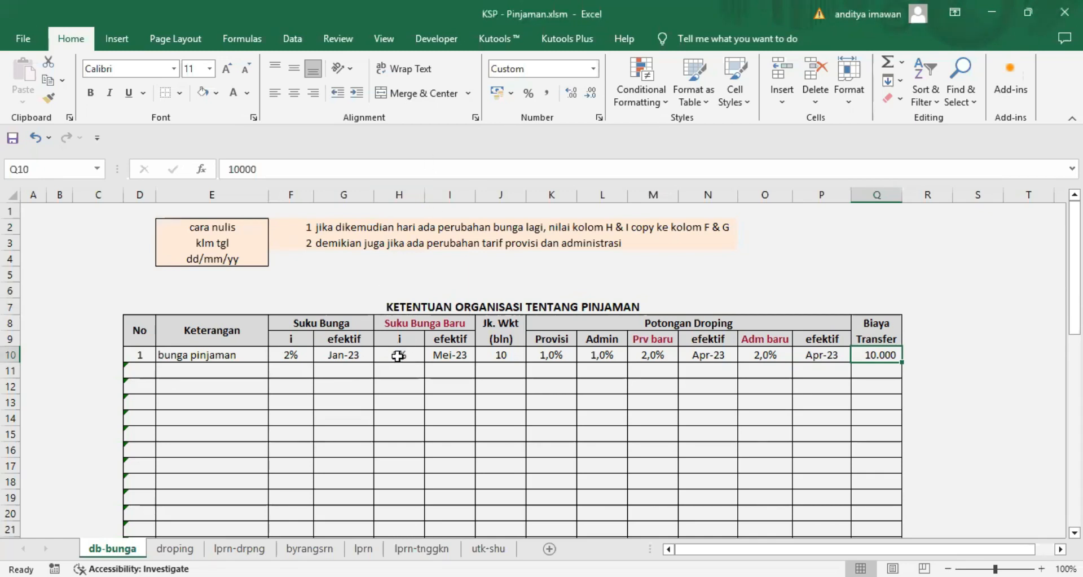
- Compare the new interest rate columns H and I with columns F and G, and check the effective date against the dd/mm/yy format note
drag(398, 356, 444, 354)
drag(291, 194, 325, 191)
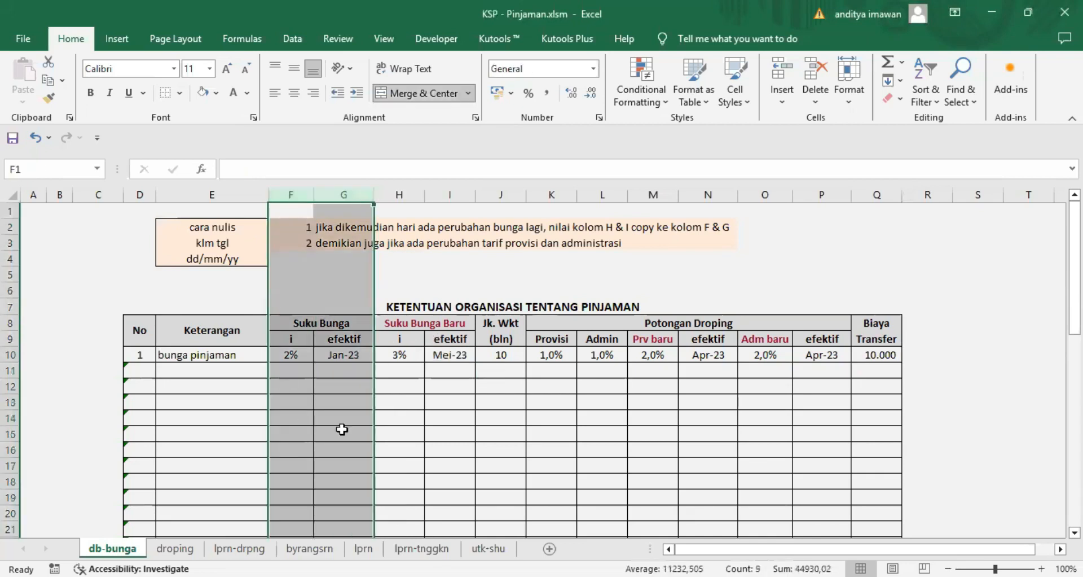
click(400, 357)
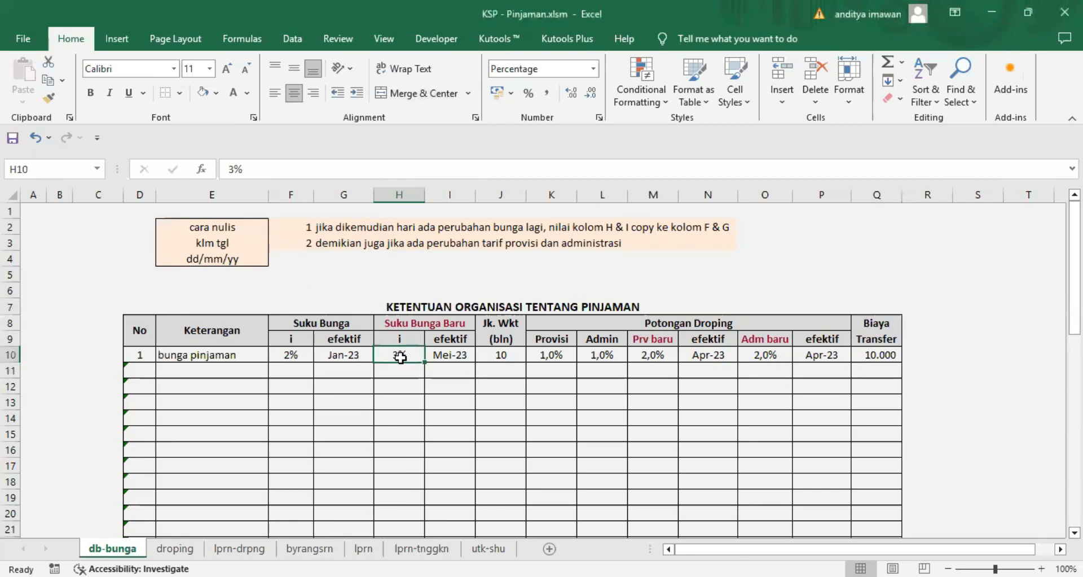
click(451, 357)
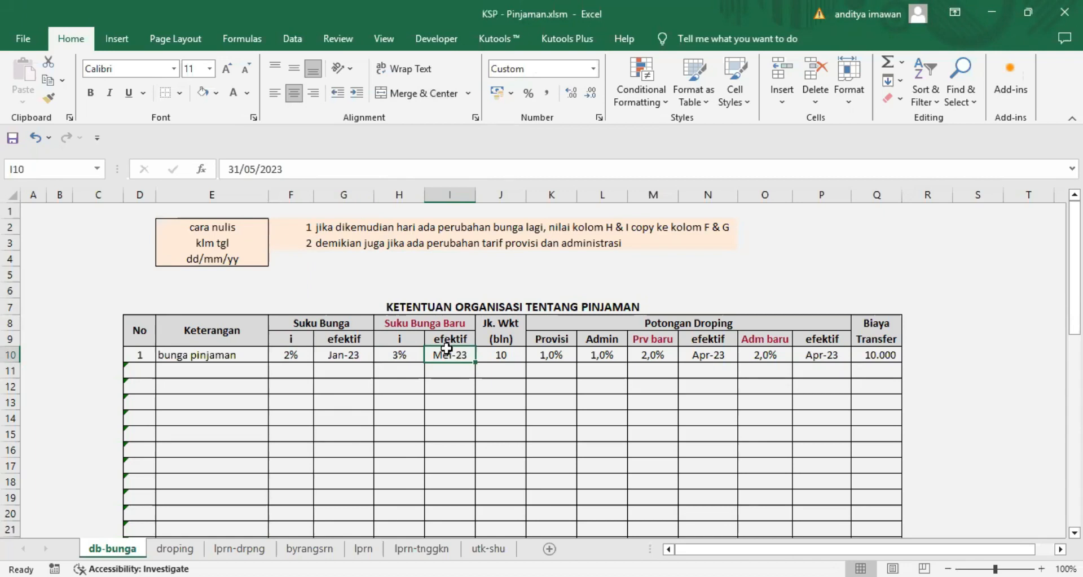
click(194, 260)
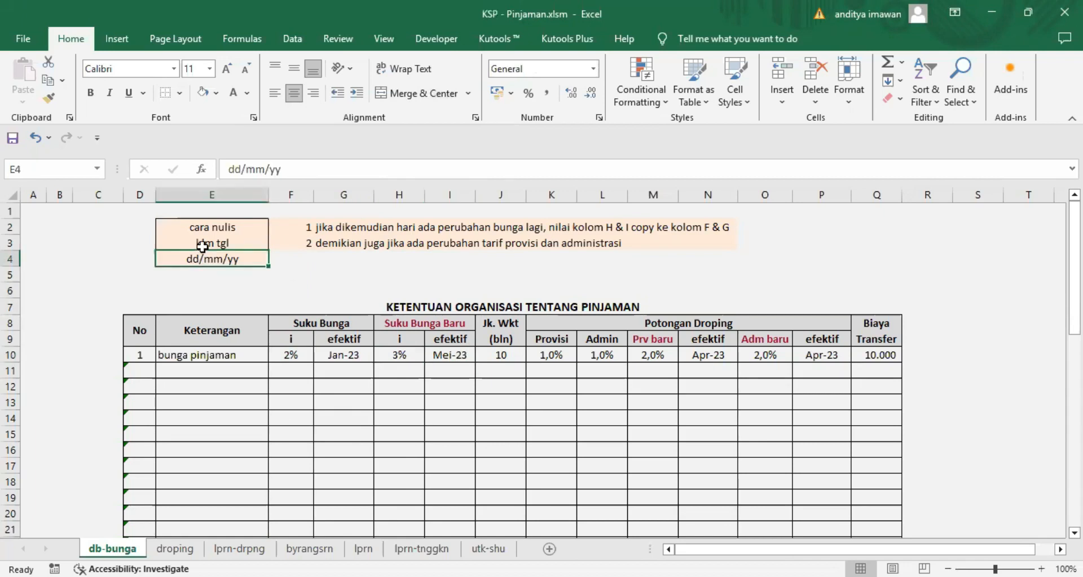
click(451, 356)
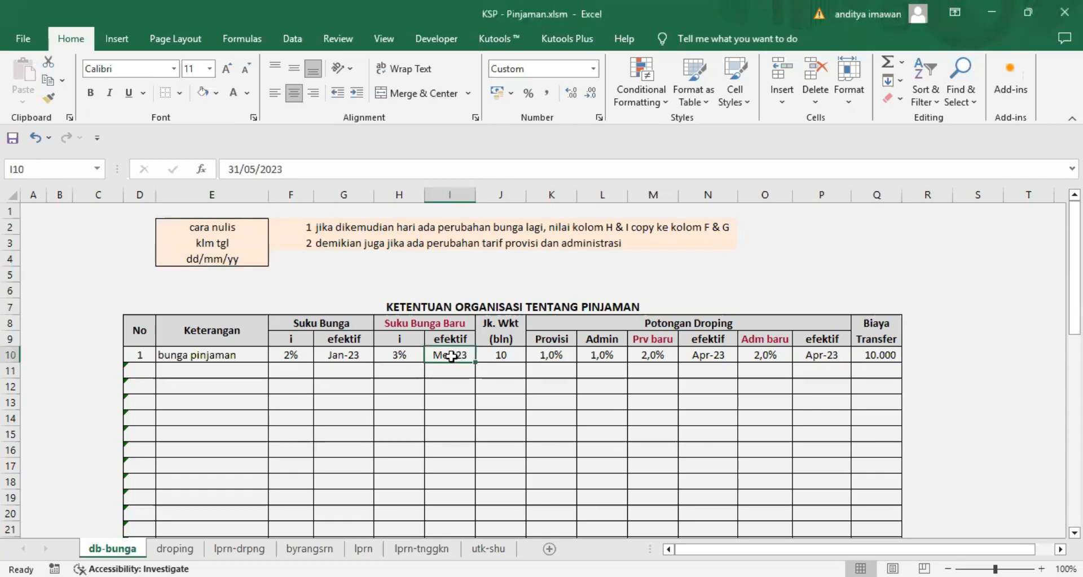
click(216, 259)
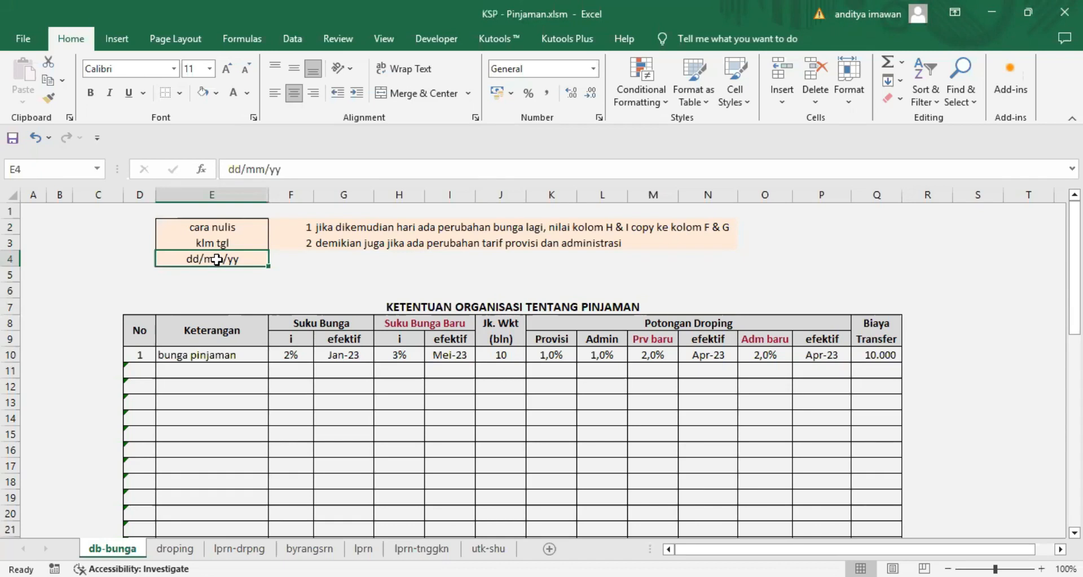
click(453, 354)
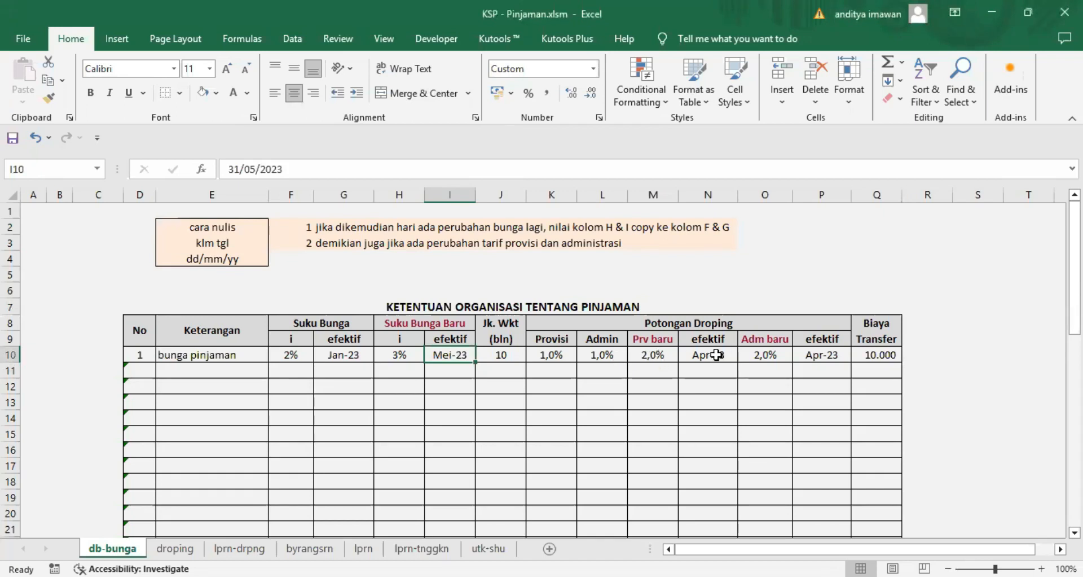
- Review the new provision and admin rates with their effective dates against columns K and L, and read the notes on rate changes
click(825, 354)
click(708, 354)
click(825, 355)
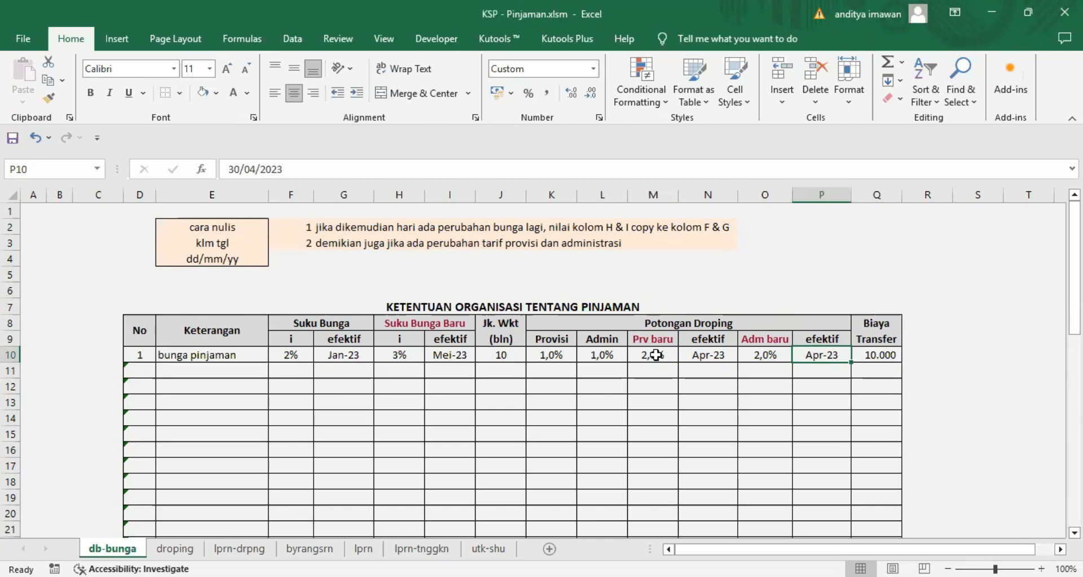
click(548, 194)
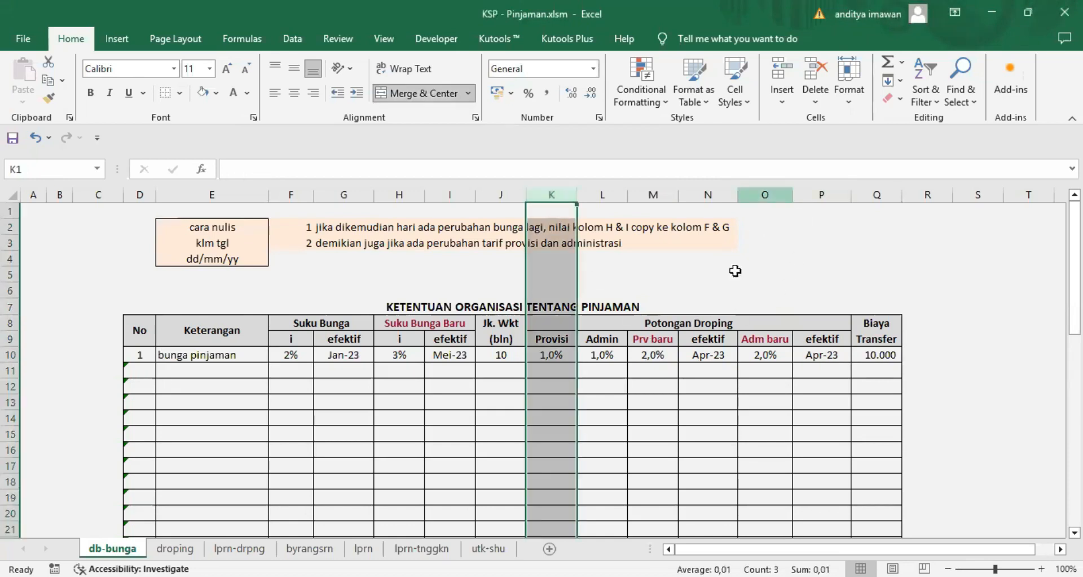
click(762, 355)
click(608, 194)
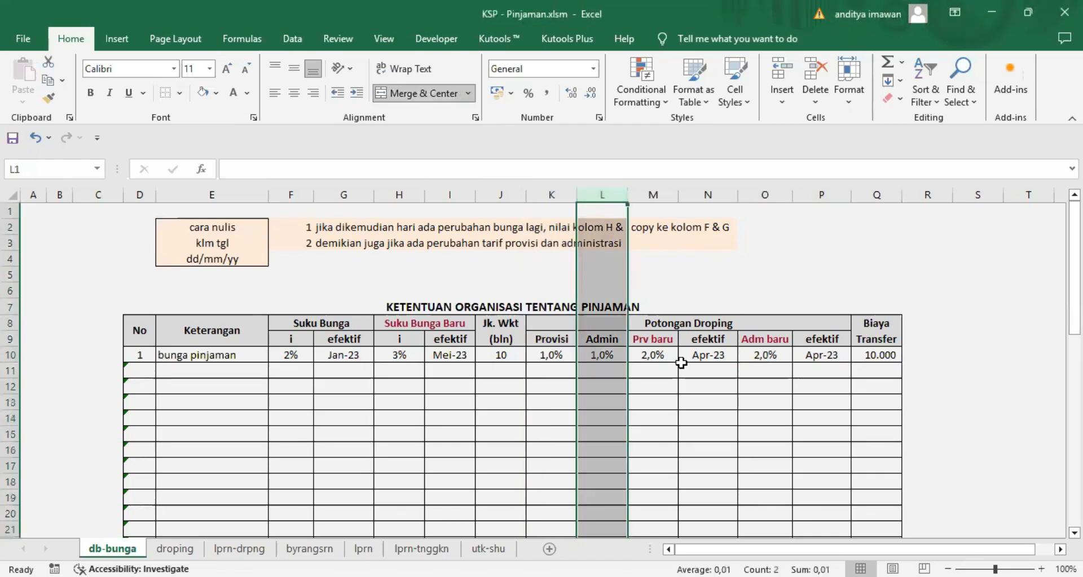
click(644, 357)
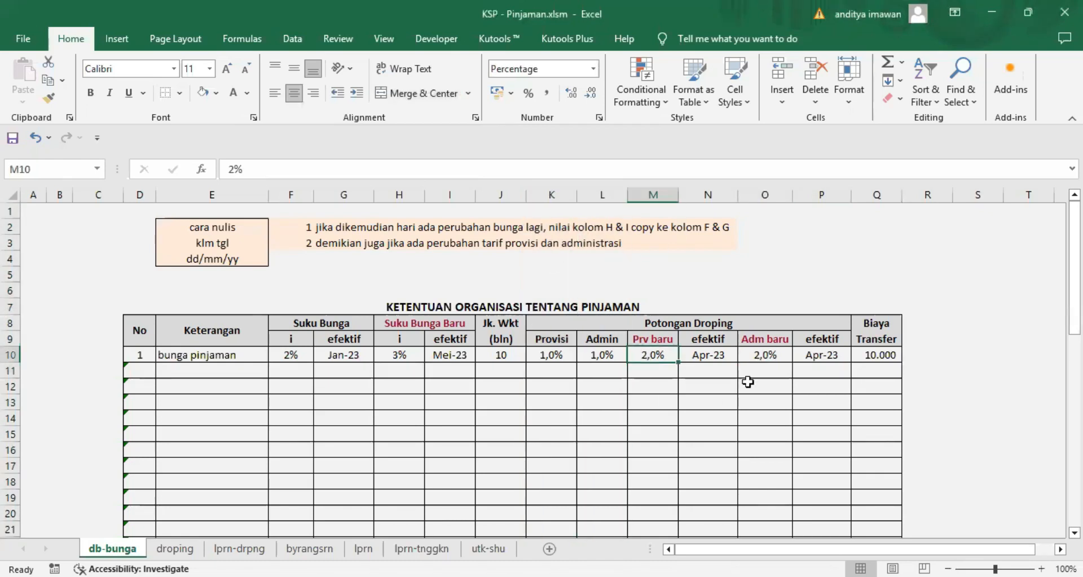
click(750, 359)
click(709, 356)
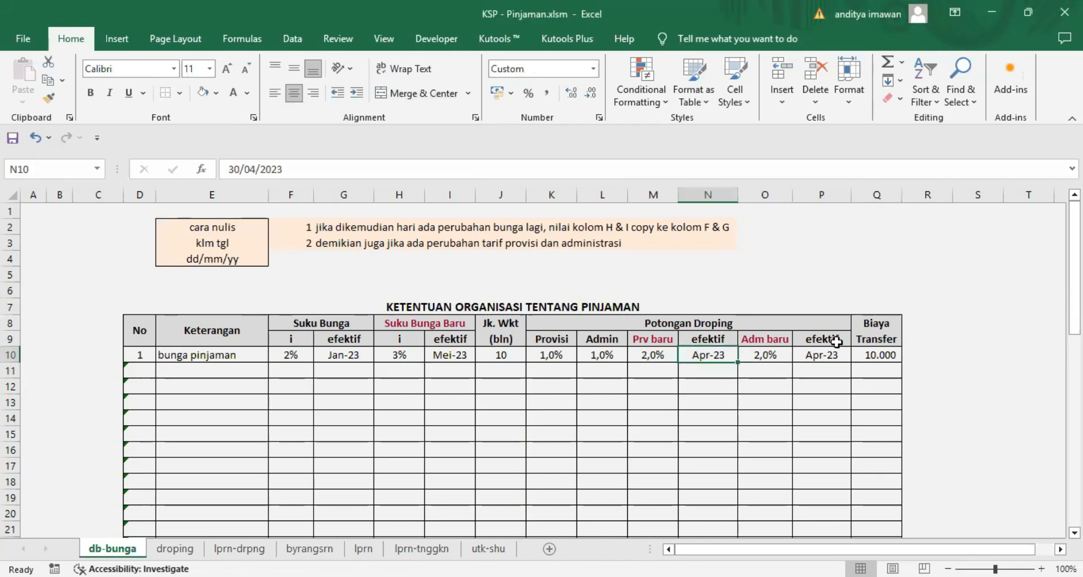
click(822, 356)
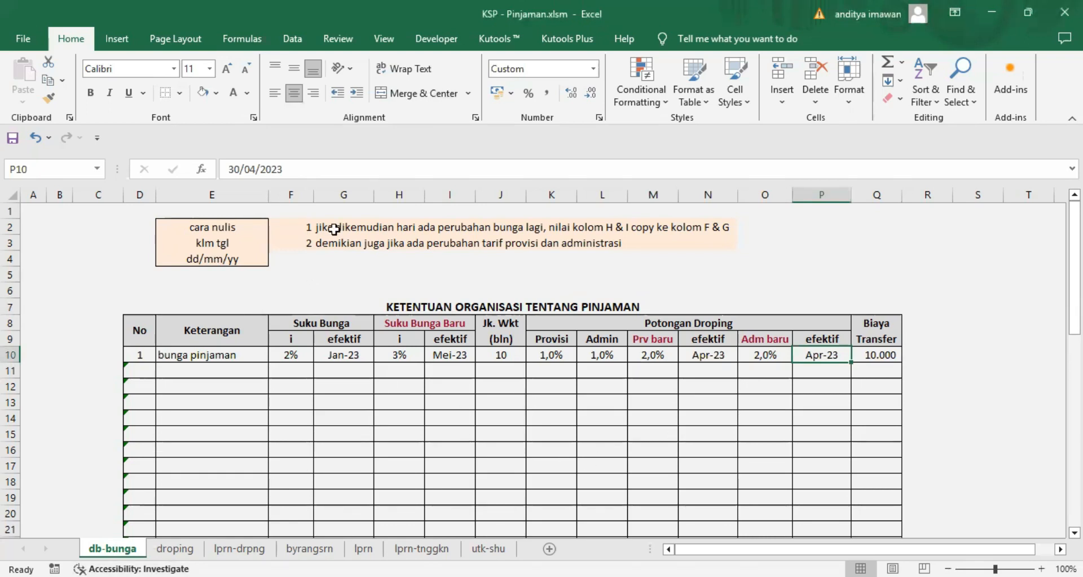
drag(320, 228, 749, 248)
click(822, 241)
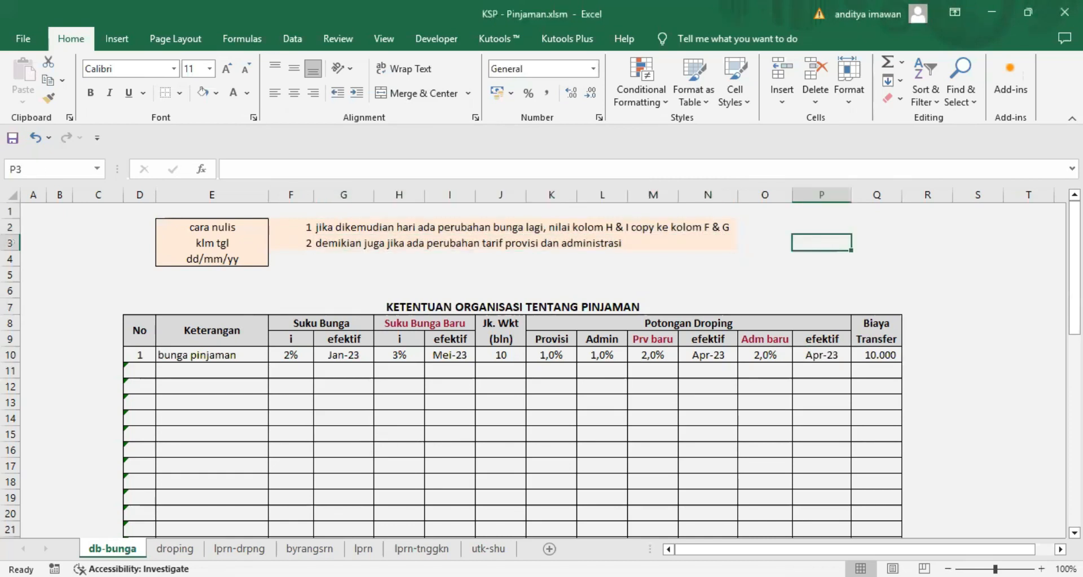
- Open the droping sheet, check the input-marked columns, and select the first empty cell in the NAMA column, H25
click(174, 548)
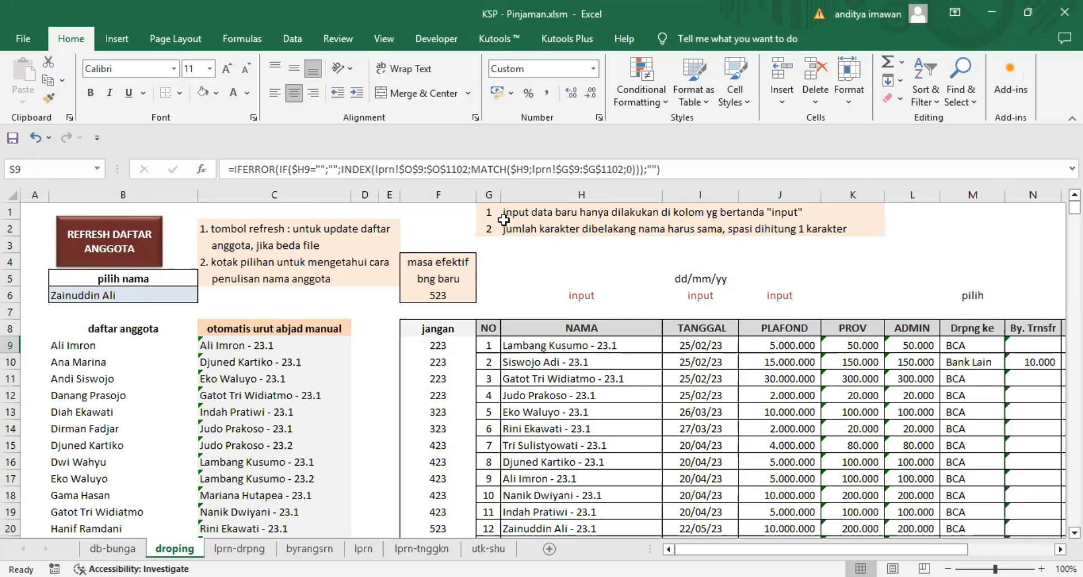
scroll(587, 311, down, 1)
scroll(588, 312, down, 5)
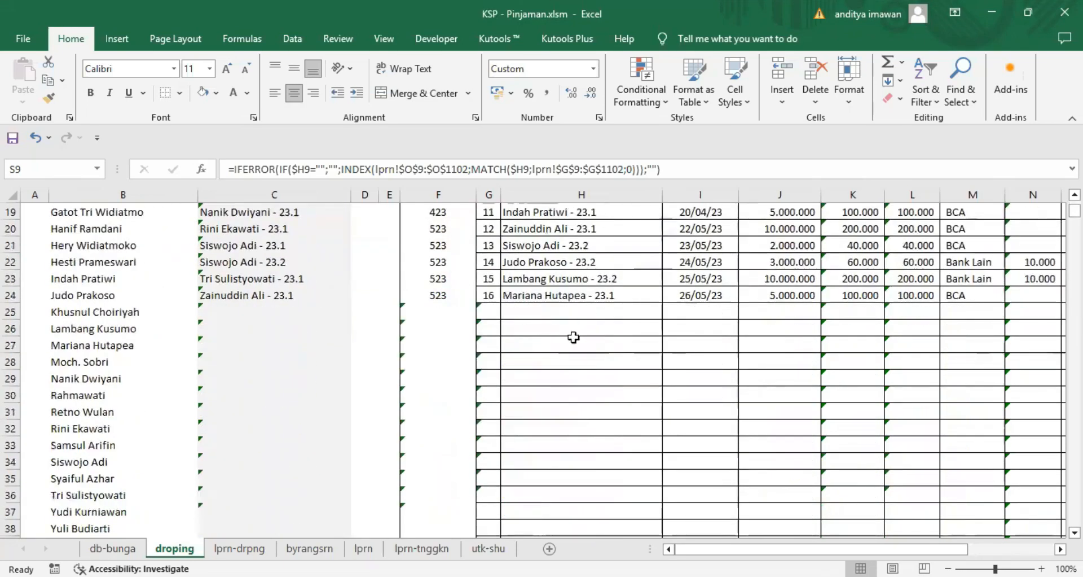
click(541, 312)
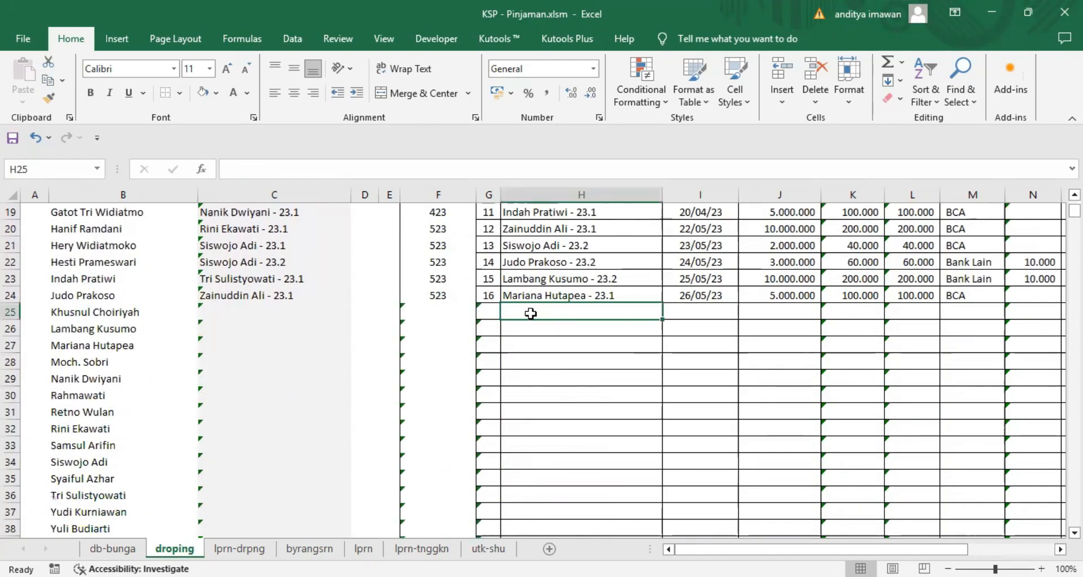
scroll(555, 314, up, 4)
scroll(554, 314, up, 2)
click(552, 298)
scroll(541, 361, down, 6)
click(521, 313)
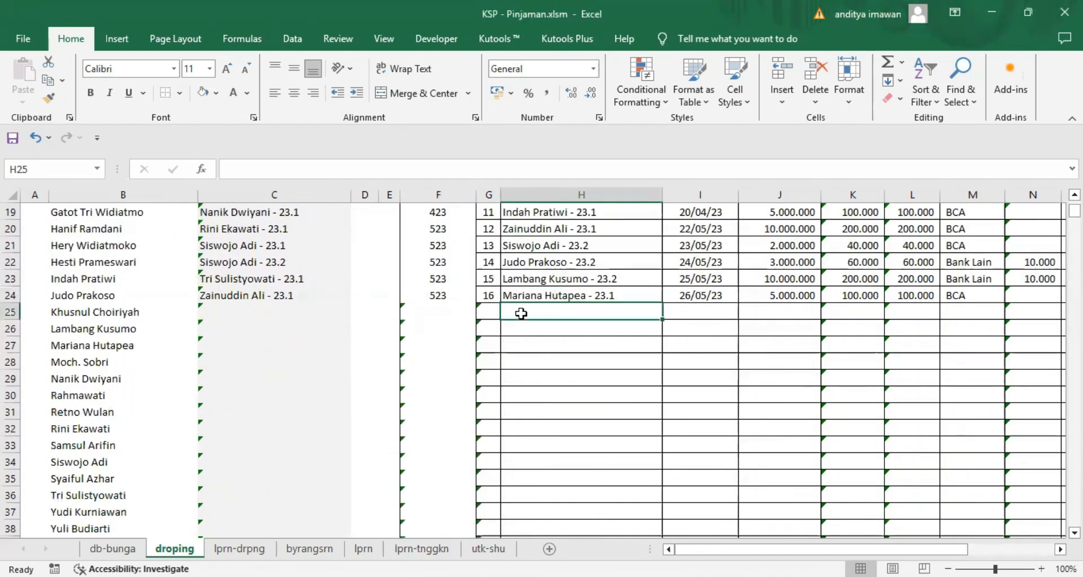
- Review how member names and their suffixes are written in the filled NAMA cells H9 to H16
scroll(550, 339, up, 2)
scroll(555, 342, up, 3)
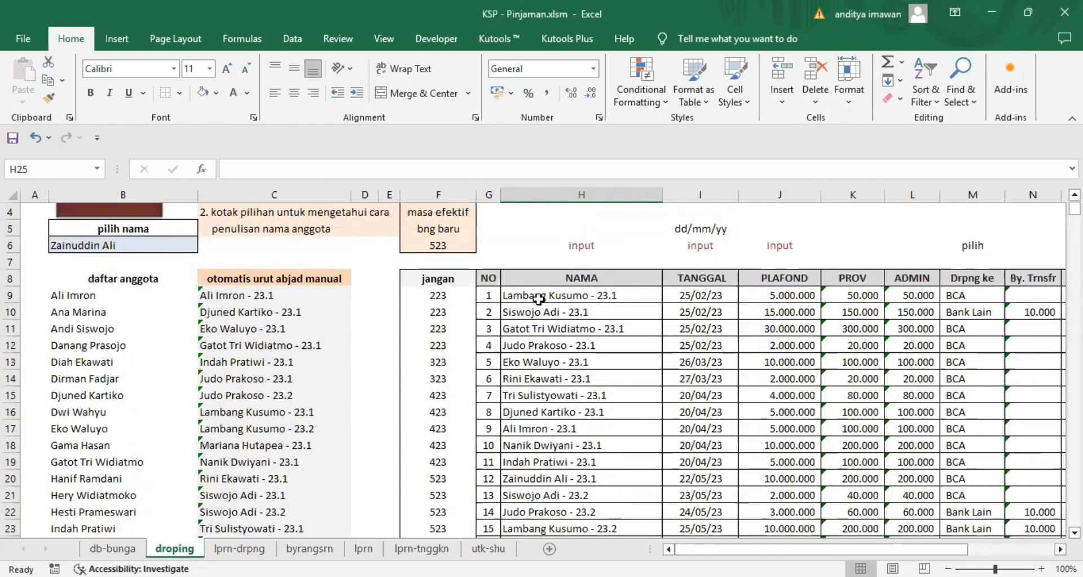
click(599, 294)
click(581, 314)
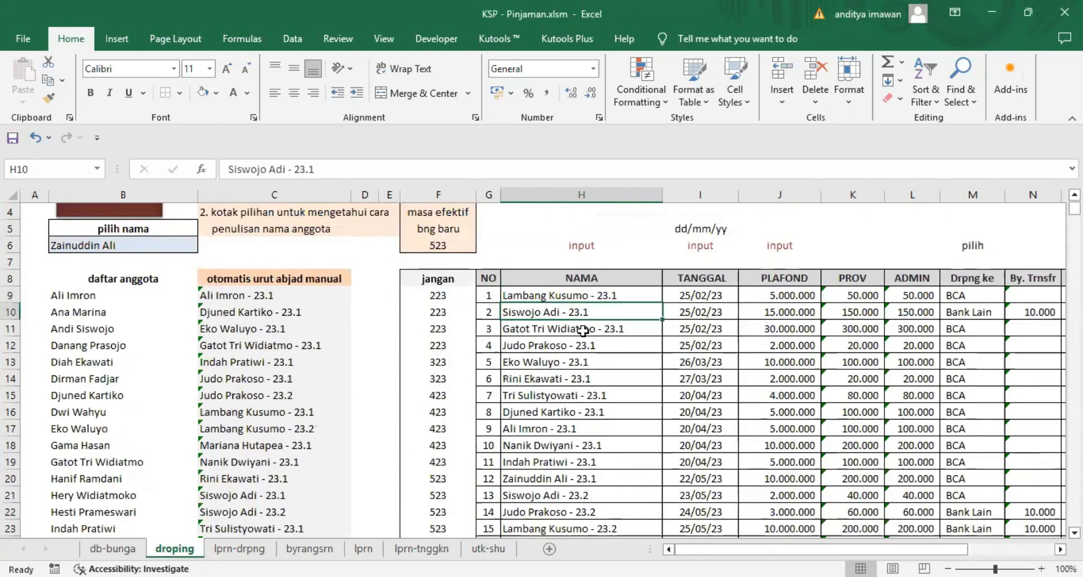
click(534, 343)
click(536, 363)
click(537, 417)
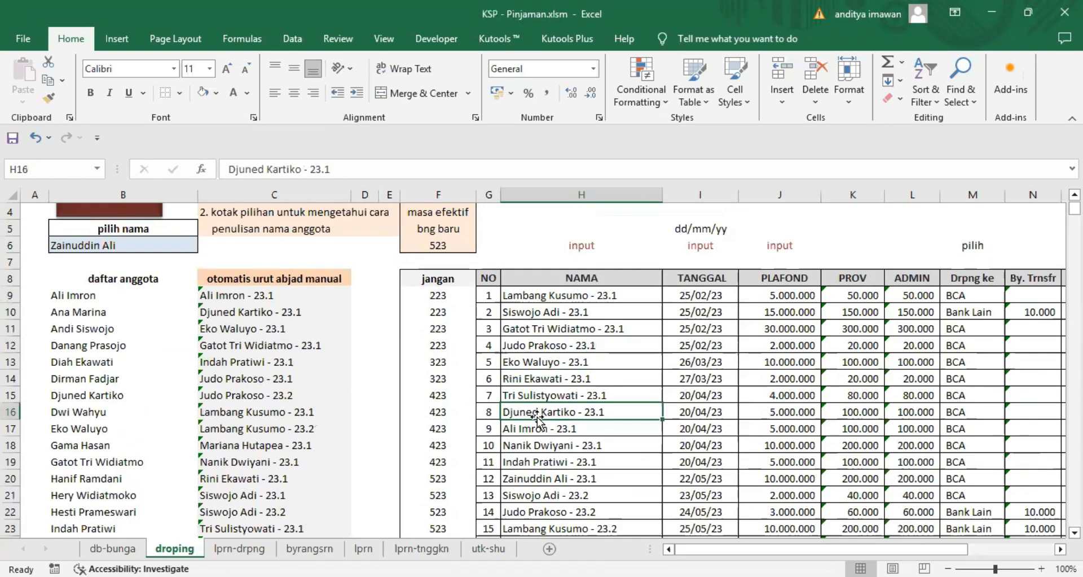
- Compare the name suffixes of the same member's two loan entries in H9 and H23
click(536, 295)
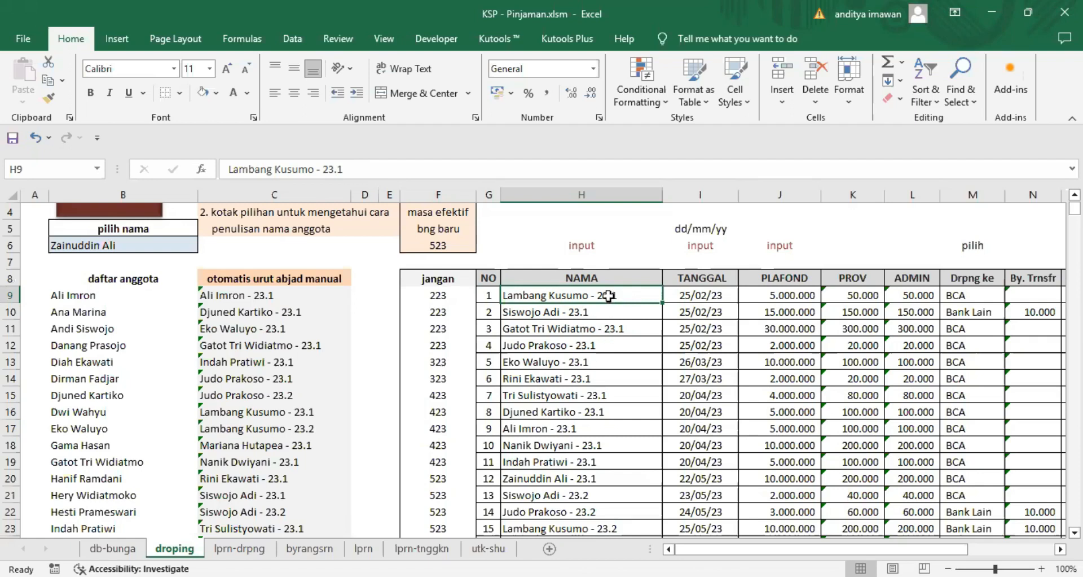
scroll(591, 377, down, 2)
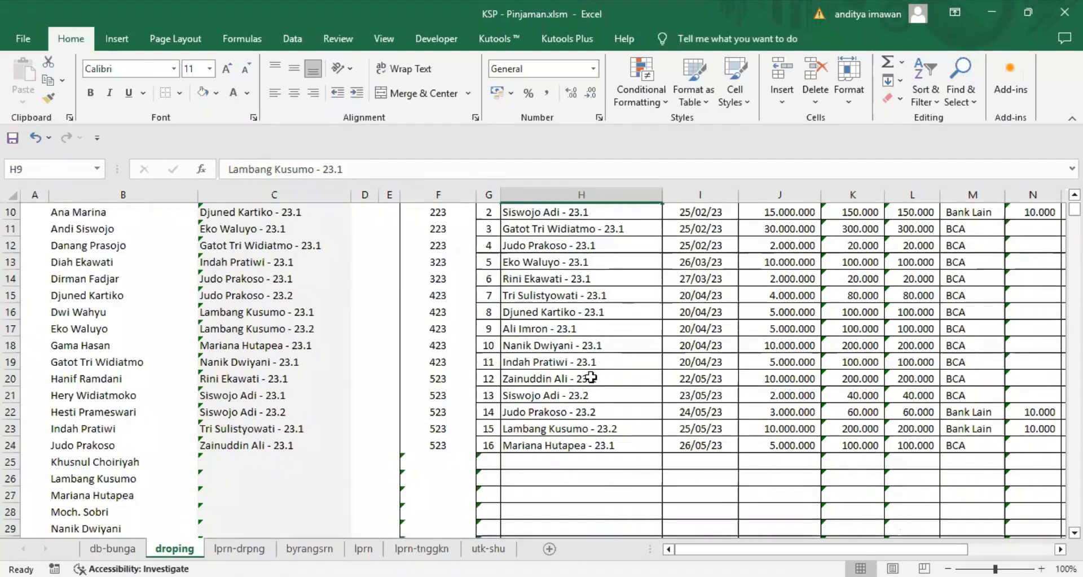
click(523, 428)
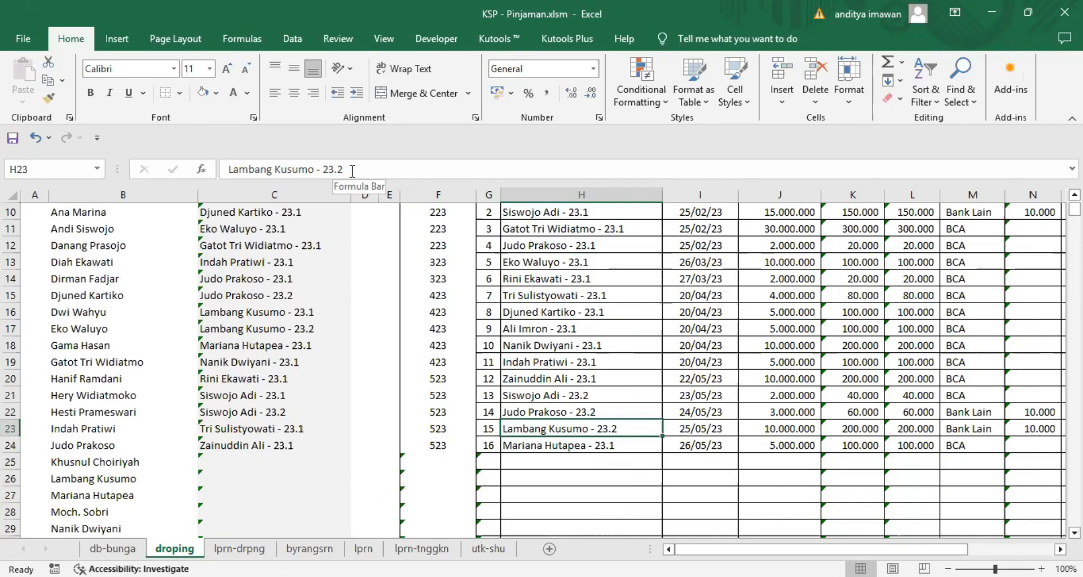
click(567, 297)
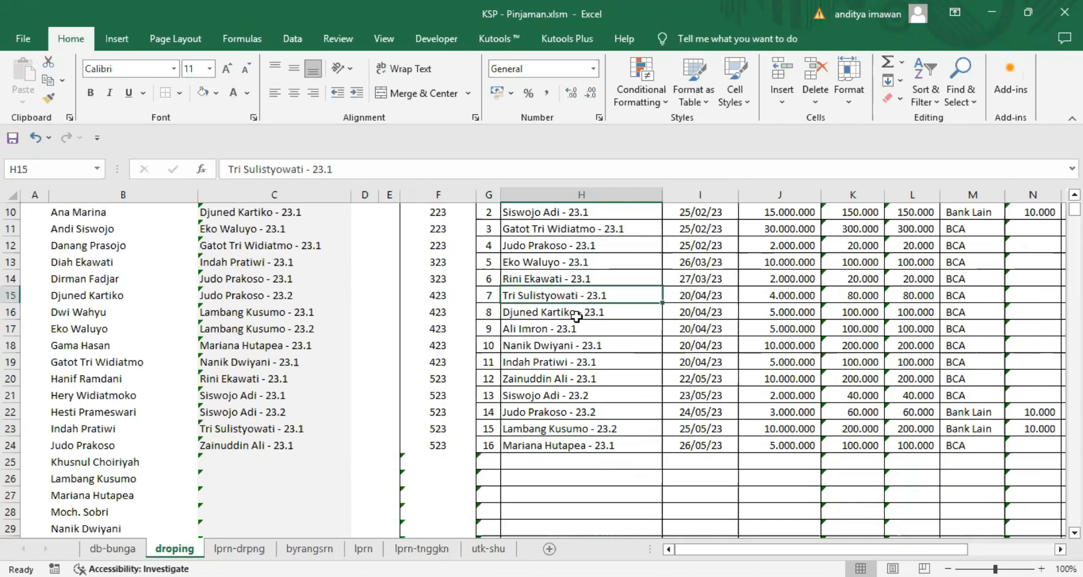
scroll(576, 316, up, 2)
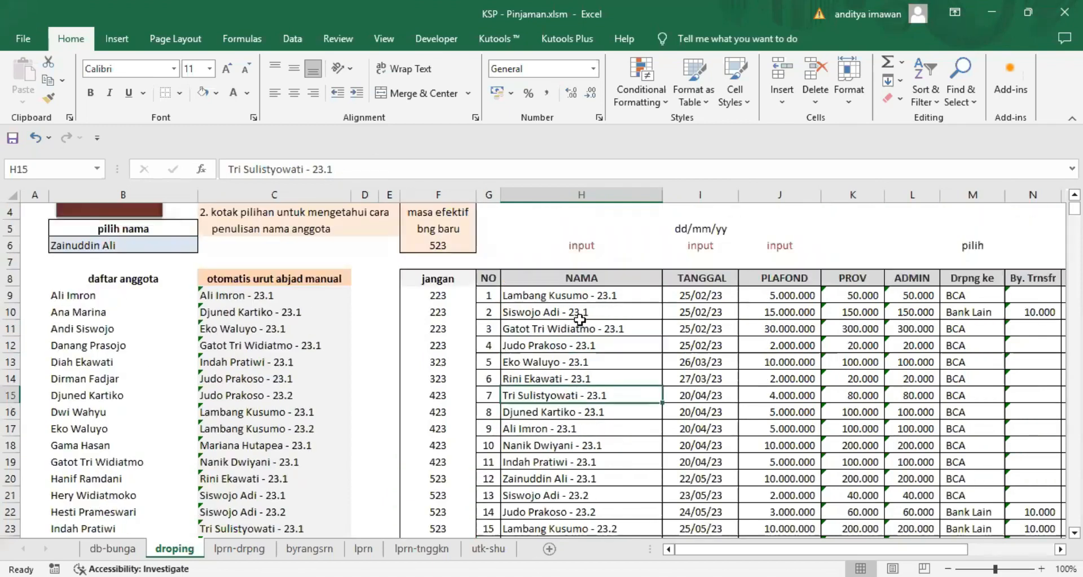
- Inspect the formulas of the automatically sorted name list in C9 and C11 against the NAMA entries
click(229, 295)
scroll(248, 313, down, 1)
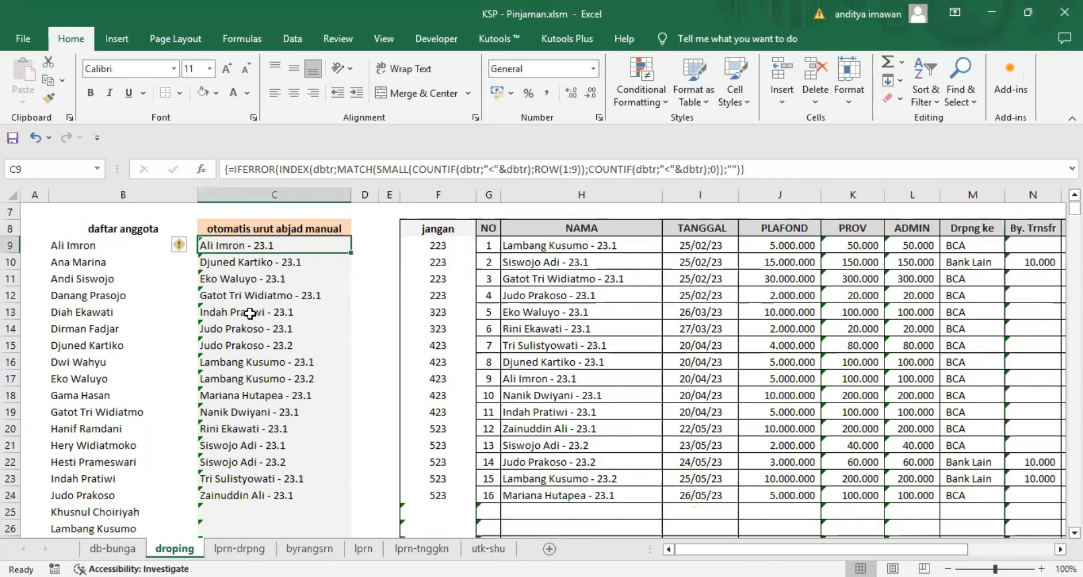
click(511, 314)
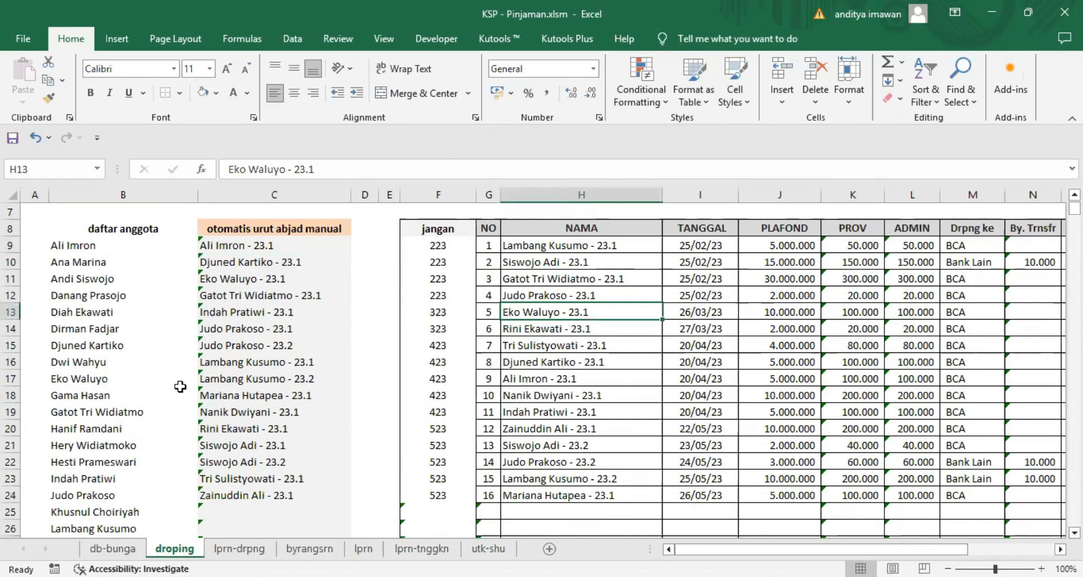
scroll(178, 387, up, 2)
click(230, 380)
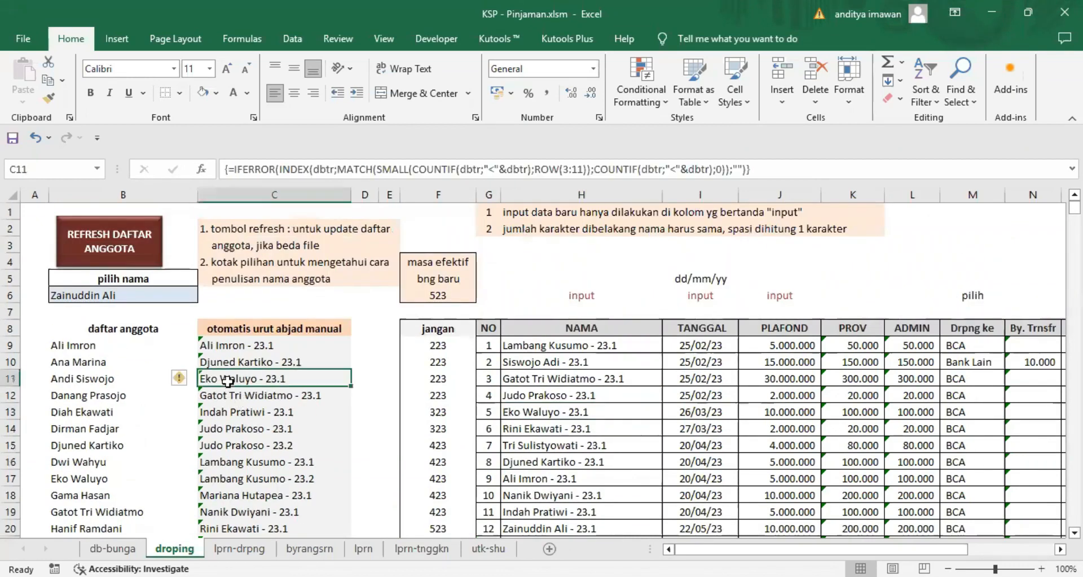
scroll(515, 352, down, 4)
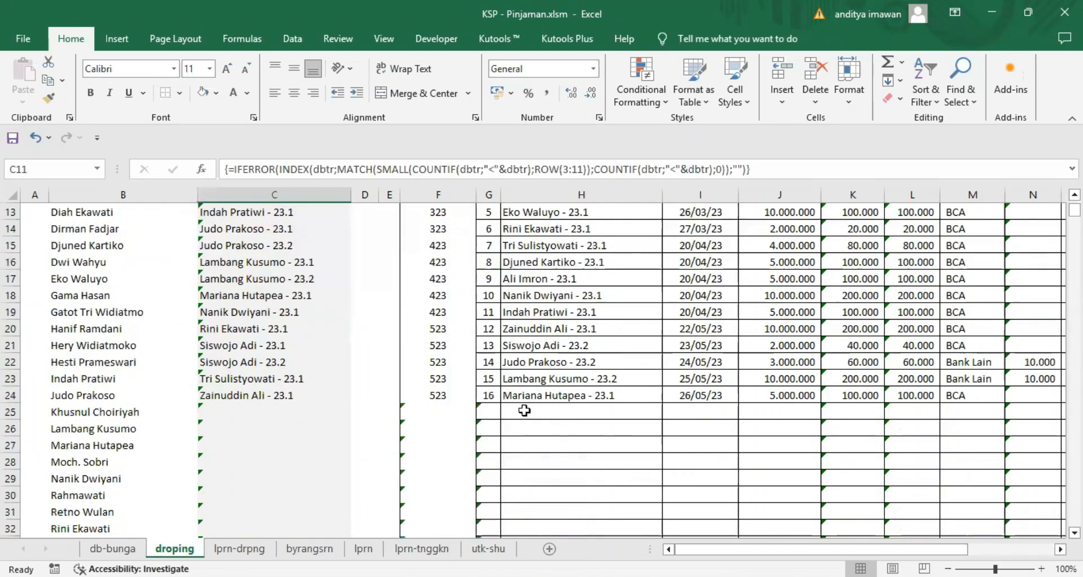
- Check the first empty NAMA cell, H25, and match the repeat-loan name in H23 with its sorted entry in C17
click(521, 413)
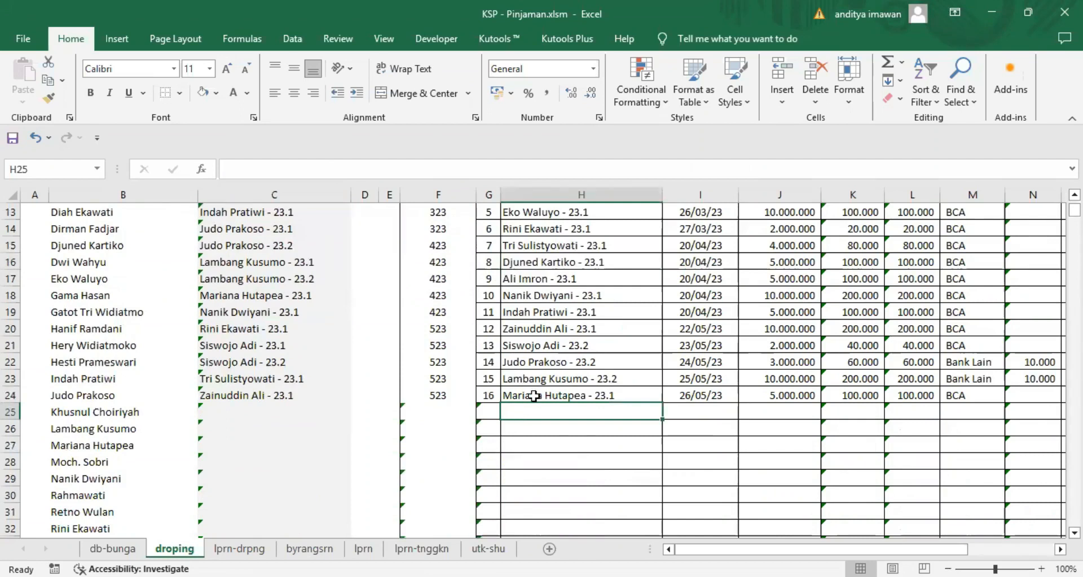
scroll(496, 398, up, 2)
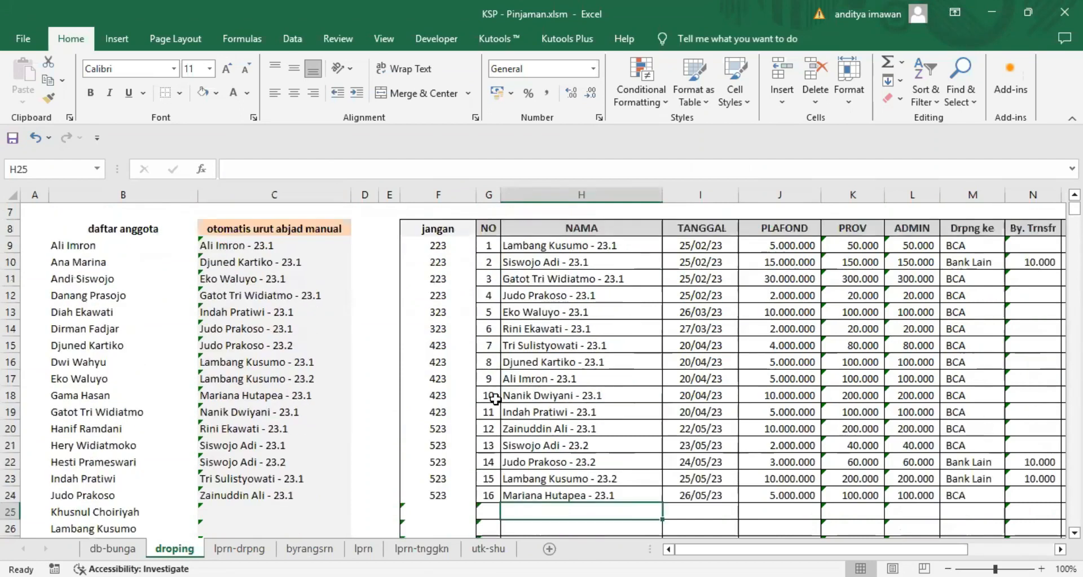
click(529, 479)
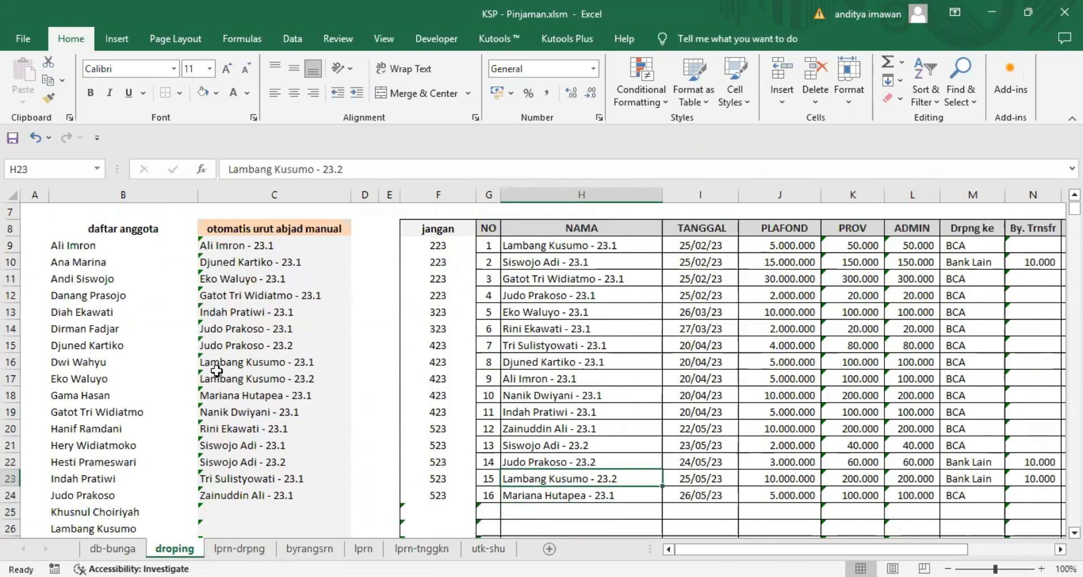
click(302, 374)
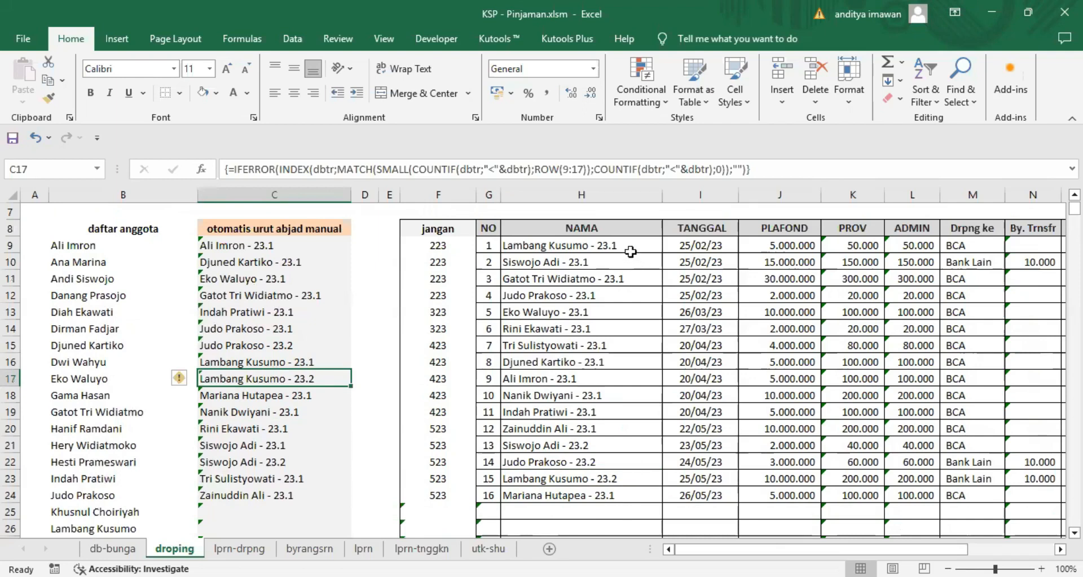
- Check how the suffixes in H9 and H23 distinguish the first and second loans of one member
click(599, 245)
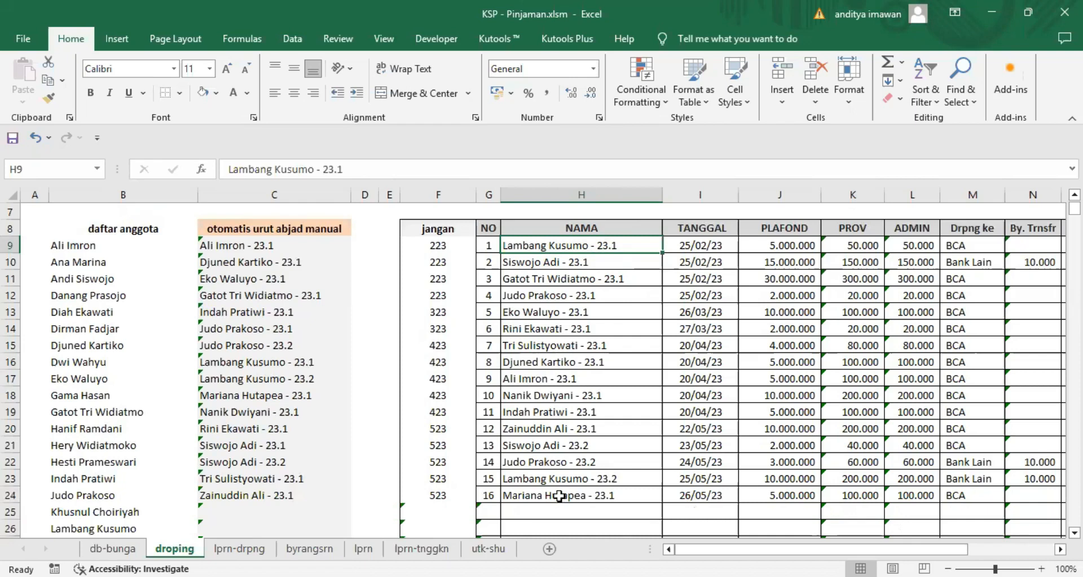
click(533, 477)
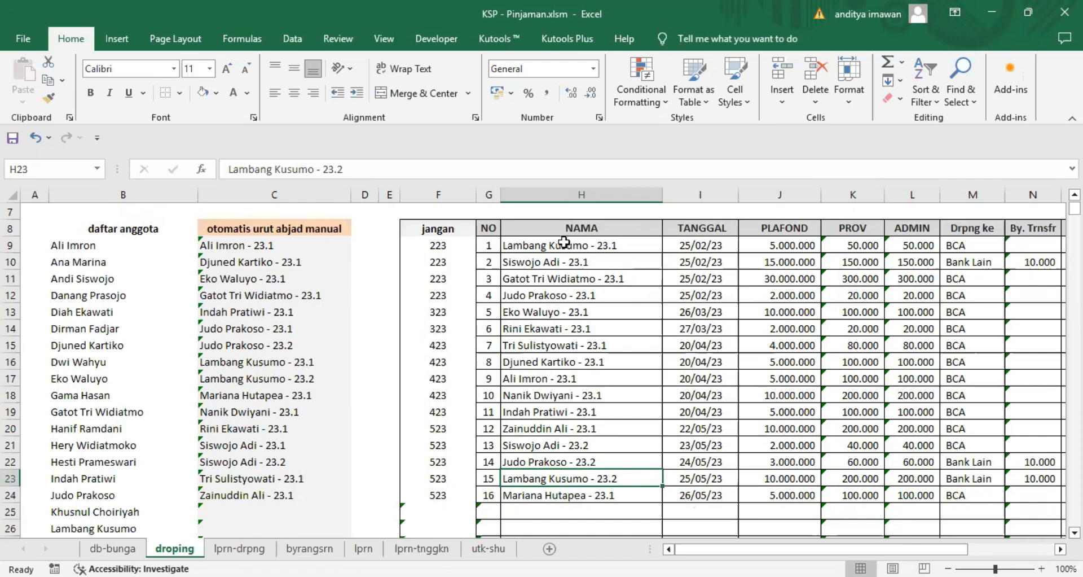
click(524, 242)
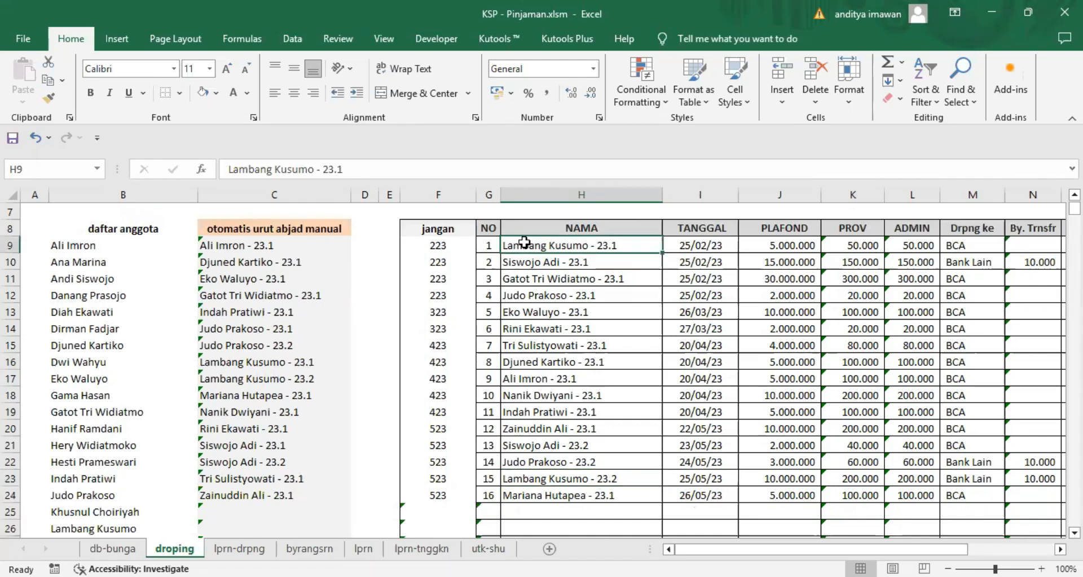
click(528, 480)
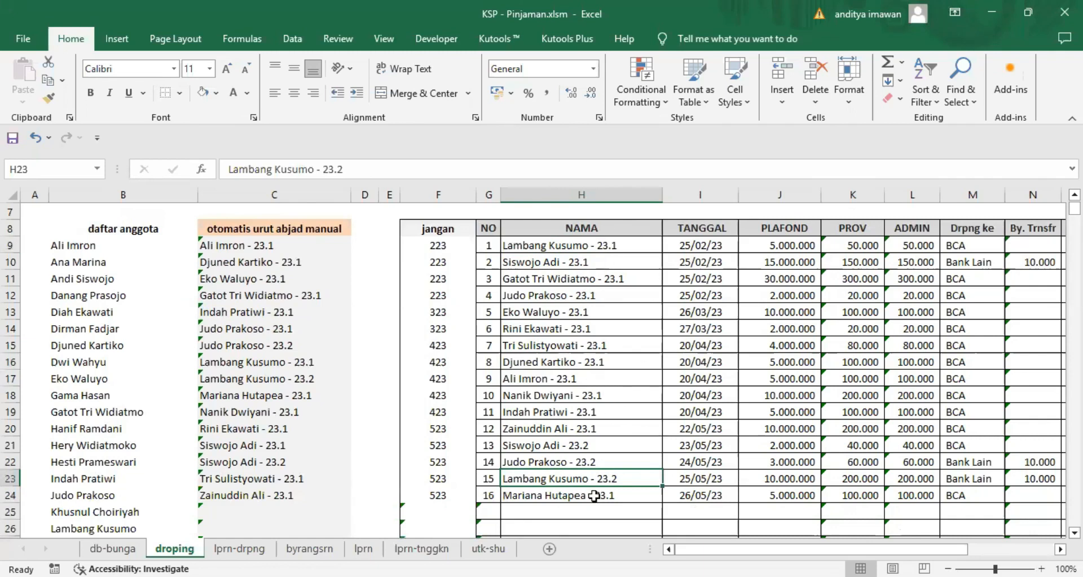
scroll(594, 495, up, 1)
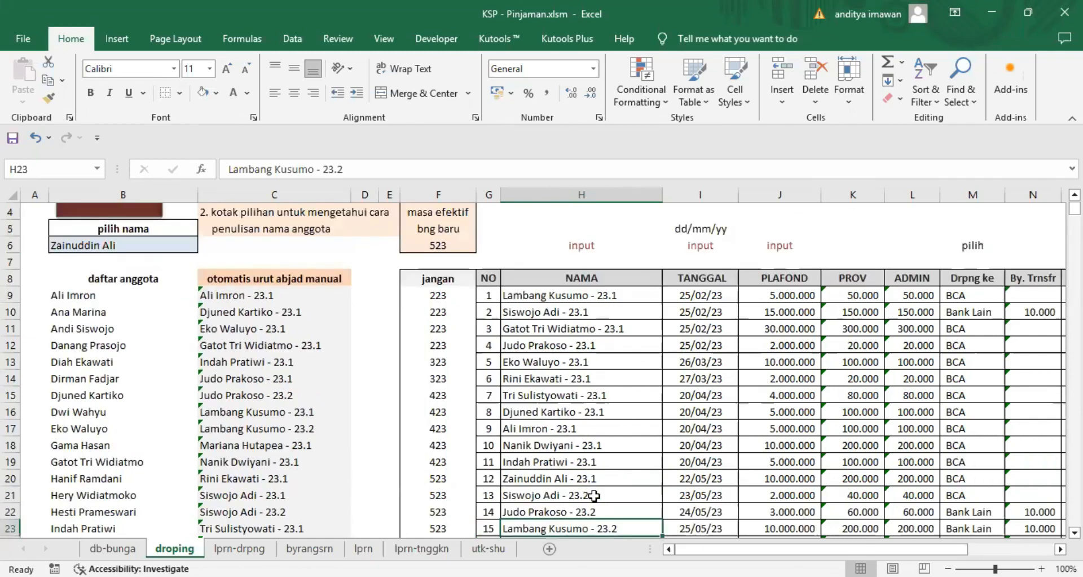
click(528, 294)
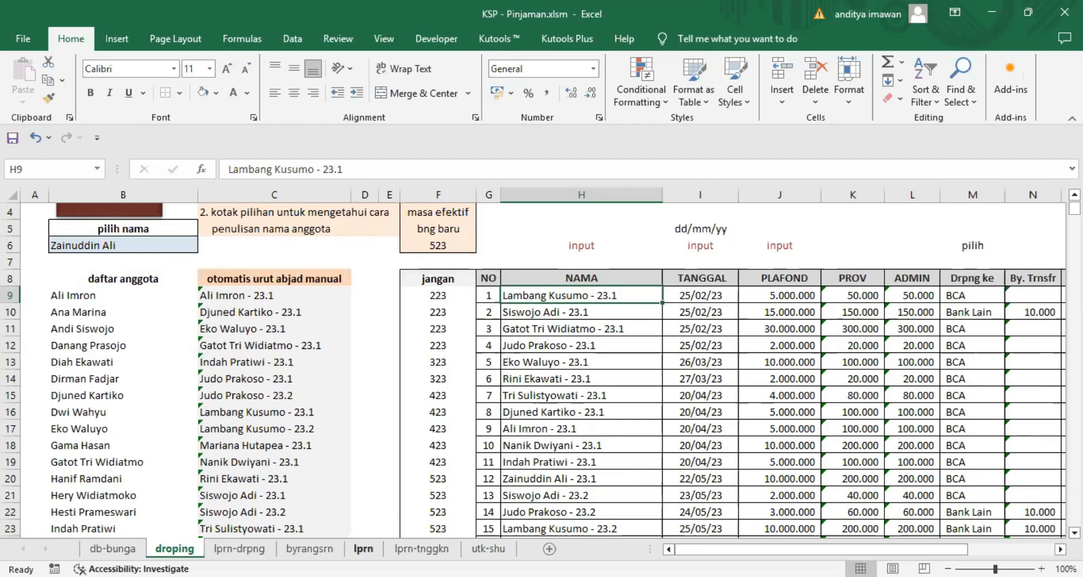
- Open the lprn sheet and compare the formula for the name without suffix in C9 with the full name formula in G9
click(363, 547)
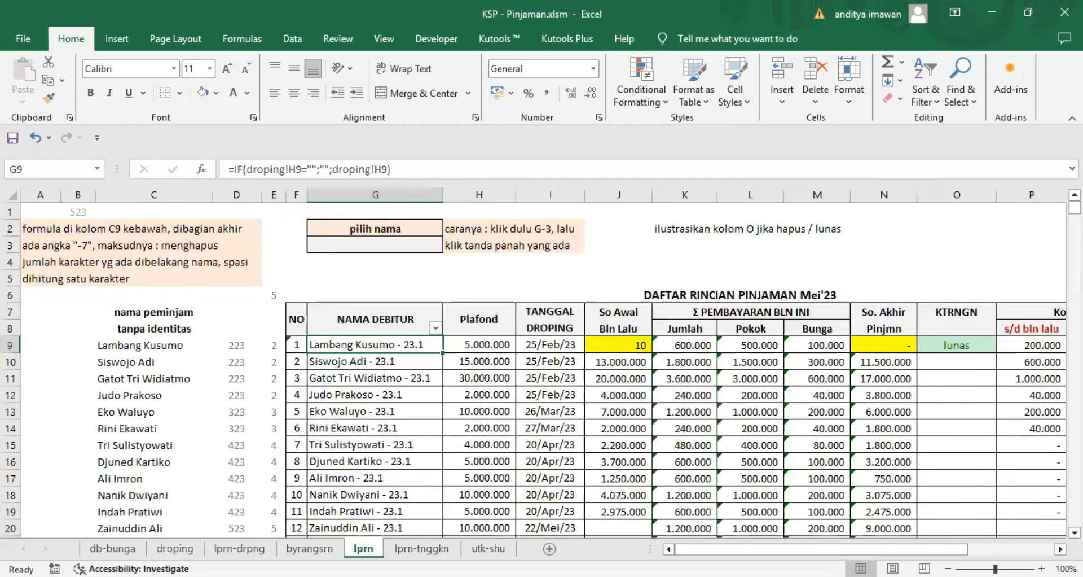
click(136, 344)
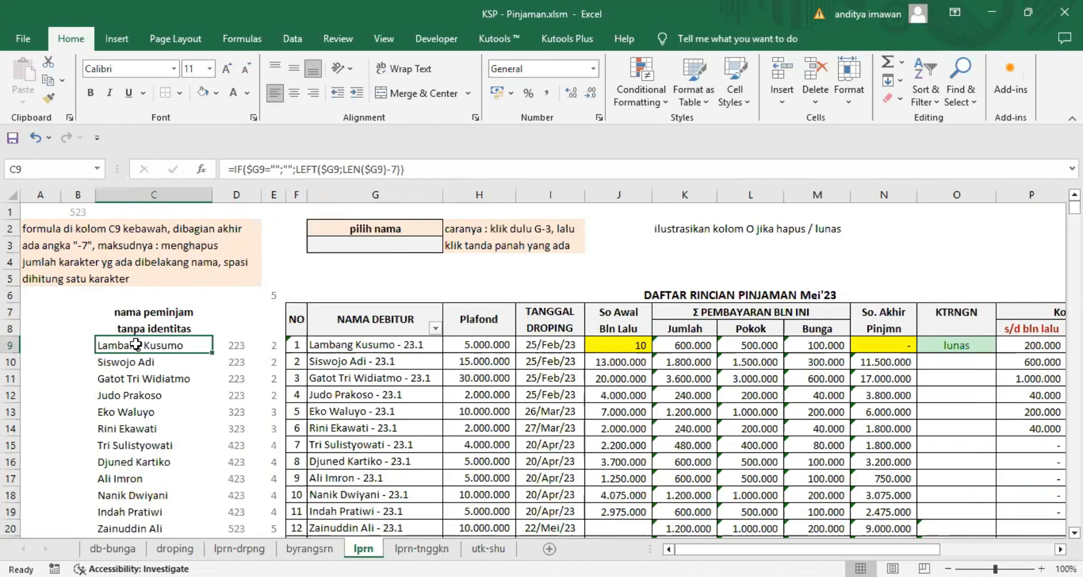
click(325, 345)
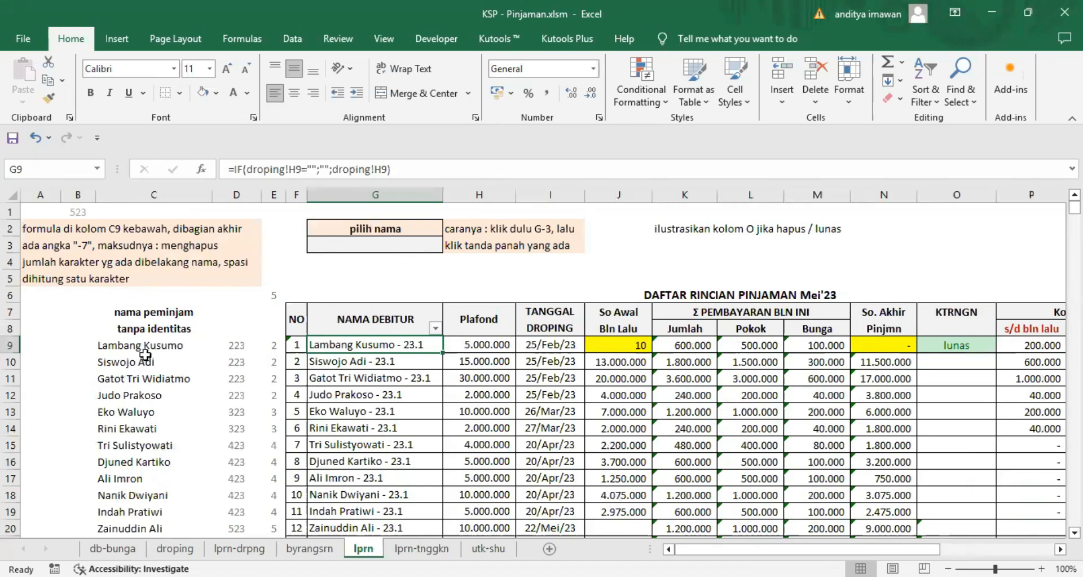
click(156, 342)
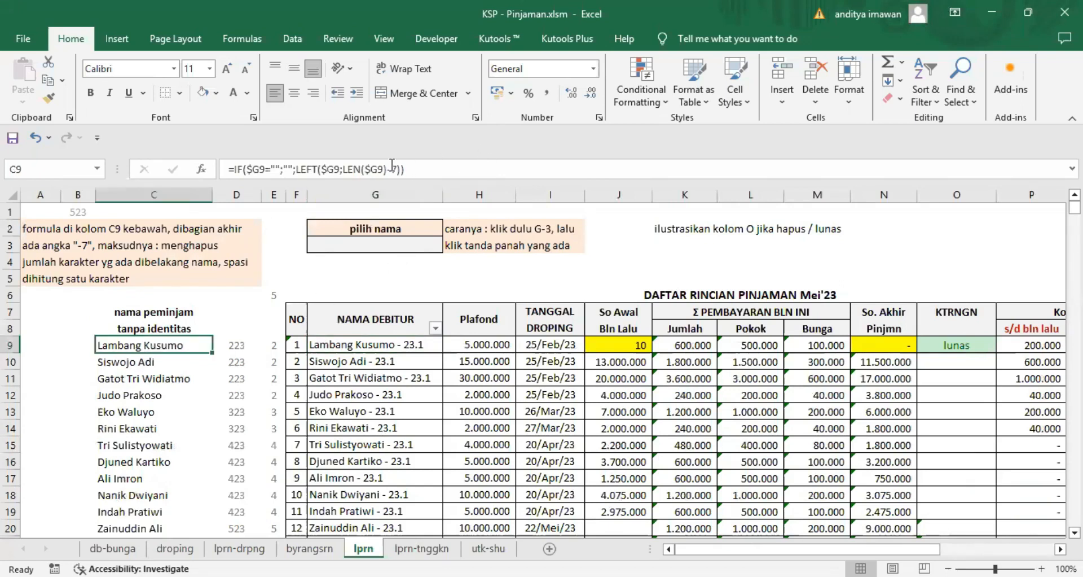
- Check the name-trimming formulas further down column C in cells C10, C12, C13, C17 and C20
click(148, 361)
click(145, 417)
click(133, 480)
click(131, 527)
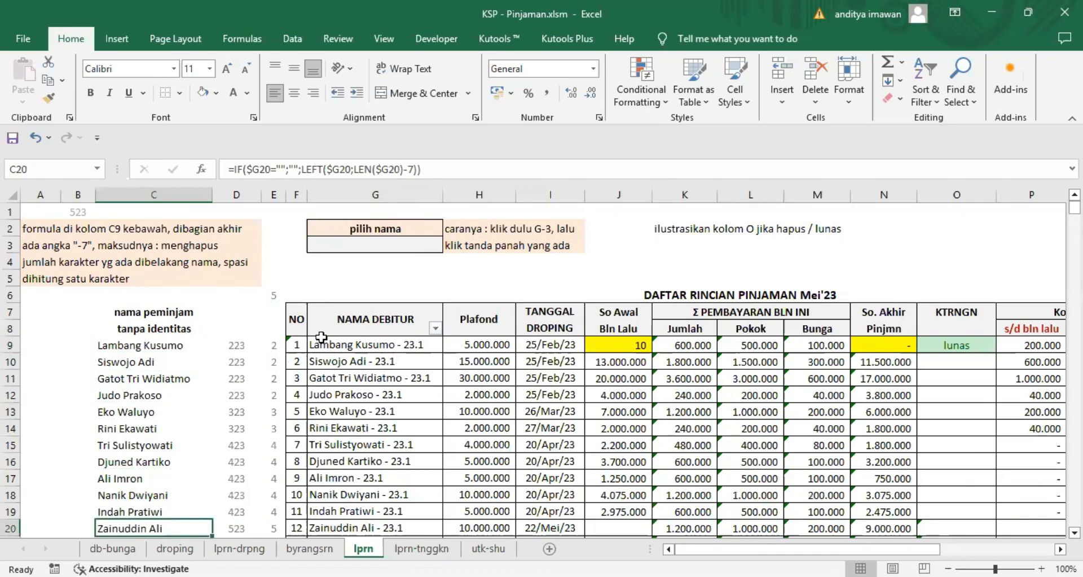
click(147, 361)
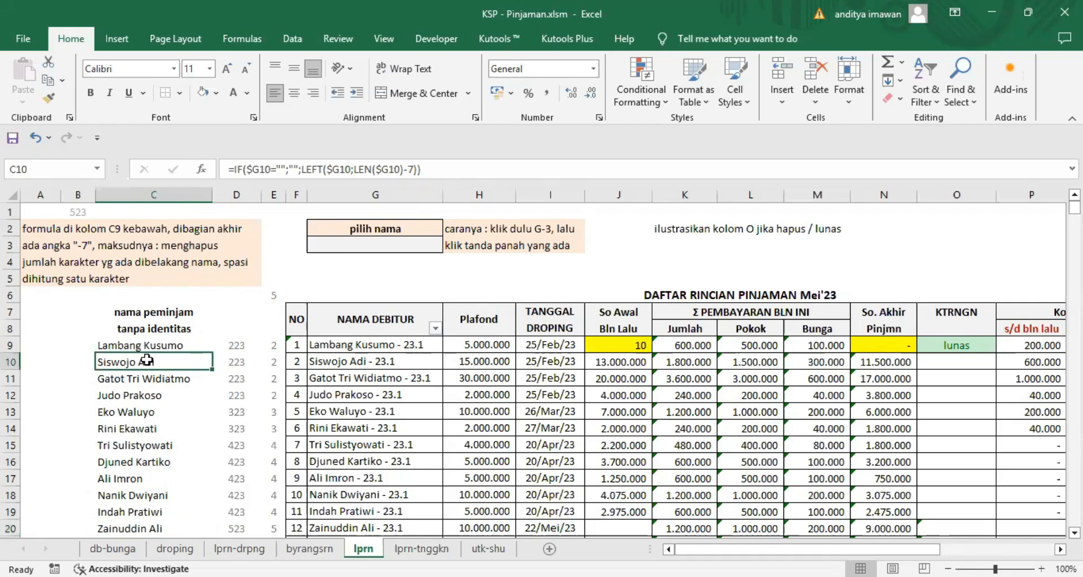
click(173, 396)
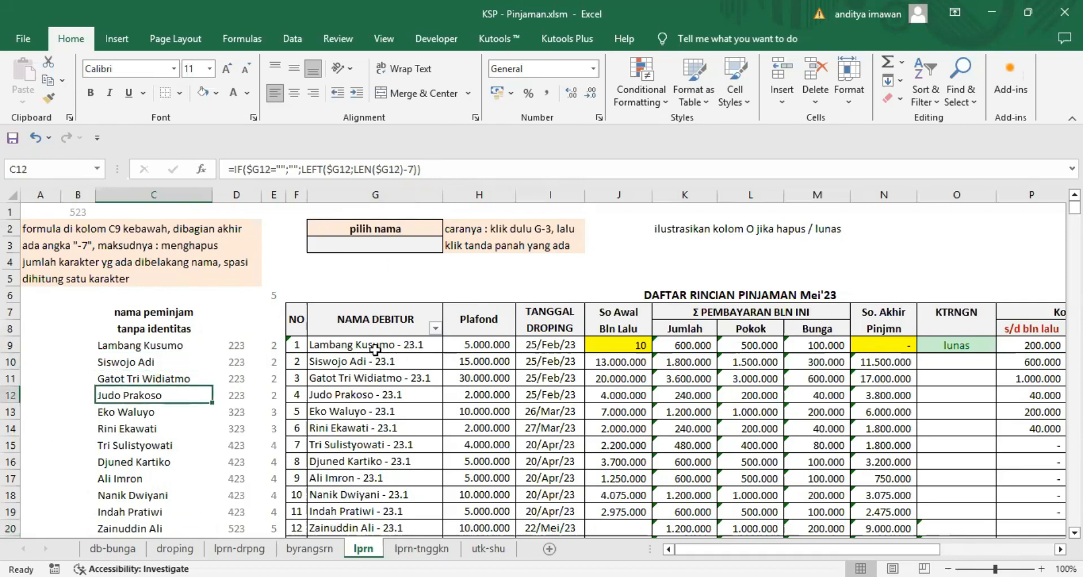
- Return to the droping sheet and examine the characters, including spaces, that follow the member's name in H9
click(163, 548)
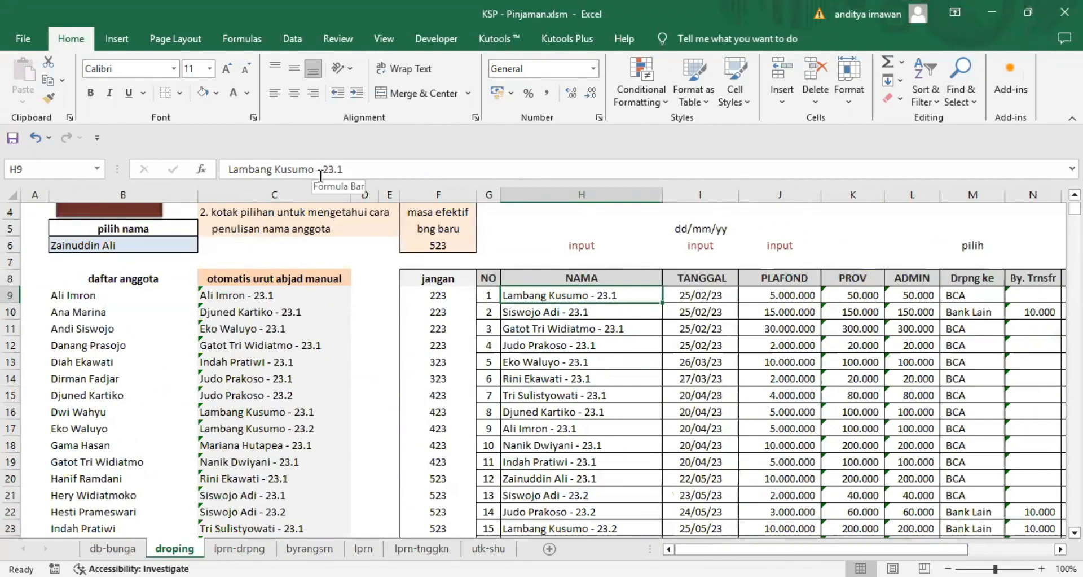
click(352, 166)
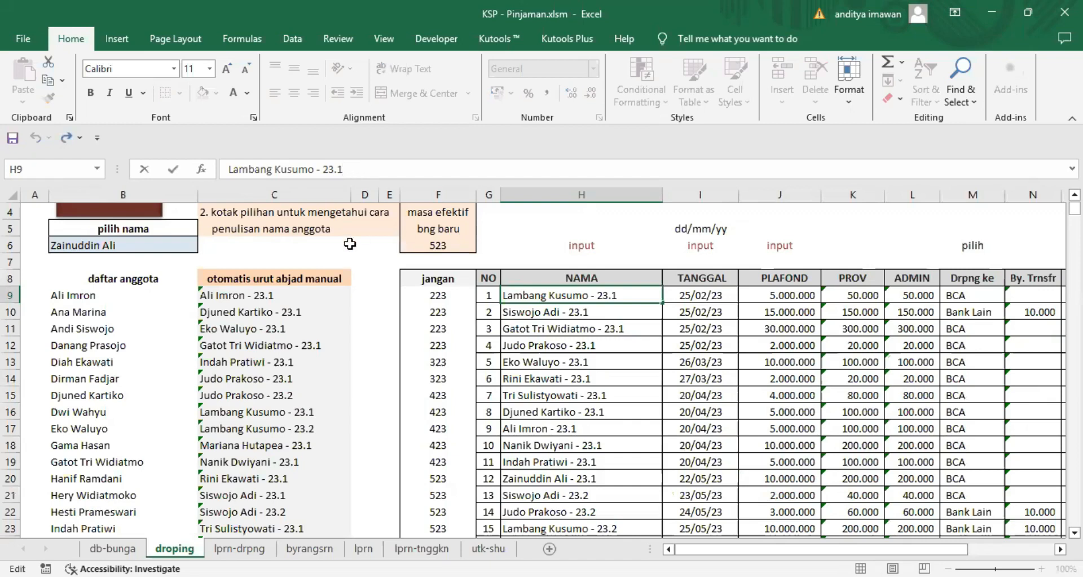
double_click(337, 170)
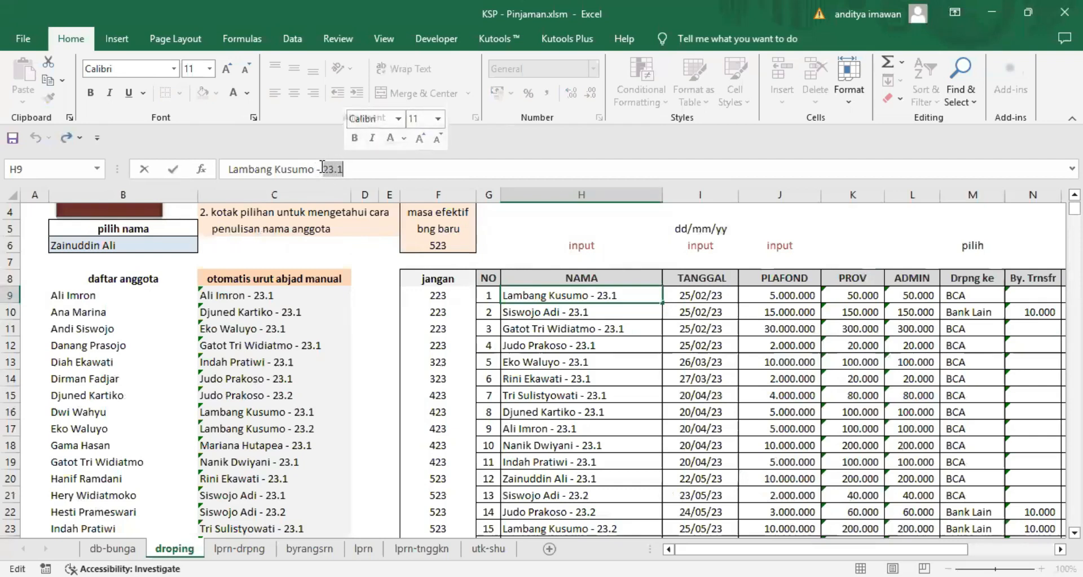
key(Home)
click(363, 165)
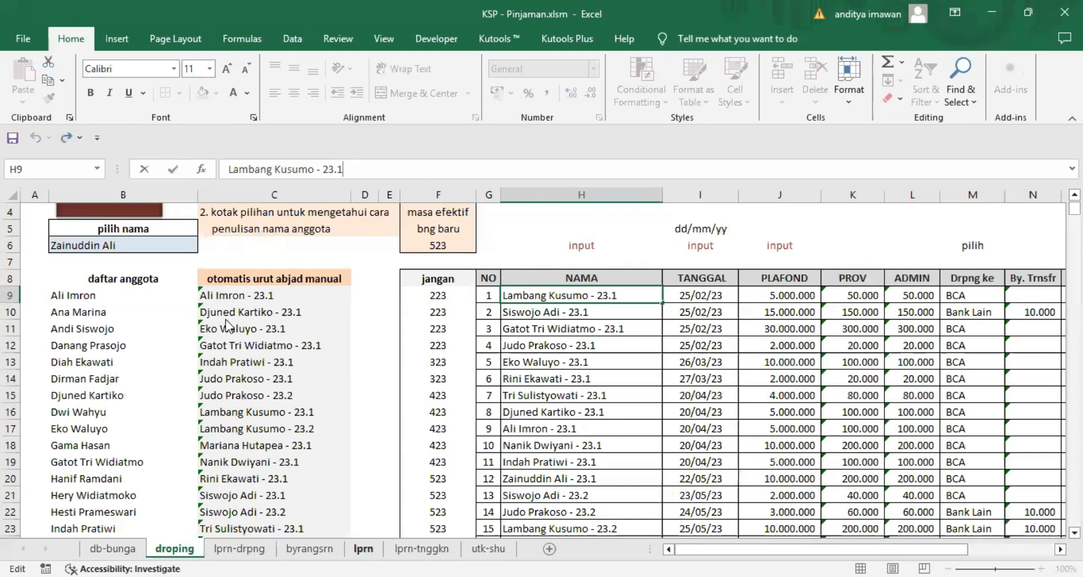
- Go back to the lprn sheet and recheck how many characters the formulas in C9 and the cells below remove
click(363, 548)
click(162, 346)
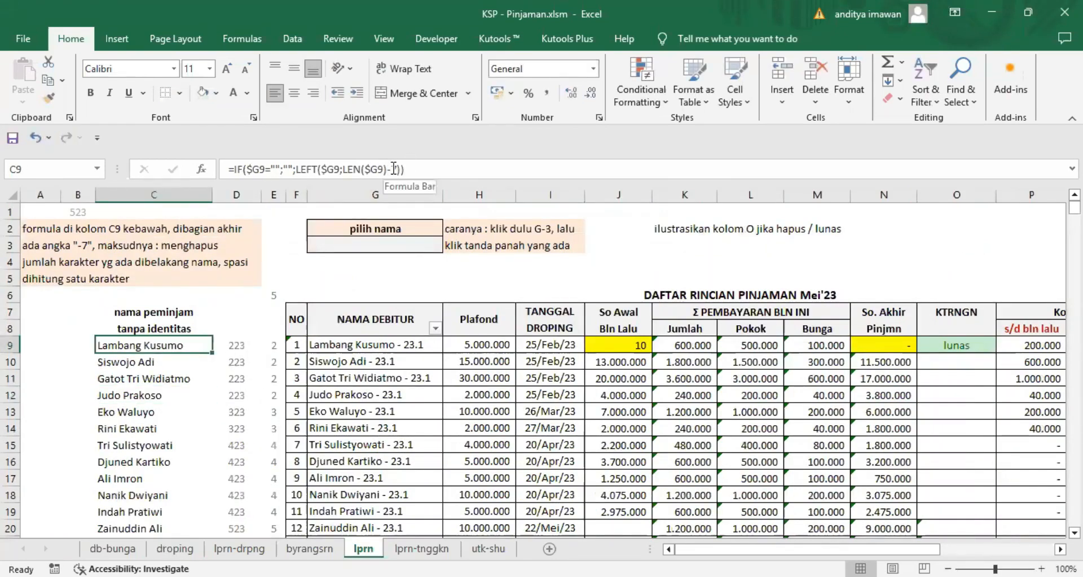
drag(198, 395, 185, 511)
click(187, 345)
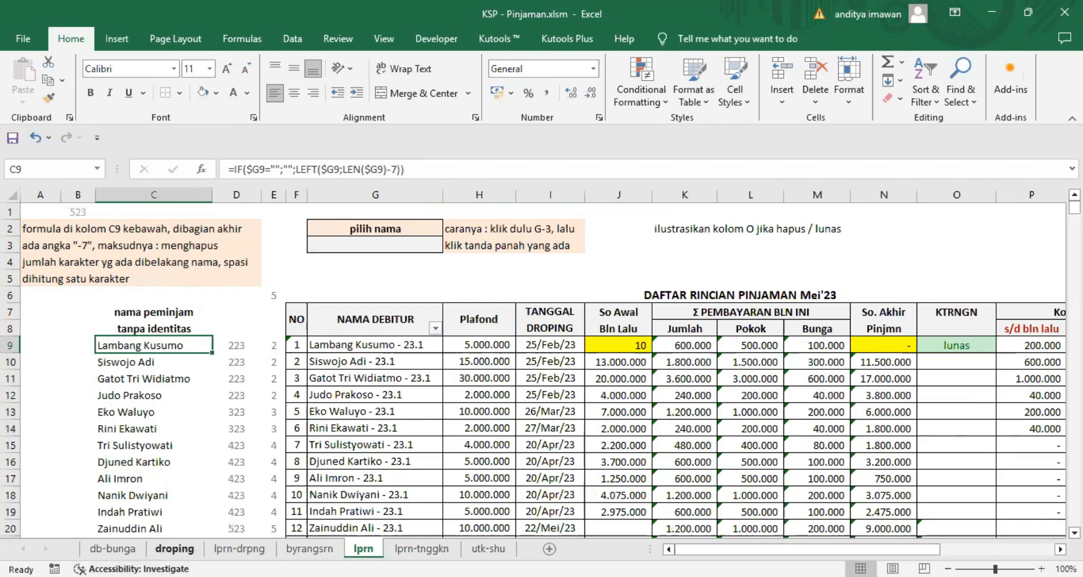
- Compare the suffix after the member's name in H9 on the droping sheet with the trimming formula in C9 on lprn
click(175, 548)
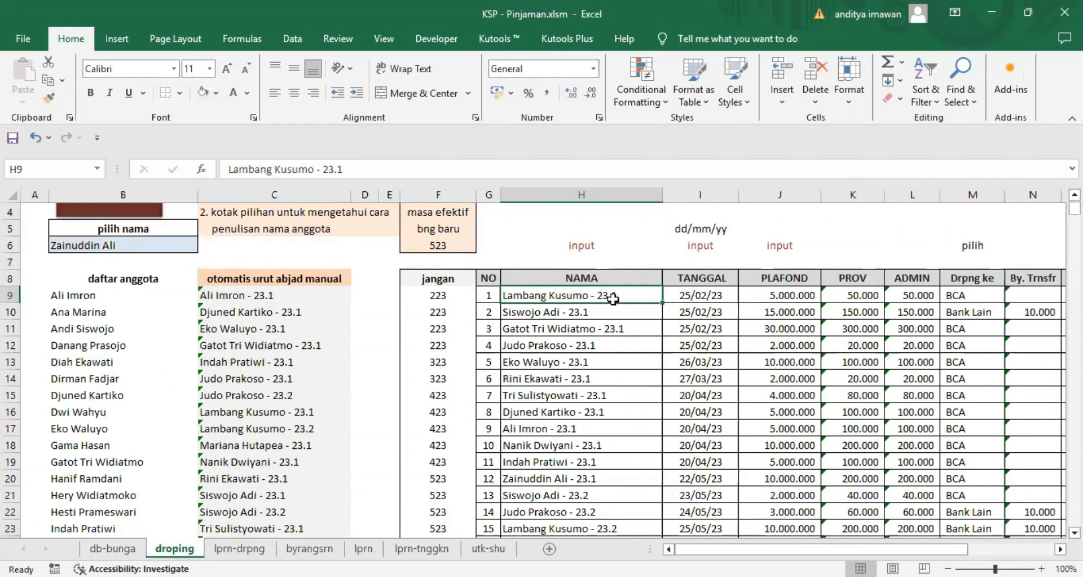
click(365, 549)
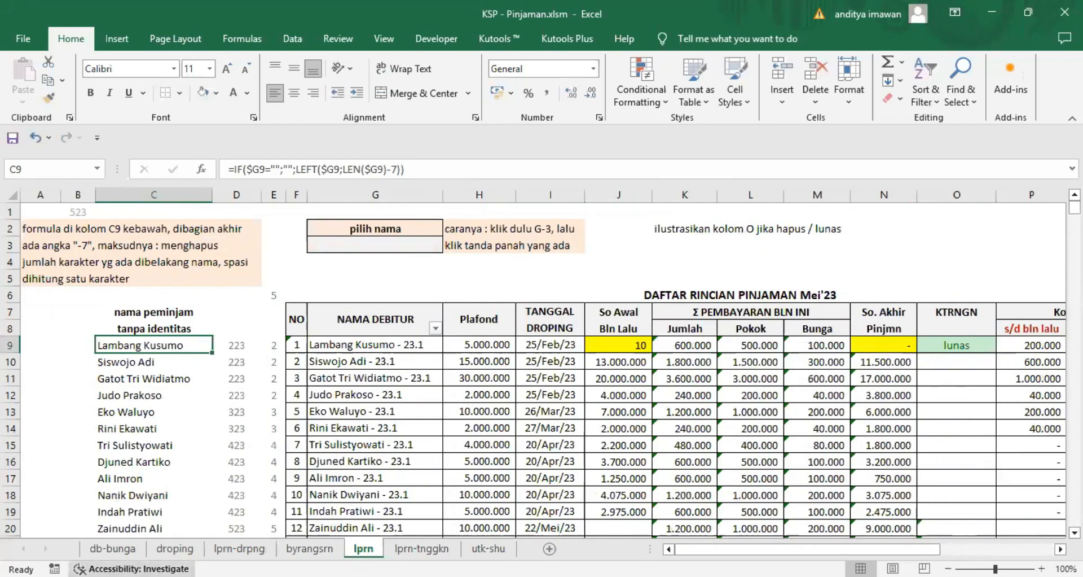
click(174, 548)
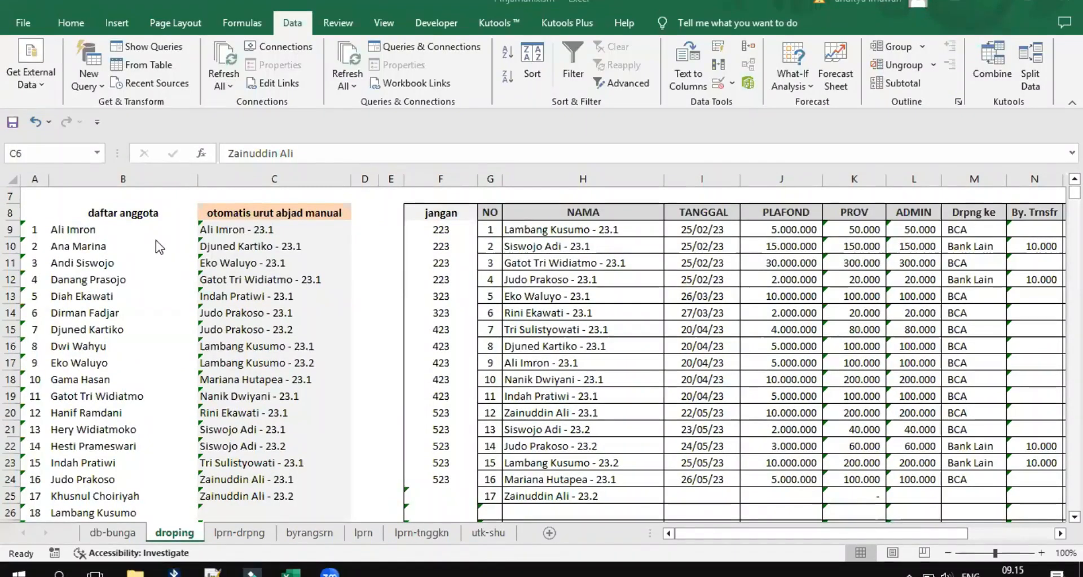
- Examine the formulas linking the daftar anggota column to Simpanan.xlsm, from B9 down to the empty row at B40
scroll(132, 261, up, 2)
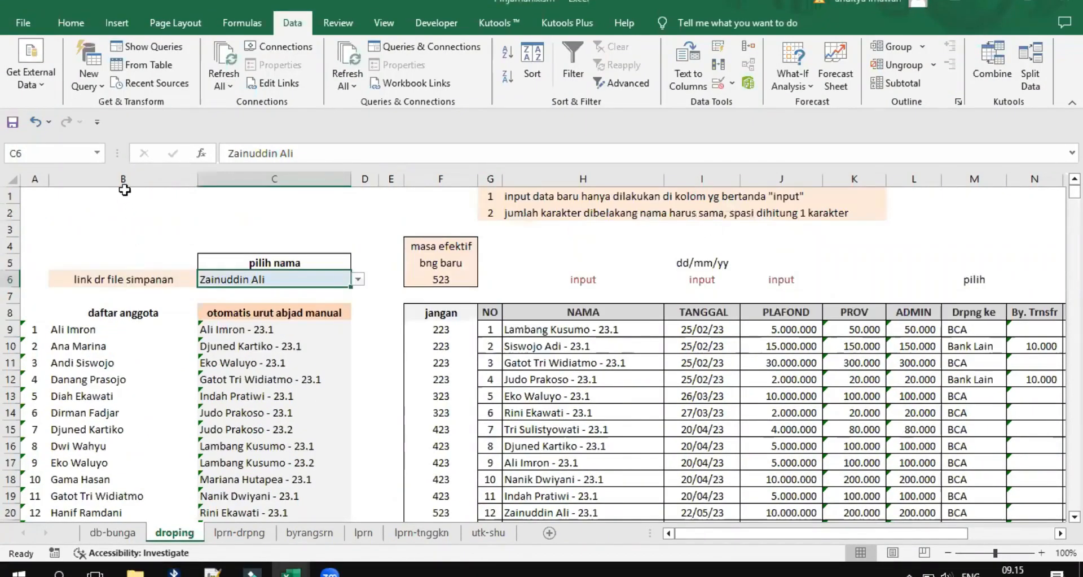
click(96, 313)
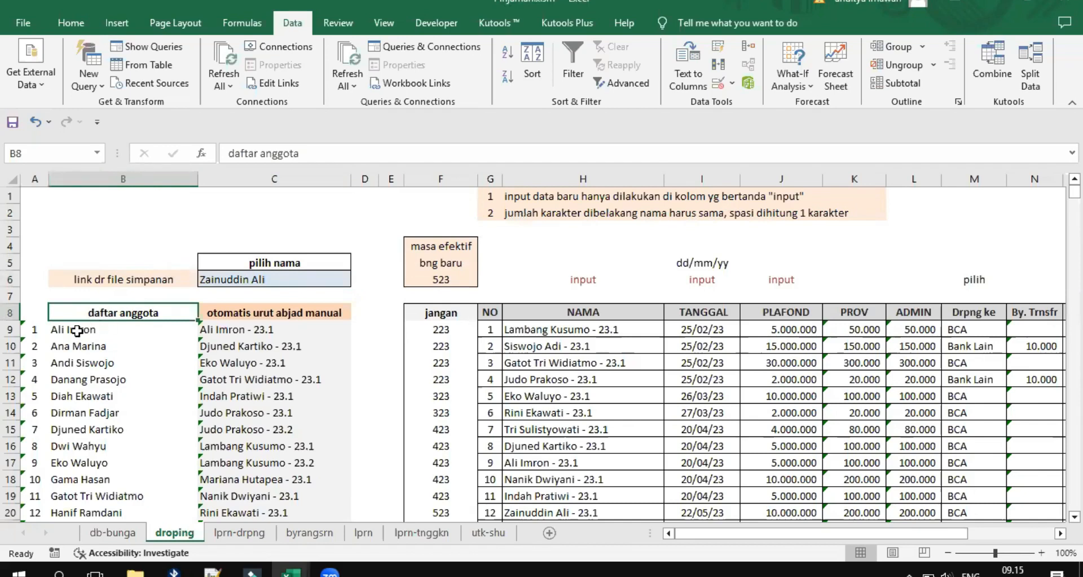
click(77, 330)
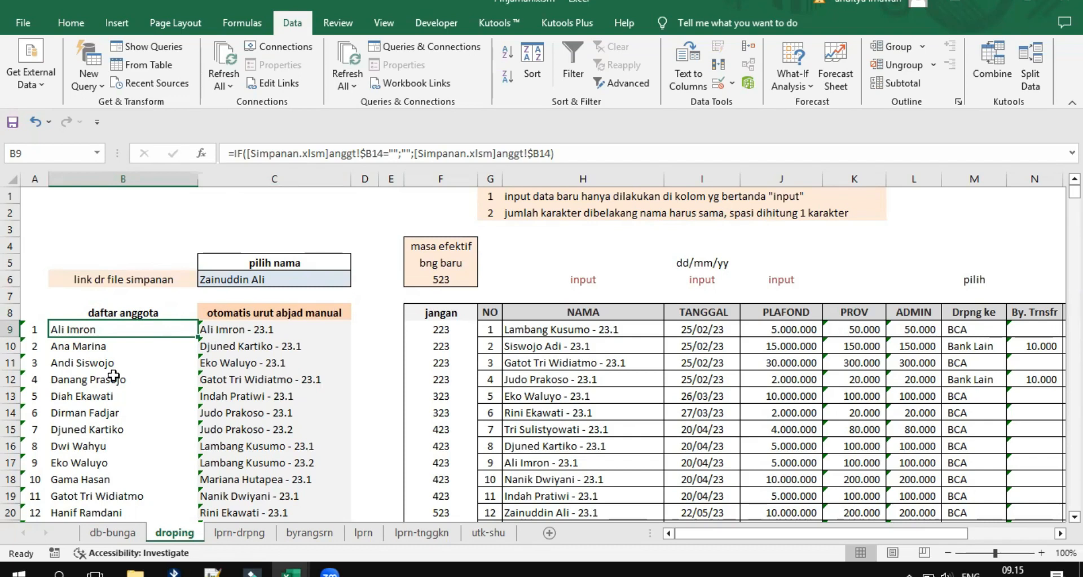
scroll(111, 376, down, 11)
click(76, 297)
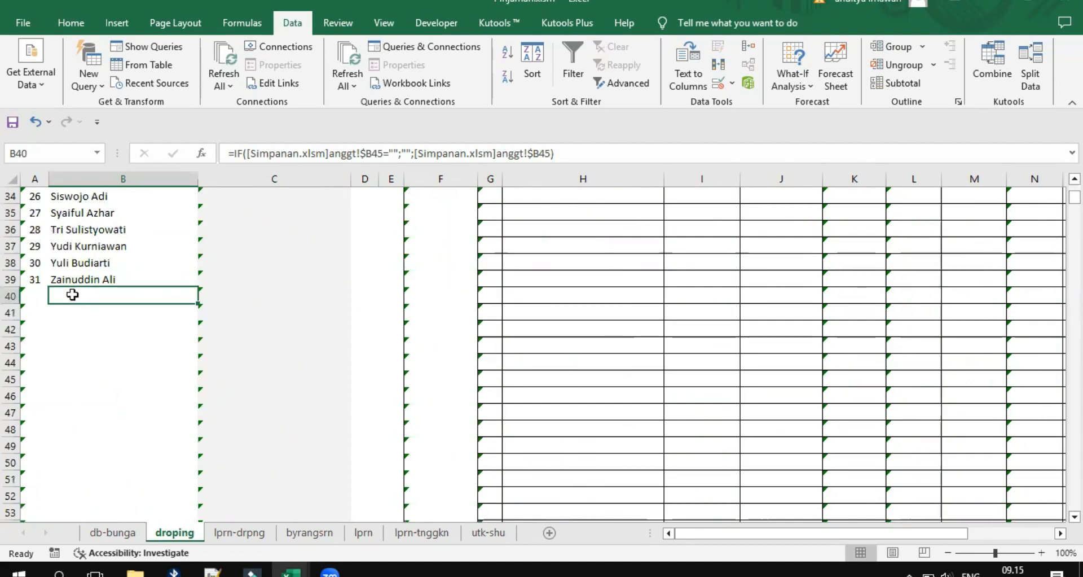
scroll(125, 330, up, 6)
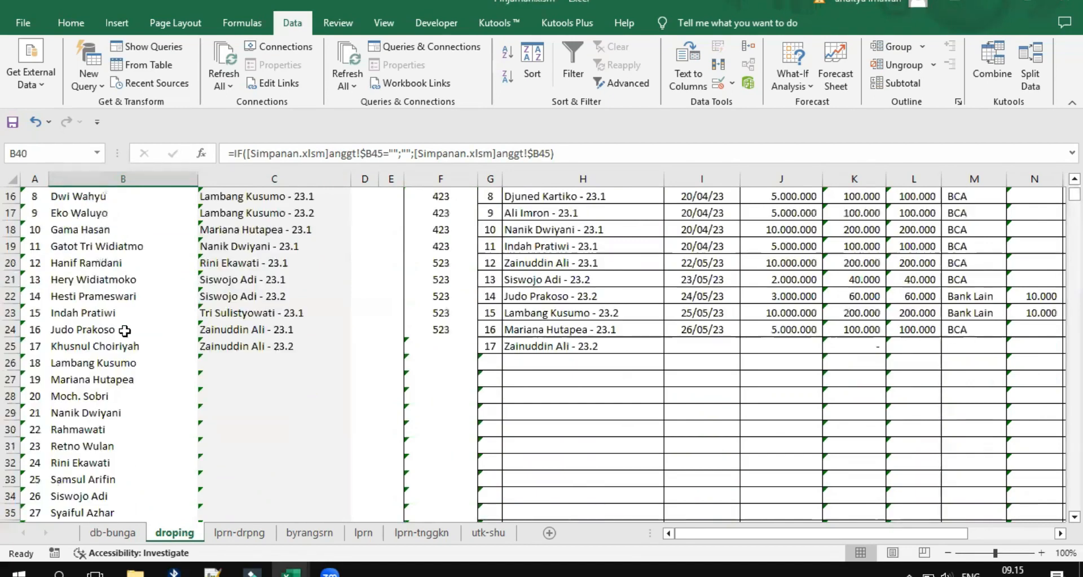
scroll(125, 331, up, 5)
- Recheck the linked member formulas in B9 and B12 and compare the list with the alphabetically sorted names in column C
click(78, 330)
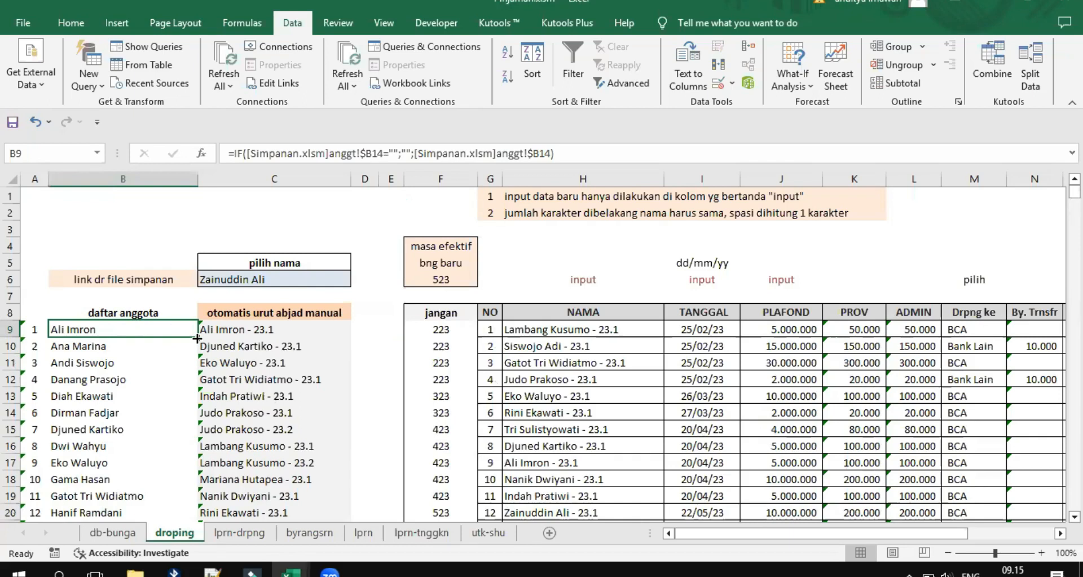
scroll(150, 380, down, 11)
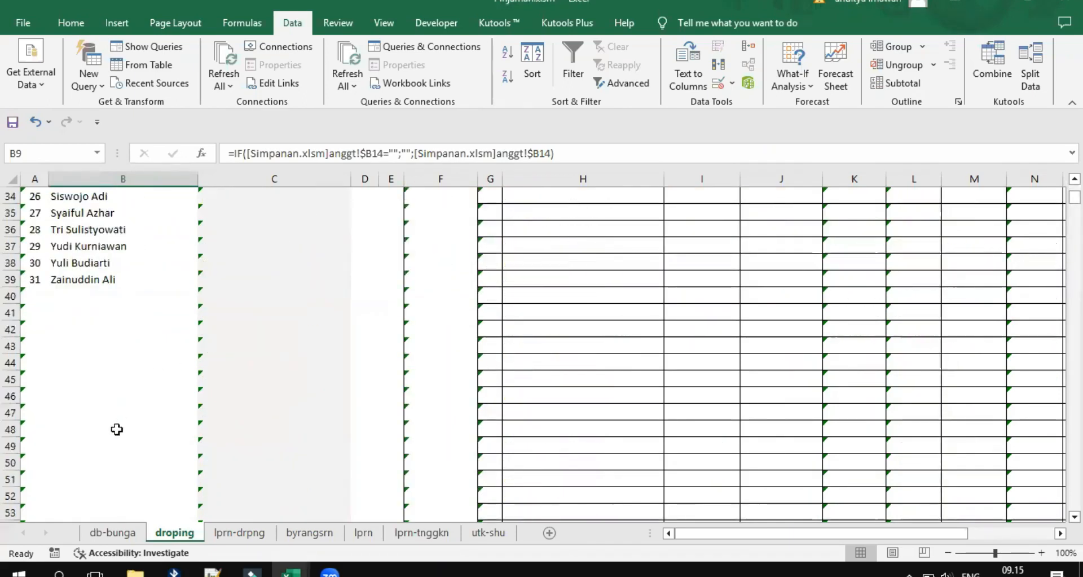
scroll(104, 333, up, 11)
click(102, 374)
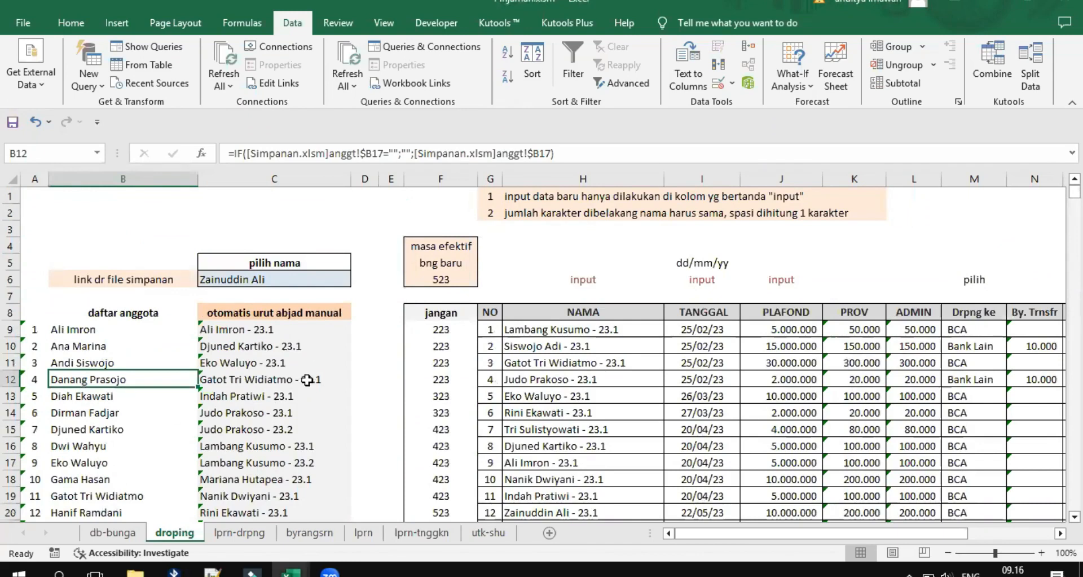
scroll(305, 381, down, 2)
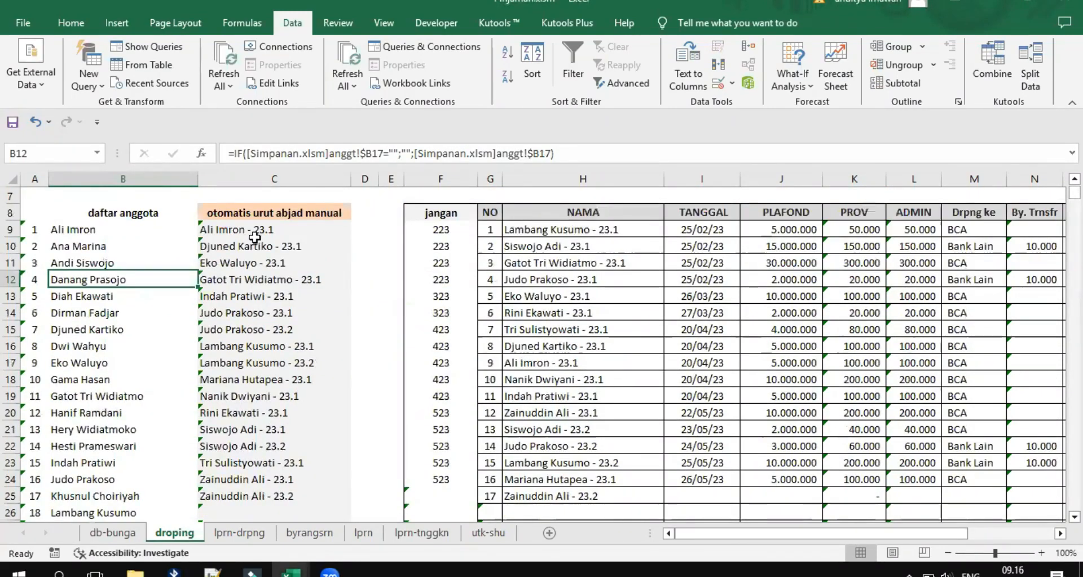
scroll(261, 330, up, 2)
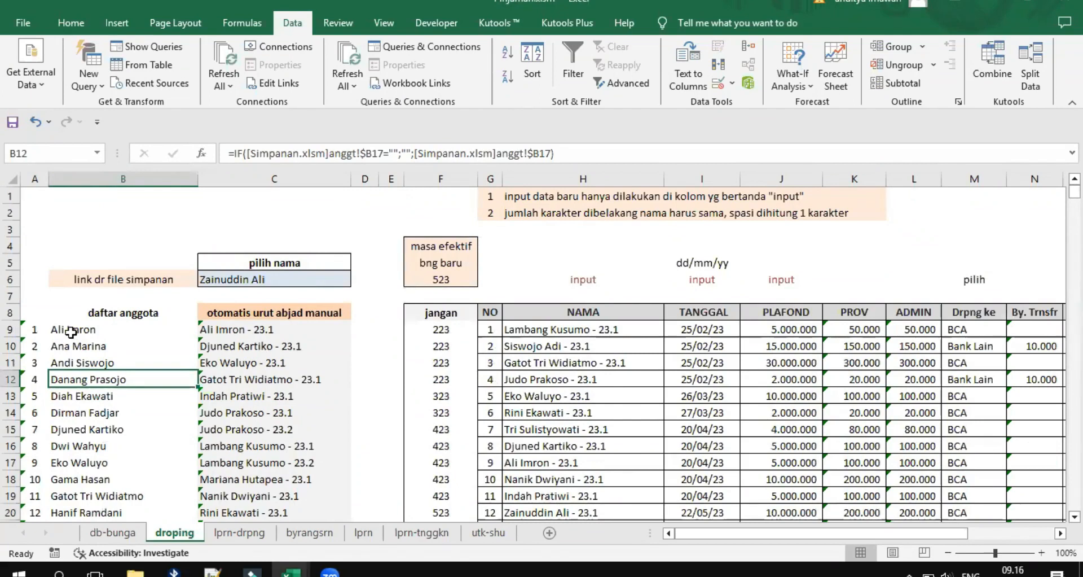
- View the member choices offered by the pilih nama cell C6 without picking one
click(264, 279)
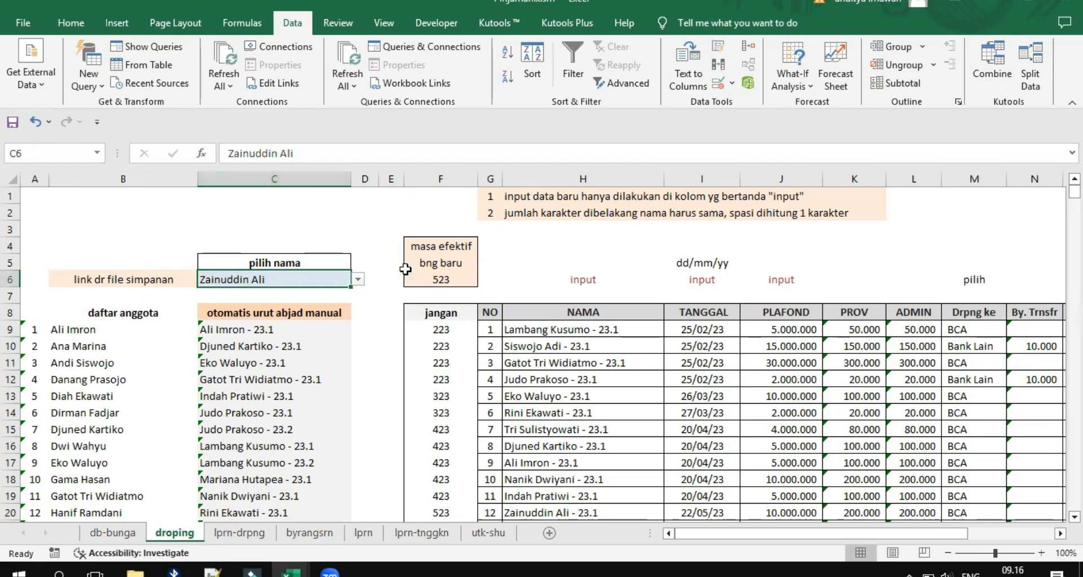
click(359, 281)
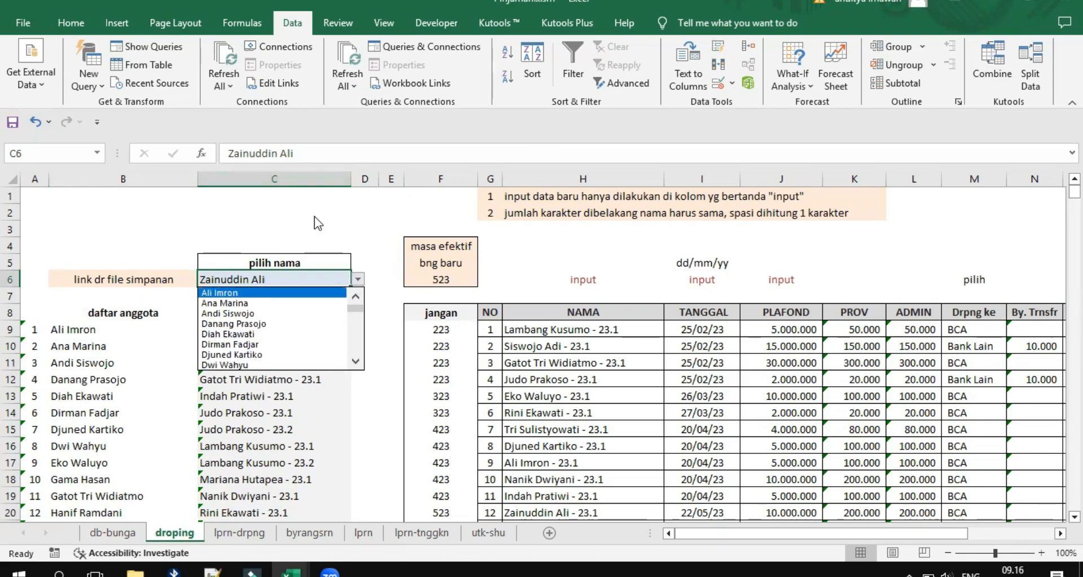
key(Escape)
- Copy the member's name from B18 and paste it as a value into the empty NAMA cell H26
scroll(79, 440, down, 4)
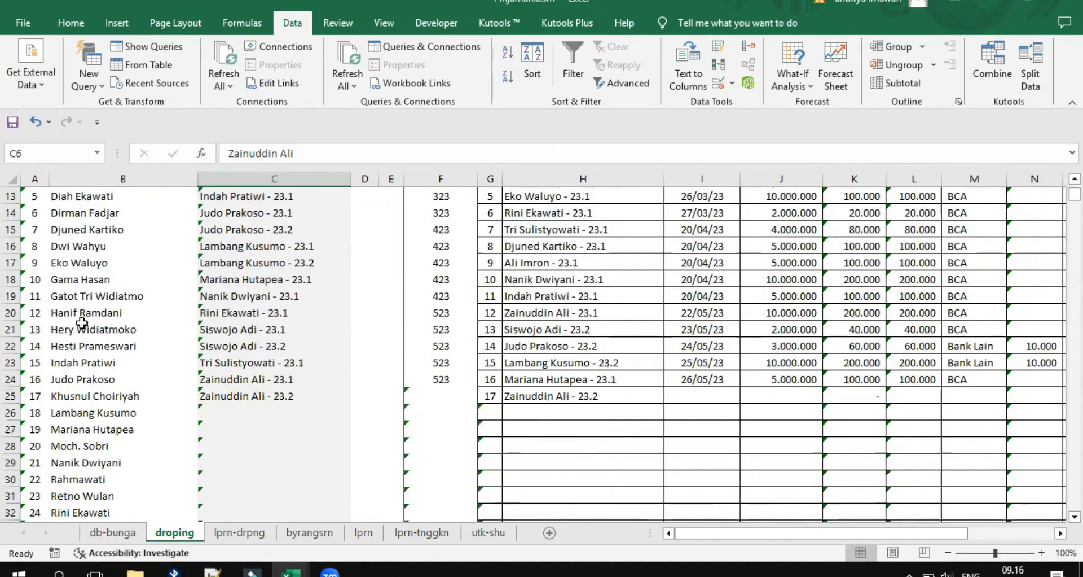
click(76, 279)
right_click(77, 279)
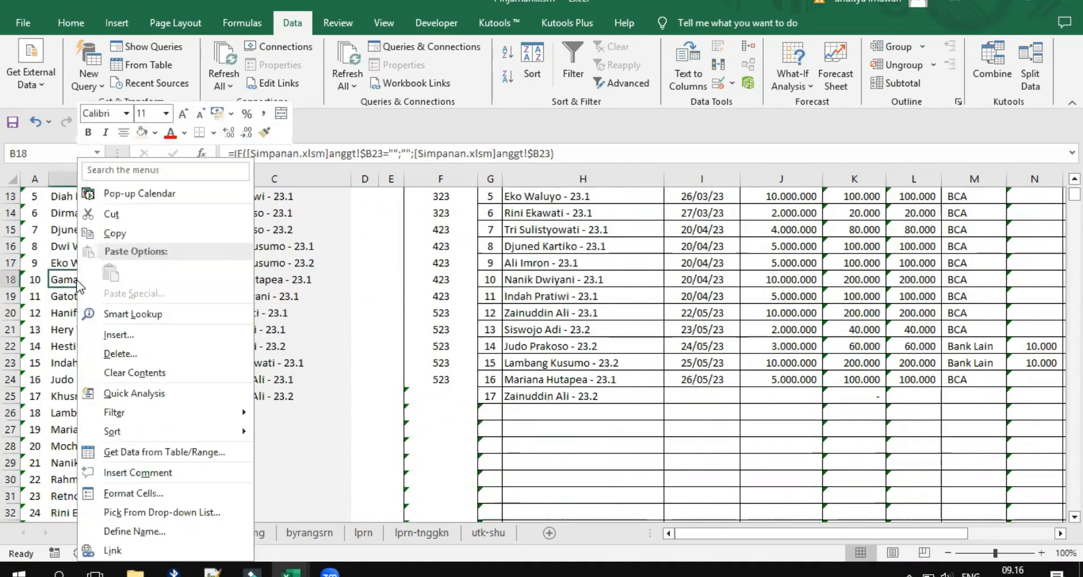
click(116, 231)
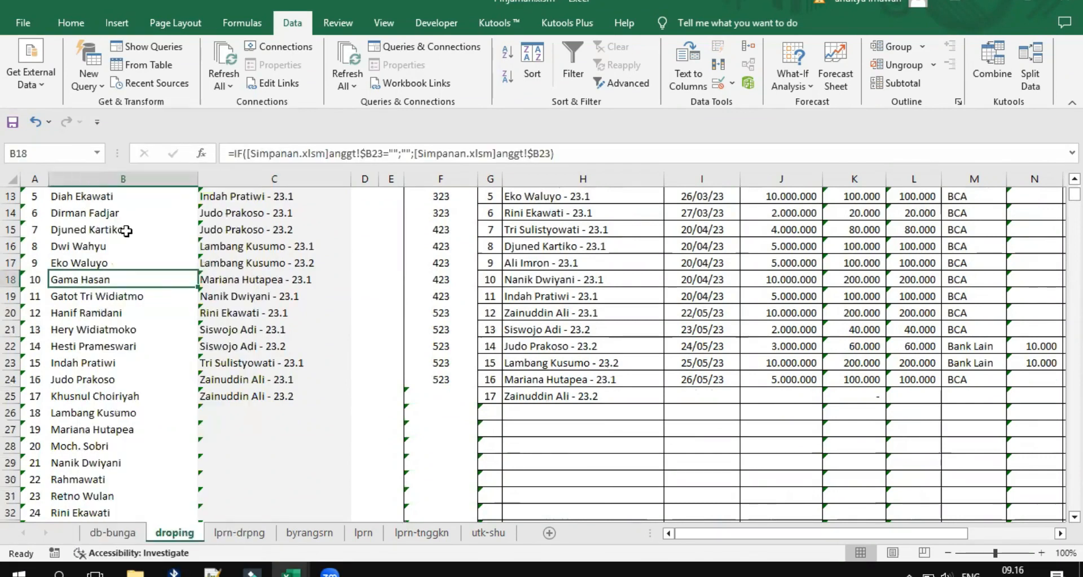
click(532, 416)
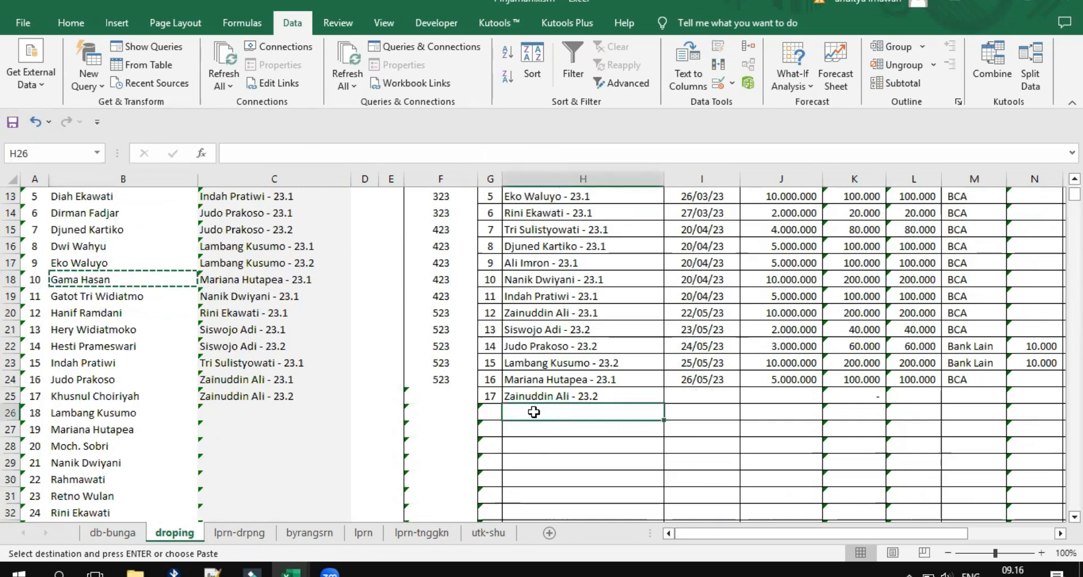
right_click(534, 411)
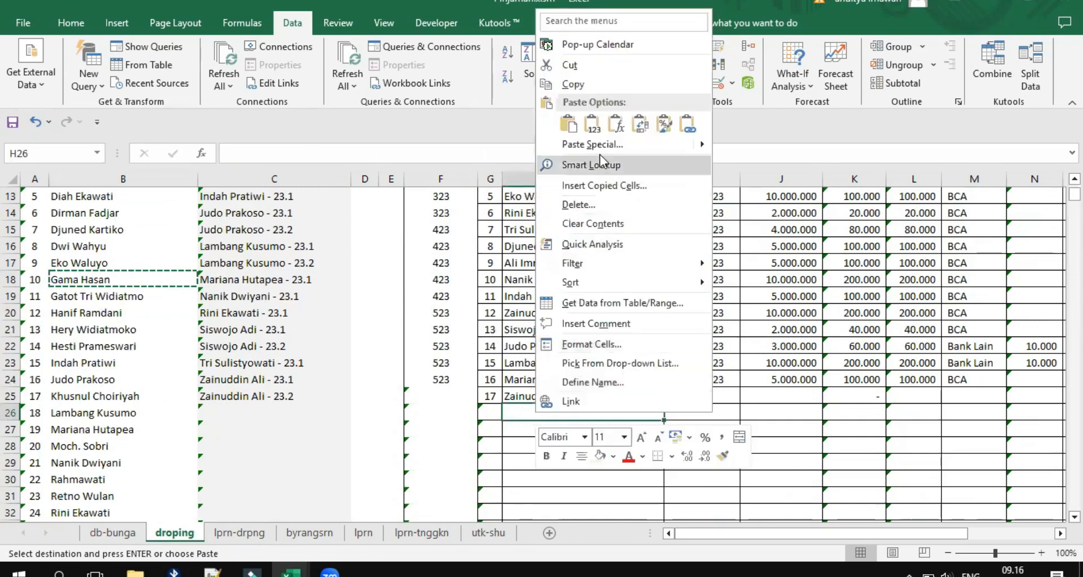
click(594, 125)
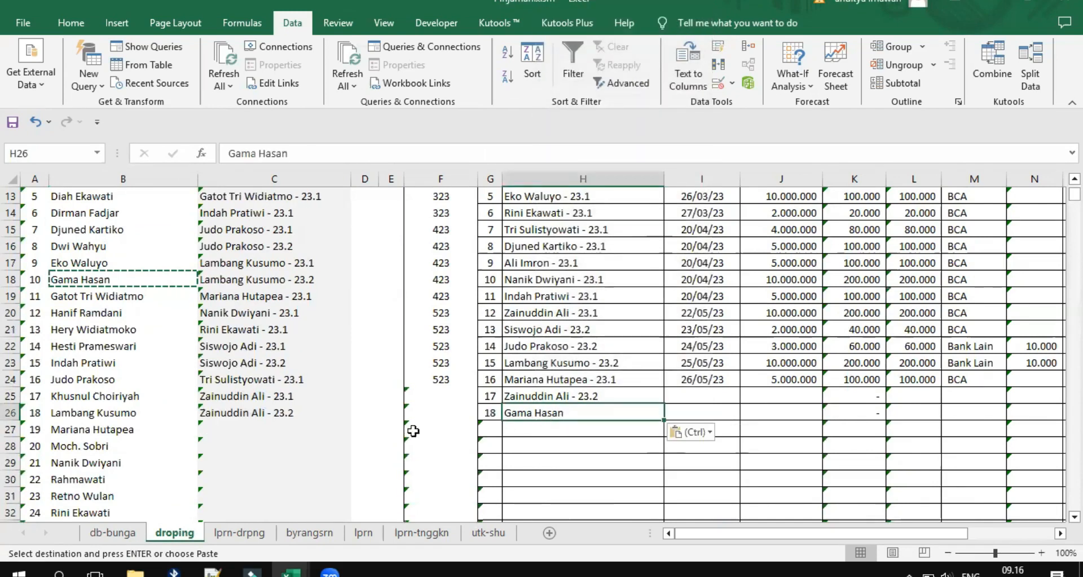
- Append the suffix " - 23.1" to the member's name in H26
scroll(305, 388, up, 2)
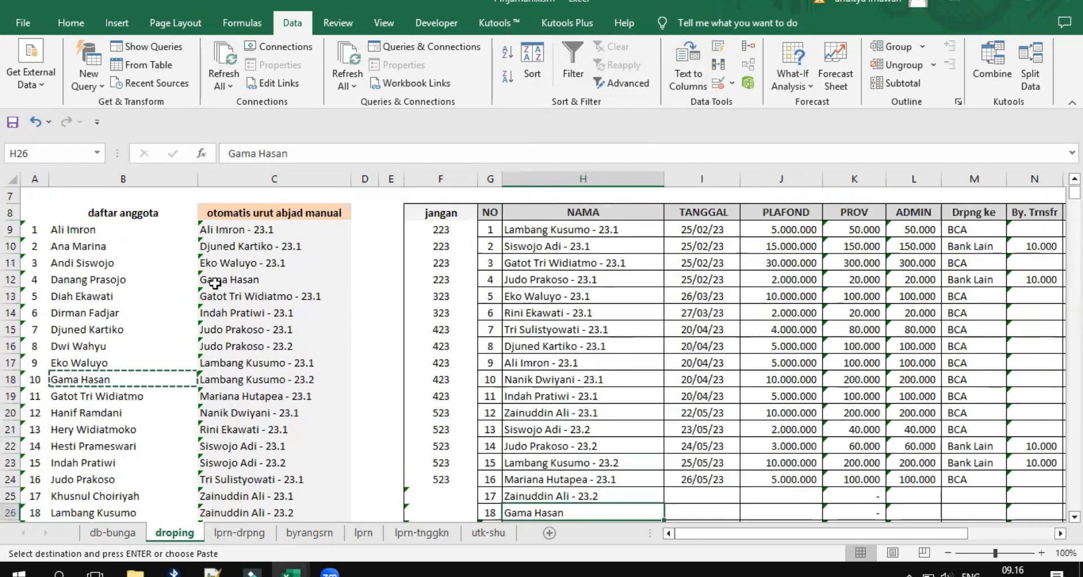
click(316, 151)
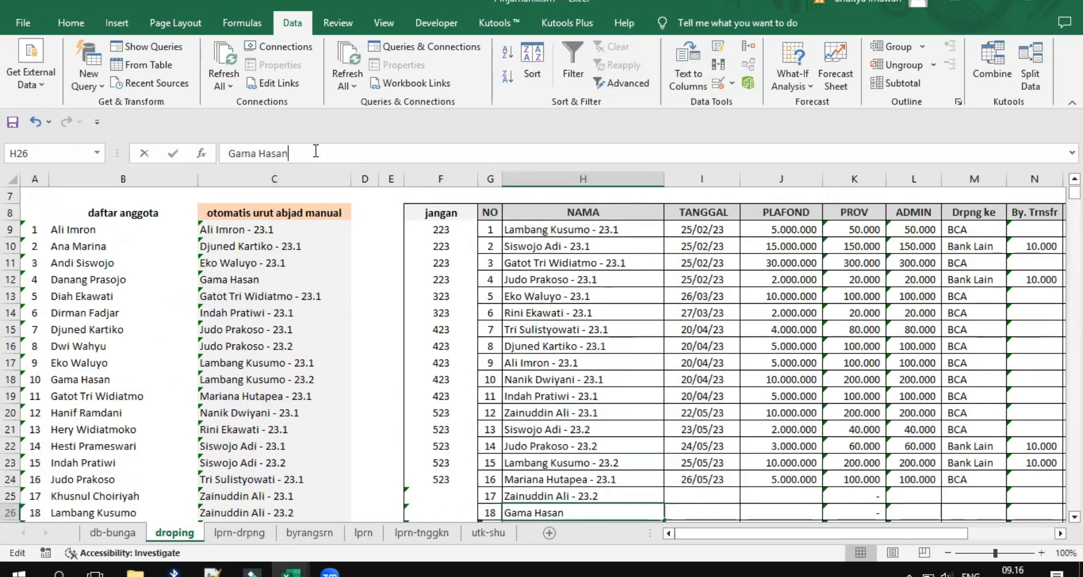
text(- 23.1)
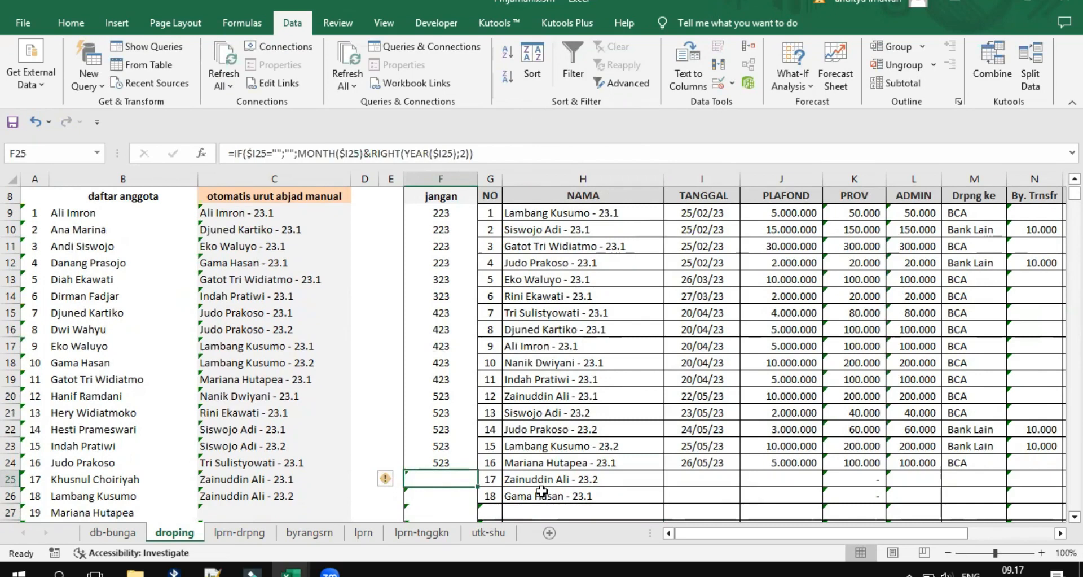
- Check the suffix-trimming formula in C9 on the lprn sheet against the full debtor names, and return to the droping sheet
click(364, 533)
drag(807, 535, 689, 549)
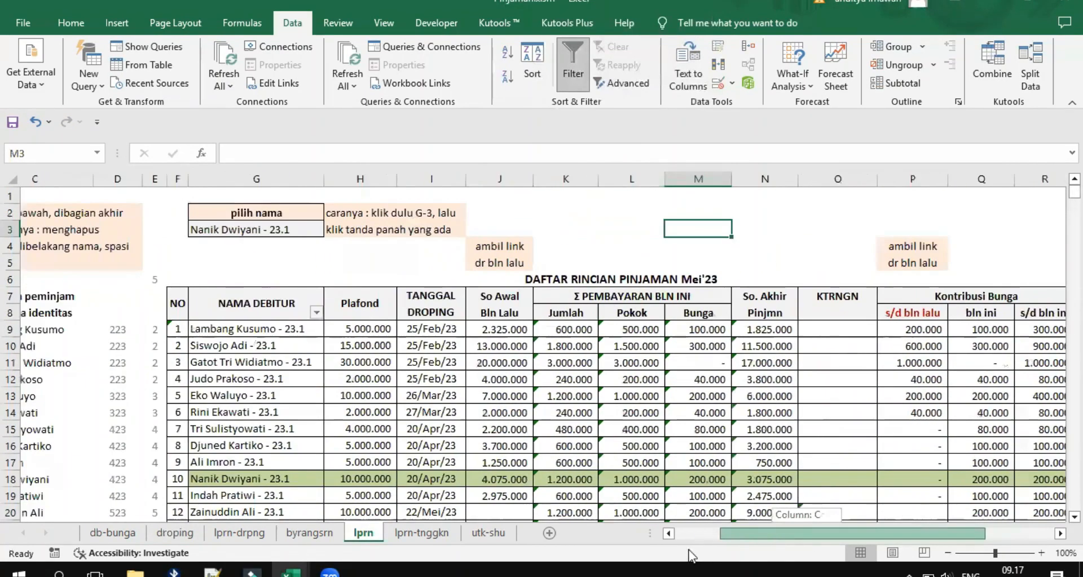
click(158, 333)
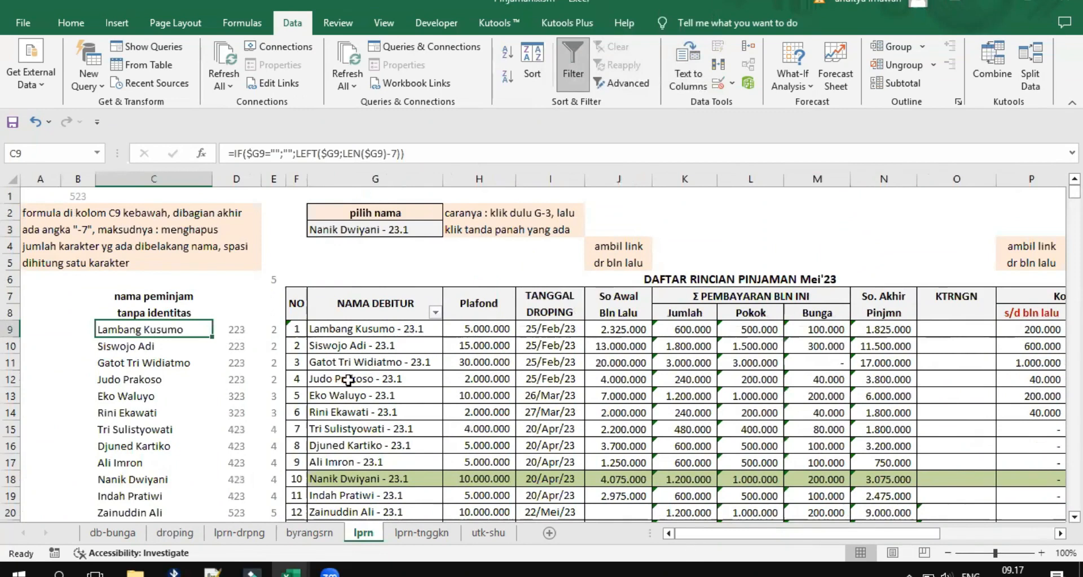
click(167, 532)
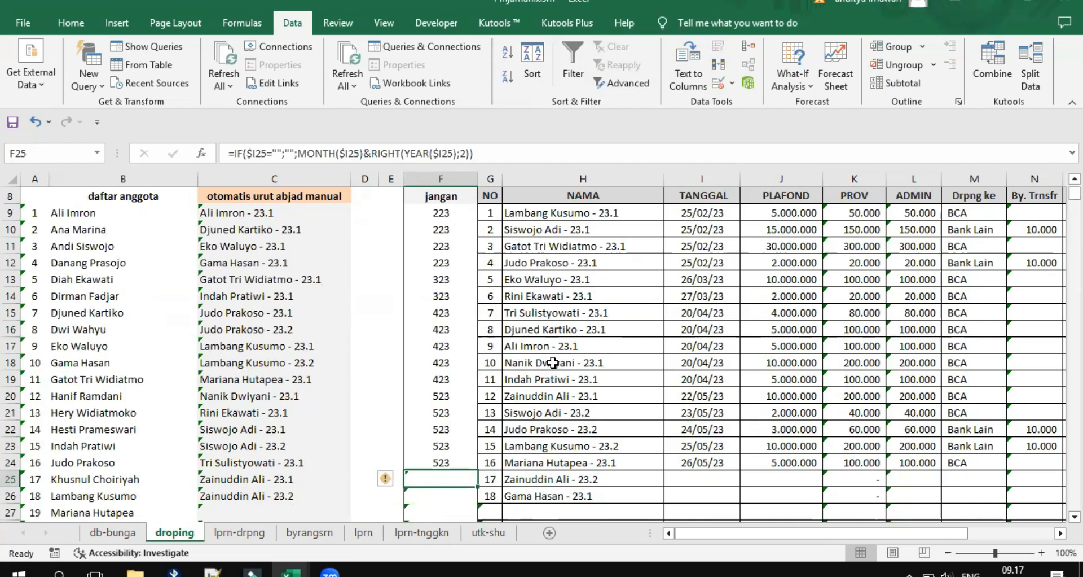
- Review the masa efektif bng baru cells F4:F6 and the input notes above the loan table on the droping sheet
scroll(552, 362, up, 1)
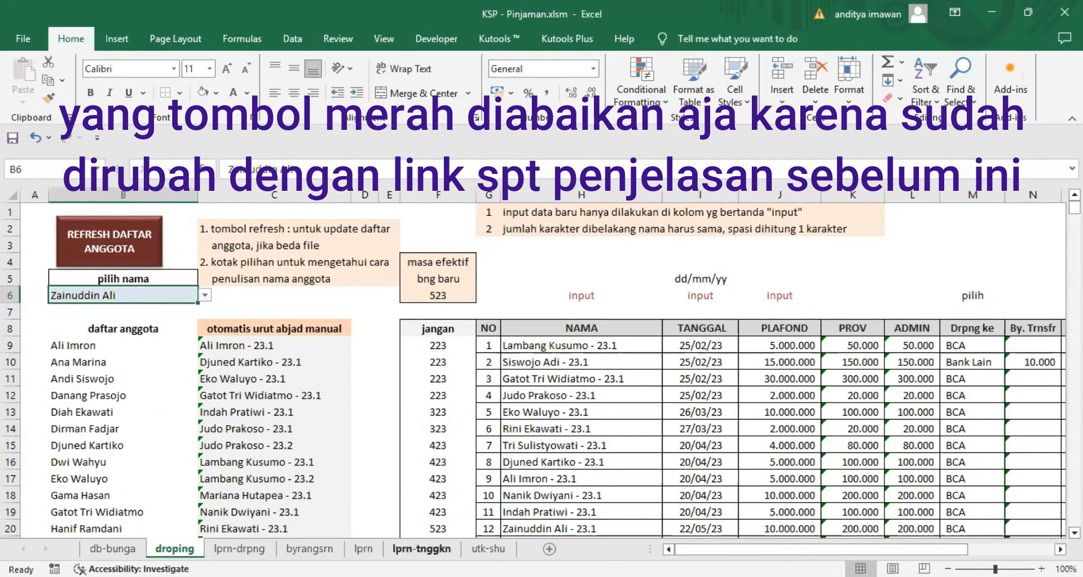
drag(434, 259, 434, 296)
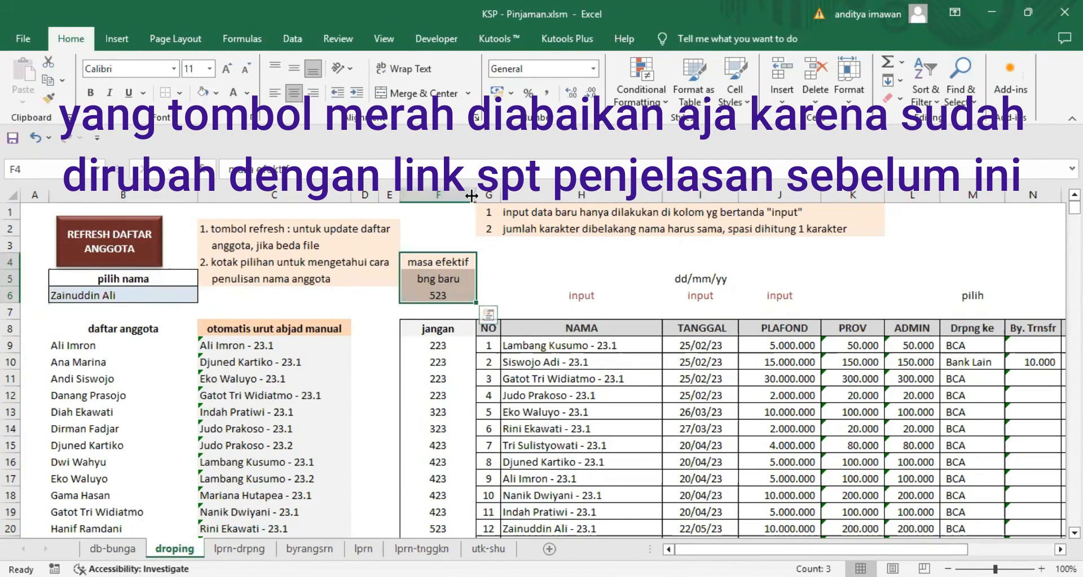
click(502, 273)
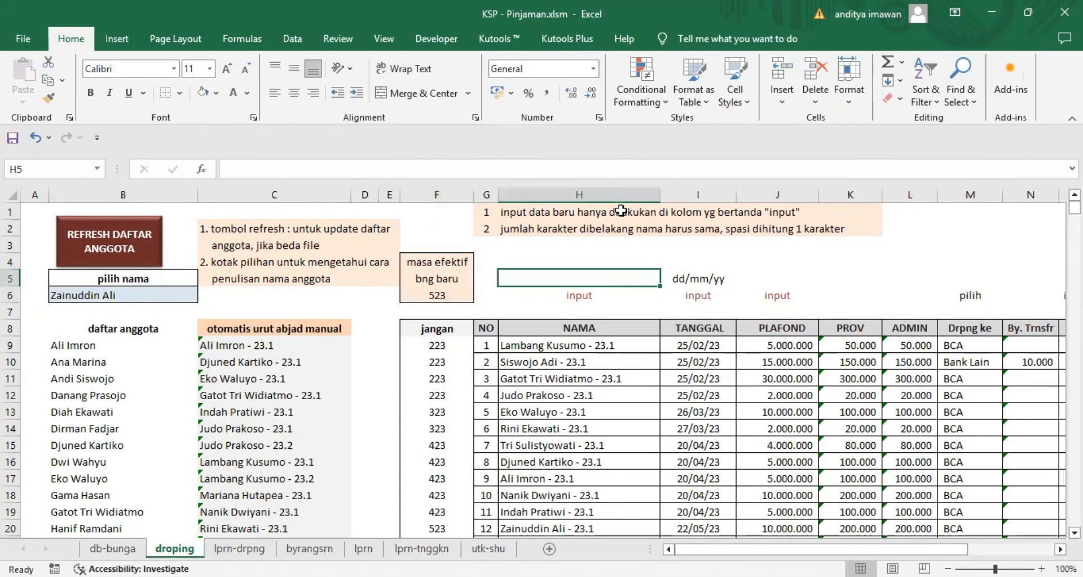
- Compare the Drpng ke selection in column M with its source options BCA and Bank Lain in V9:V10
drag(820, 548, 907, 549)
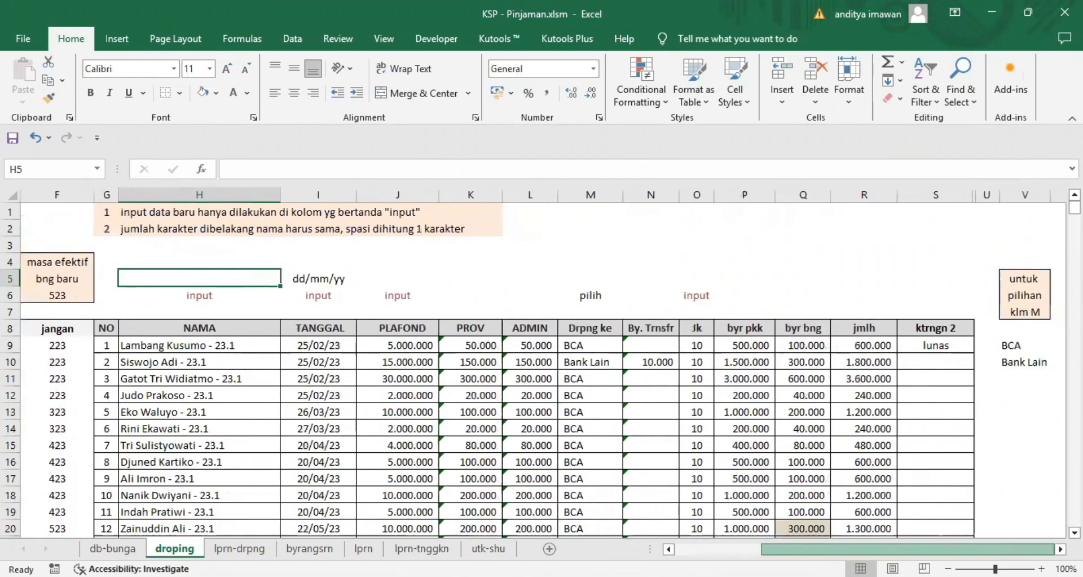
click(586, 292)
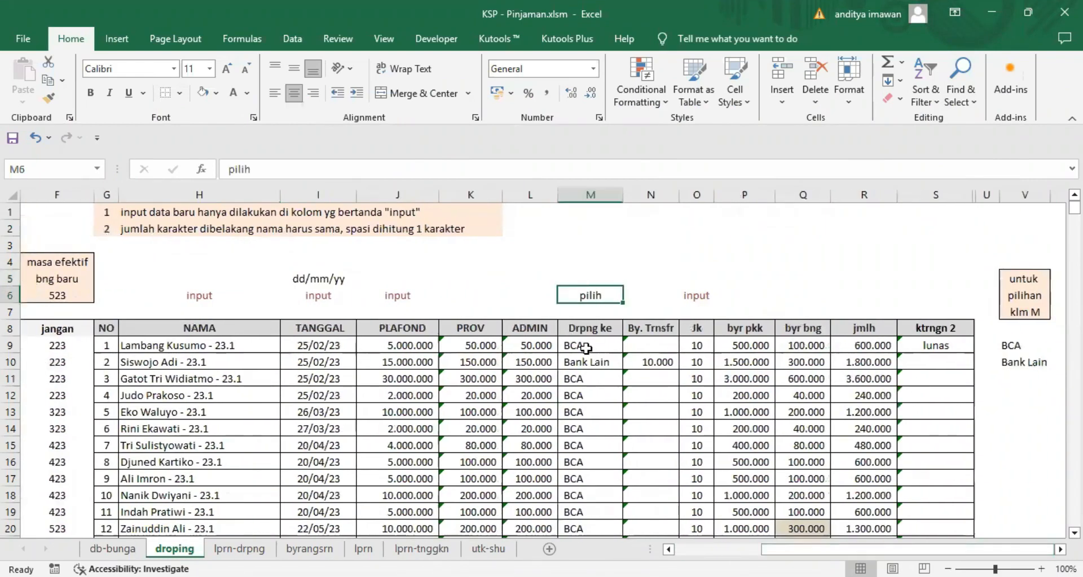
drag(1018, 344, 1021, 364)
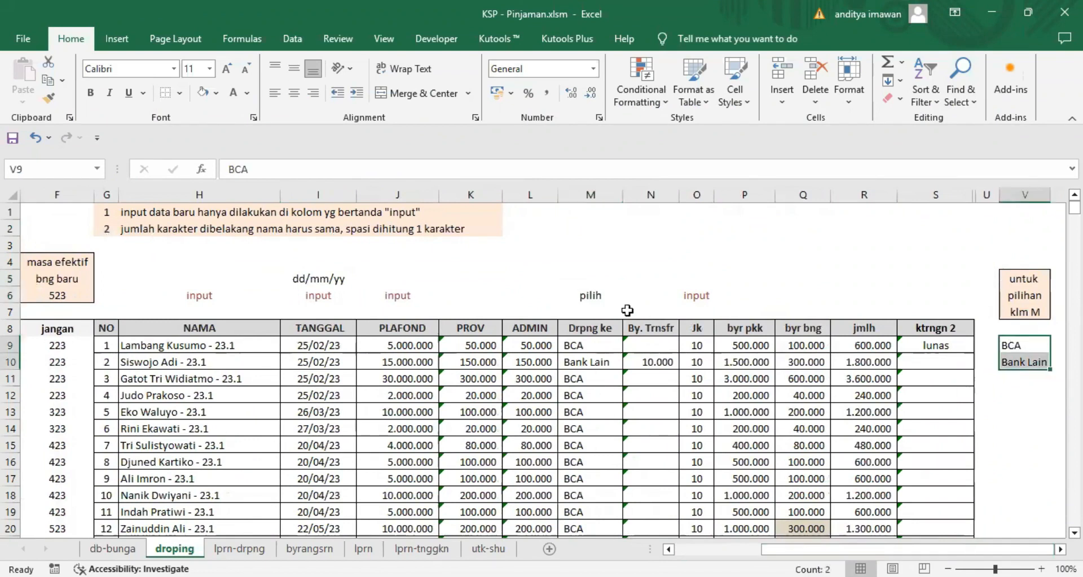
click(587, 345)
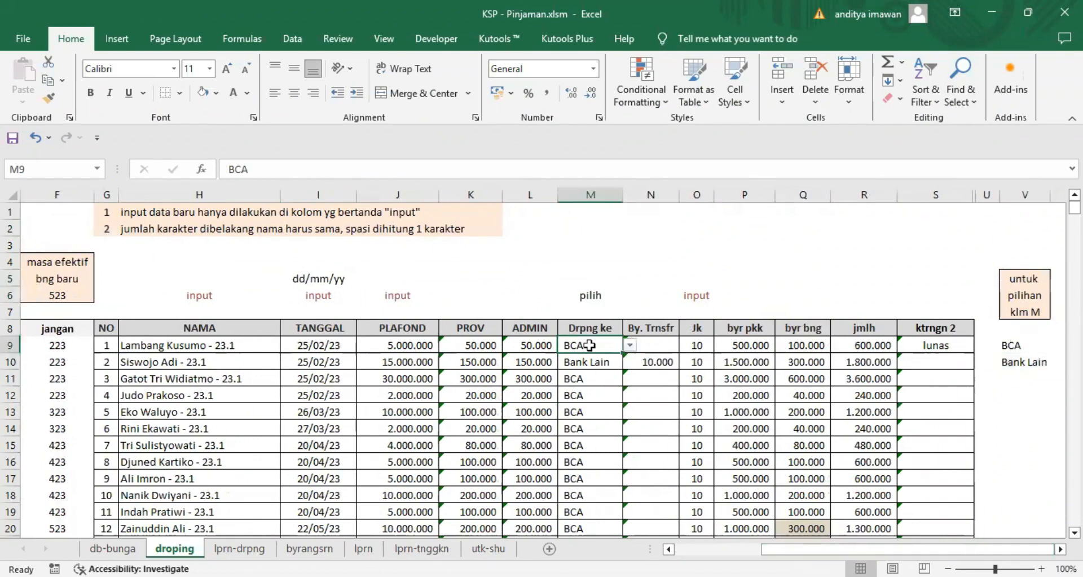
click(1014, 346)
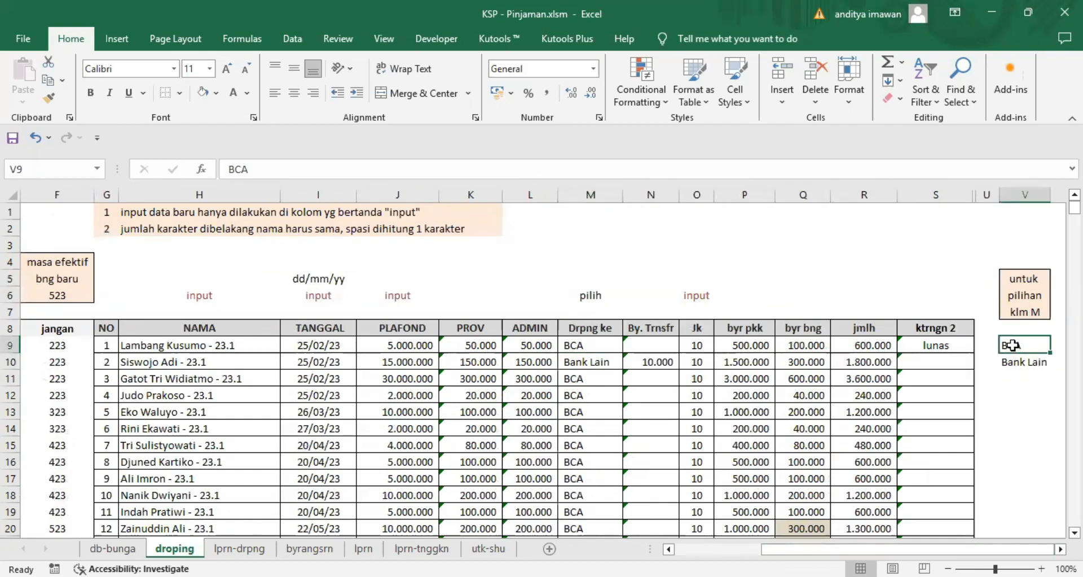
- Replace the option in V9 with Bank Permata and choose it as the Drpng ke value in M9
text(Bank Permata)
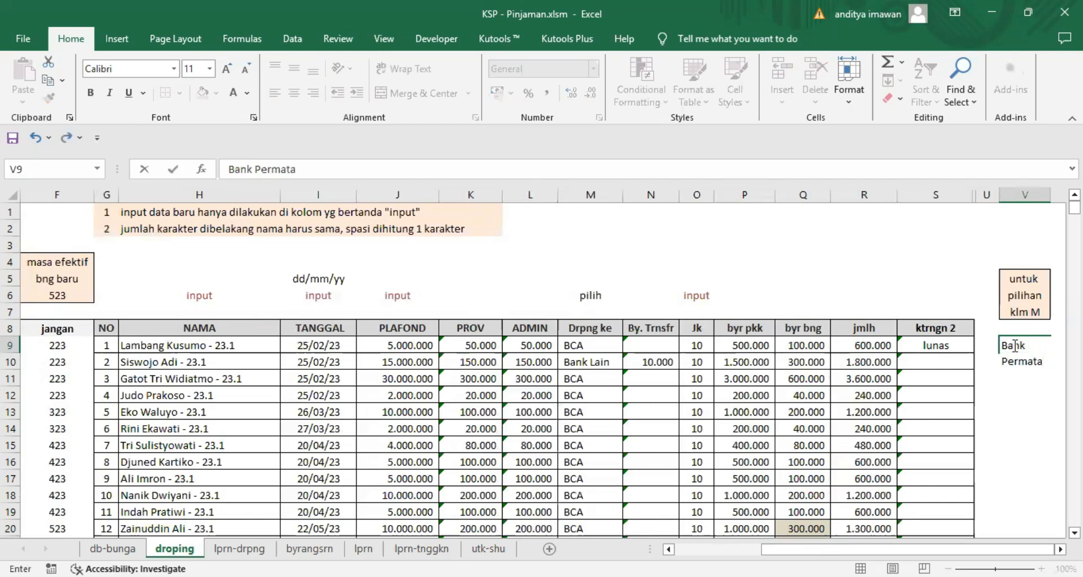
key(Return)
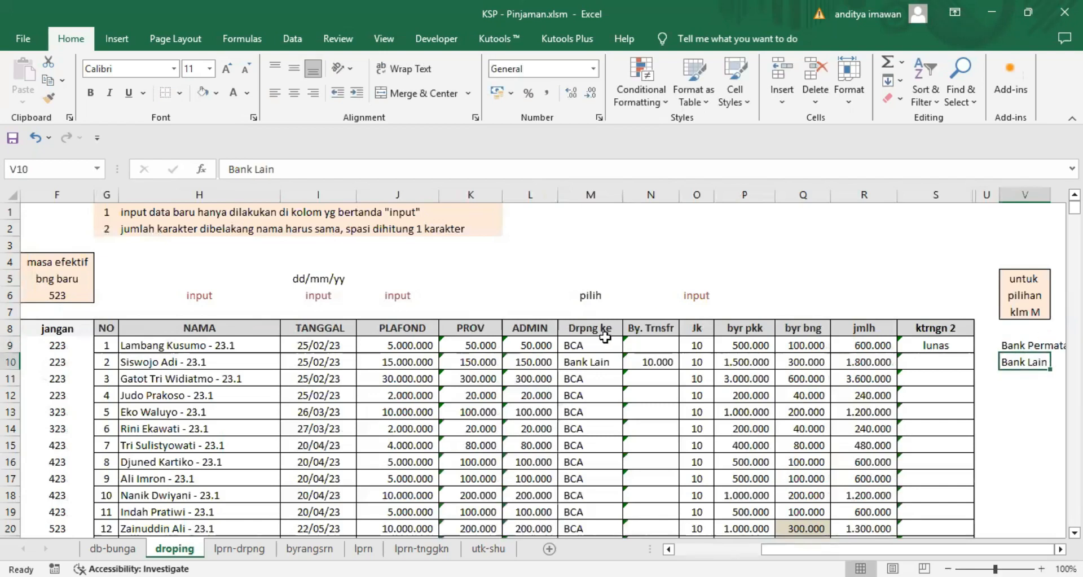
click(604, 340)
click(630, 344)
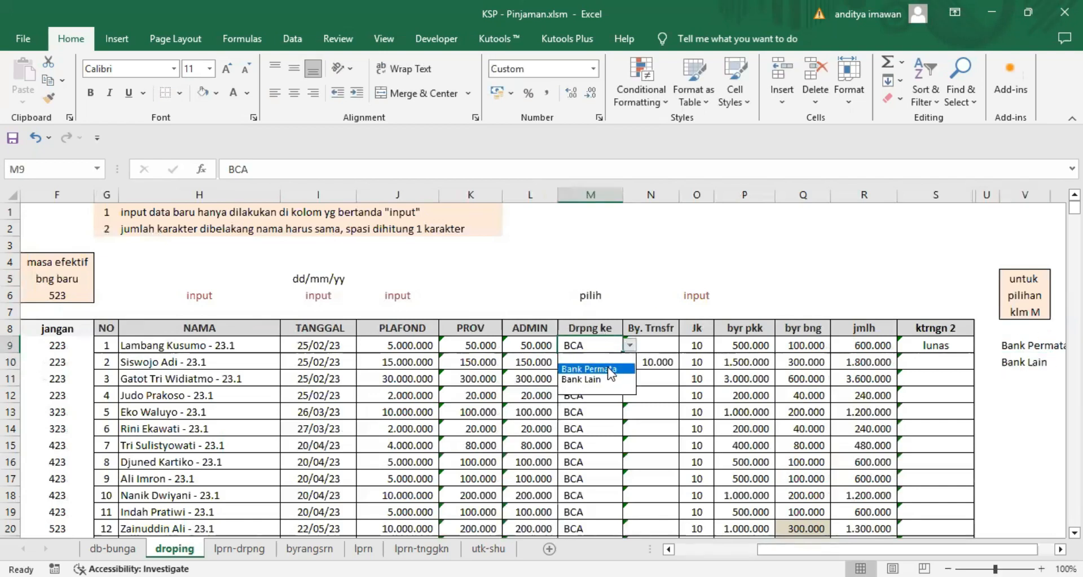
click(607, 367)
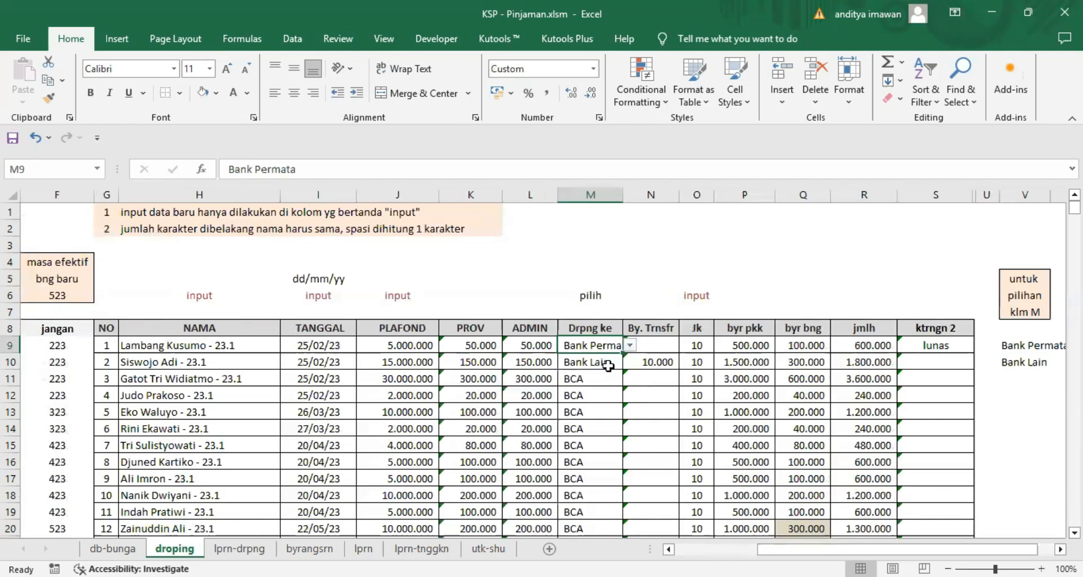
- Undo the M9 selection and the option change in V9
click(35, 138)
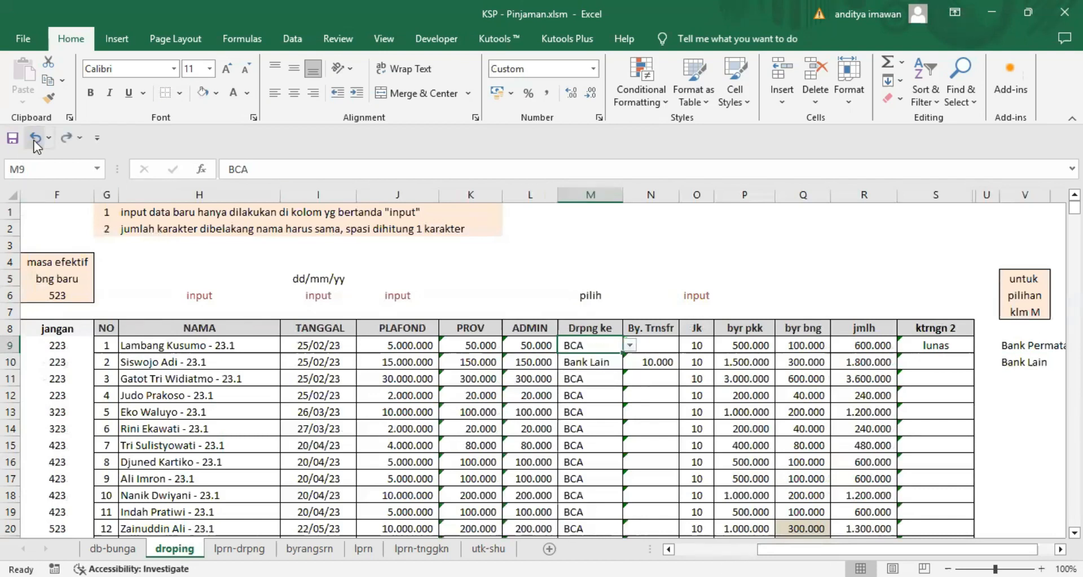
click(34, 140)
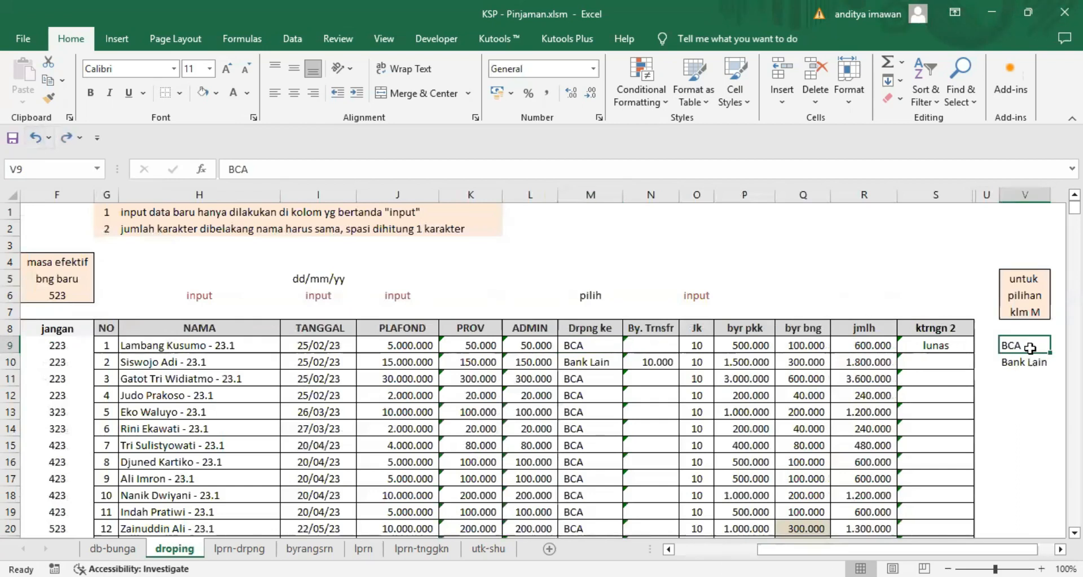
- Compare the By. Trnsfr formula in N10 with the Bank Lain choice in M10 and the Biaya Transfer cell Q10 on the db-bunga sheet
mouse_move(997, 550)
mouse_down()
mouse_move(915, 550)
mouse_move(997, 550)
mouse_up()
click(113, 548)
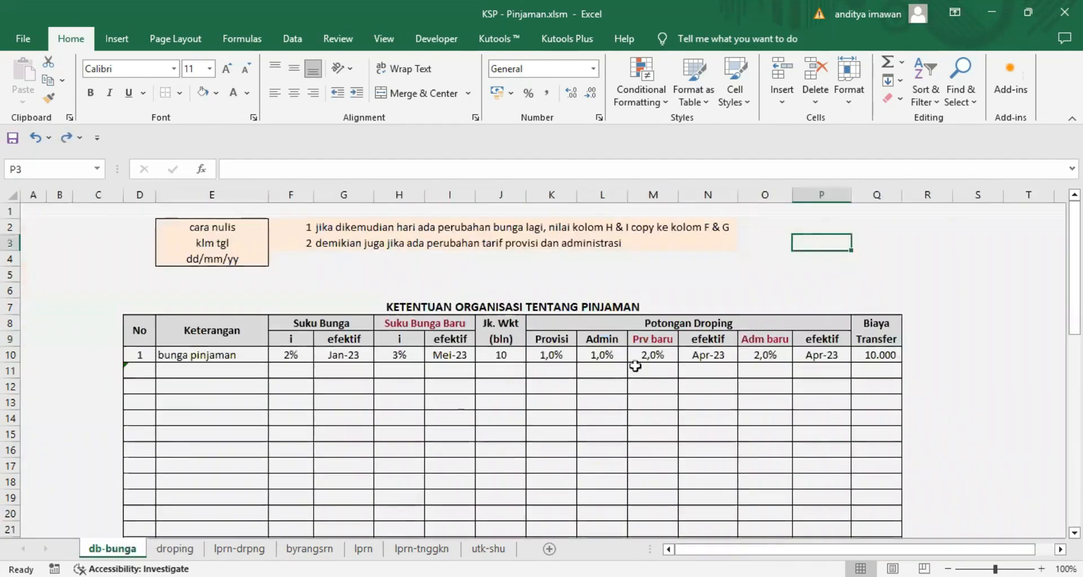
click(874, 354)
click(175, 548)
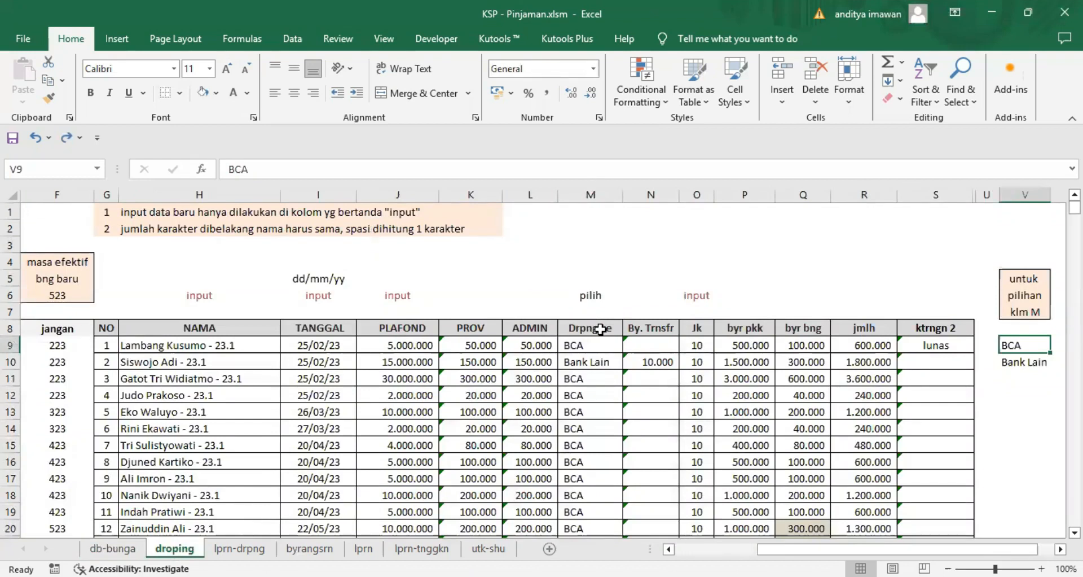
click(574, 362)
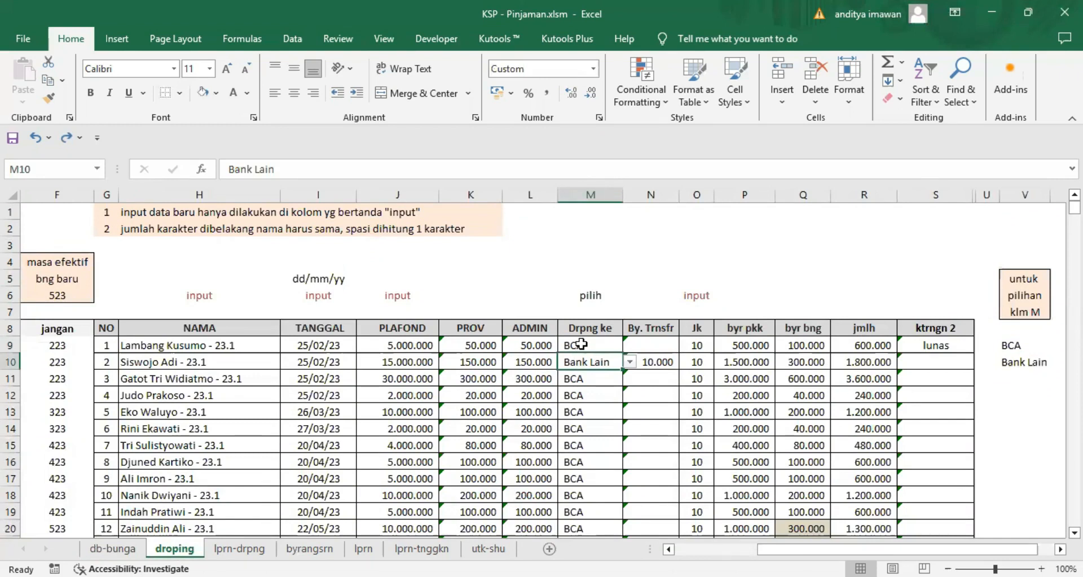
click(652, 363)
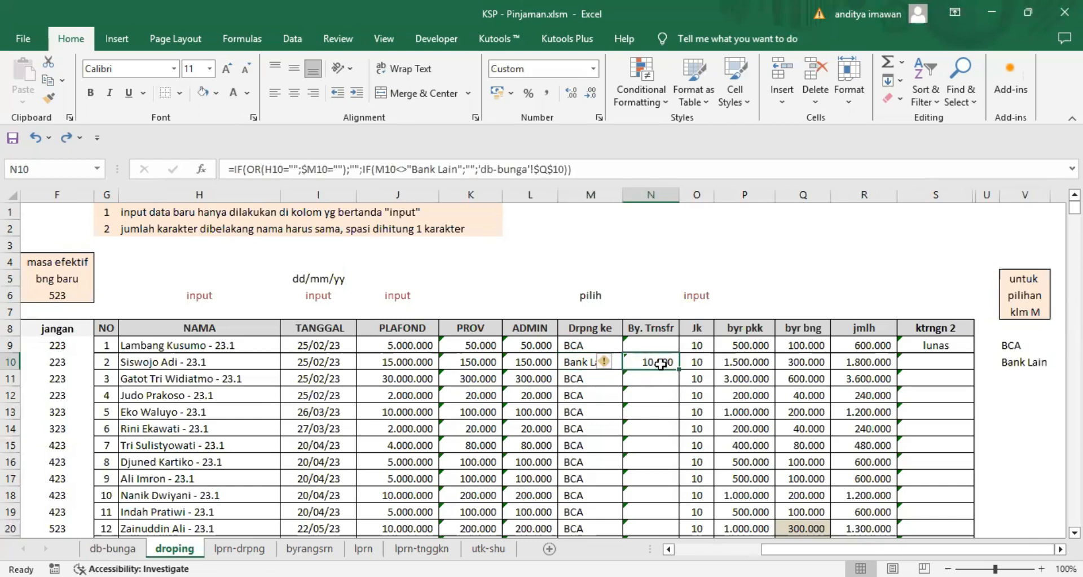
click(113, 547)
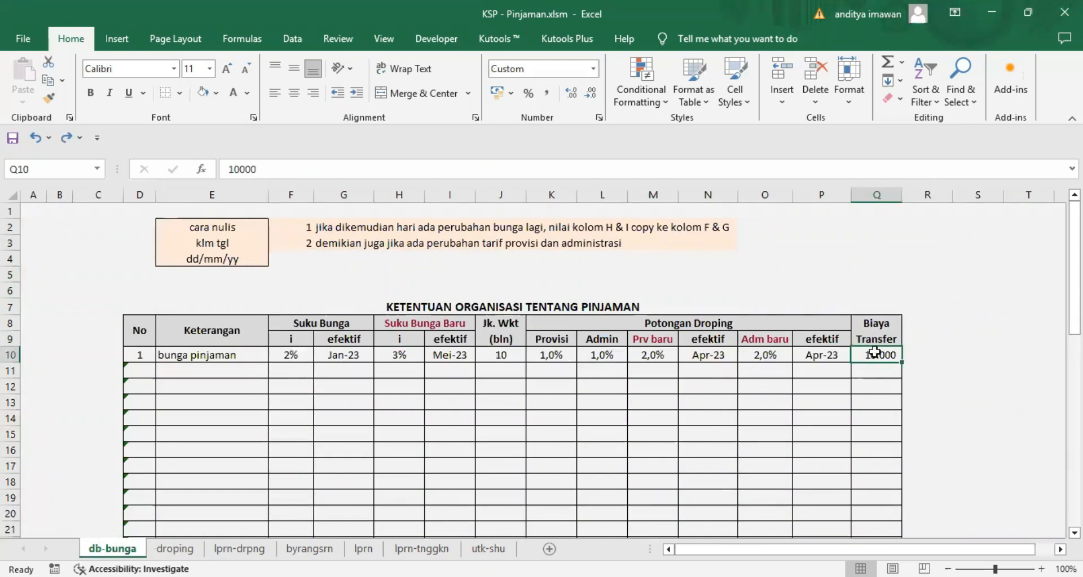
click(180, 548)
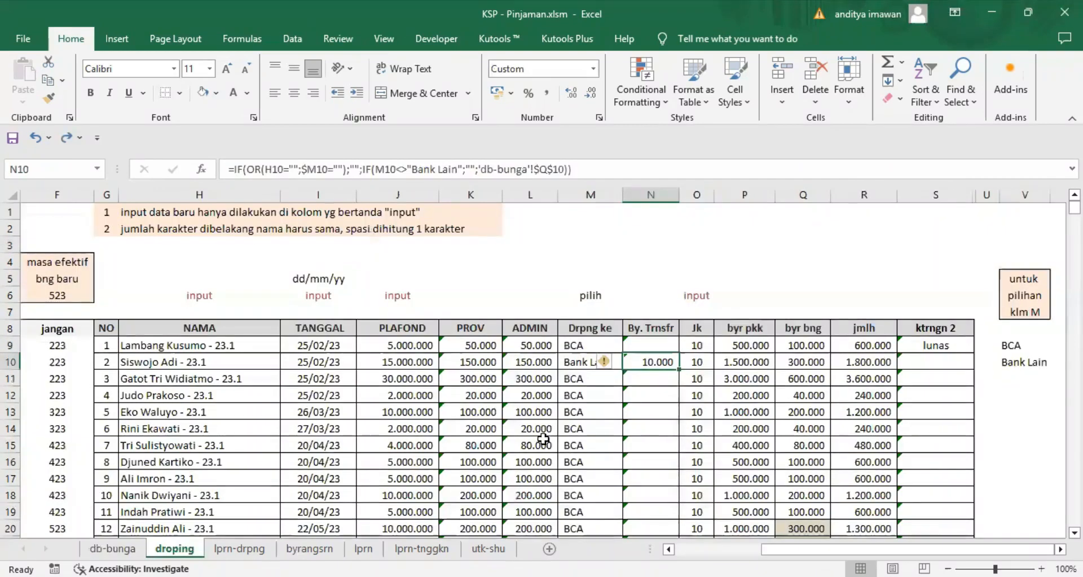
- Set the Drpng ke value in M12 to Bank Lain
click(579, 395)
click(629, 394)
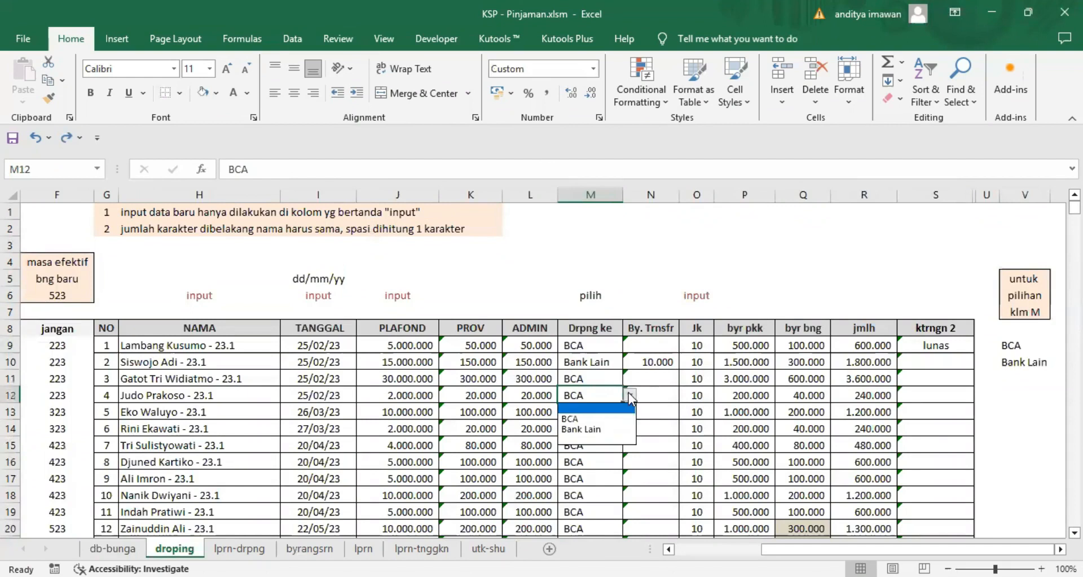
click(583, 429)
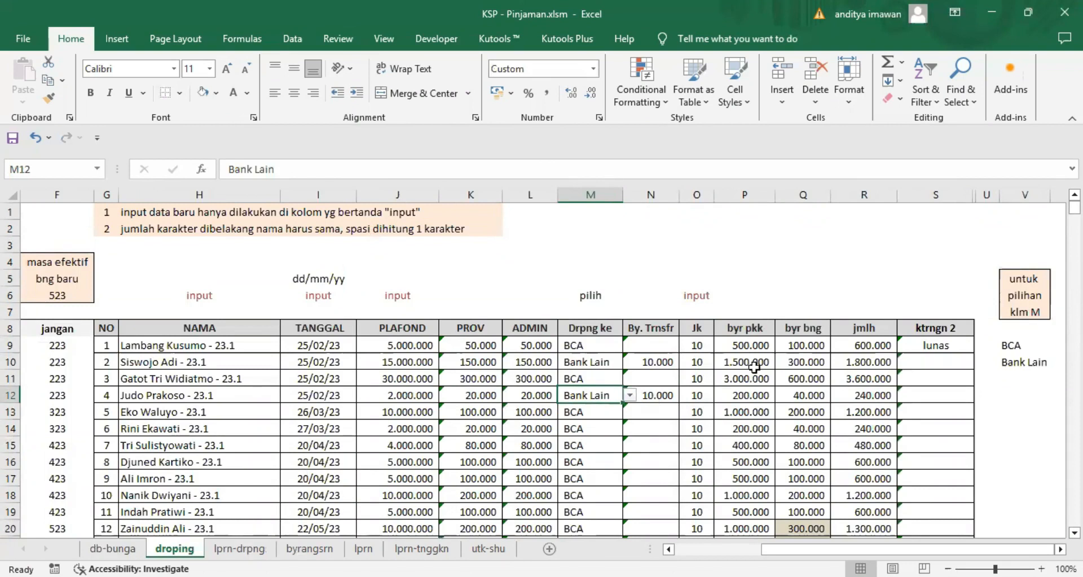
- Check the TRNSFR deductions and the Pendpt. Transfer journal entry on the lprn-drpng sheet, and return to the droping sheet
scroll(574, 445, down, 1)
scroll(573, 445, down, 7)
scroll(636, 390, up, 6)
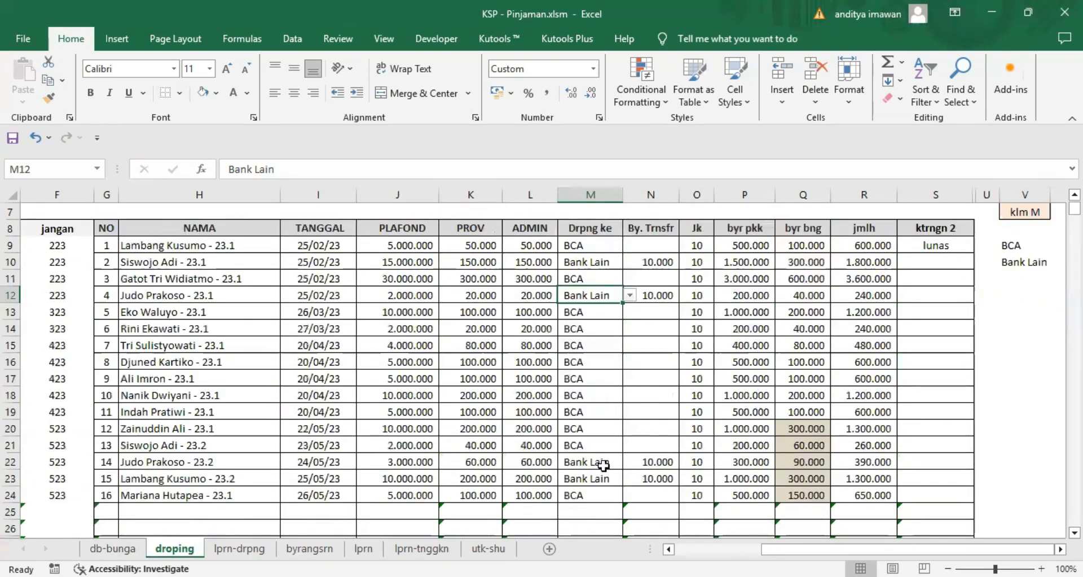
click(242, 549)
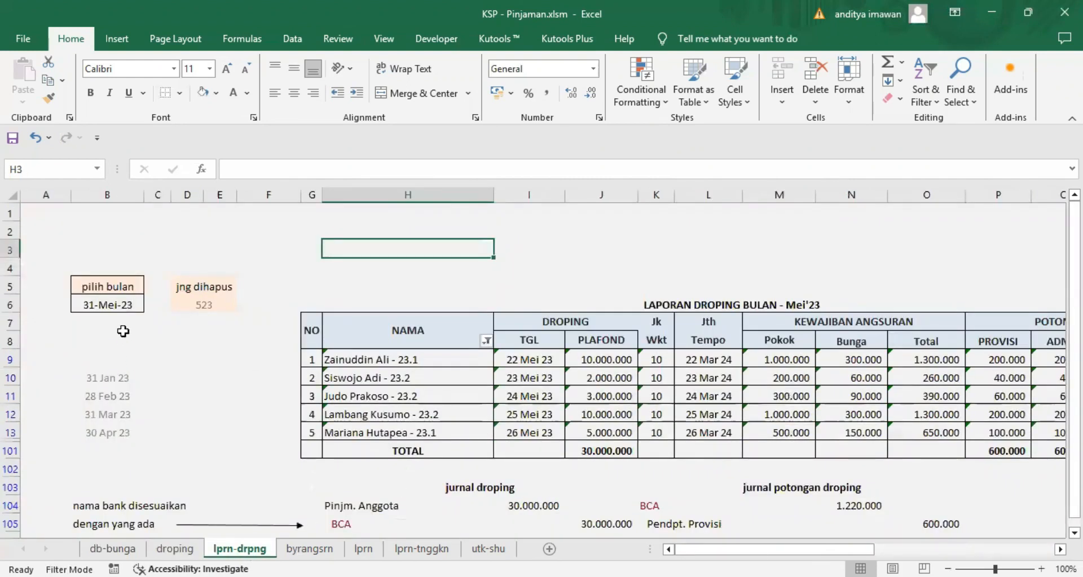
scroll(753, 417, down, 2)
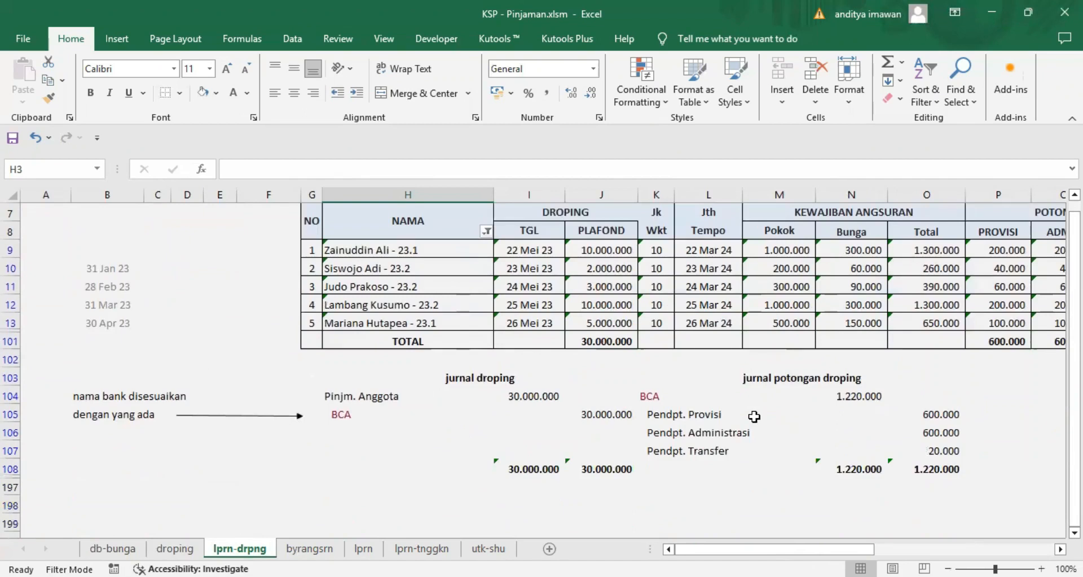
click(957, 449)
drag(795, 549, 864, 550)
drag(831, 287, 836, 304)
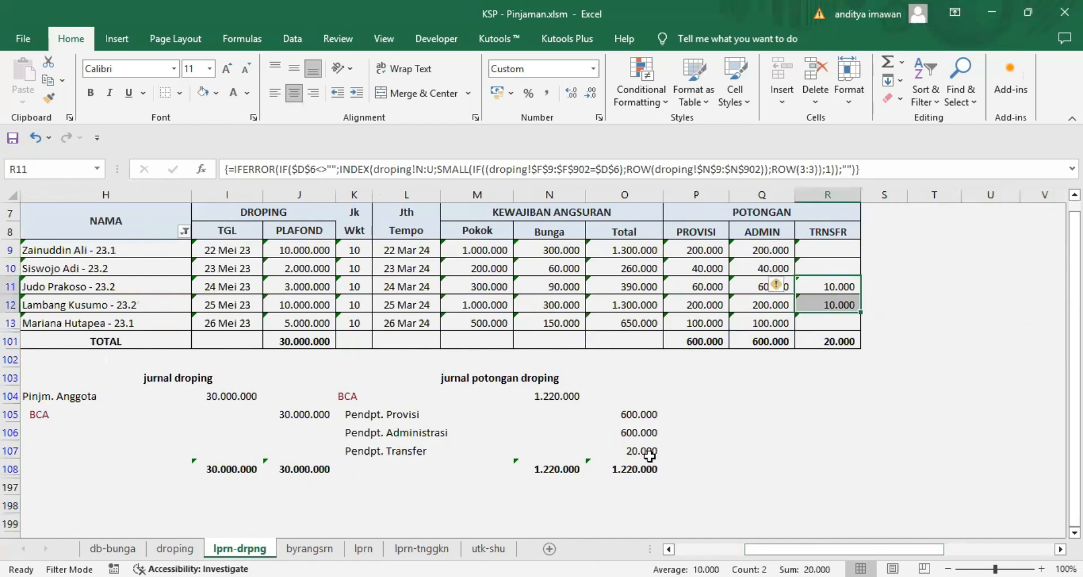
click(176, 550)
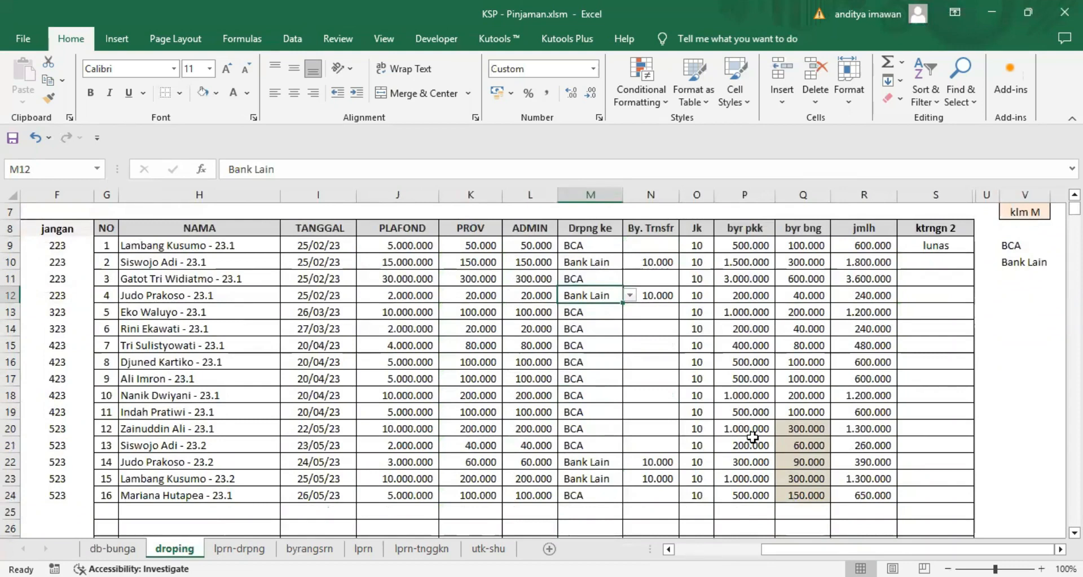
- Compare the loan date in I20 with the new interest rate and effective month in H10 and I10 on the db-bunga sheet
click(342, 442)
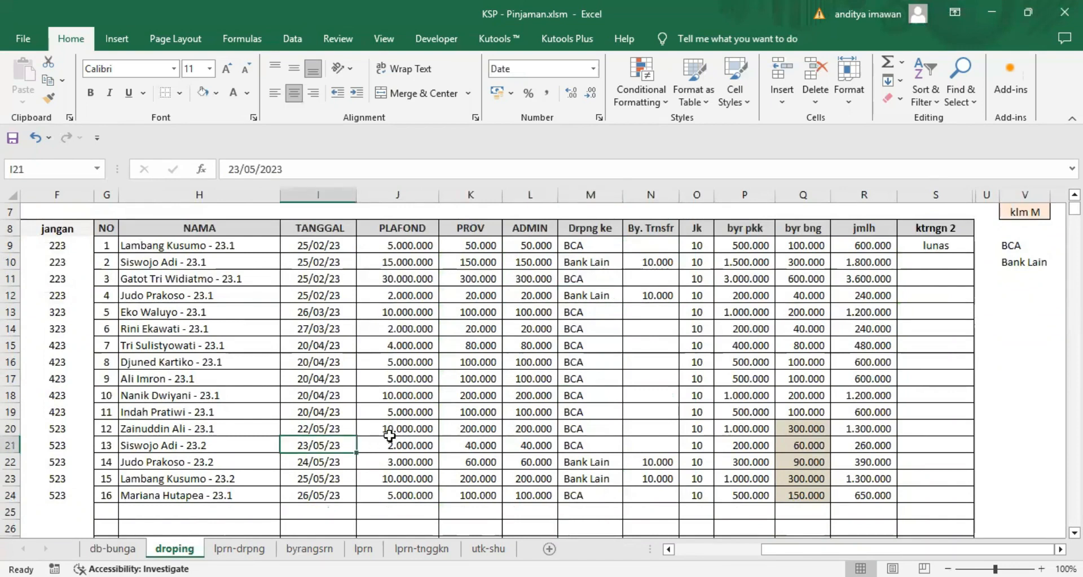
click(321, 430)
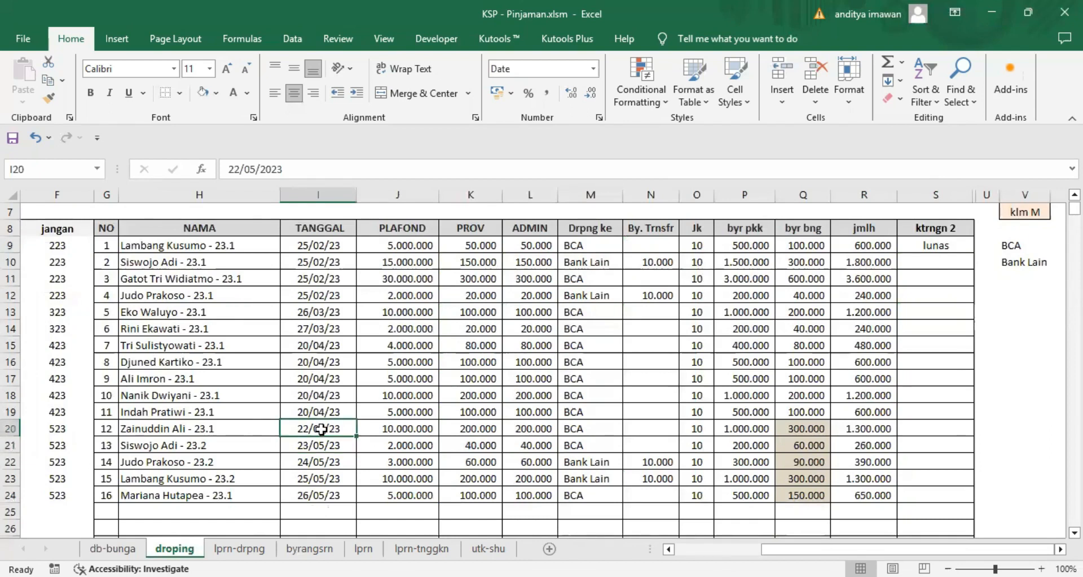
click(112, 547)
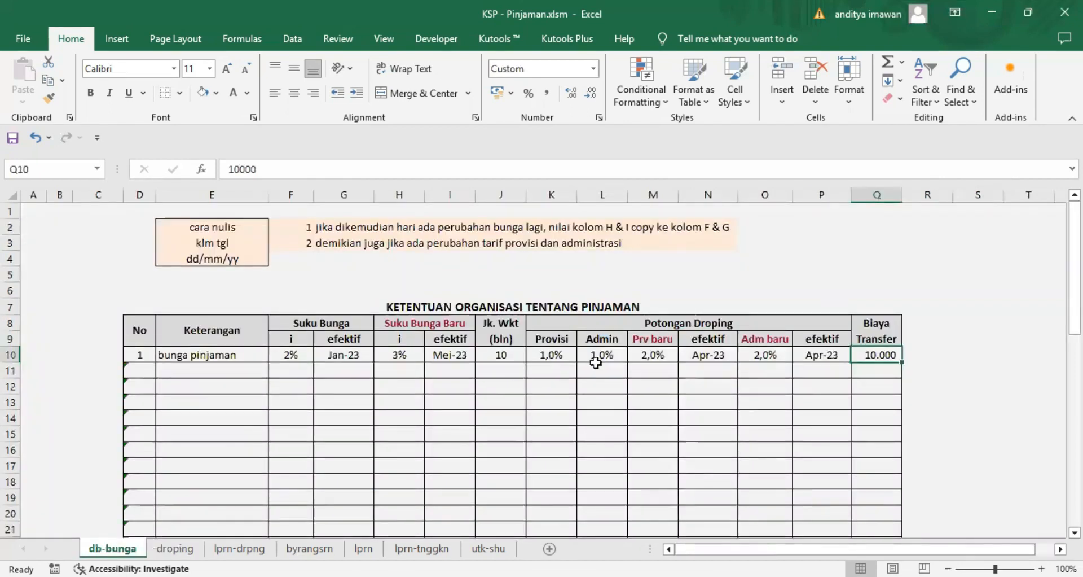
click(410, 354)
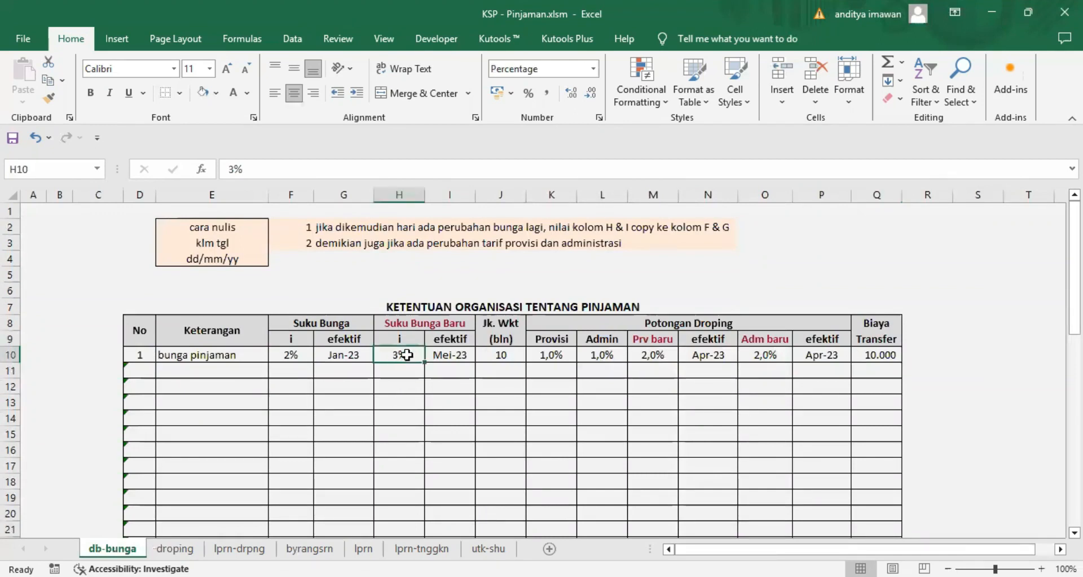
click(445, 357)
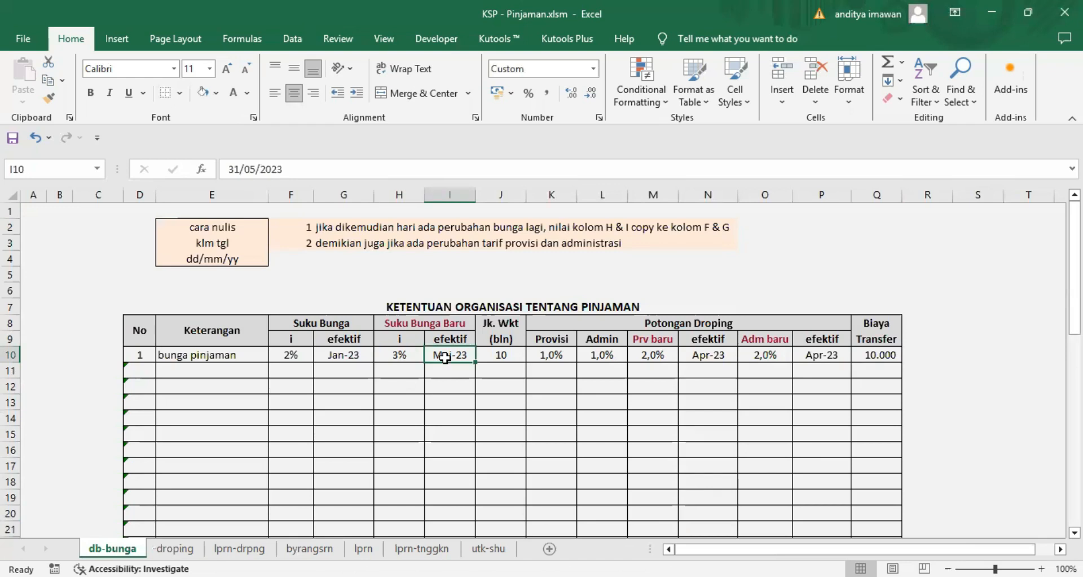
click(174, 548)
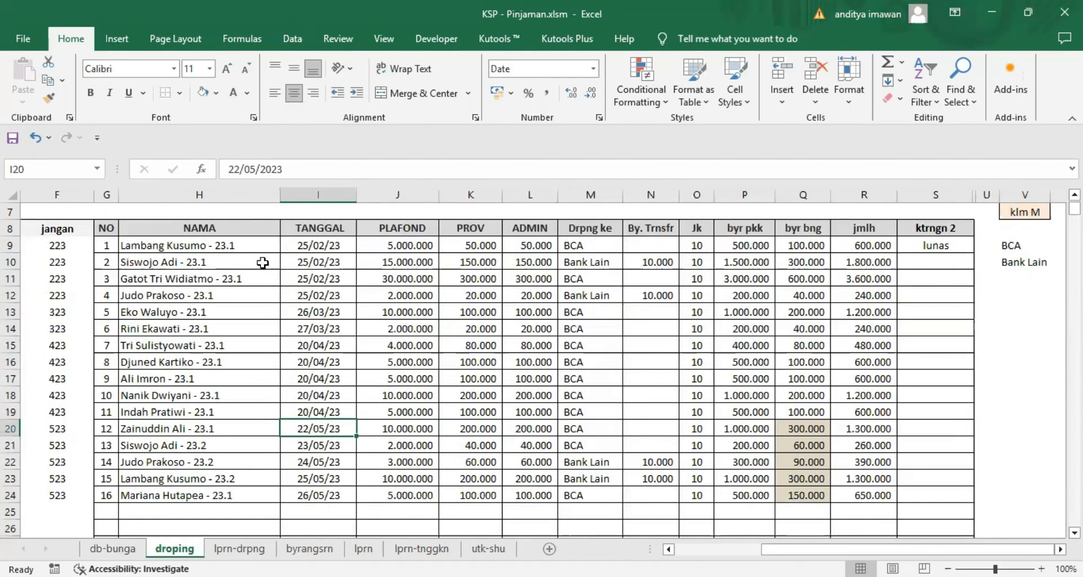
- Set the loan date in I20 to 22/04/2023 and check the byr bng interest in Q20
click(251, 169)
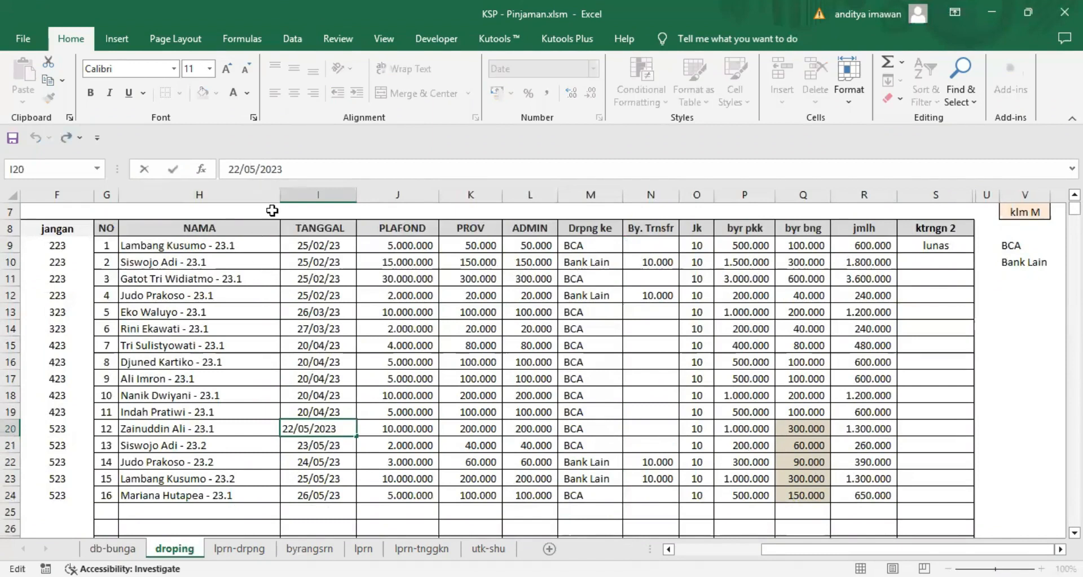
text(4)
key(Delete)
key(Return)
click(791, 426)
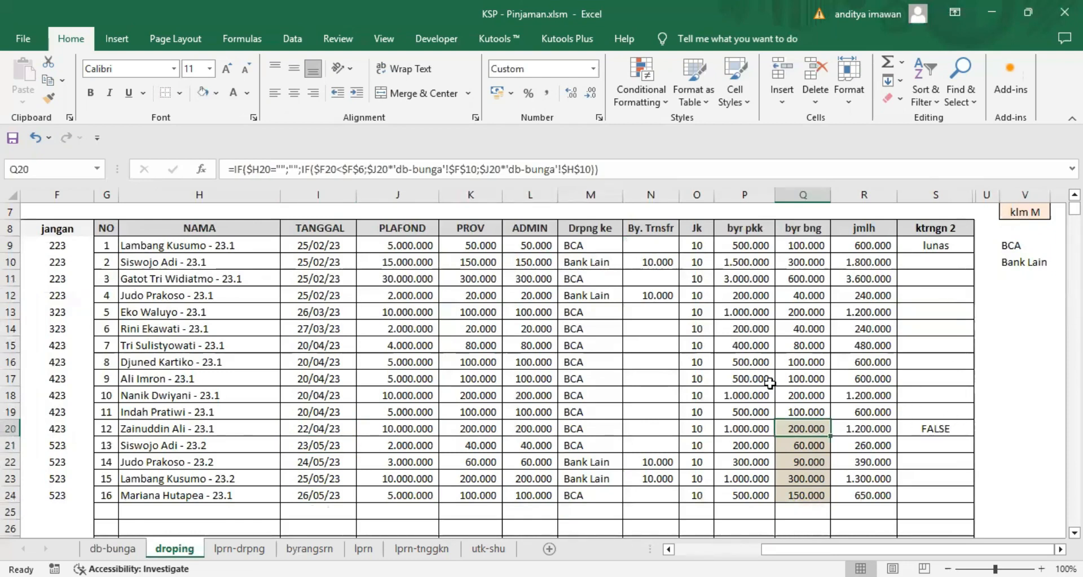
- Undo the date change in I20
click(312, 428)
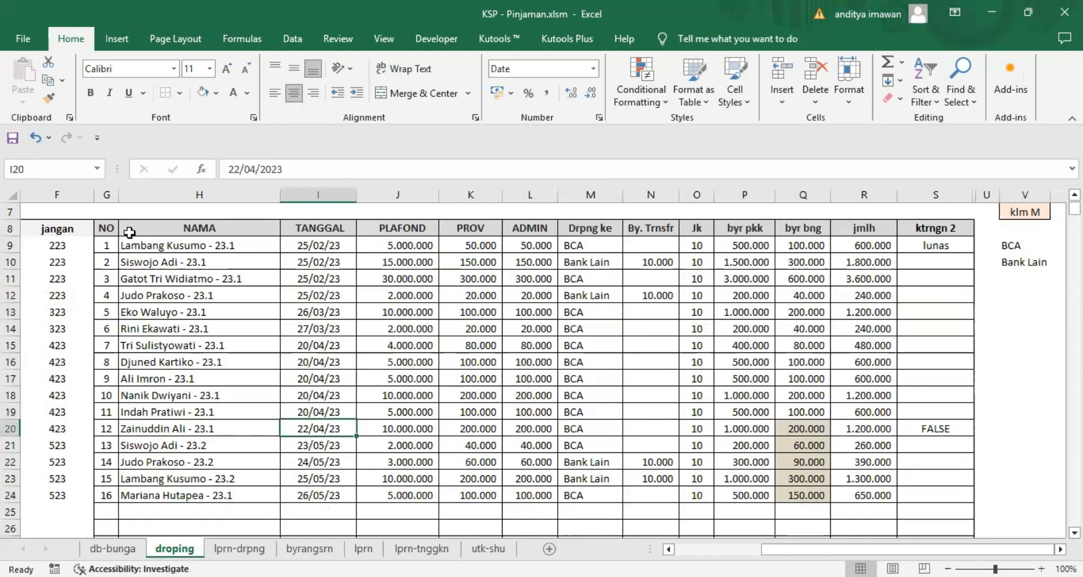
click(35, 137)
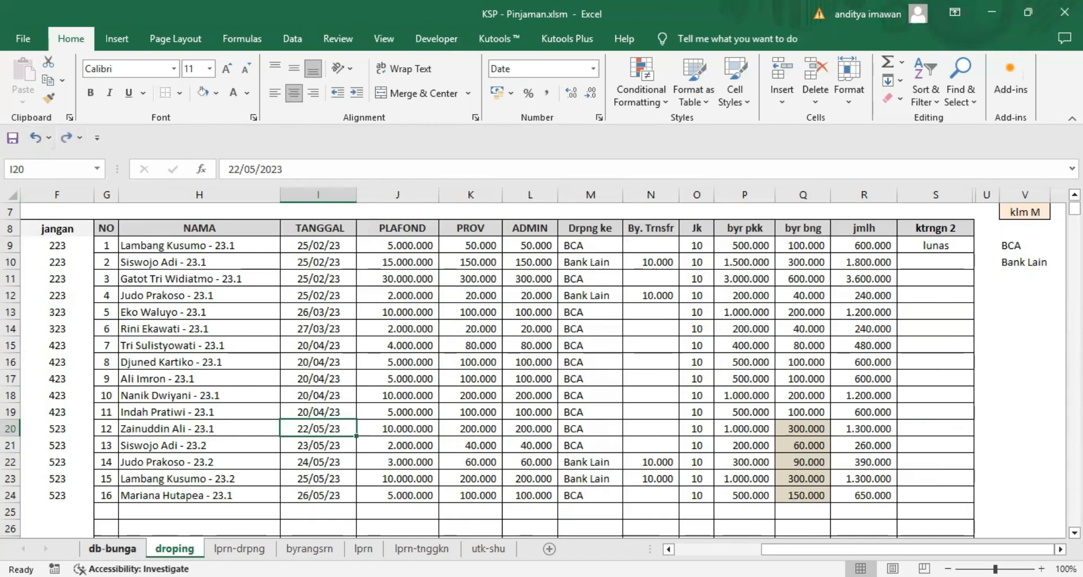
- Review the new interest rate in H10 on the db-bunga sheet against the shaded byr bng cells Q20:Q24 on the droping sheet
click(112, 547)
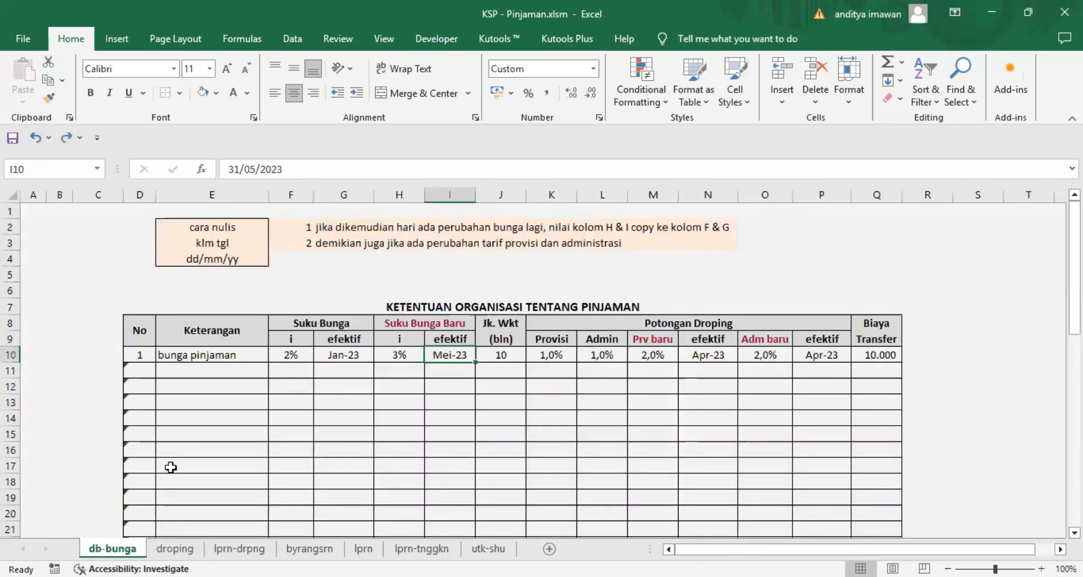
click(401, 354)
click(175, 547)
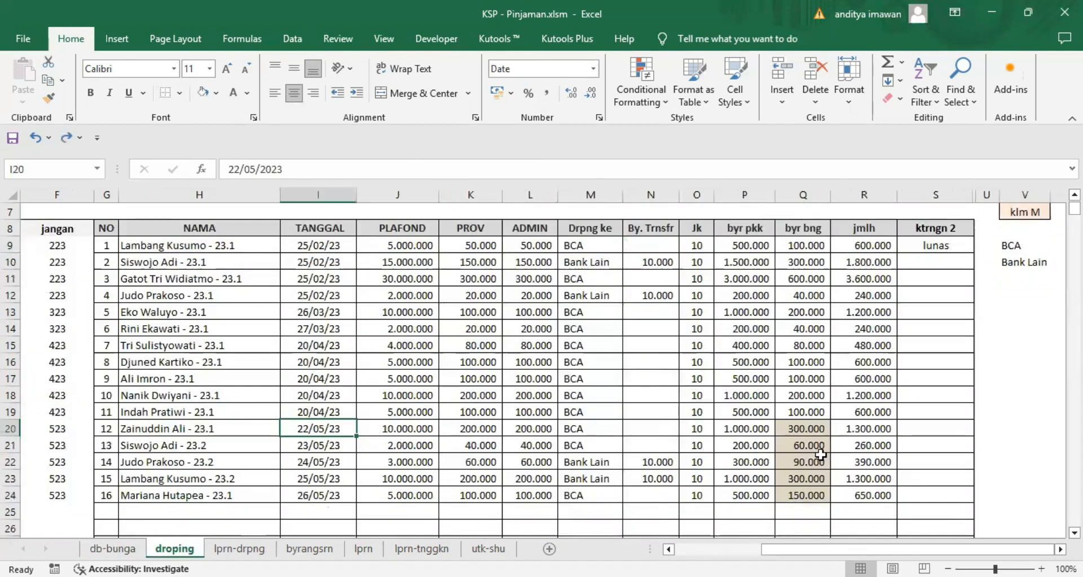
click(799, 429)
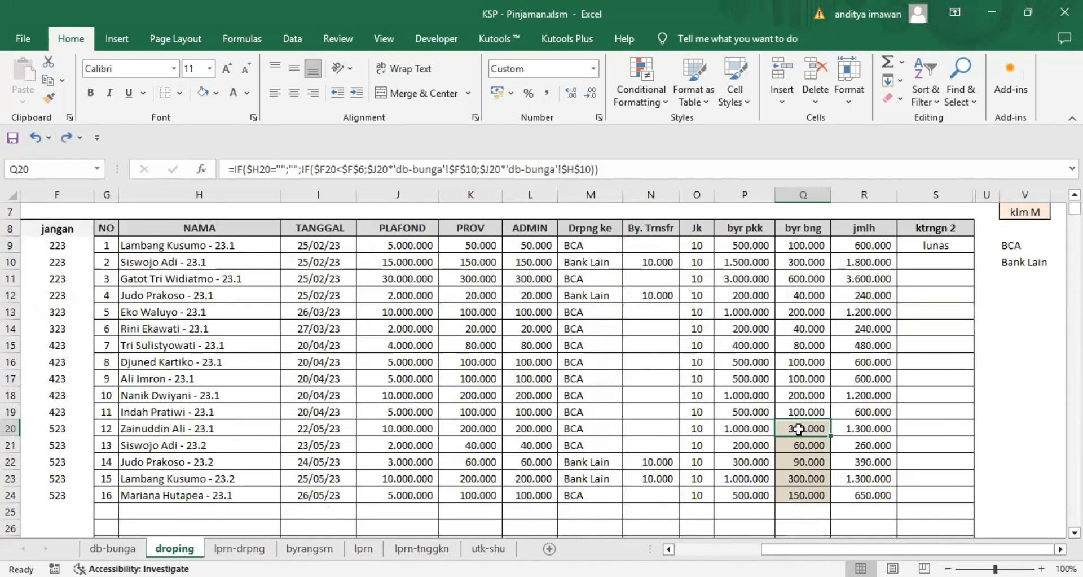
drag(797, 430, 797, 495)
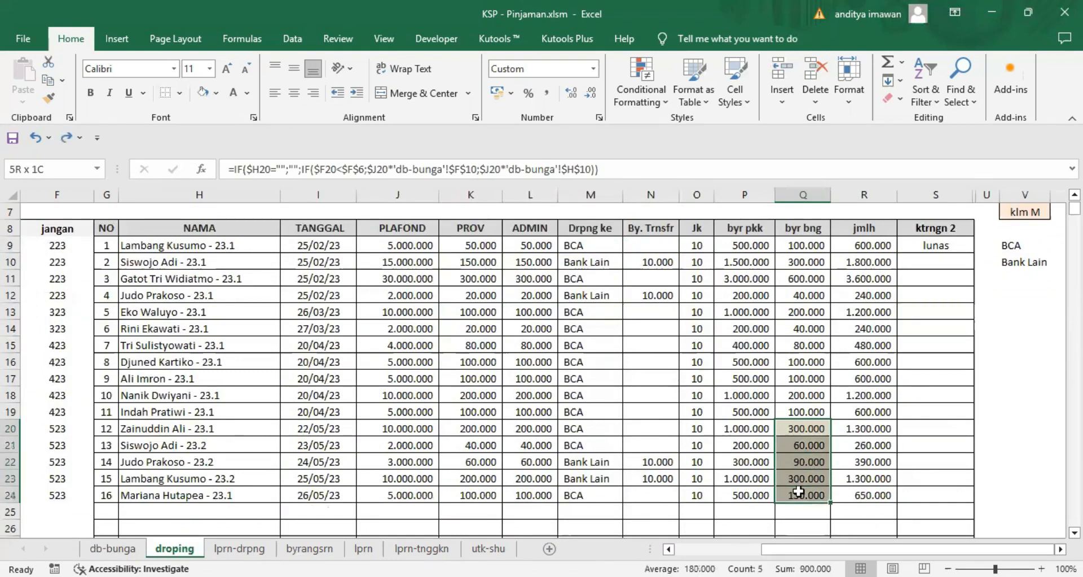
click(800, 460)
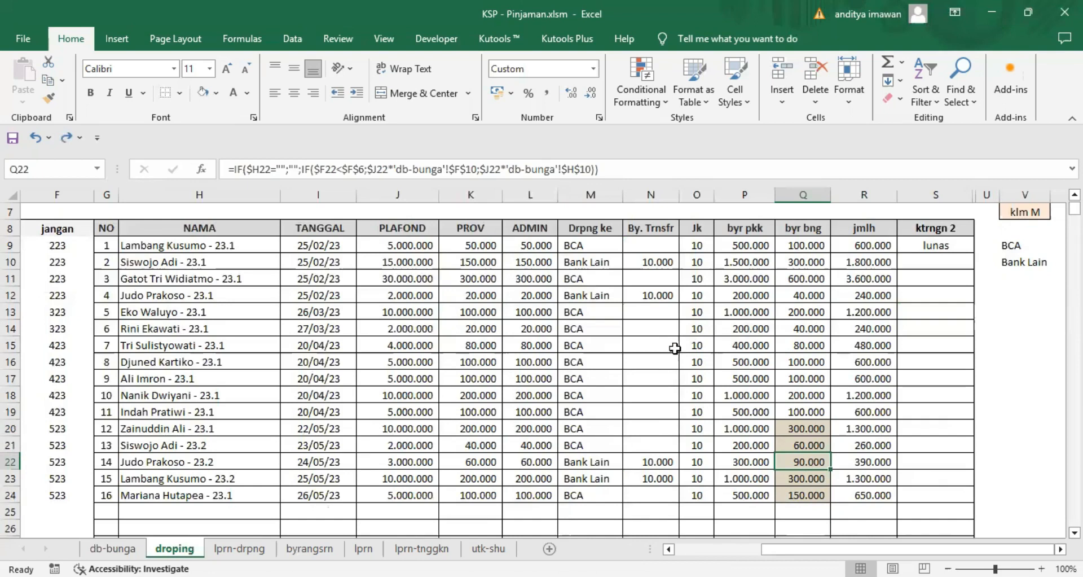
scroll(658, 343, up, 2)
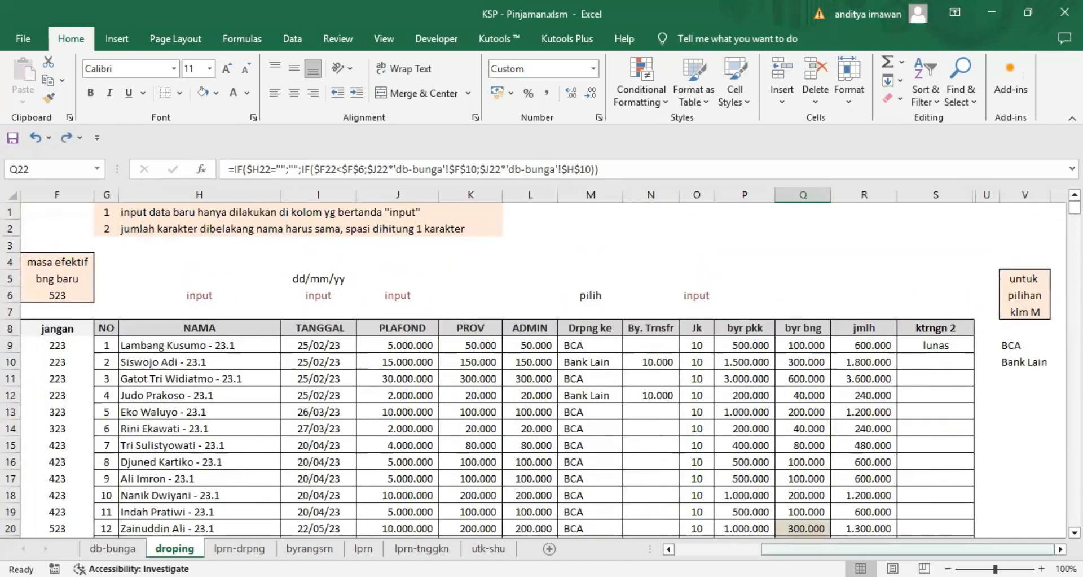
- Look across the remaining droping columns and open the lprn-drpng report at its month selector in B6
click(1060, 548)
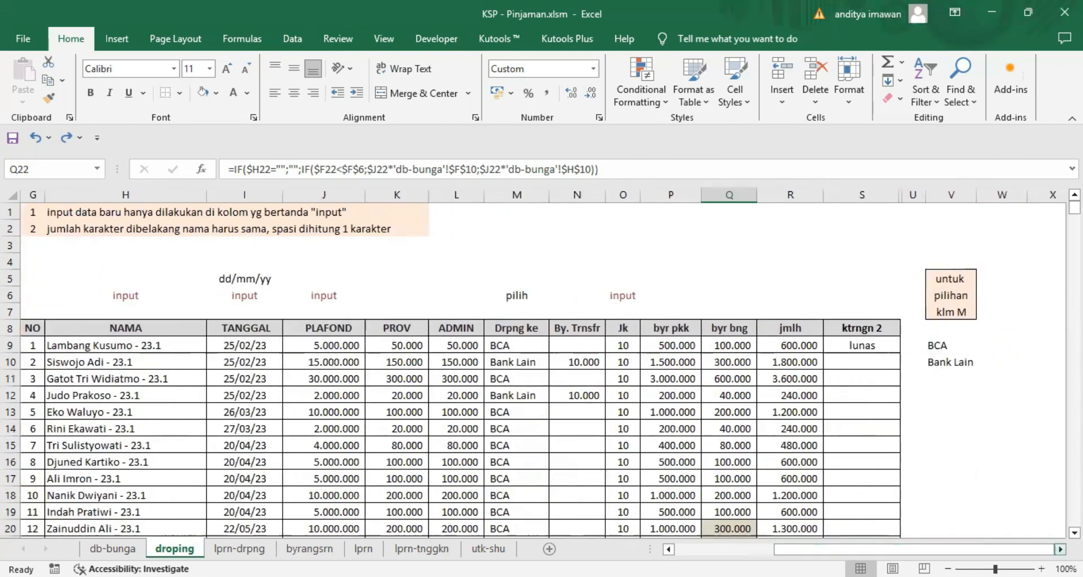
click(1061, 548)
drag(878, 550, 167, 523)
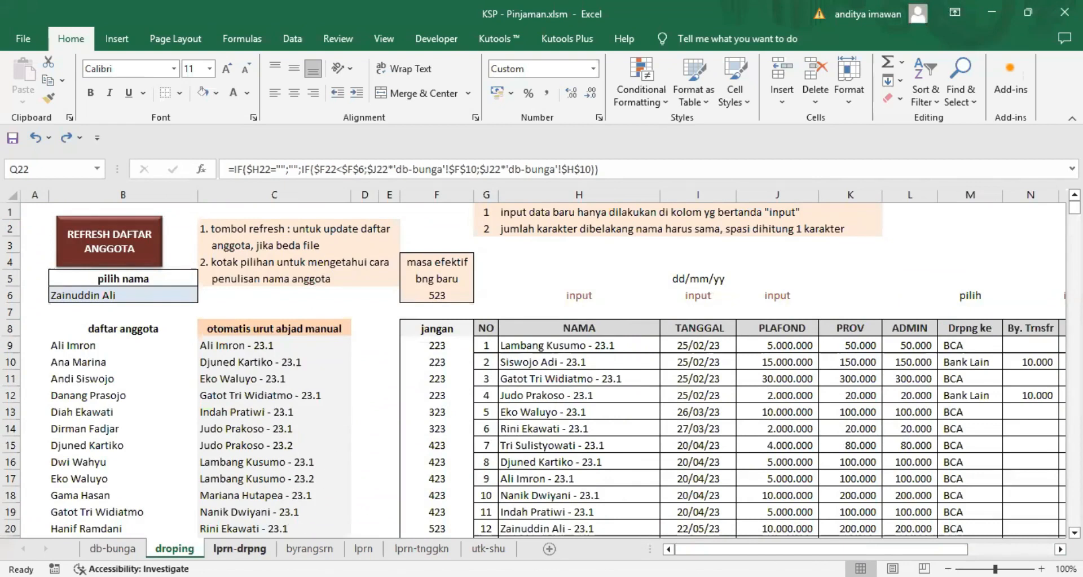
click(239, 548)
drag(830, 550, 745, 549)
scroll(399, 403, up, 2)
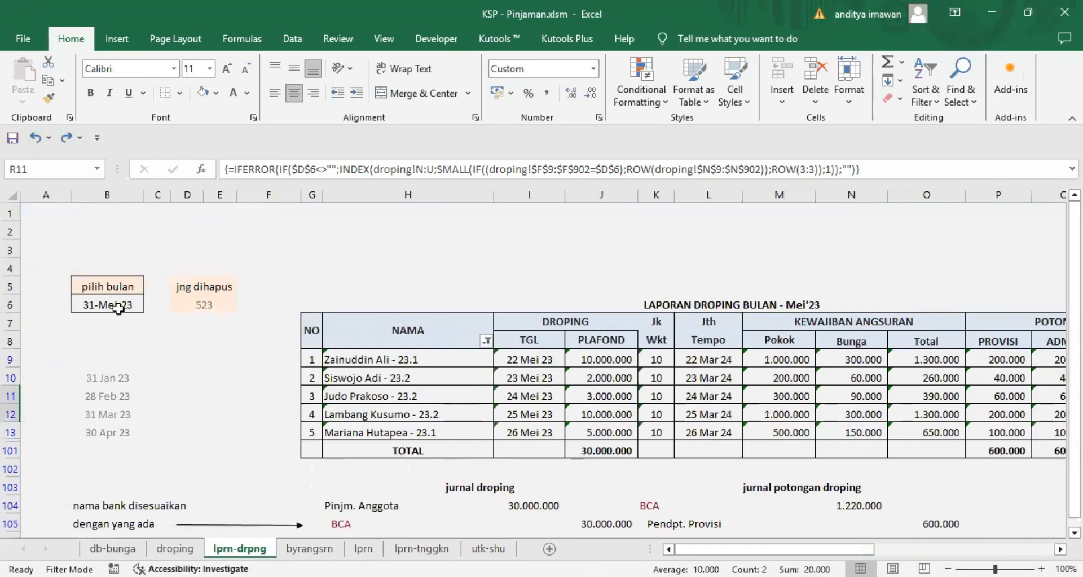
click(89, 299)
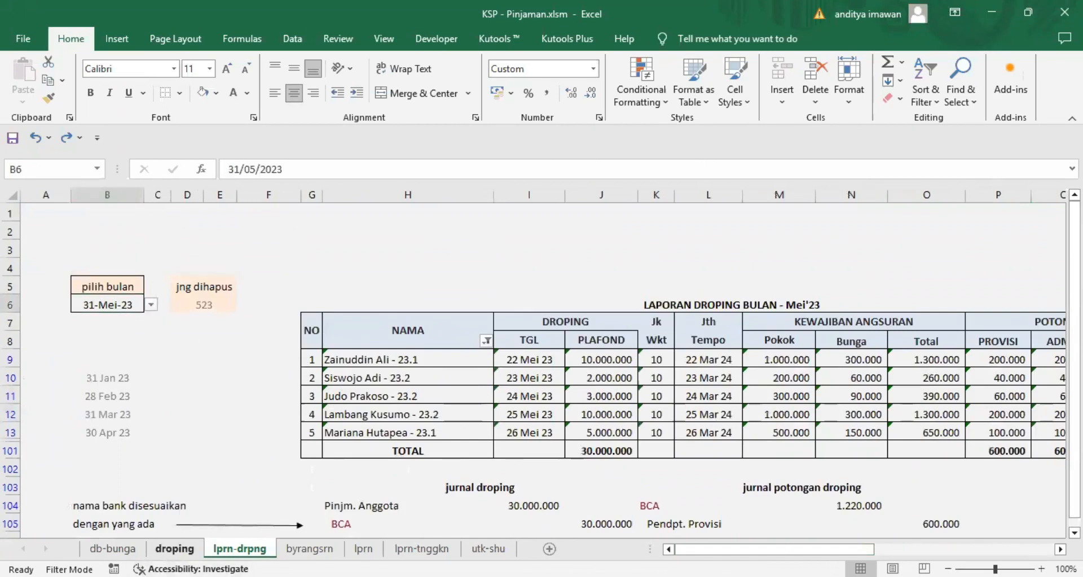
- Locate the first empty loan row at H25 below the existing entries on the droping sheet
click(175, 548)
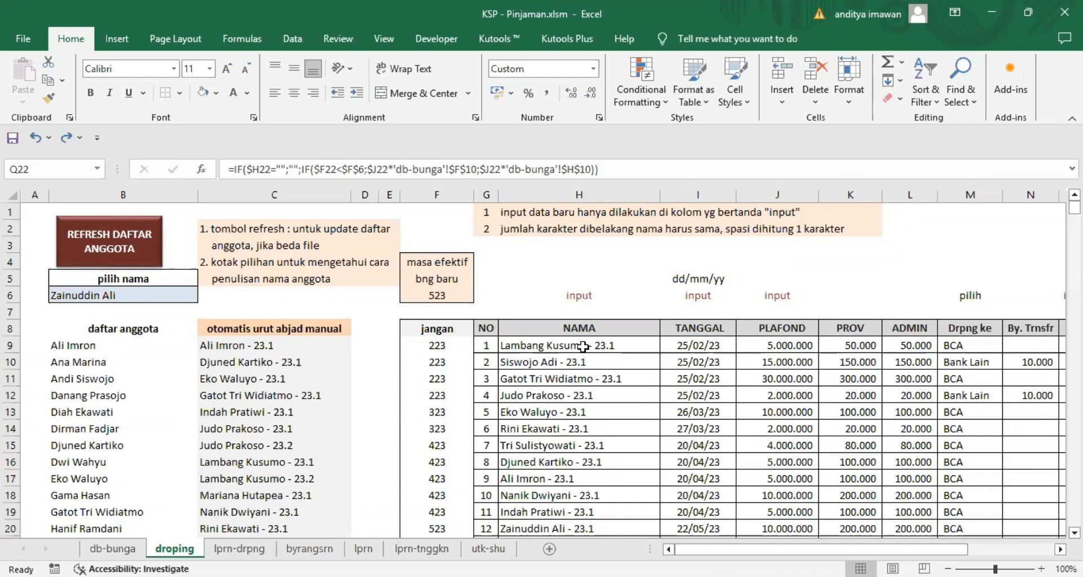
scroll(581, 375, down, 4)
click(534, 416)
click(541, 463)
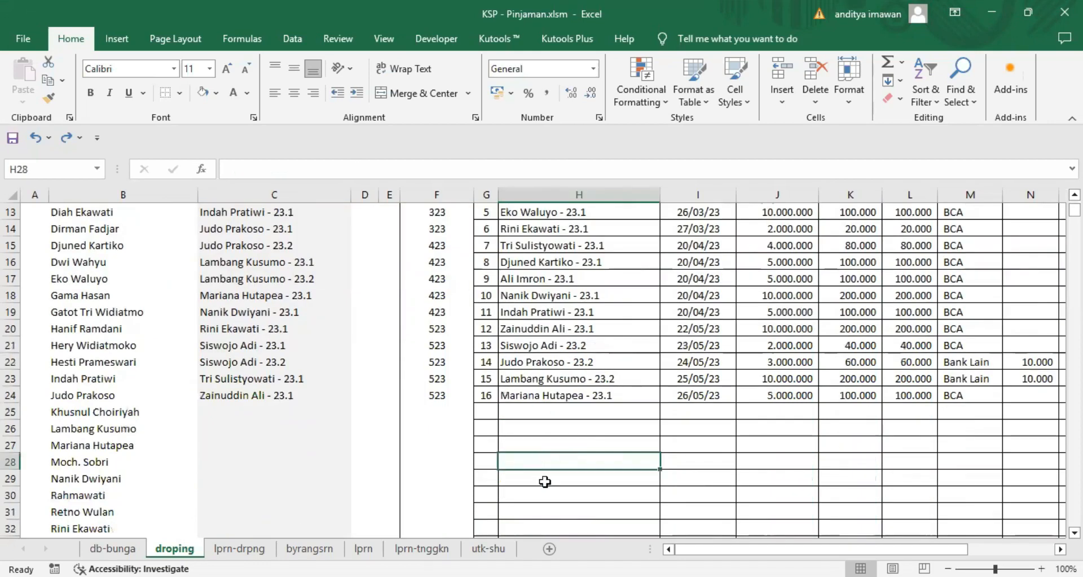
click(529, 406)
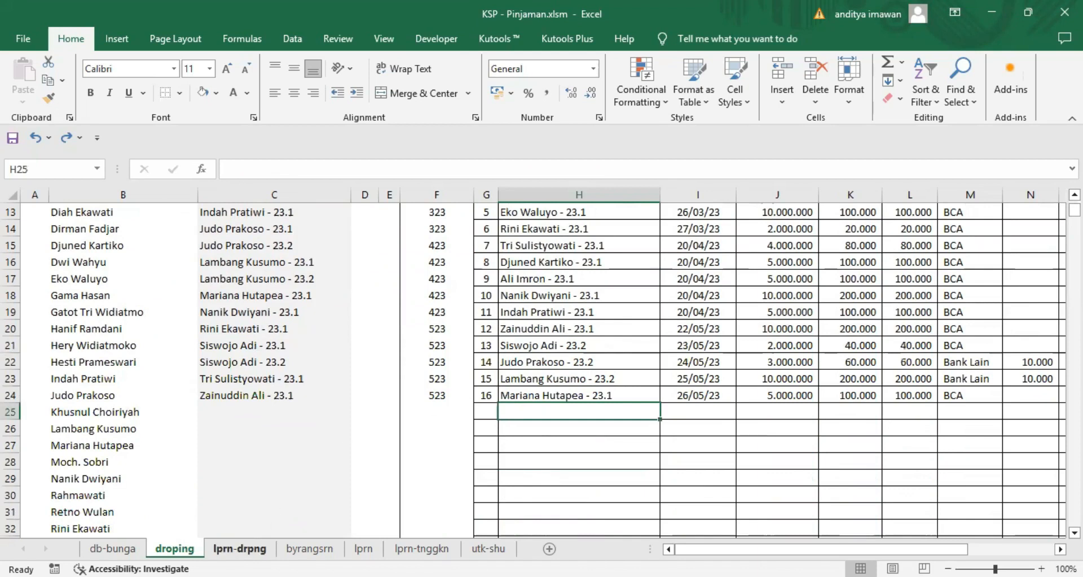
- Select all values in the NAMA filter of the lprn-drpng report
click(239, 548)
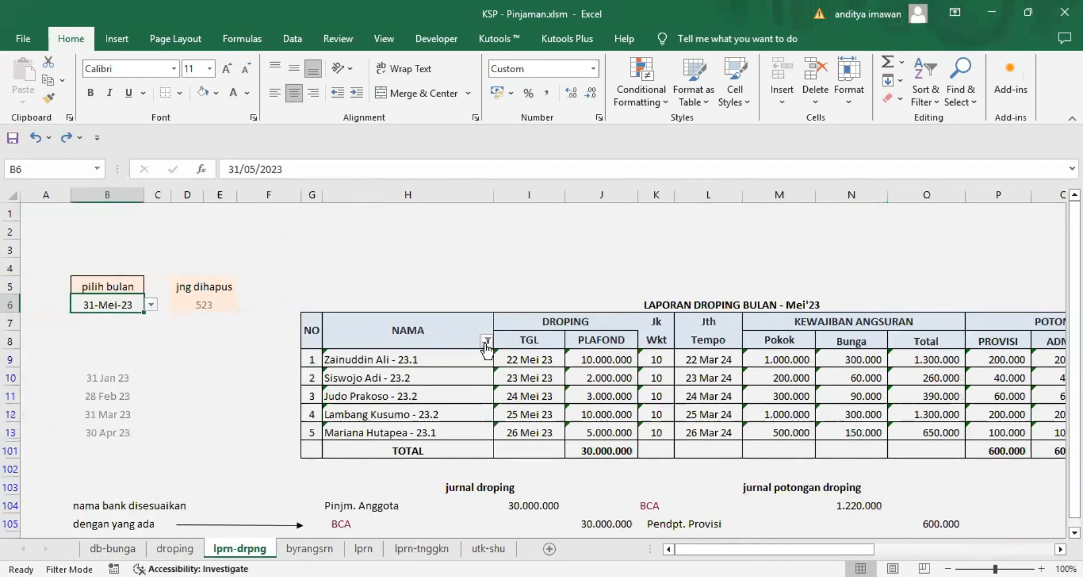
click(359, 180)
click(404, 320)
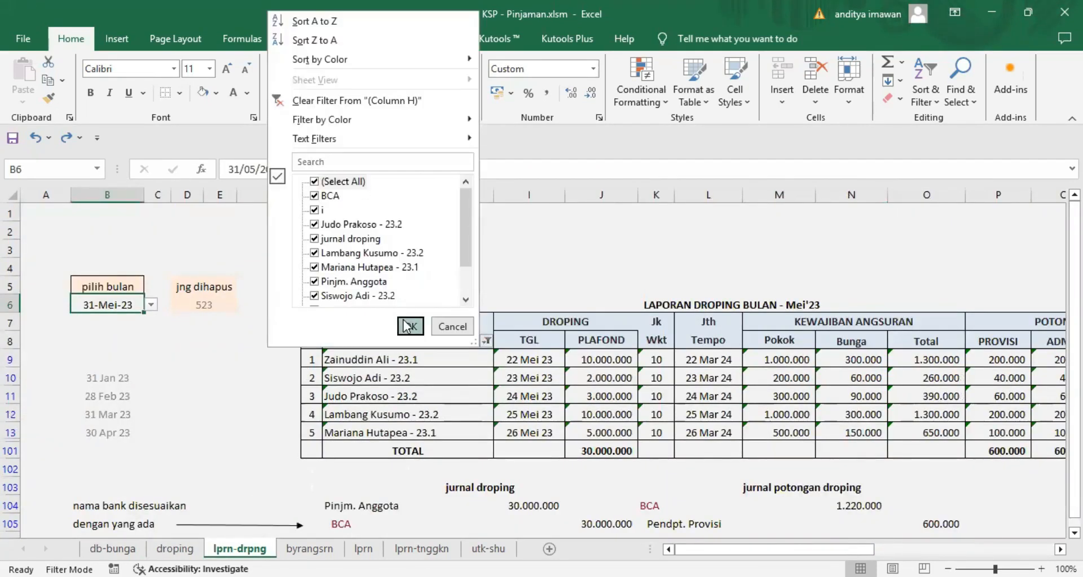
- Set the report month in B6 to 31 Jan 23 and compare it with the earliest loan date in I9 on droping
click(151, 305)
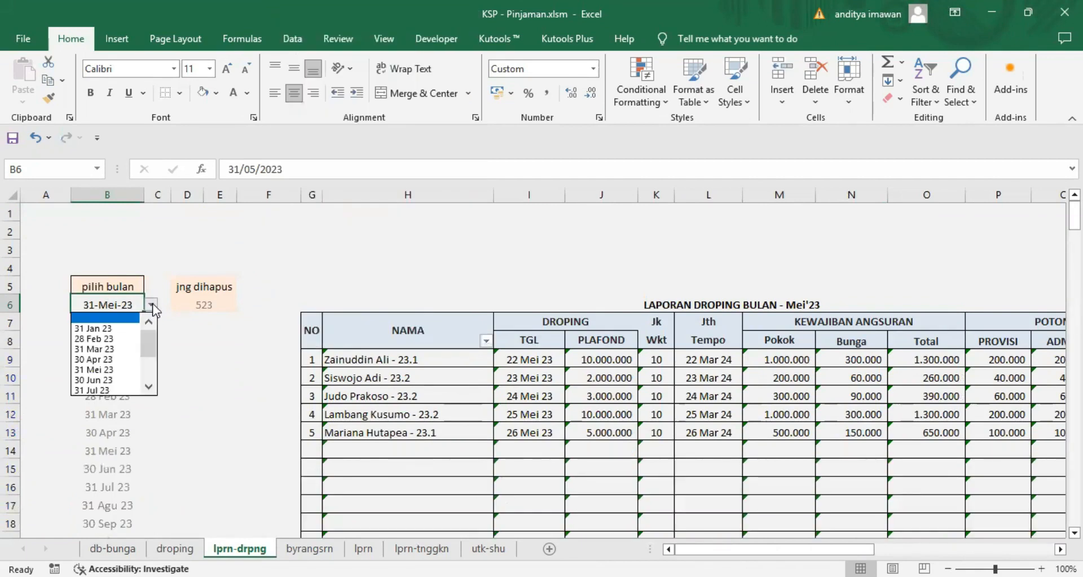
click(106, 328)
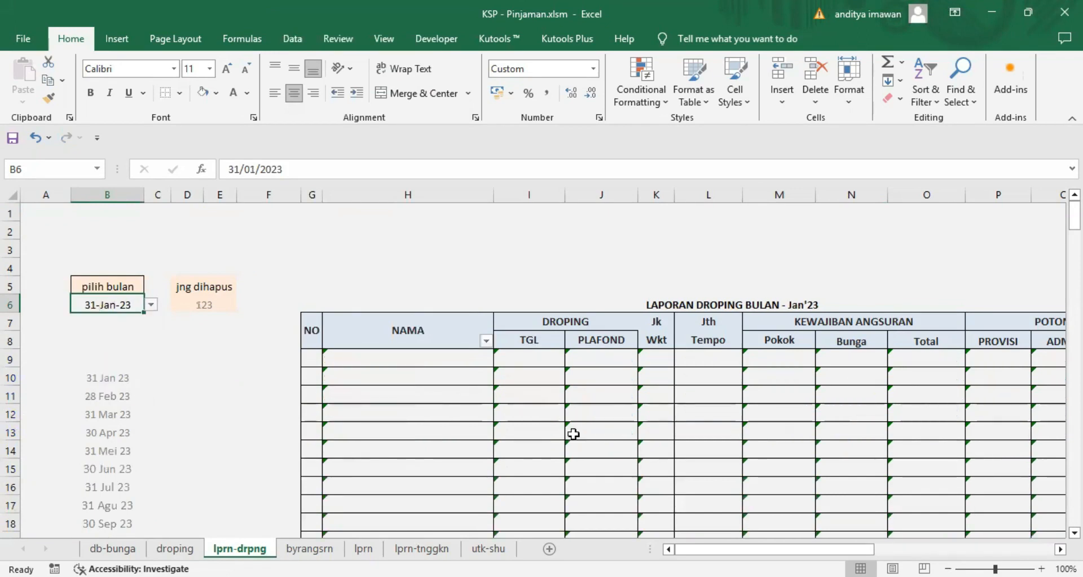
click(179, 549)
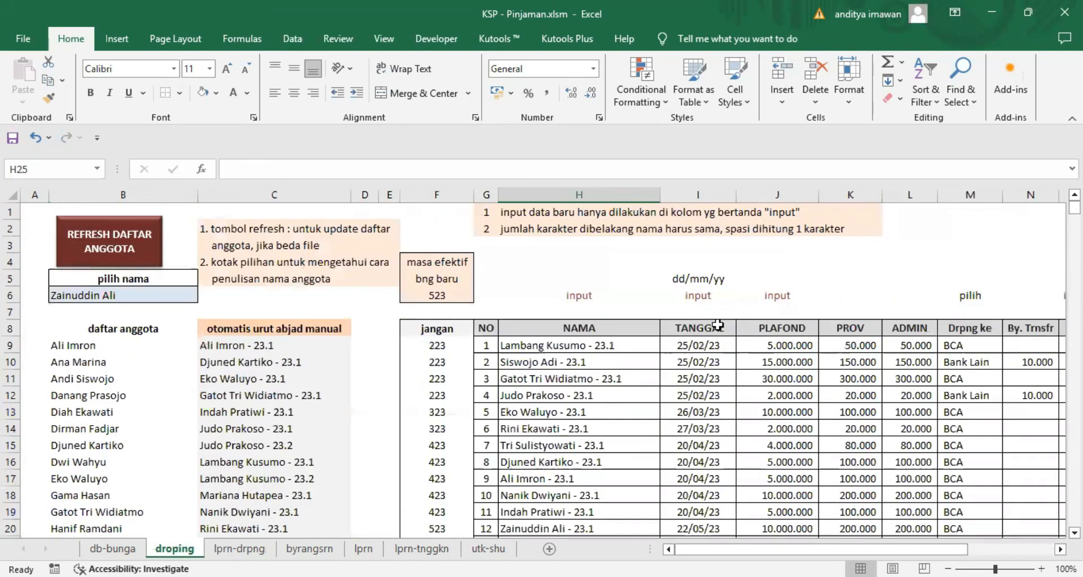
click(706, 351)
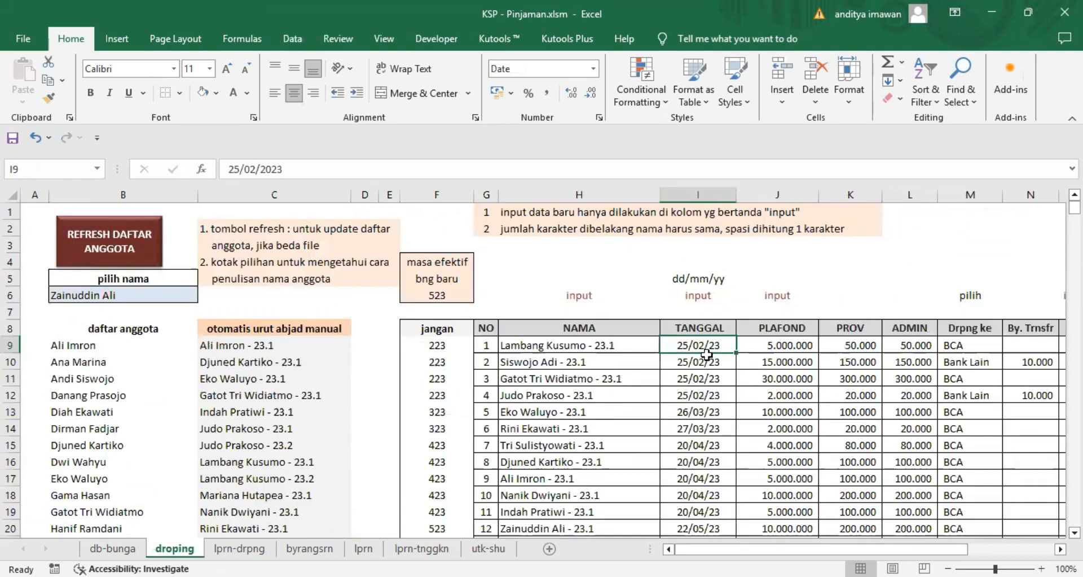
- Set the lprn-drpng report month in B6 to 28 Feb 23 and check the report title in G6
click(238, 548)
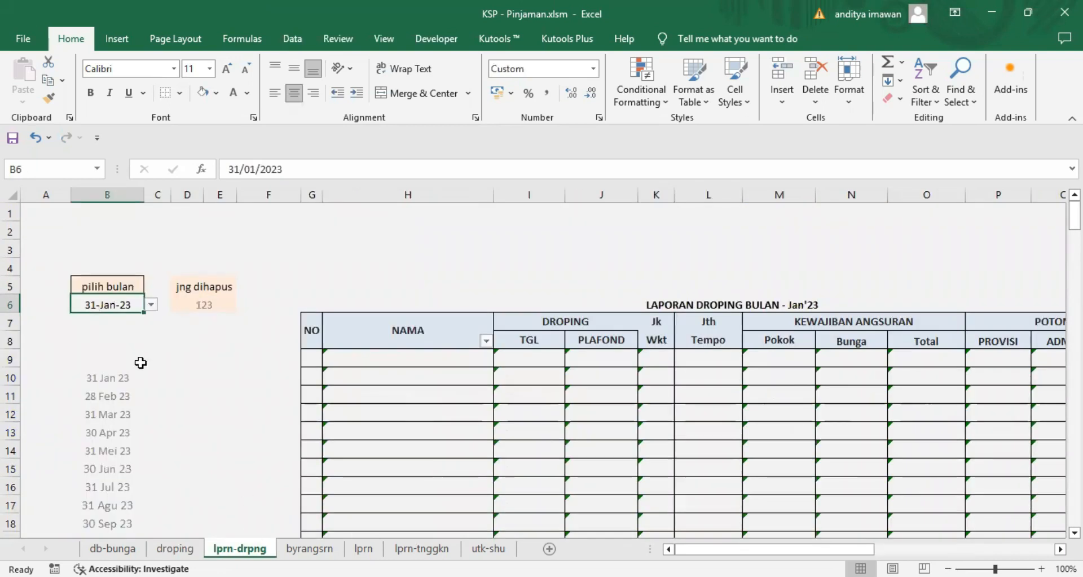
click(153, 308)
click(99, 339)
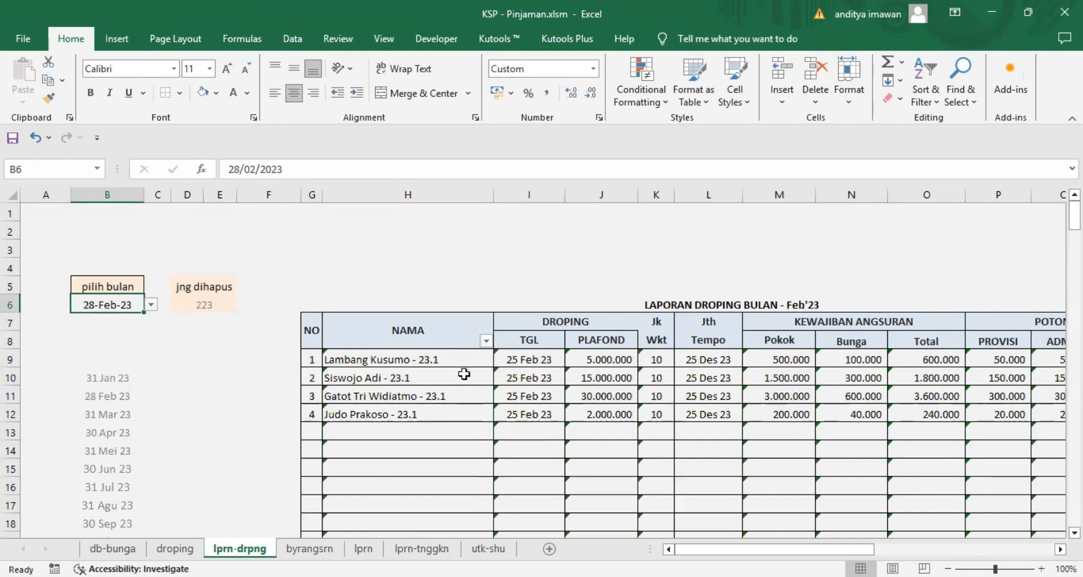
click(724, 301)
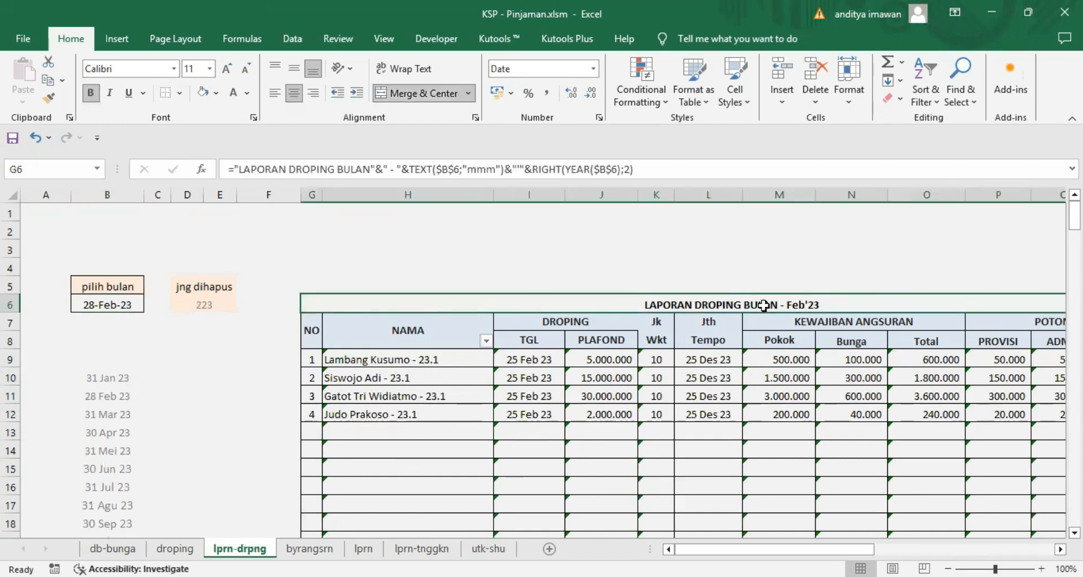
- Set the report month in B6 to 31 Mar 23 and compare the listed loans with dates I13:I14 on droping
click(118, 303)
click(152, 304)
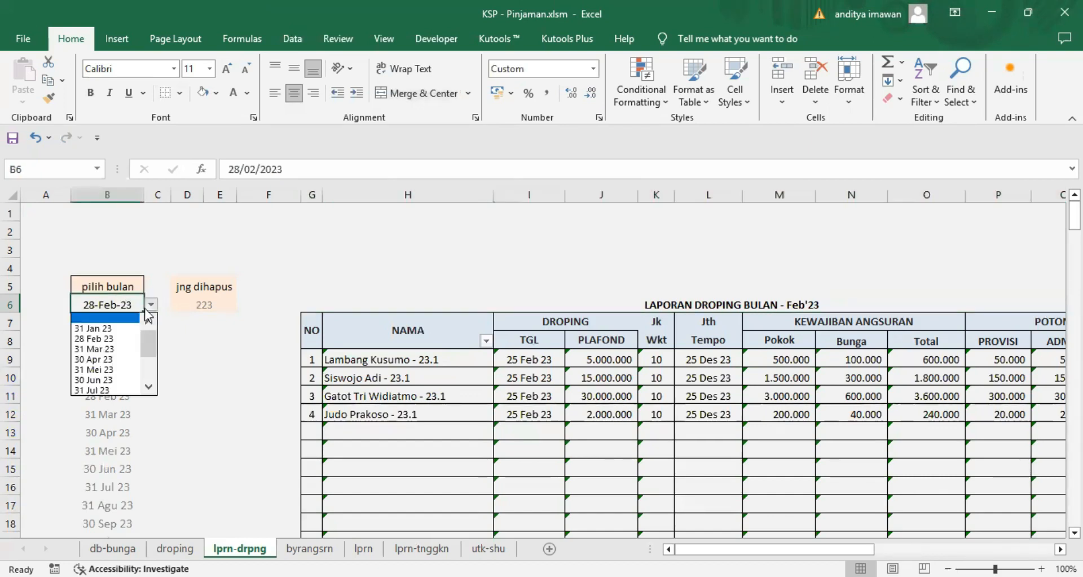
click(97, 348)
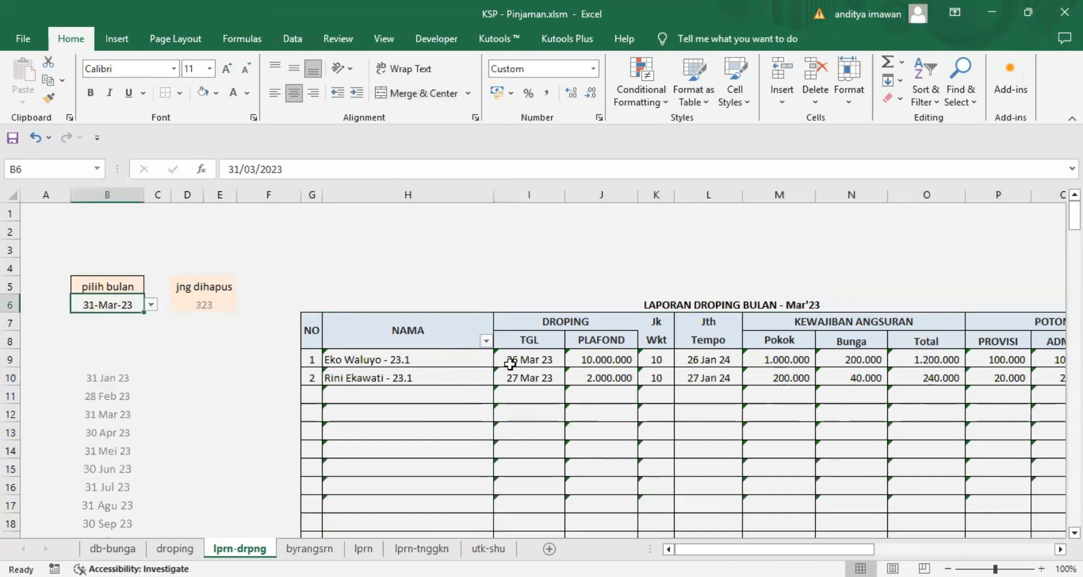
click(175, 548)
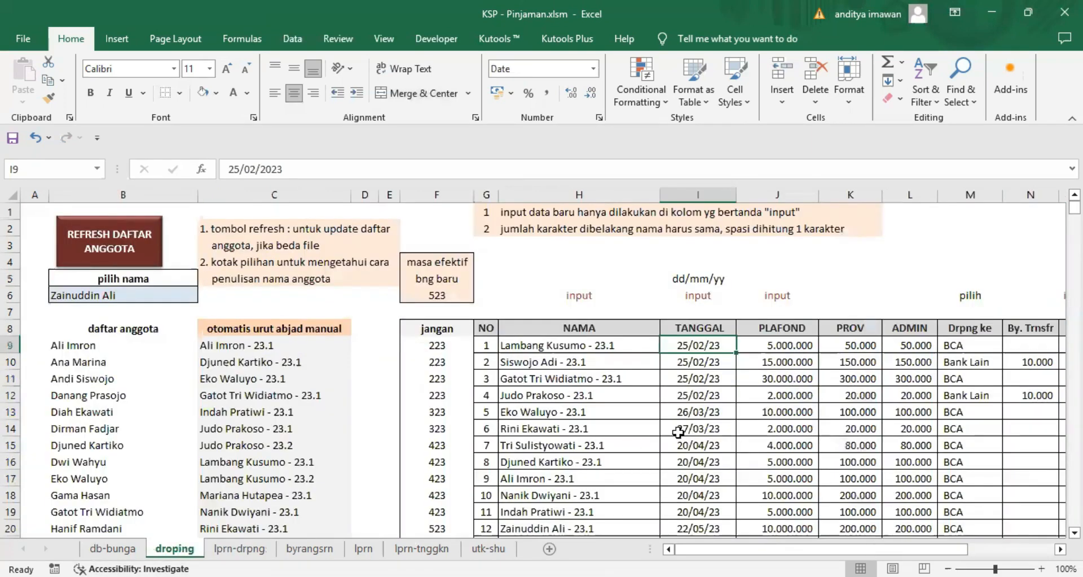
click(712, 414)
drag(712, 426, 710, 429)
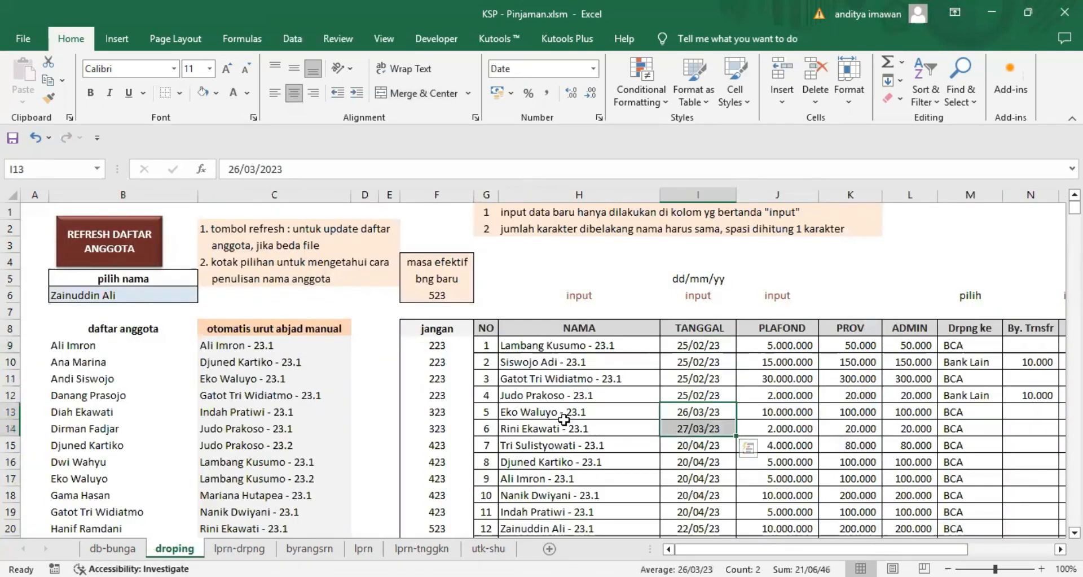
- Set the lprn-drpng report month to 30 Apr 23 and compare its loans with entries H15:I19 on droping
click(239, 547)
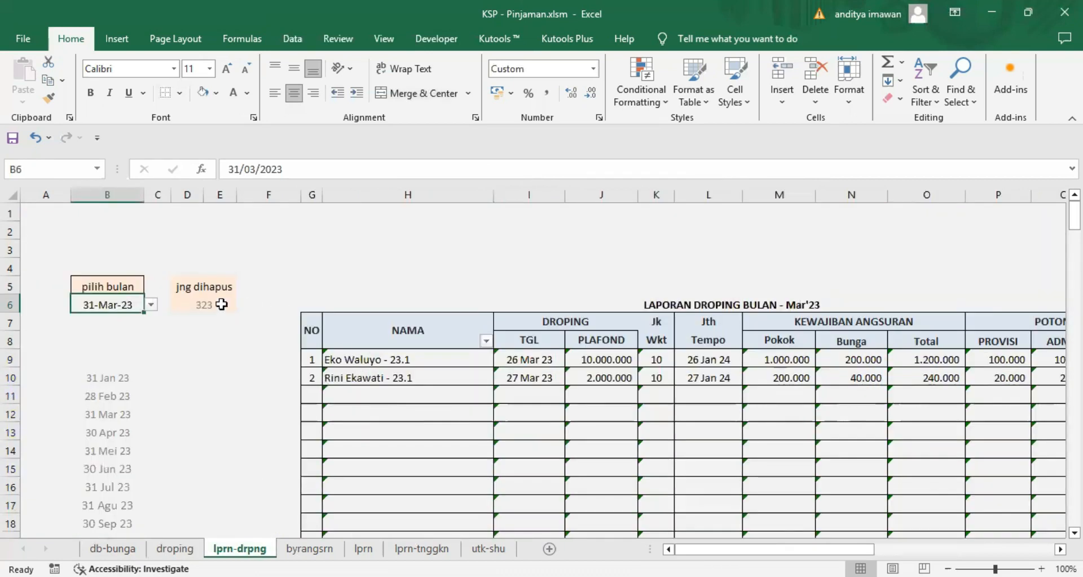
click(151, 304)
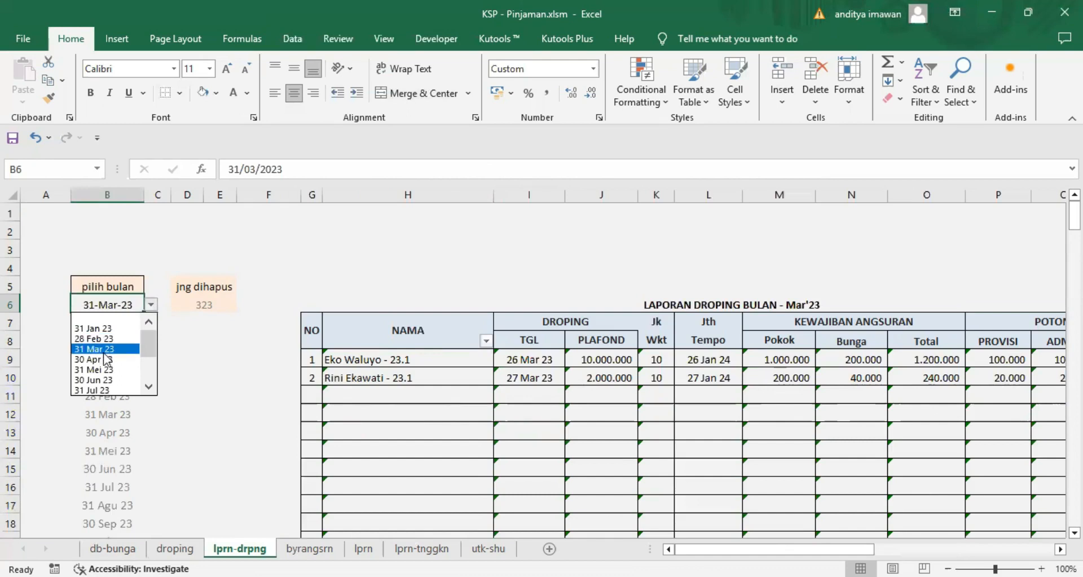
click(97, 361)
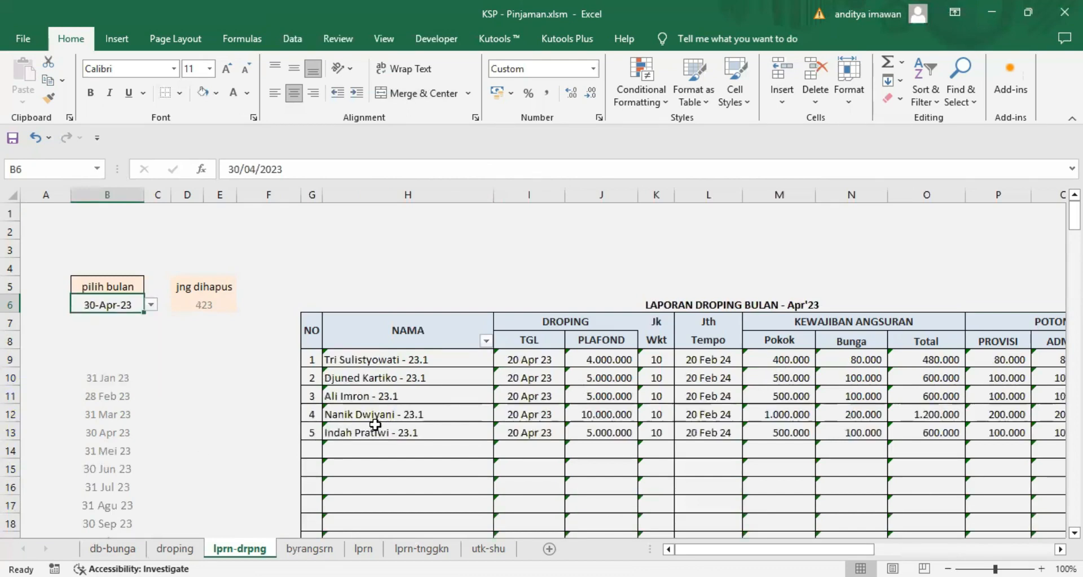
click(175, 547)
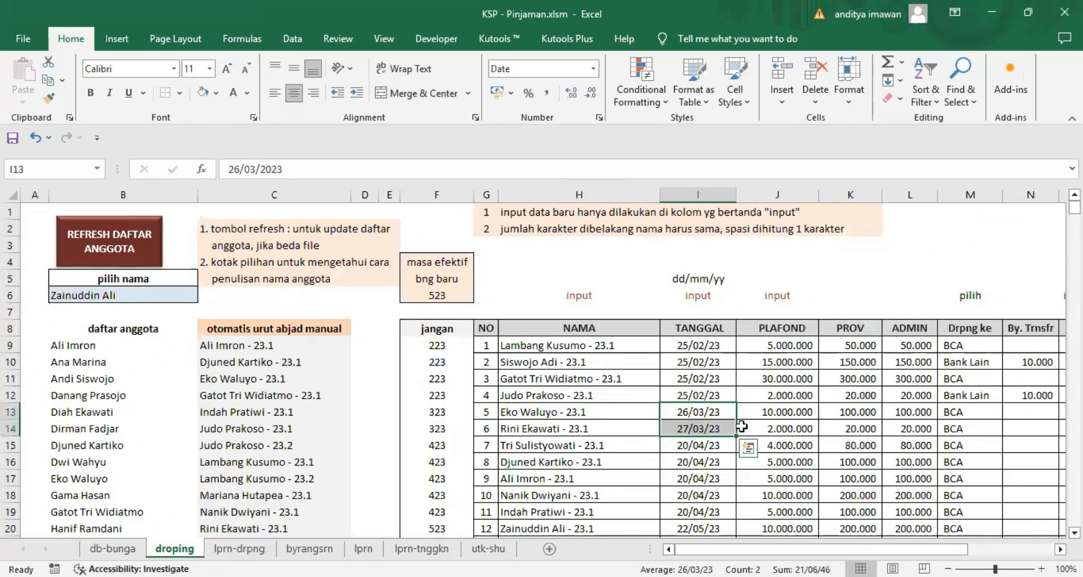
scroll(741, 426, down, 1)
drag(556, 395, 641, 451)
drag(559, 395, 695, 465)
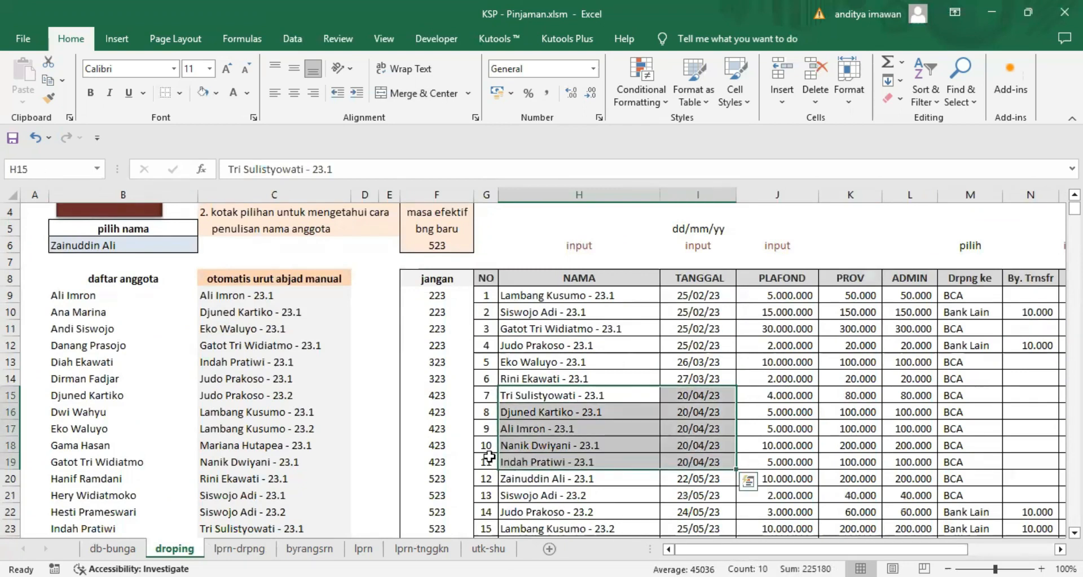
- Set the lprn-drpng report month in B6 to 31 Mei 23 and look over the listed loans
click(239, 548)
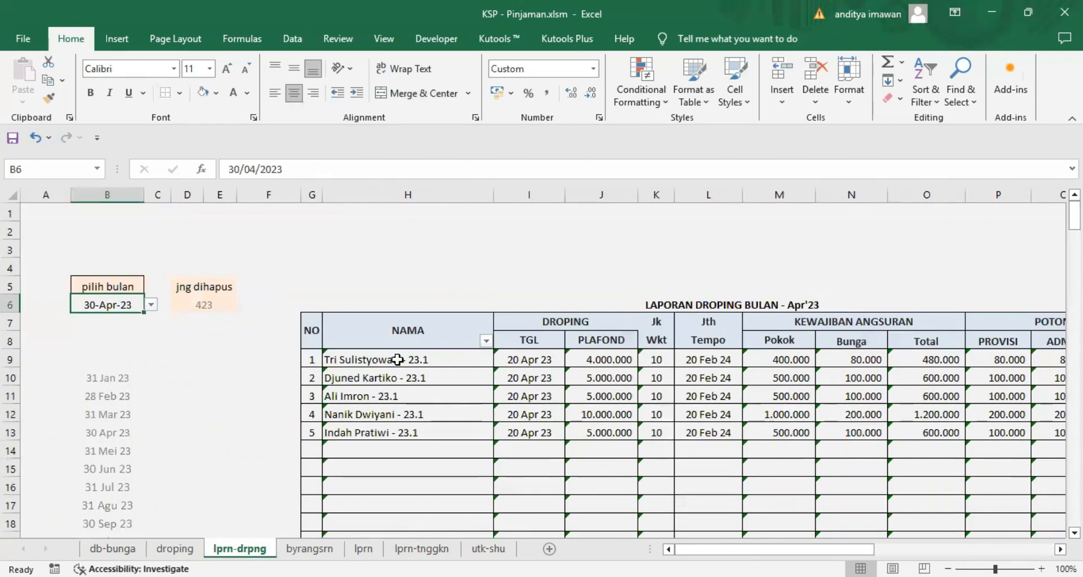
click(152, 304)
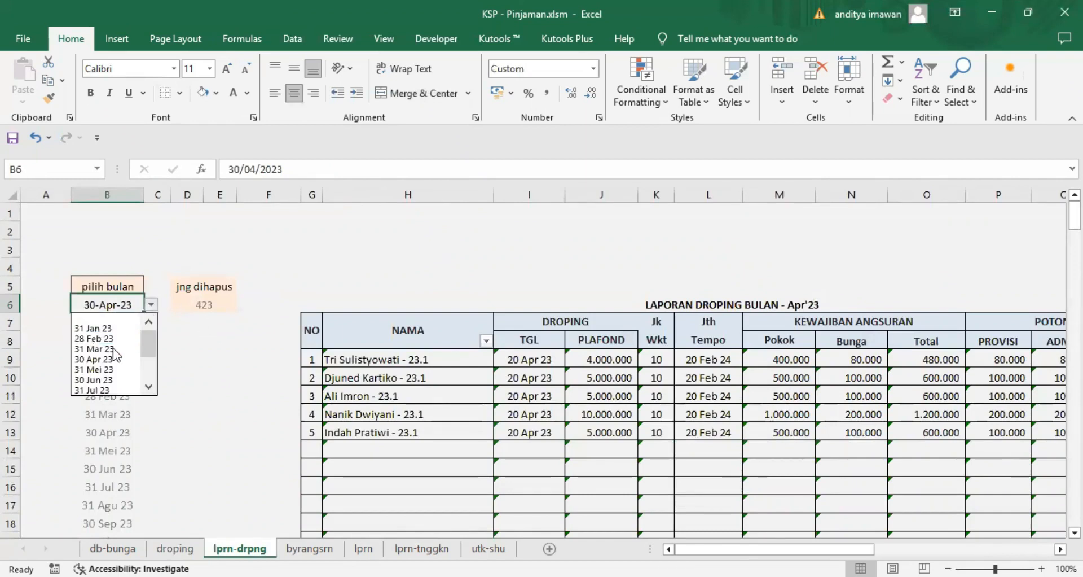
click(97, 369)
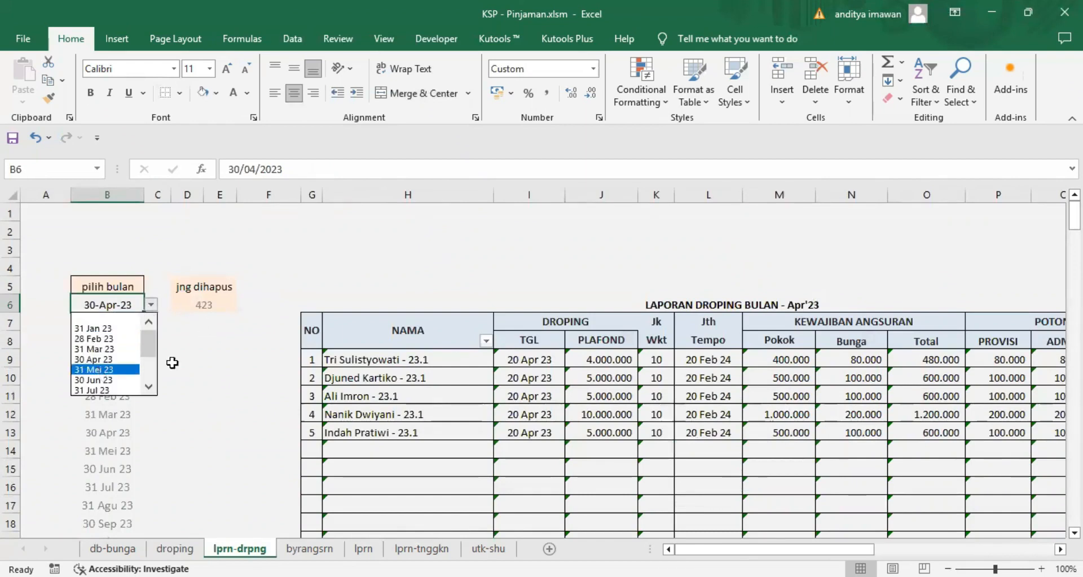
click(200, 359)
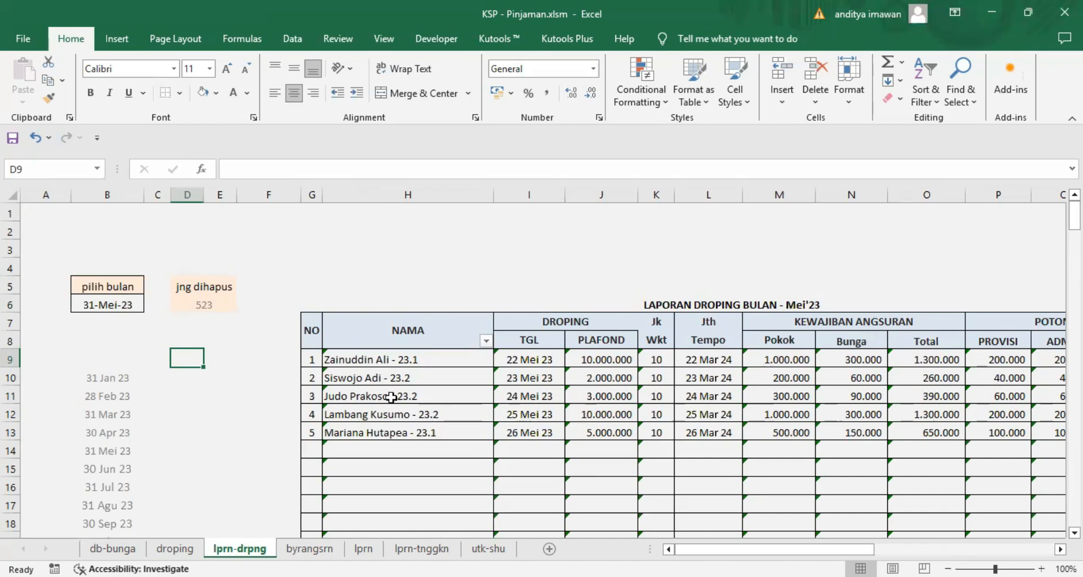
click(359, 444)
- Examine the pilih bulan selector in B6 and the jng dihapus helper cells in D5:D6
click(125, 304)
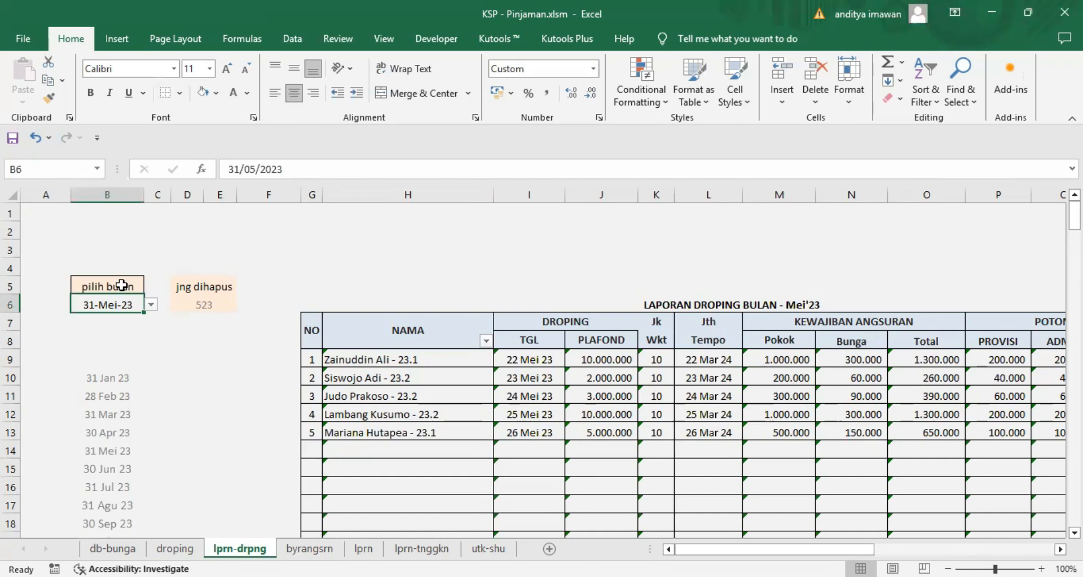
drag(198, 285, 213, 310)
click(213, 340)
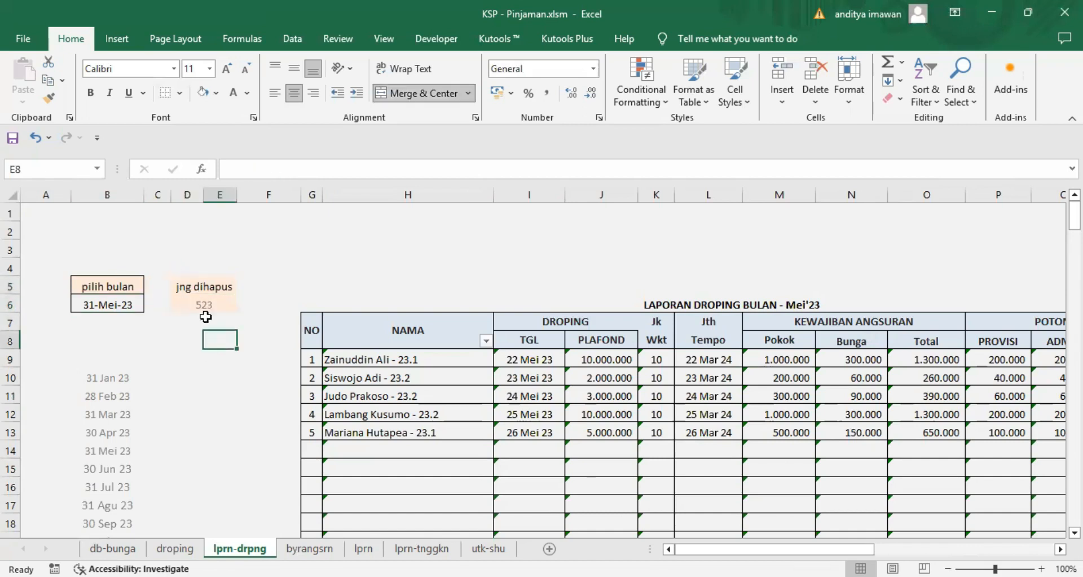
click(189, 285)
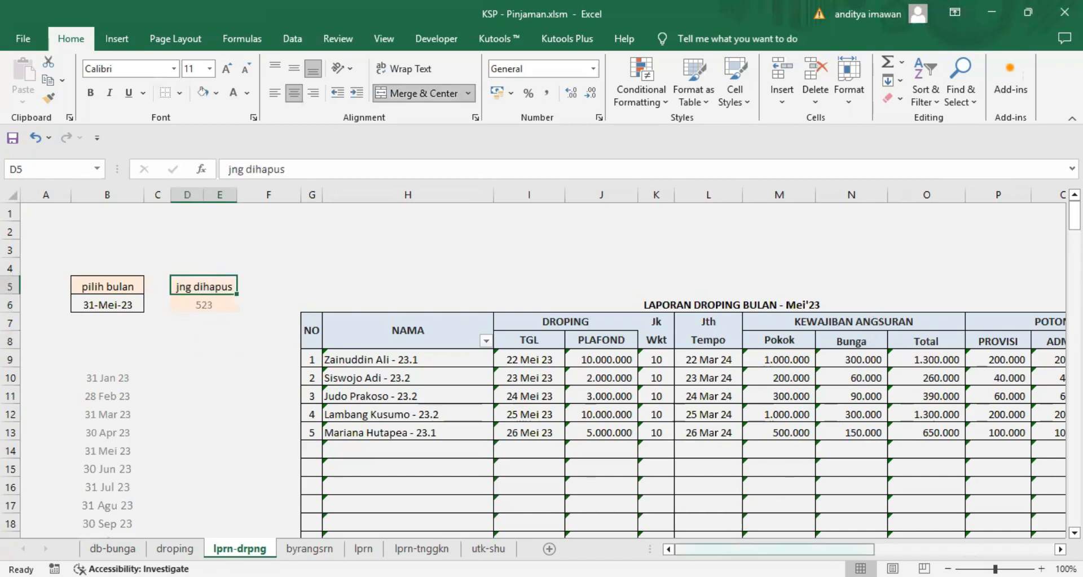
- Review the report's columns through POTONGAN and the source list of months starting at B10
scroll(723, 534, right, 5)
scroll(813, 536, left, 3)
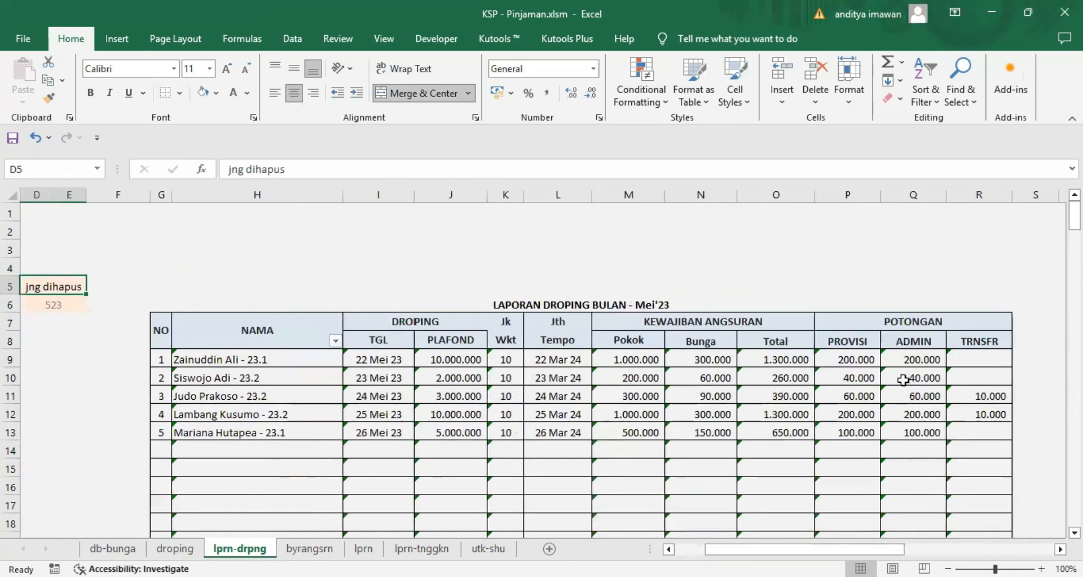
scroll(217, 474, left, 3)
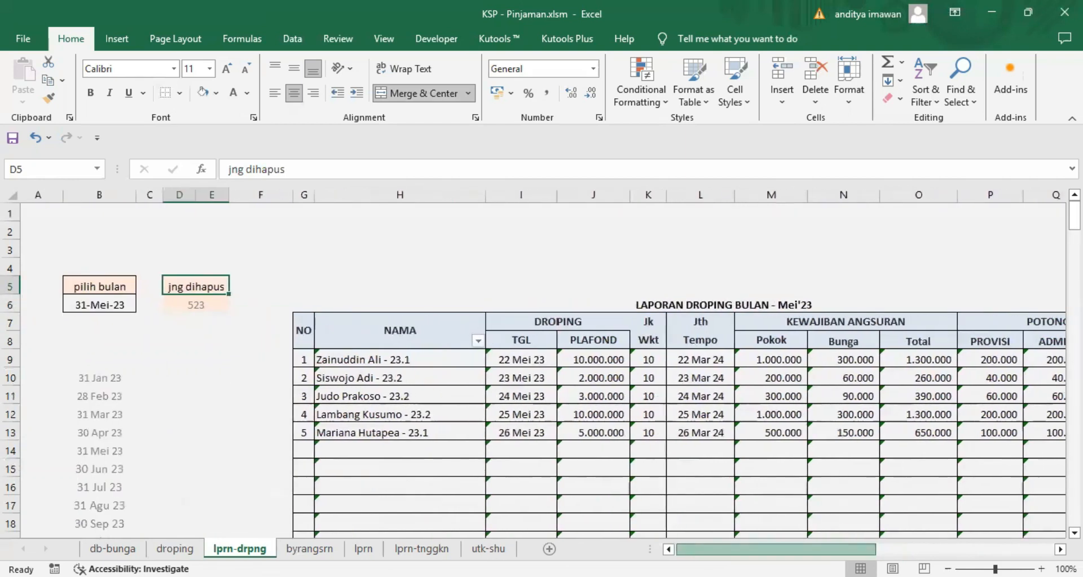
click(106, 378)
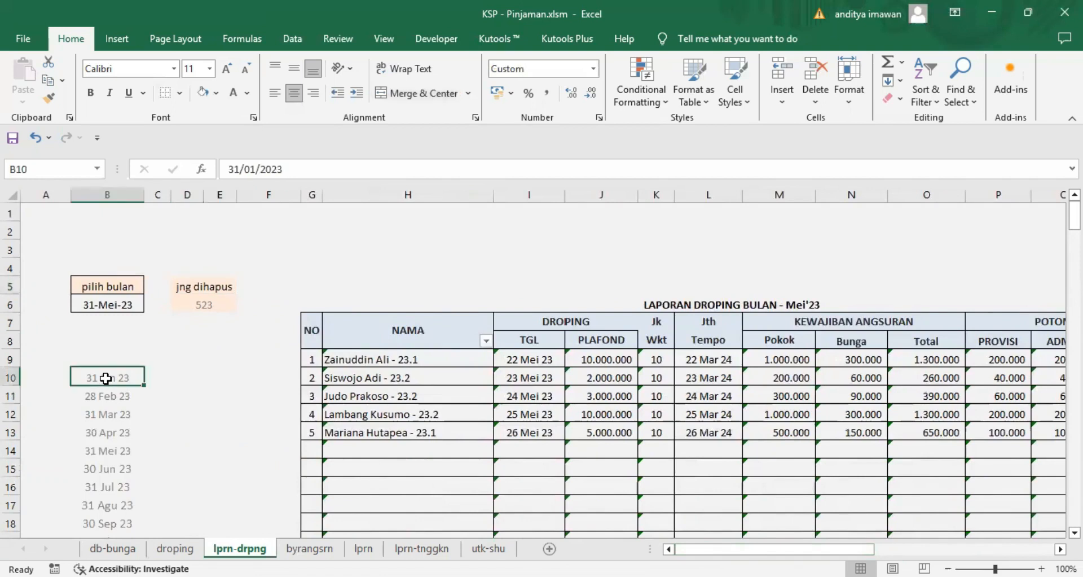
- Set the source months in B10 and B11 to 31 Jan 25 and 28 Feb 25, and check the choices offered in B6
click(290, 169)
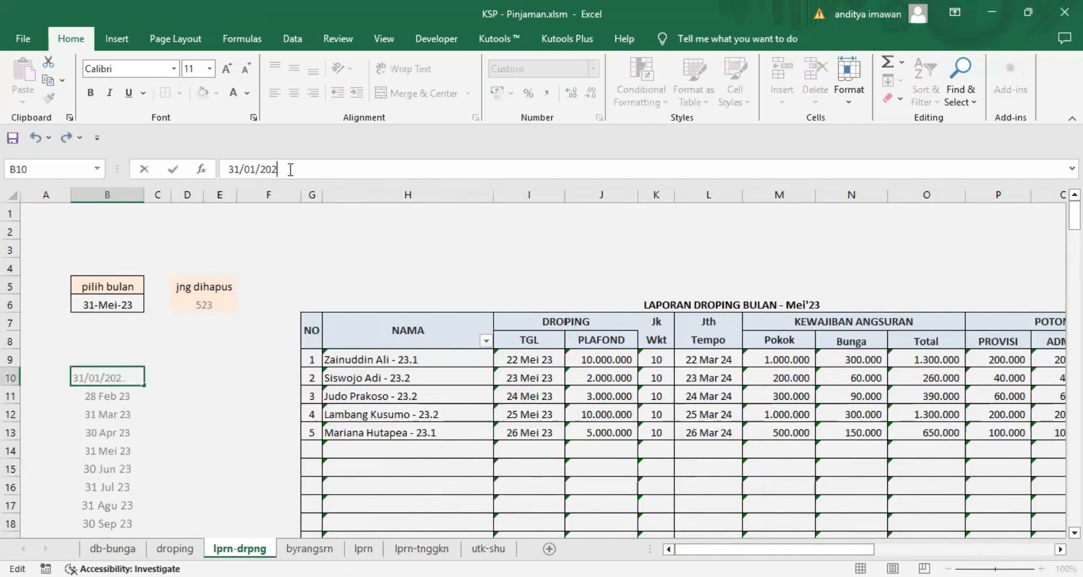
key(Return)
click(299, 170)
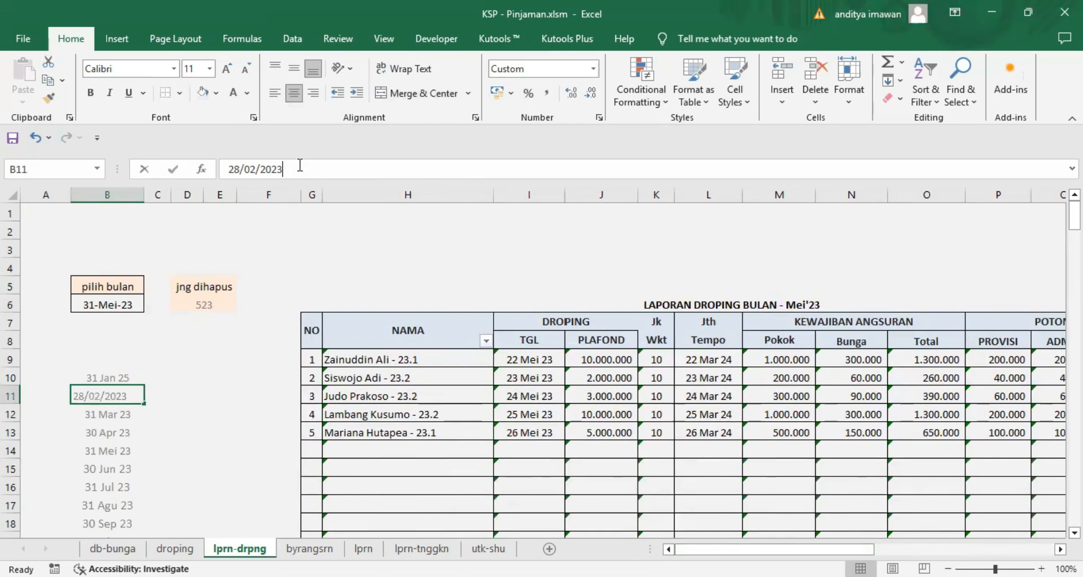
key(Return)
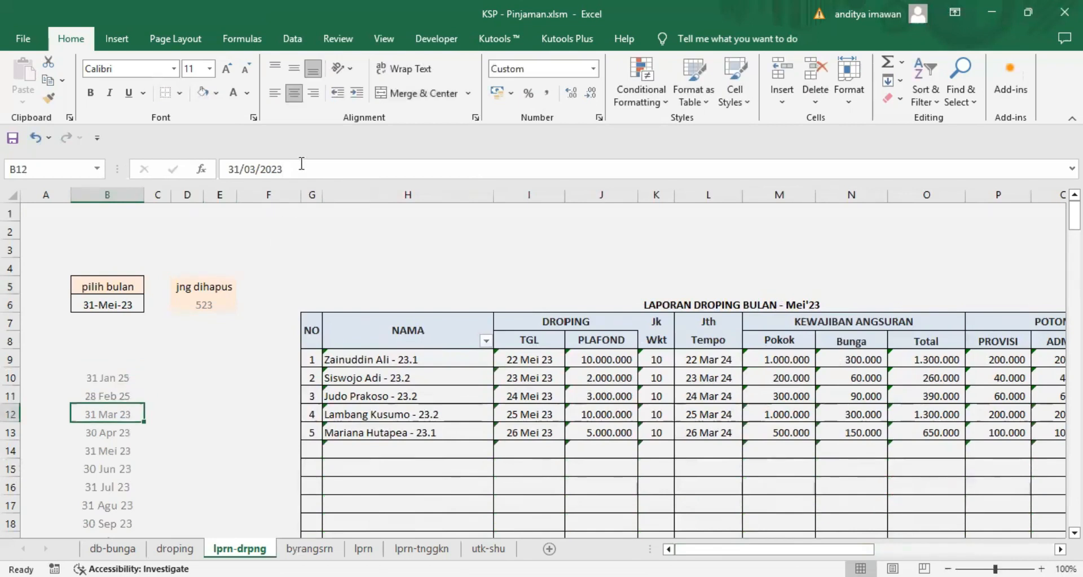
click(115, 301)
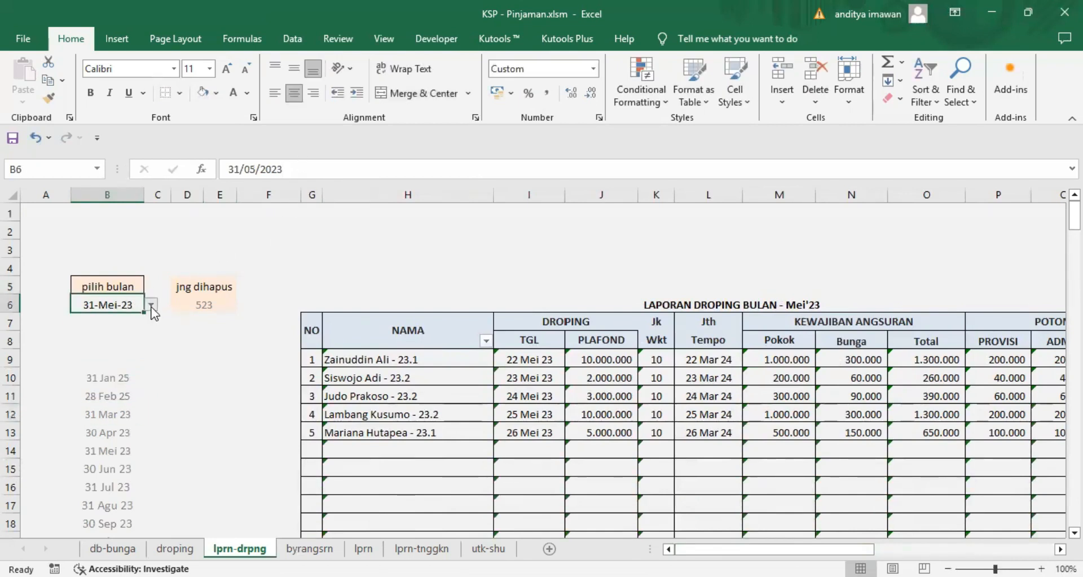
click(151, 305)
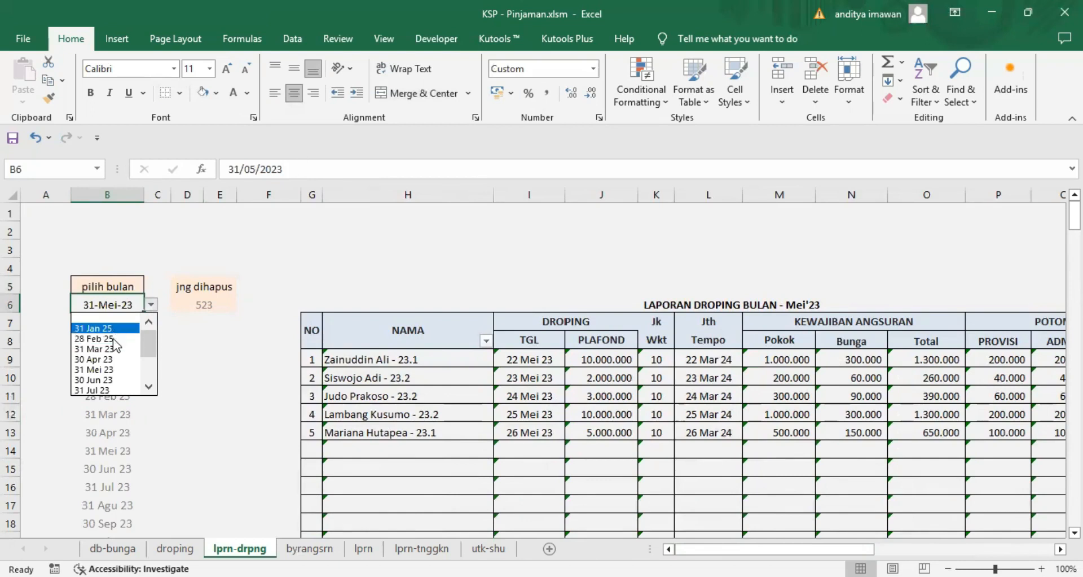
click(192, 350)
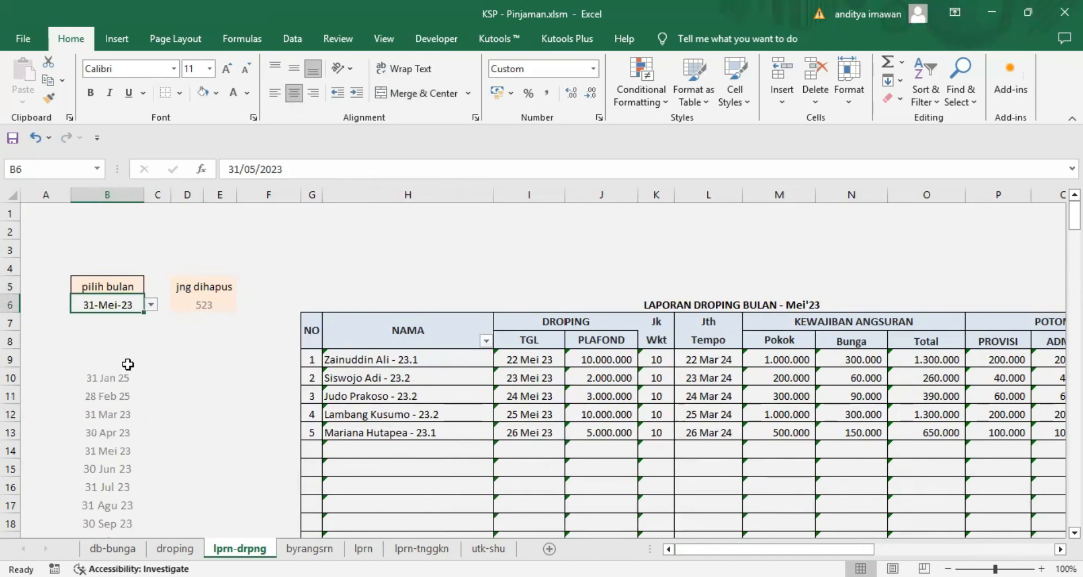
- Undo both year changes in source months B10 and B11, and reselect the month selector in B6
click(33, 137)
click(32, 137)
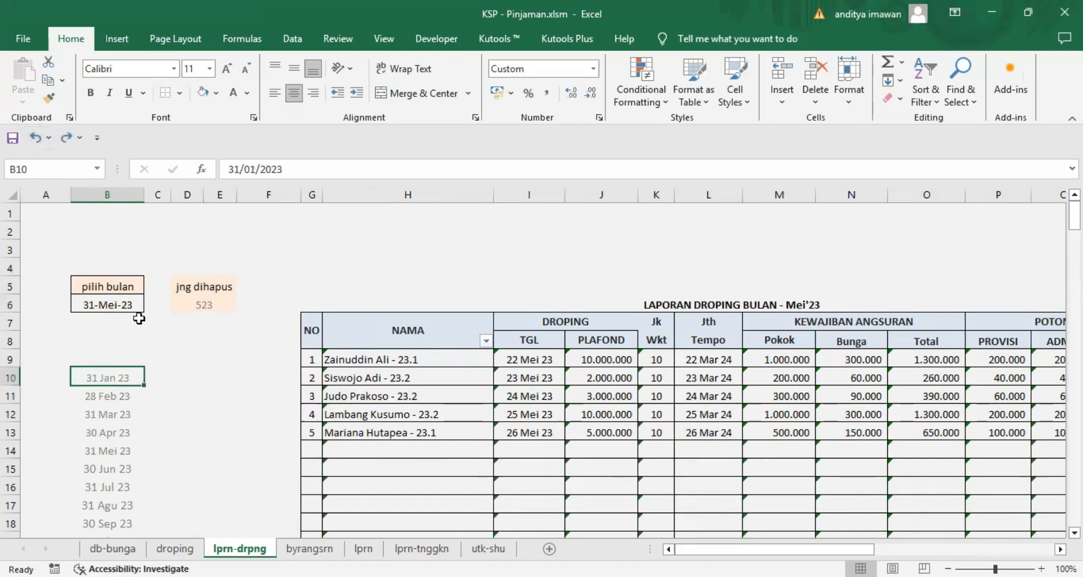
click(128, 301)
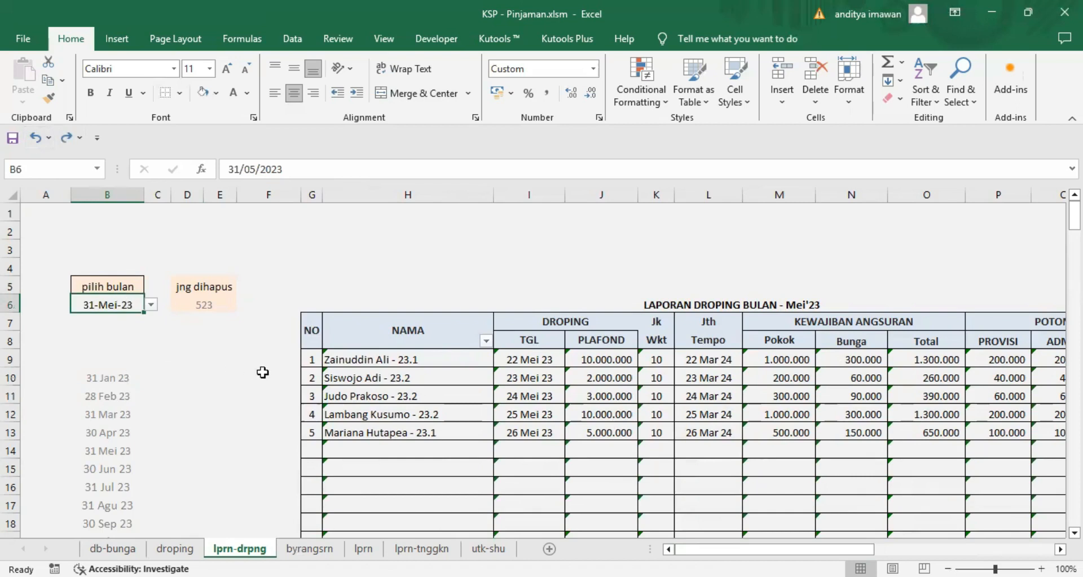
- Inspect the title formula in C6 on byrangsrn, and set the report month in B6 on lprn-drpng to 28 Feb 23
click(309, 548)
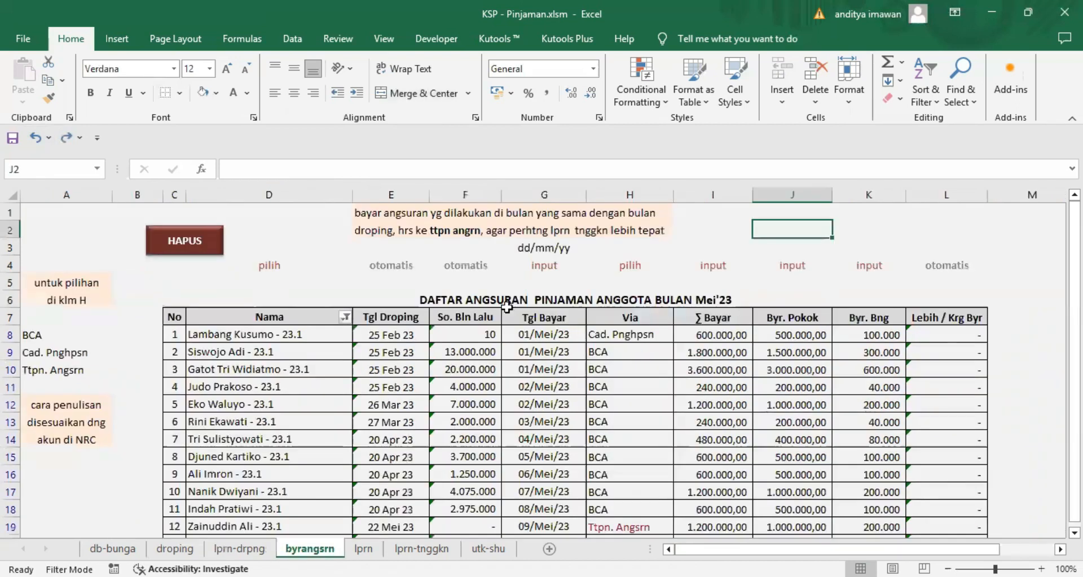
click(490, 294)
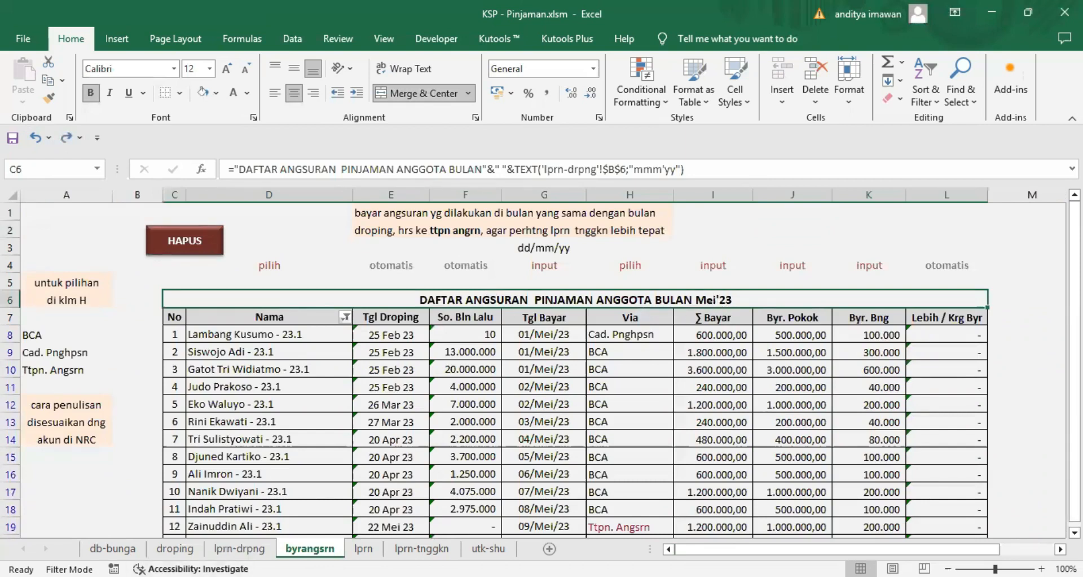
click(239, 548)
click(151, 304)
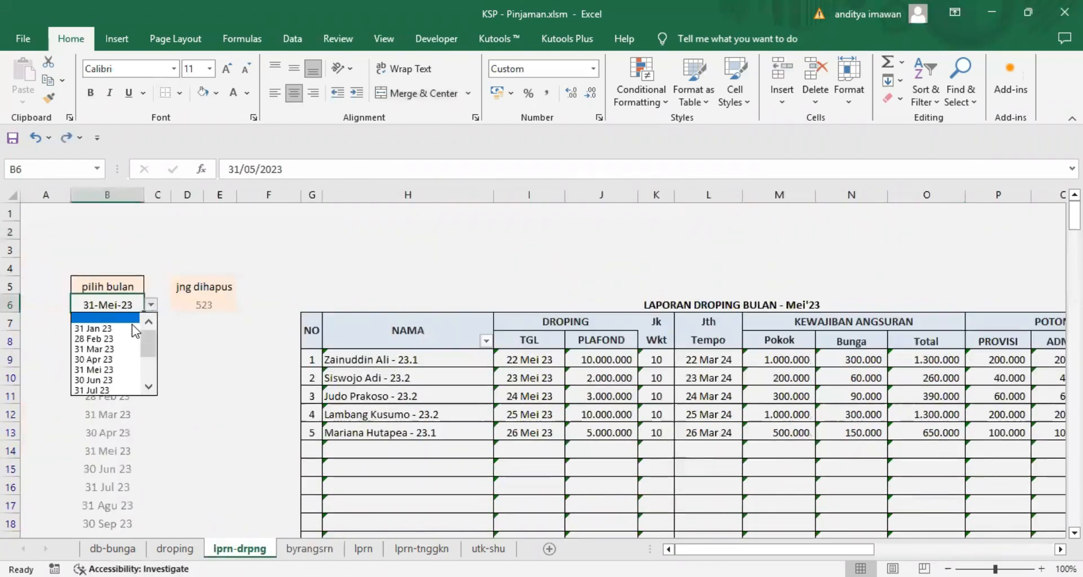
click(114, 335)
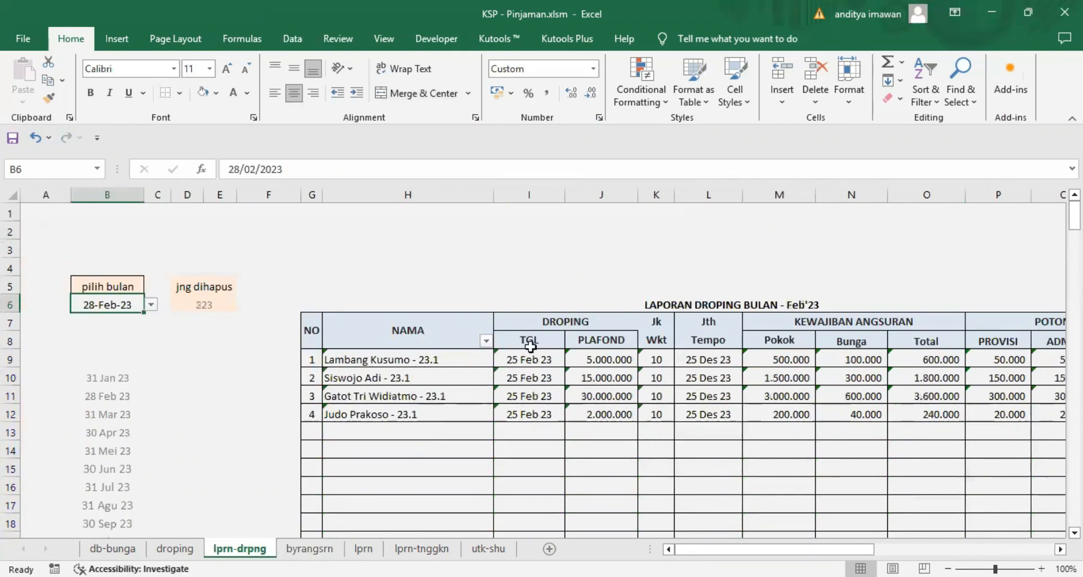
- Check that the report titles on lprn-drpng, lprn and lprn-tnggkn follow the month selected in B6
click(670, 303)
key(ctrl+Page_Down)
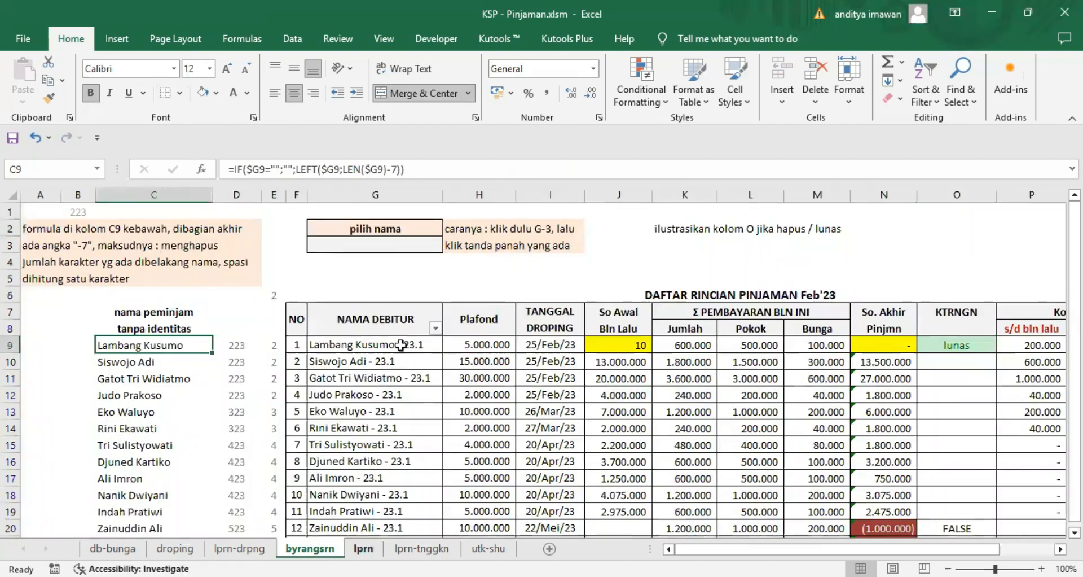
click(363, 549)
click(789, 286)
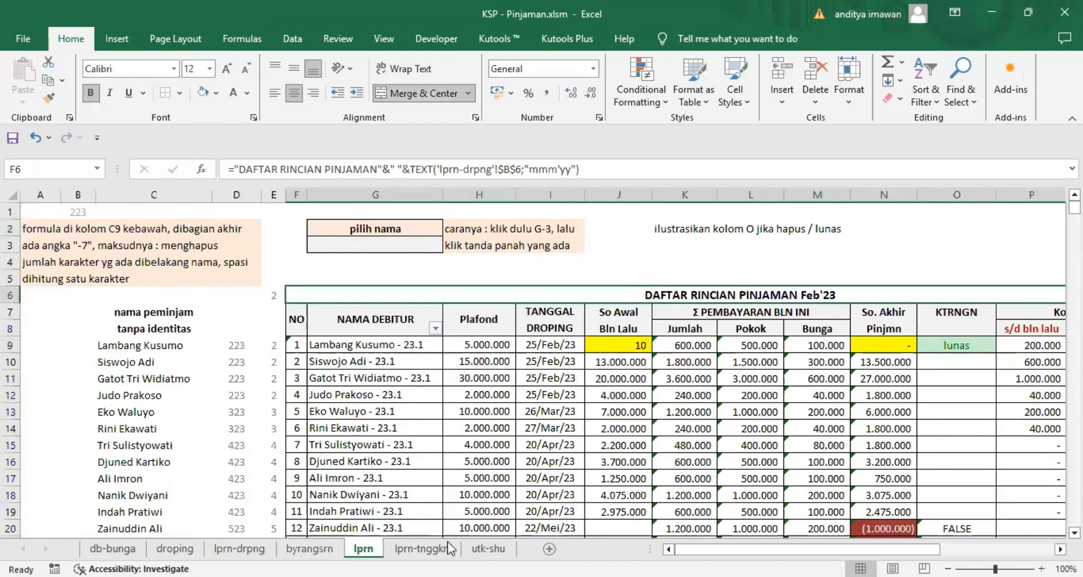
click(422, 549)
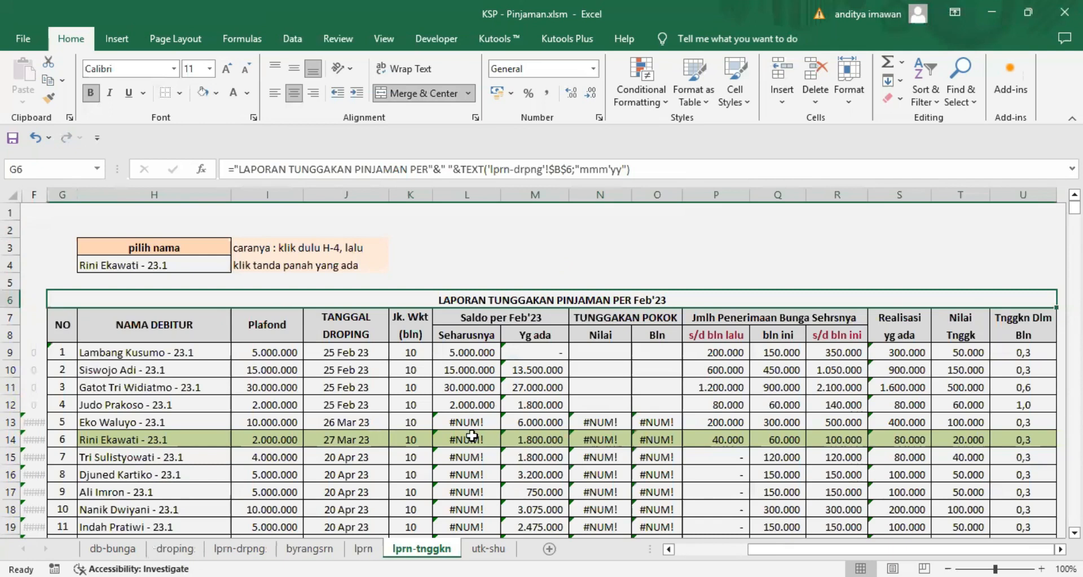
- Set the report month in B6 on lprn-drpng to 31 Mei 23
click(240, 549)
click(128, 305)
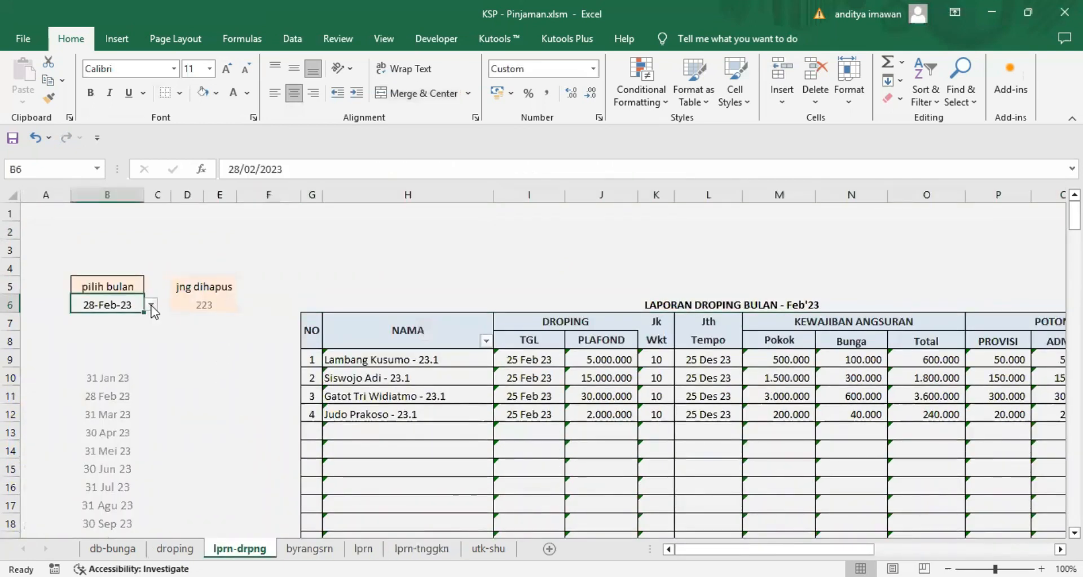
click(150, 304)
click(111, 369)
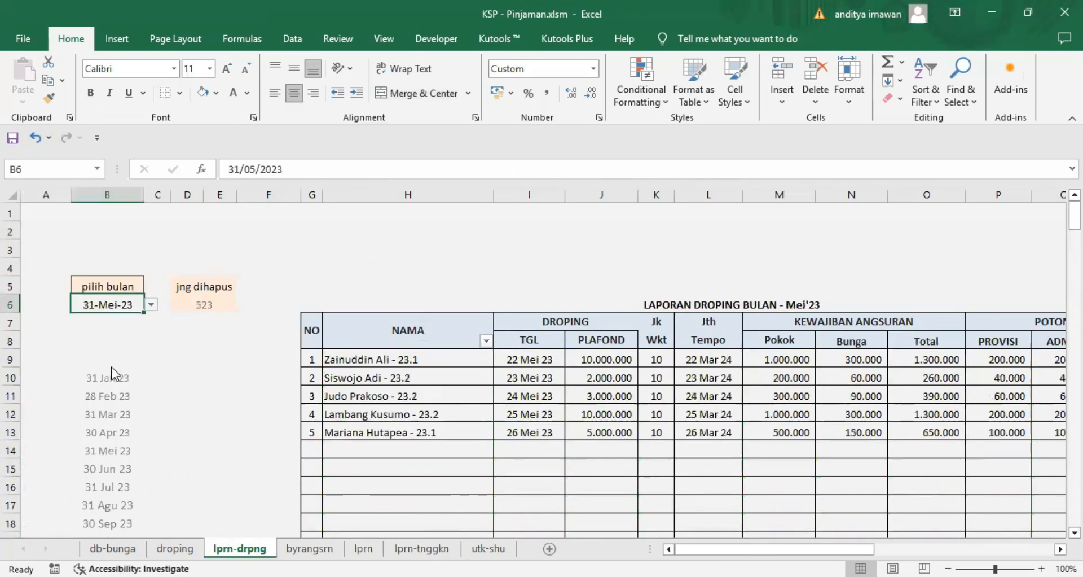
- Review the month shown in the titles and headings of lprn-tnggkn, lprn and byrangsrn
click(422, 548)
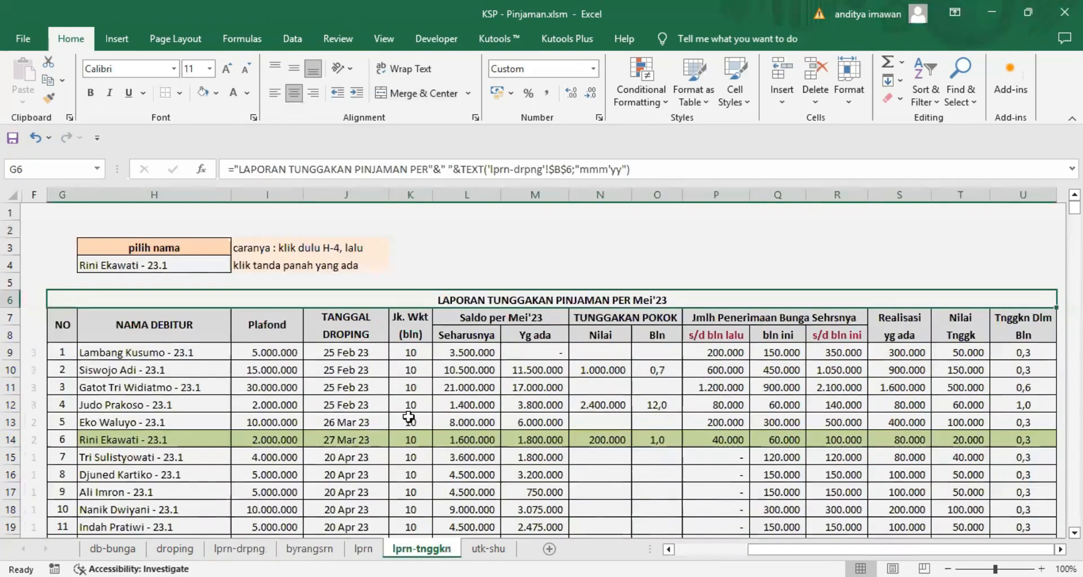
scroll(491, 384, down, 2)
scroll(492, 381, up, 2)
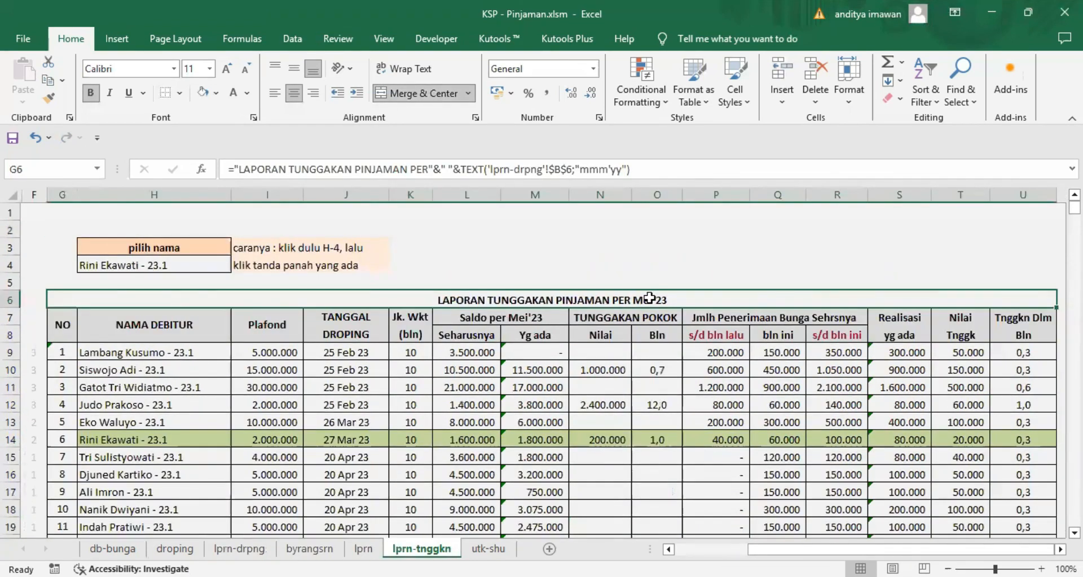
click(364, 548)
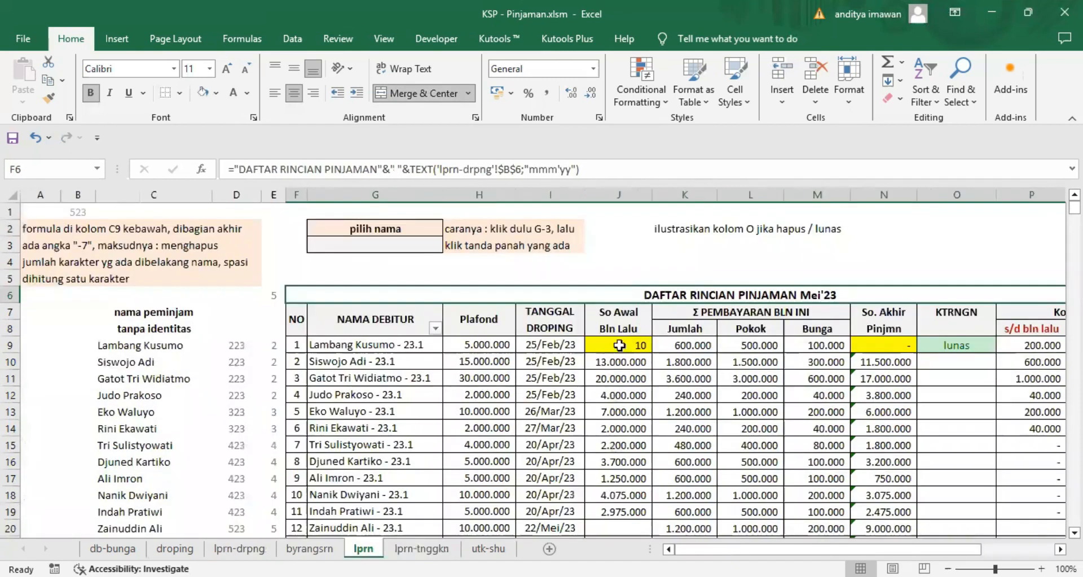
click(310, 548)
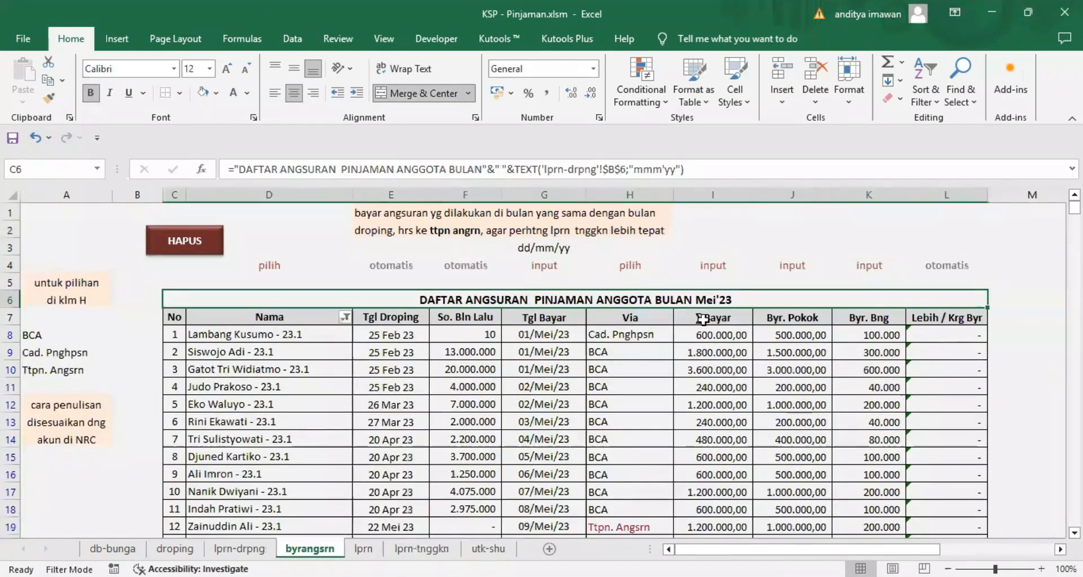
- Filter the NAMA column on lprn-drpng to exclude blanks
click(240, 549)
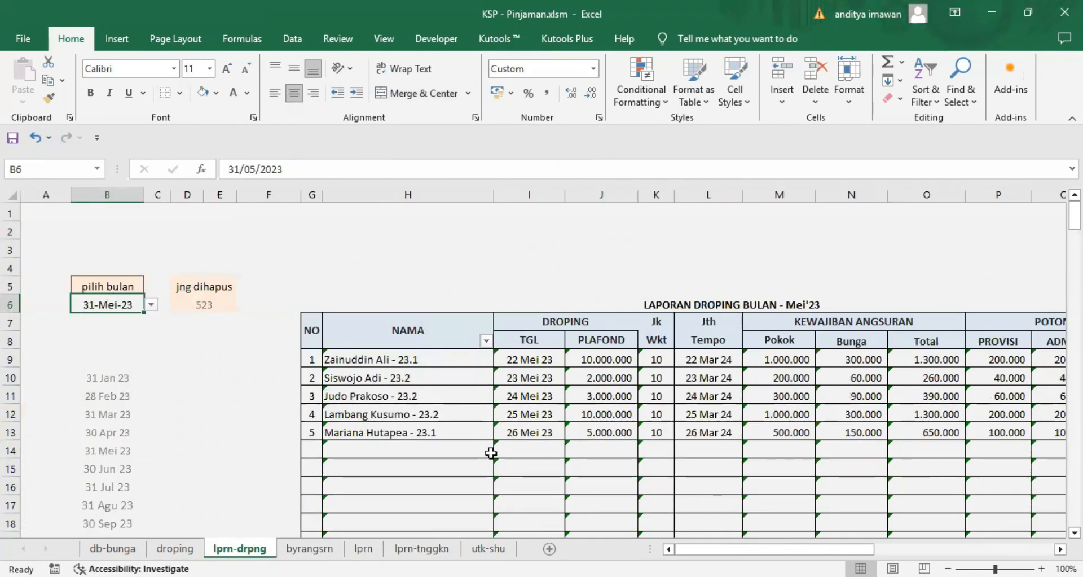
mouse_move(681, 548)
mouse_down()
mouse_move(761, 548)
mouse_move(680, 548)
mouse_up()
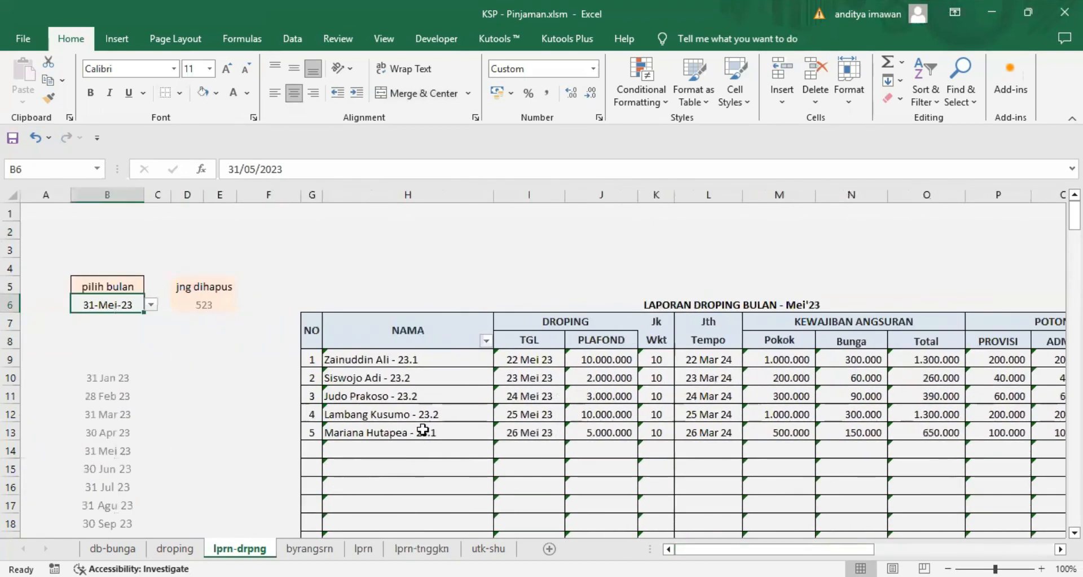
click(485, 340)
drag(468, 226, 463, 275)
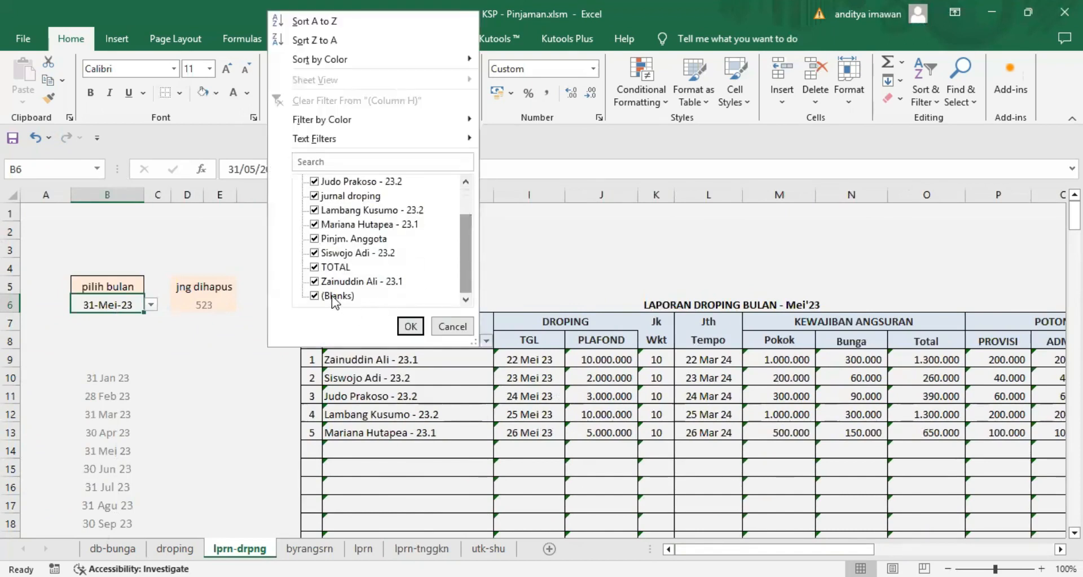
click(314, 296)
click(314, 296)
click(403, 325)
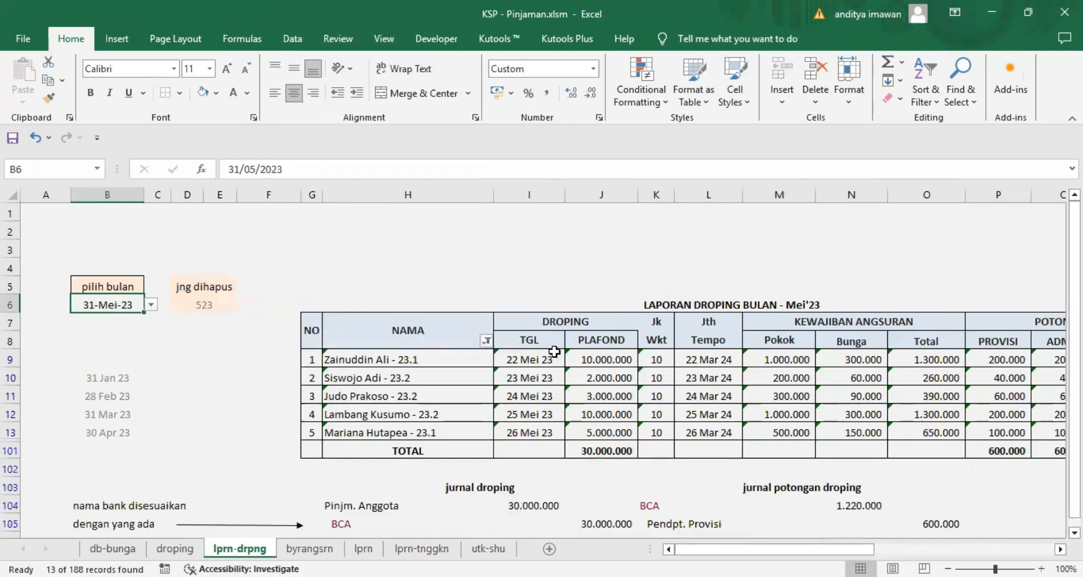
- Highlight the disbursement report from its title in row 6 through the TOTAL row, and clear the selection
drag(328, 302, 757, 348)
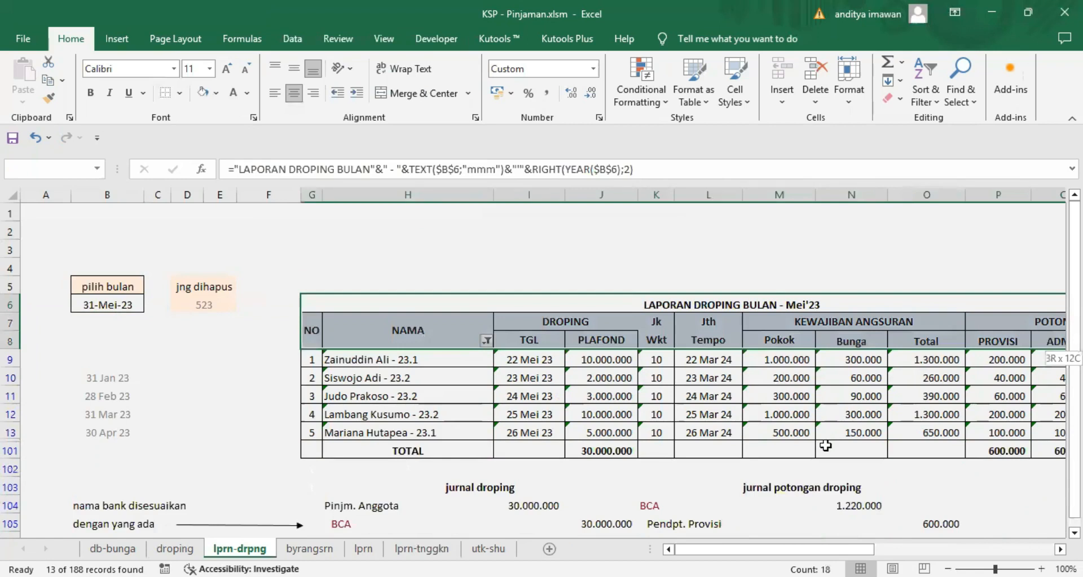
key(ctrl+shift+Down)
drag(812, 549, 746, 549)
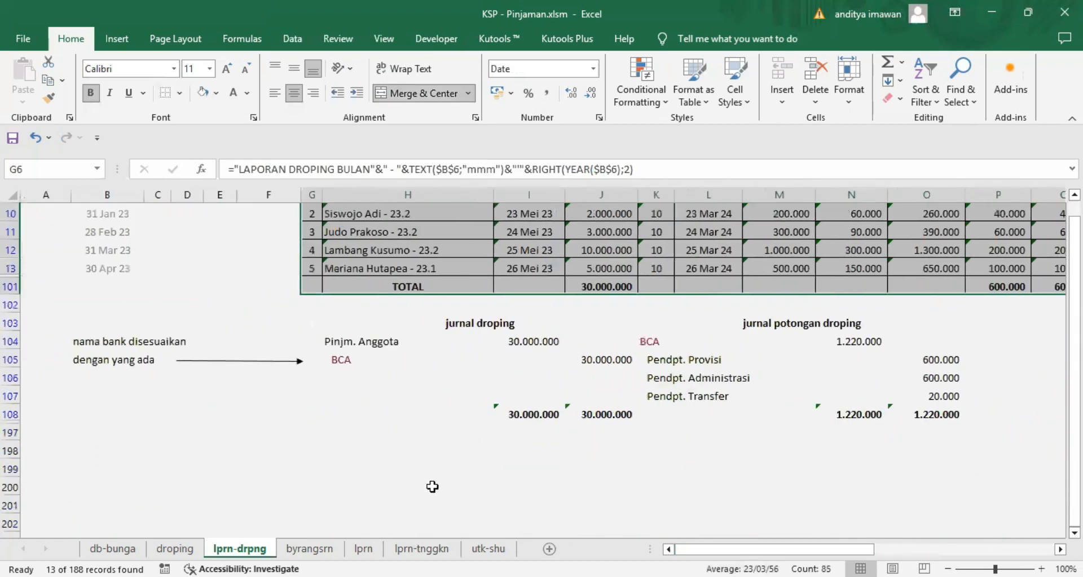
click(441, 488)
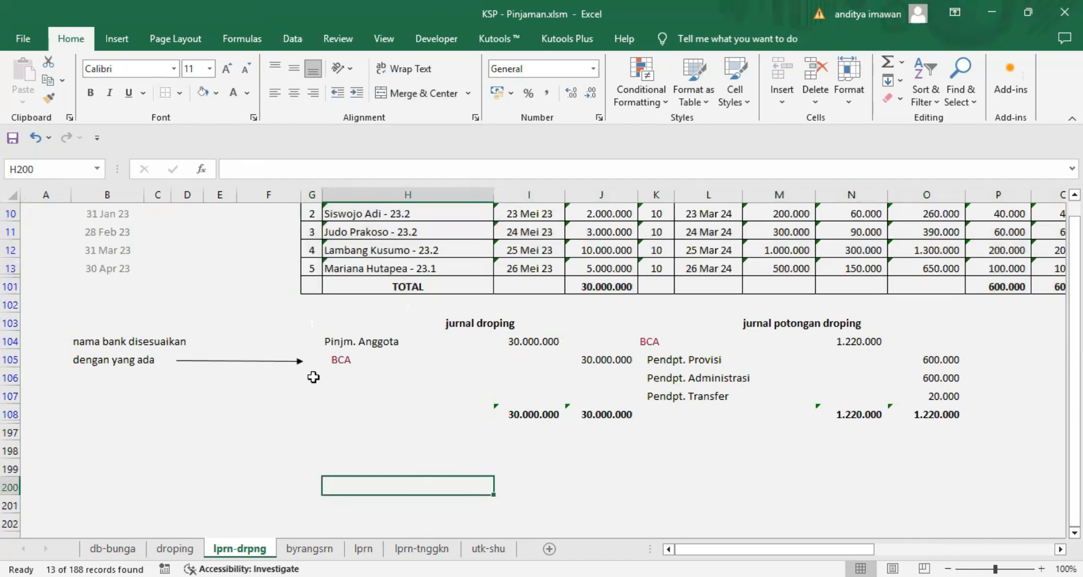
- Examine the jurnal droping cells H104, I104 and J105, and the Pendpt. Provisi amount formula in O105
click(357, 342)
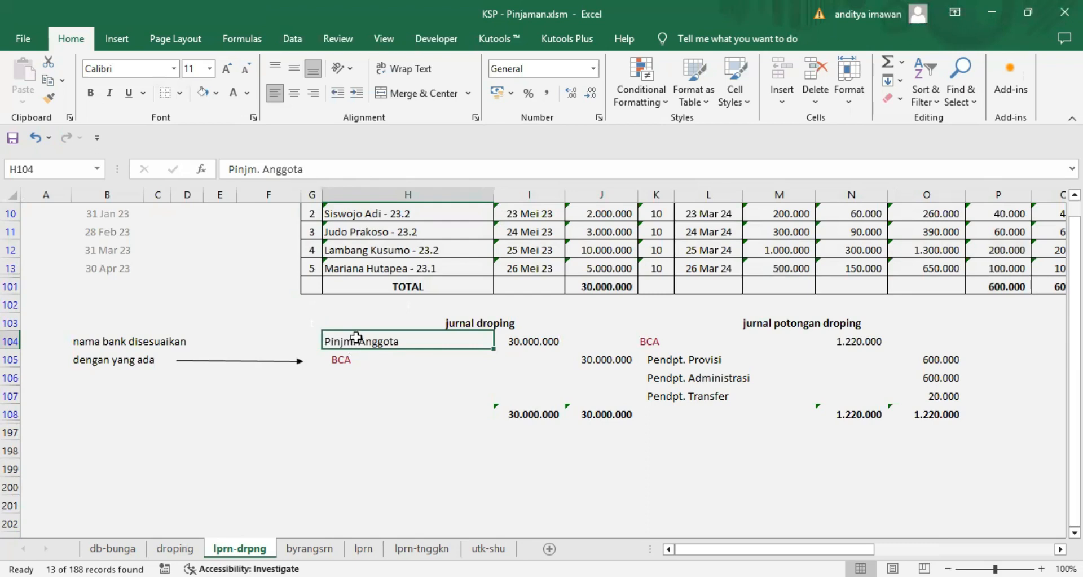
click(523, 339)
click(616, 355)
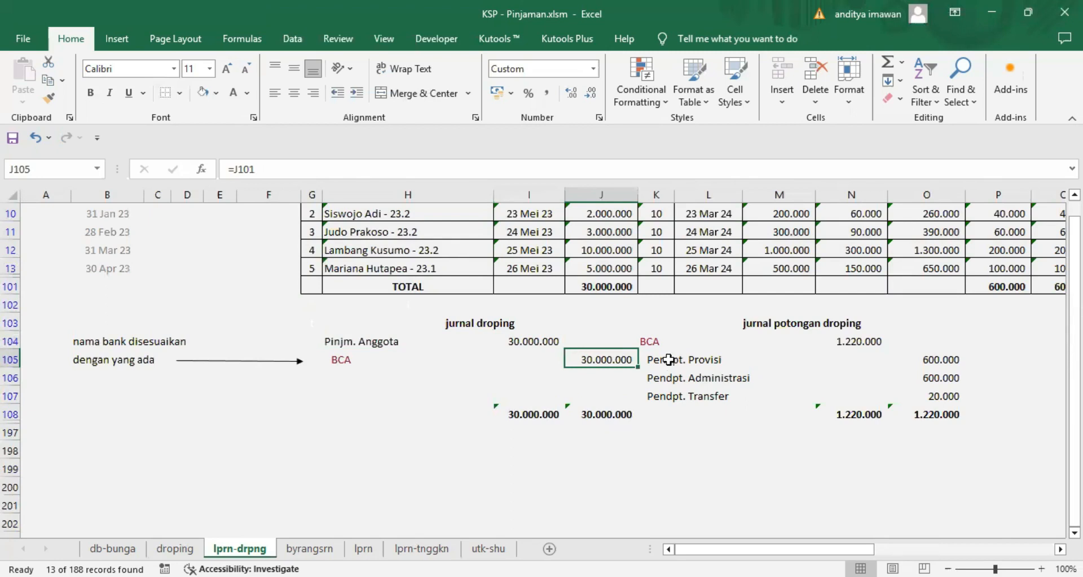
click(934, 359)
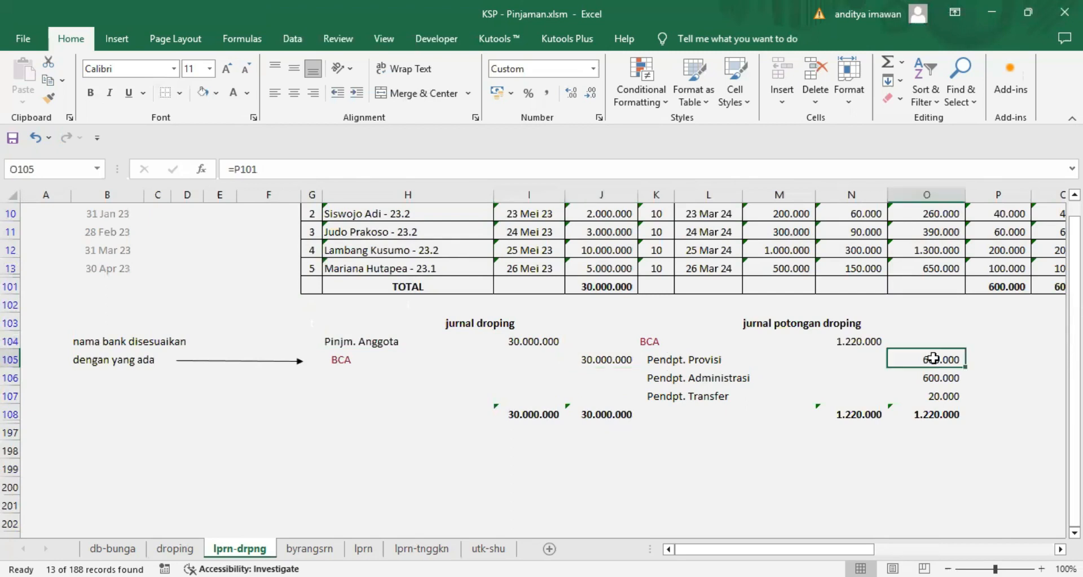
- Try clearing the Pendpt. Provisi label in K105, check its amount in O105, and undo the deletion
click(652, 362)
key(Delete)
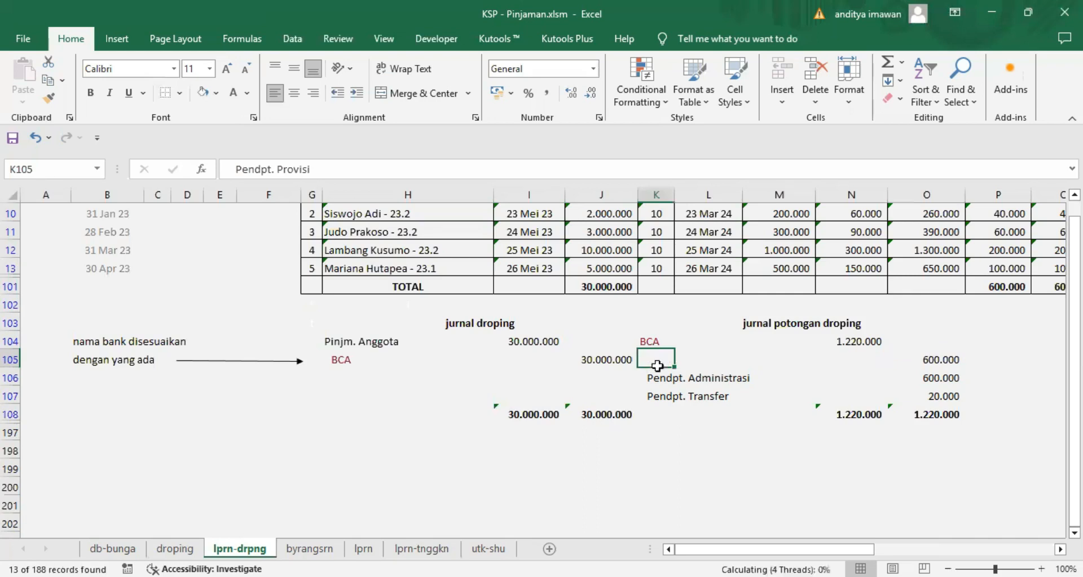
click(943, 361)
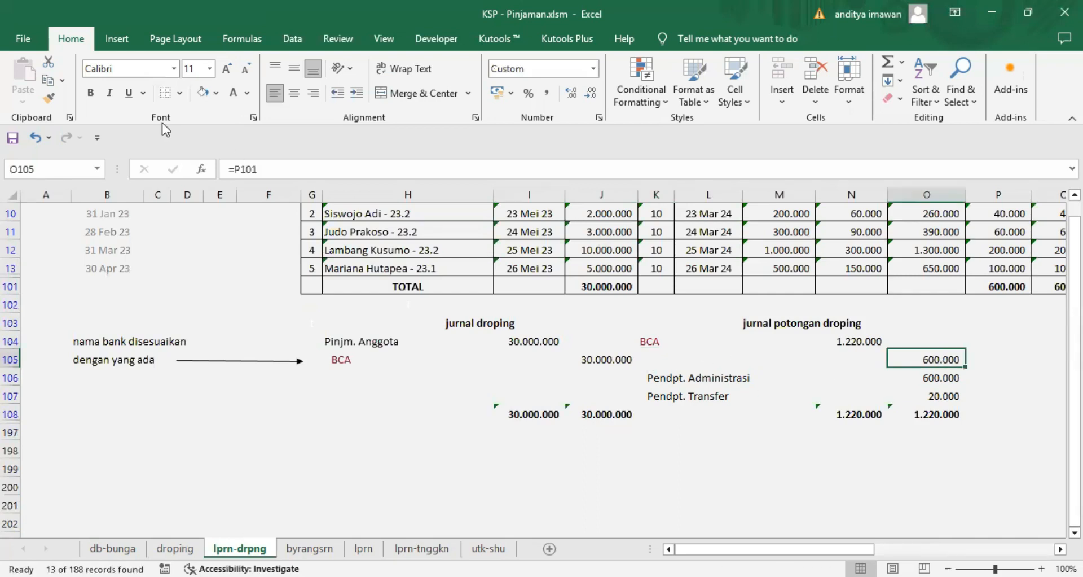
click(35, 138)
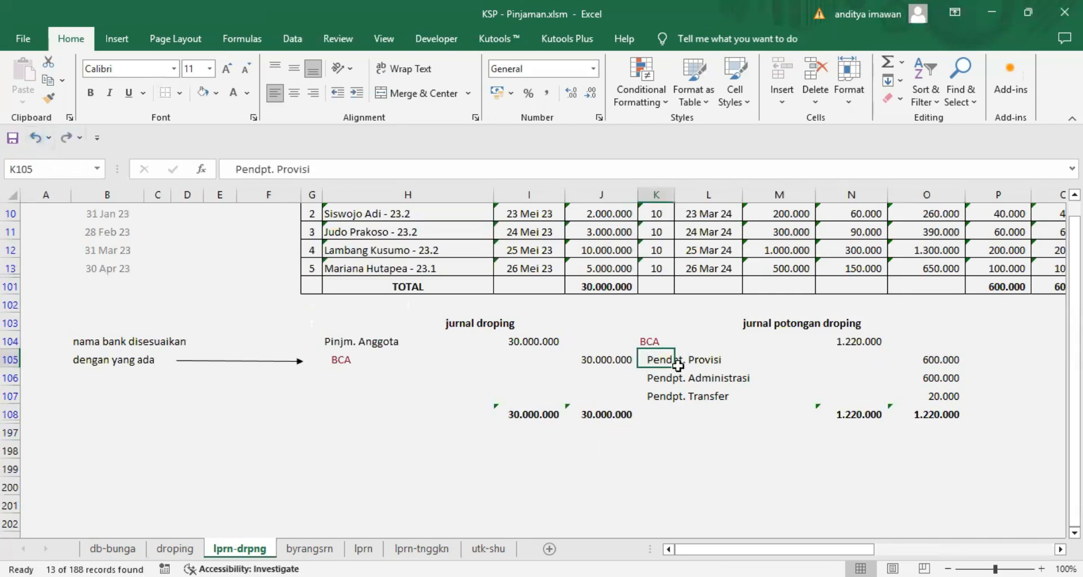
- Try changing the bank name in jurnal droping cell H105 to B. Mandiri, and undo the change
click(343, 359)
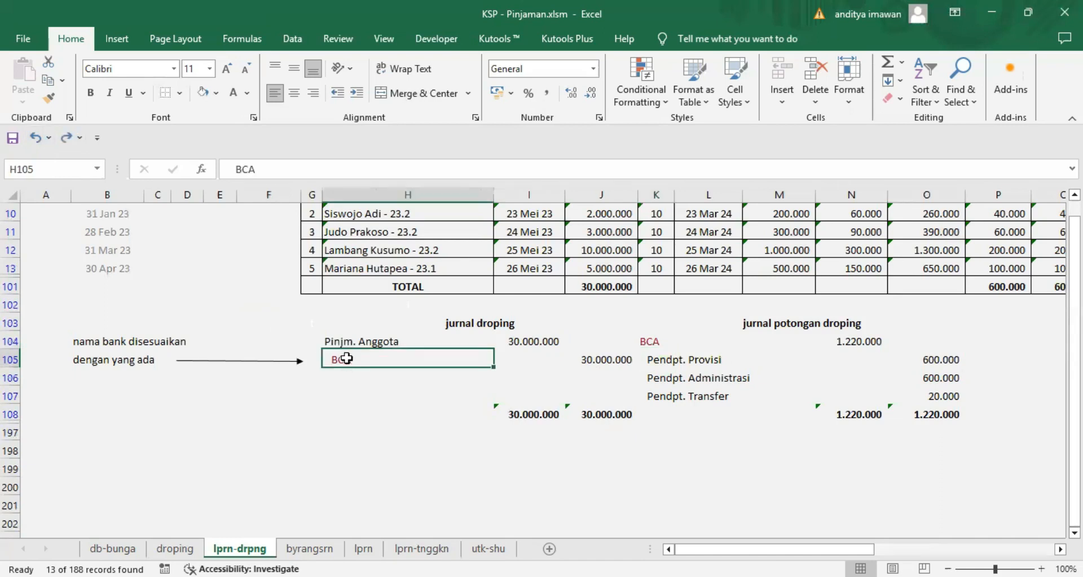
click(260, 171)
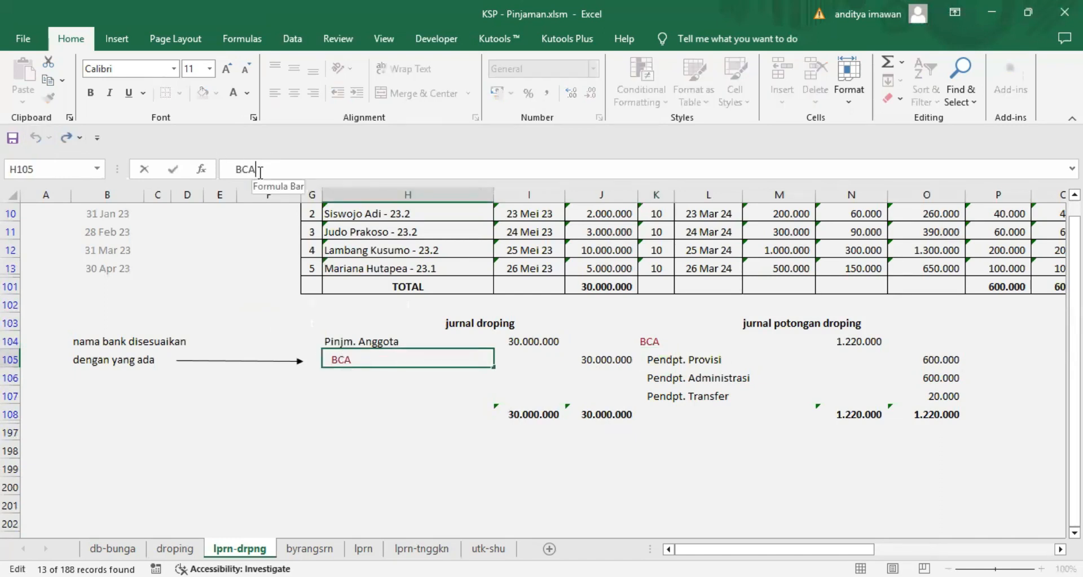
key(BackSpace)
key(BackSpace)
text(. Mandiri)
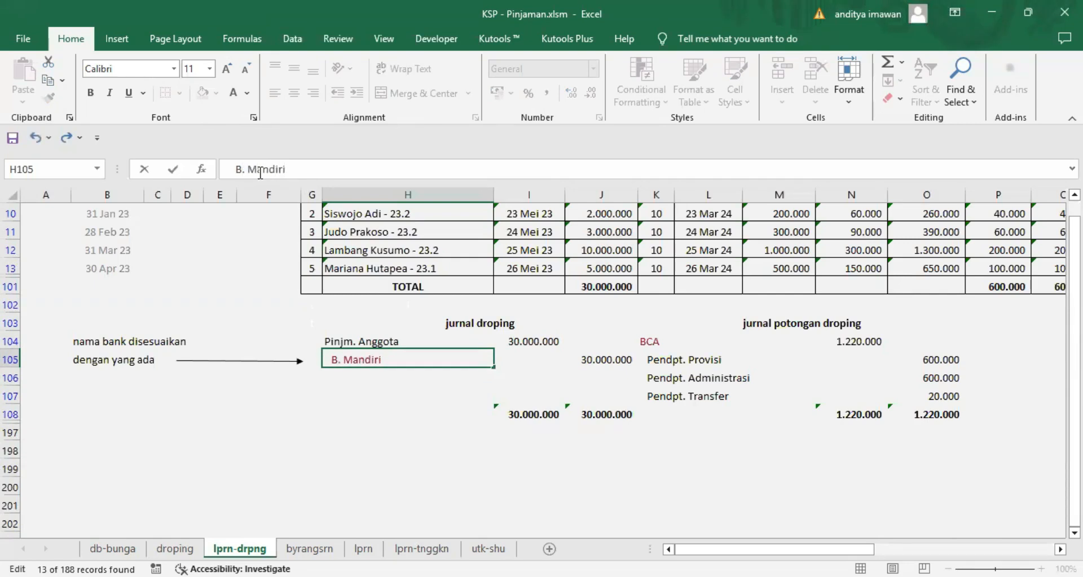
key(Return)
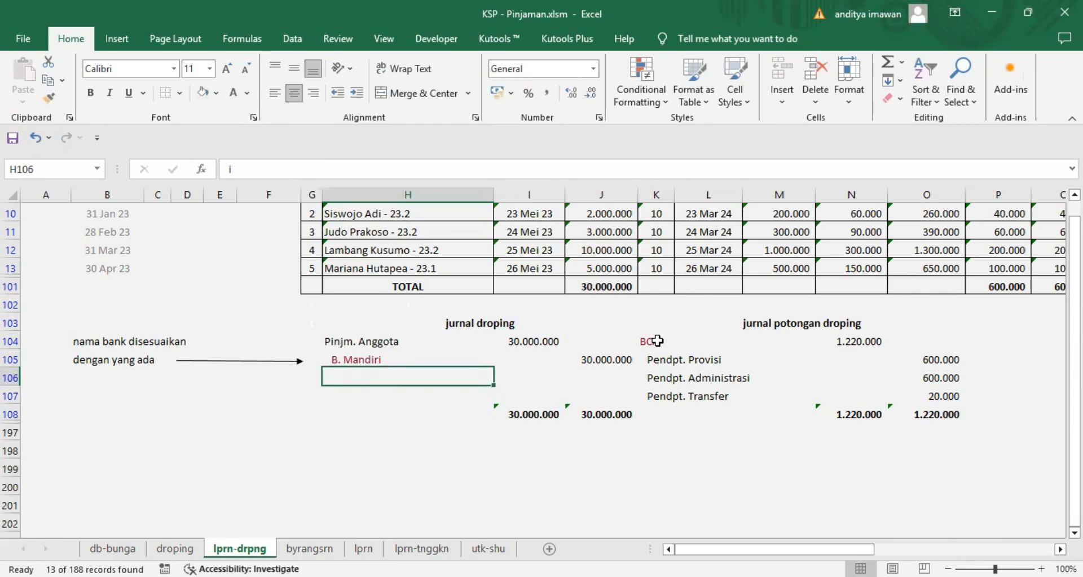
click(35, 138)
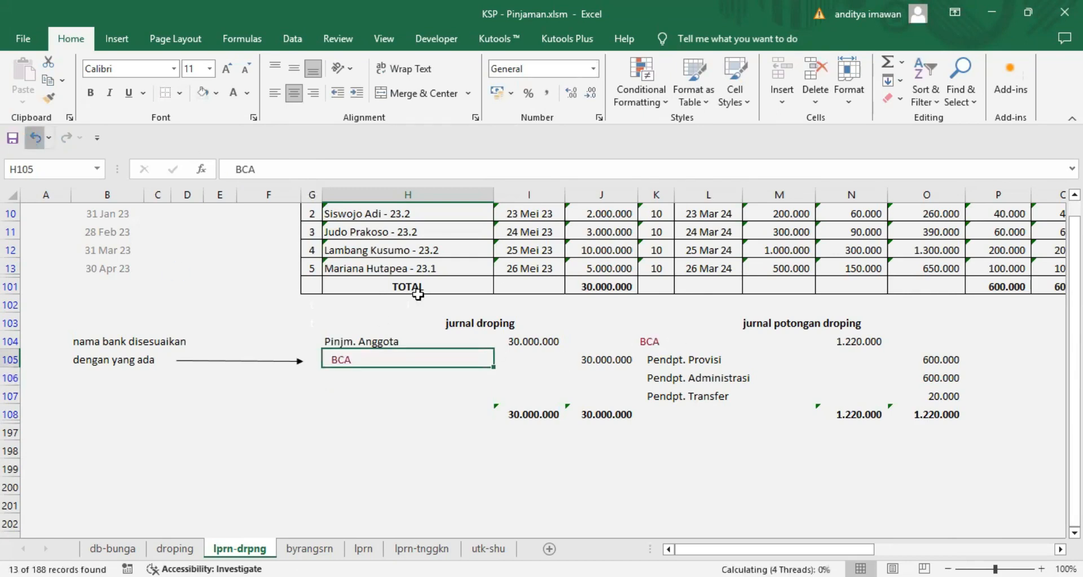
- Review the disbursement report and journals, check the loan entries on the droping sheet, and return to lprn-drpng
scroll(759, 409, up, 3)
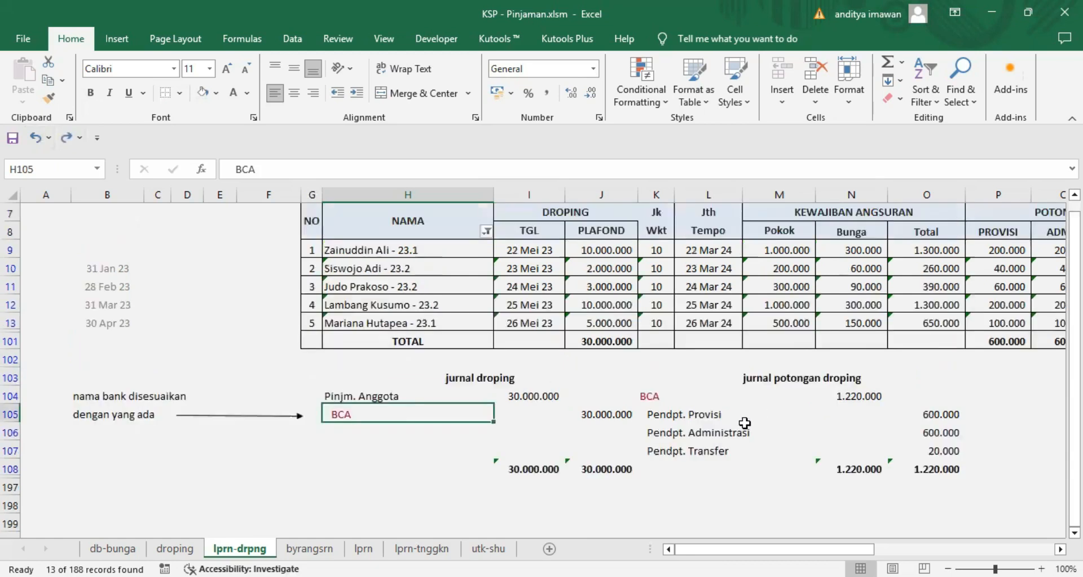
scroll(761, 409, down, 2)
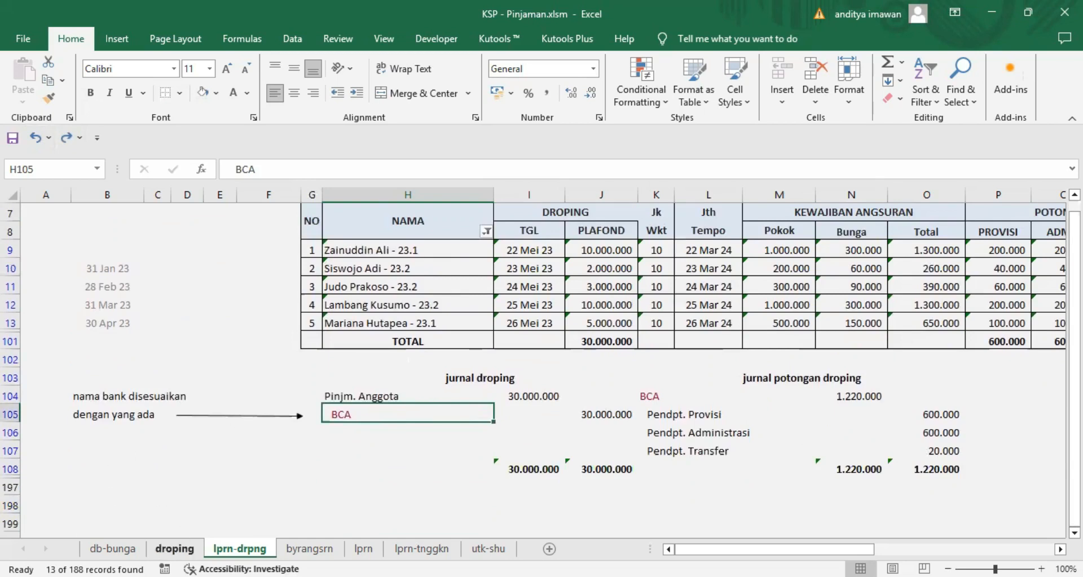
click(174, 548)
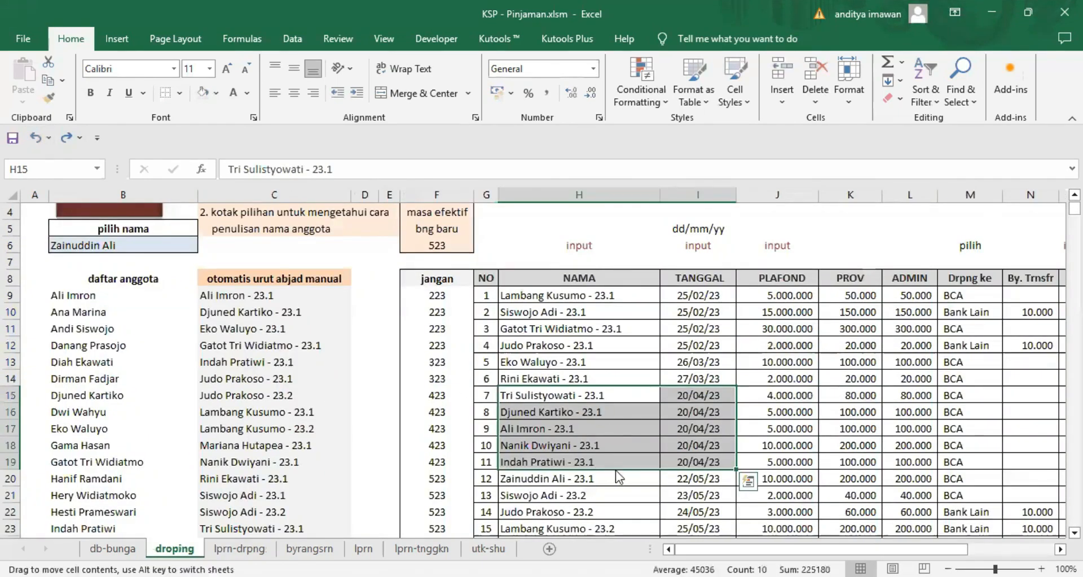
click(768, 373)
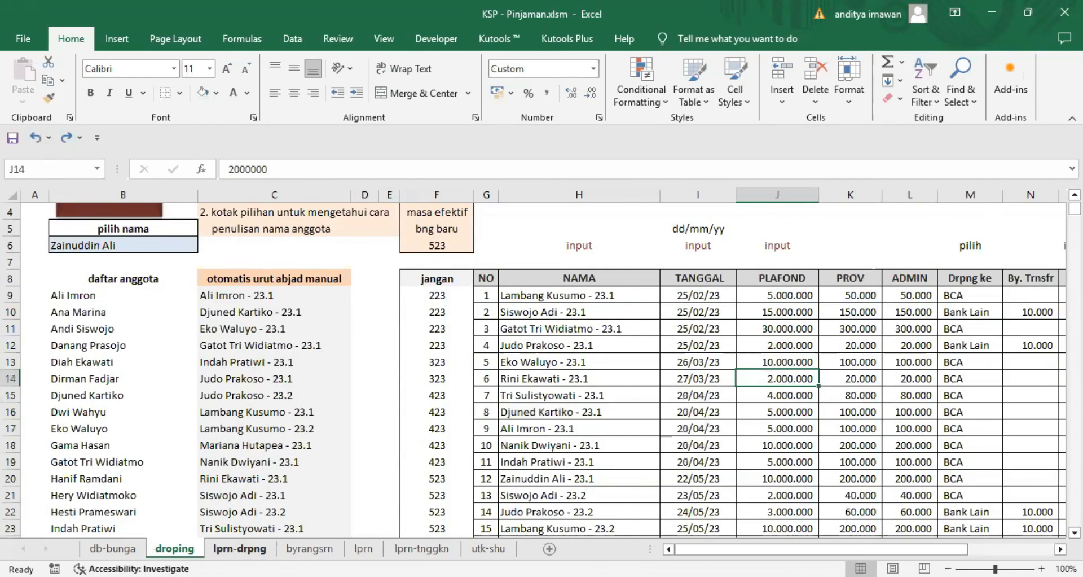
click(239, 548)
scroll(239, 530, up, 2)
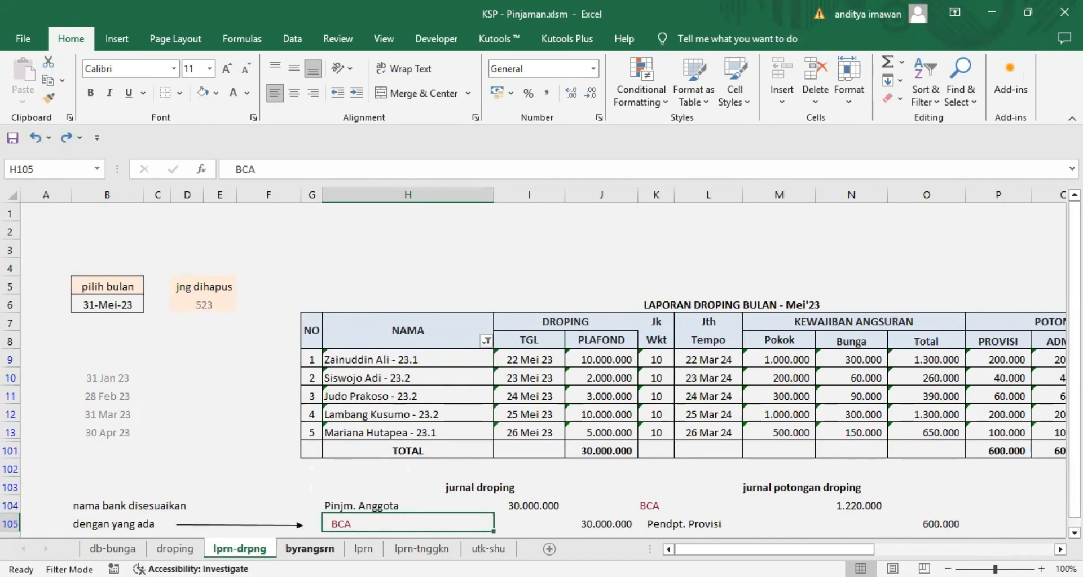
- Open the byrangsrn sheet and remove the blank filter from the Nama column of the installment list
click(310, 548)
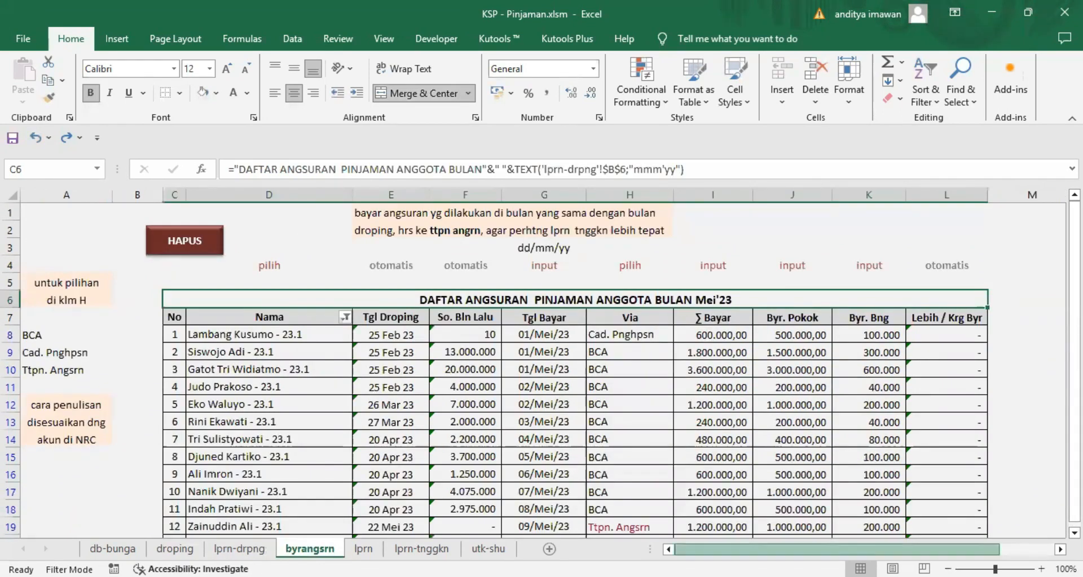
click(301, 337)
scroll(316, 370, down, 2)
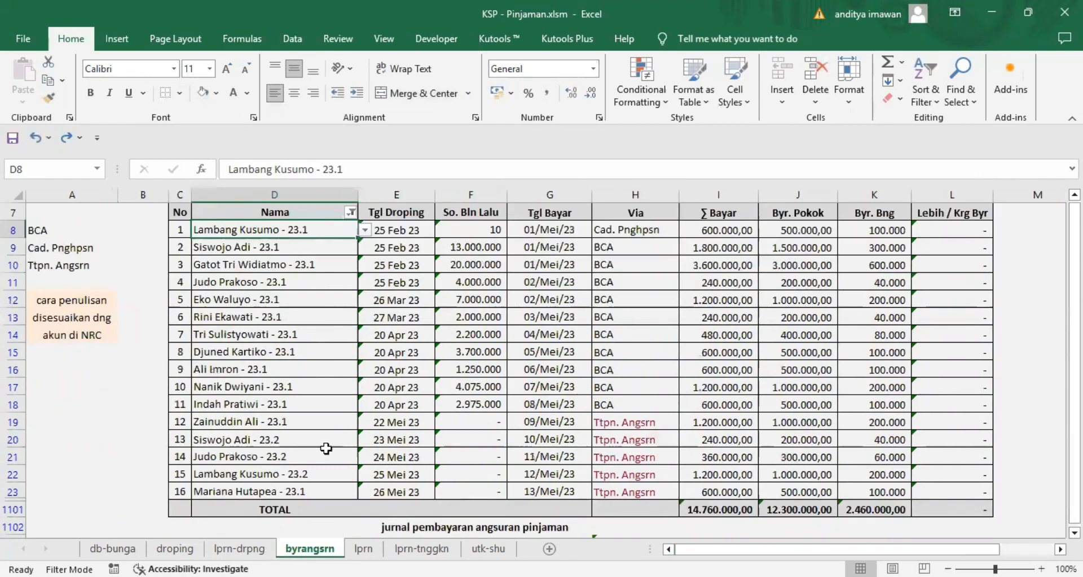
click(350, 212)
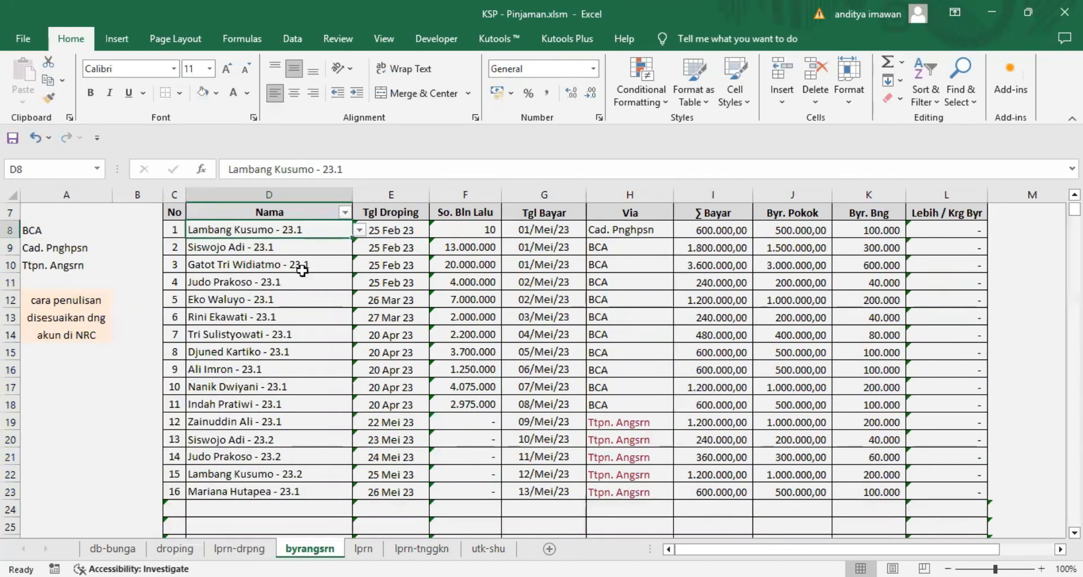
- Examine the member choices offered in empty Nama cell D26, close the list without choosing, and return to D8
scroll(325, 339, down, 3)
click(344, 384)
click(360, 387)
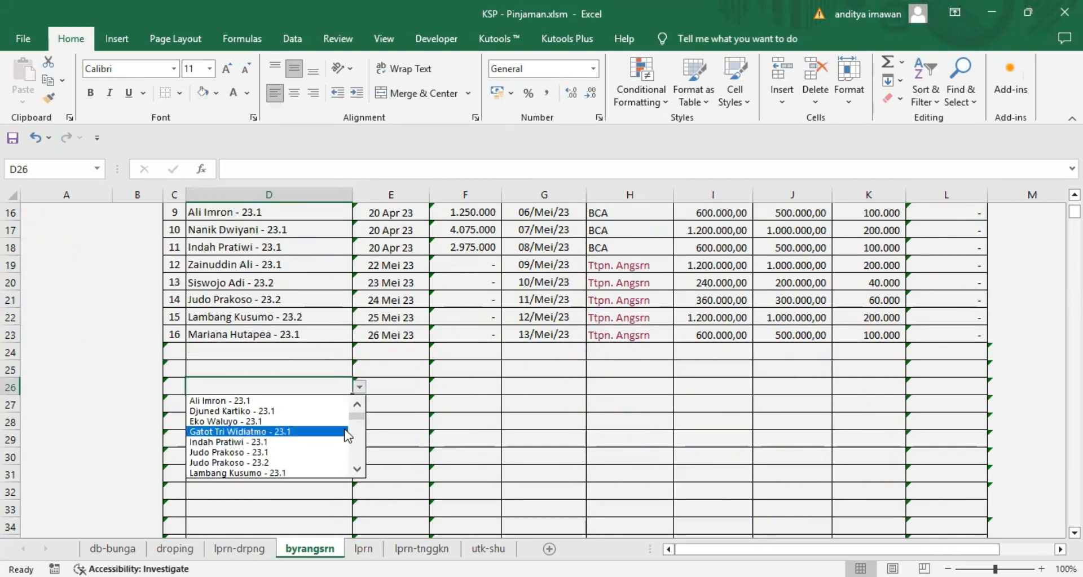
scroll(359, 441, down, 2)
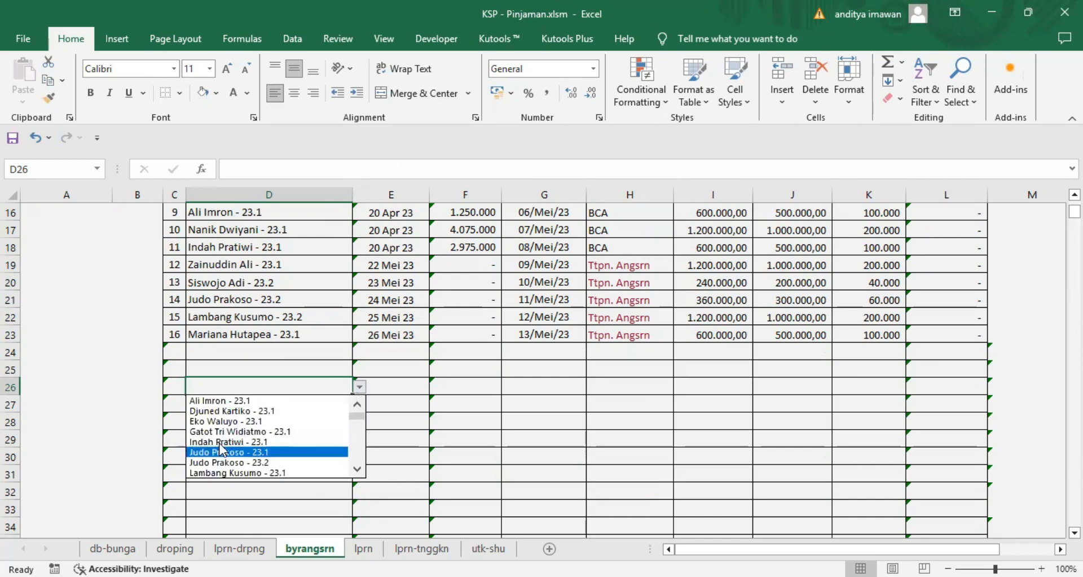
click(293, 362)
scroll(303, 367, up, 3)
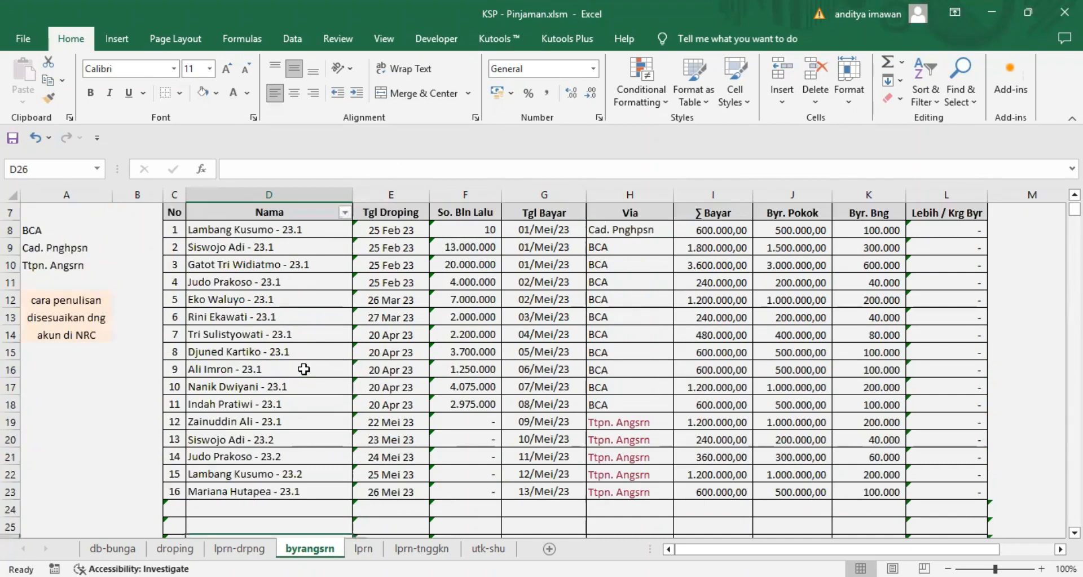
scroll(304, 368, up, 2)
click(286, 334)
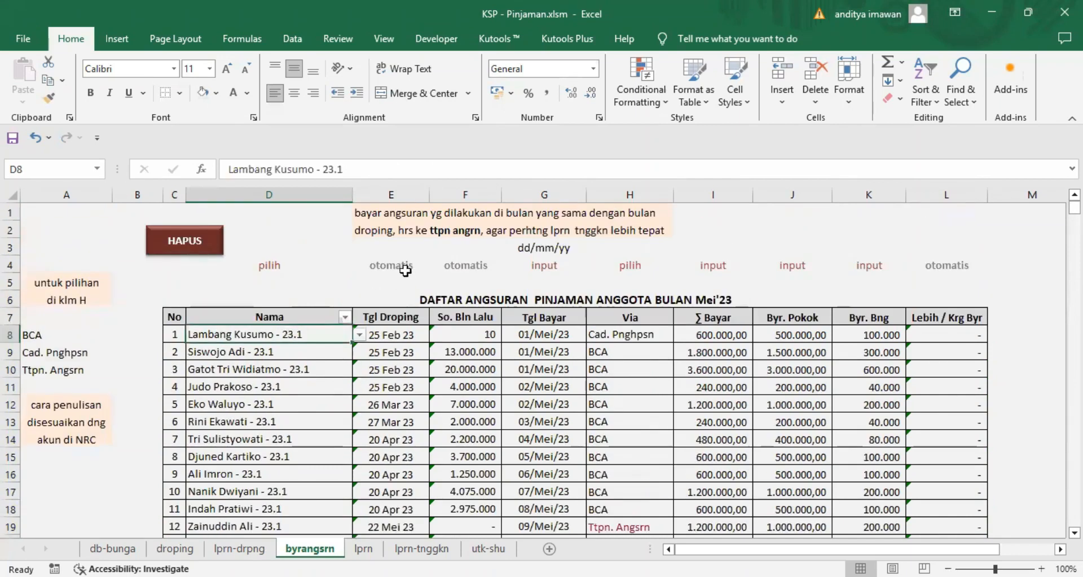
- Examine the otomatis, input and pilih markers in E4:H4 and the dd/mm/yy date format note in G3
drag(395, 265, 433, 265)
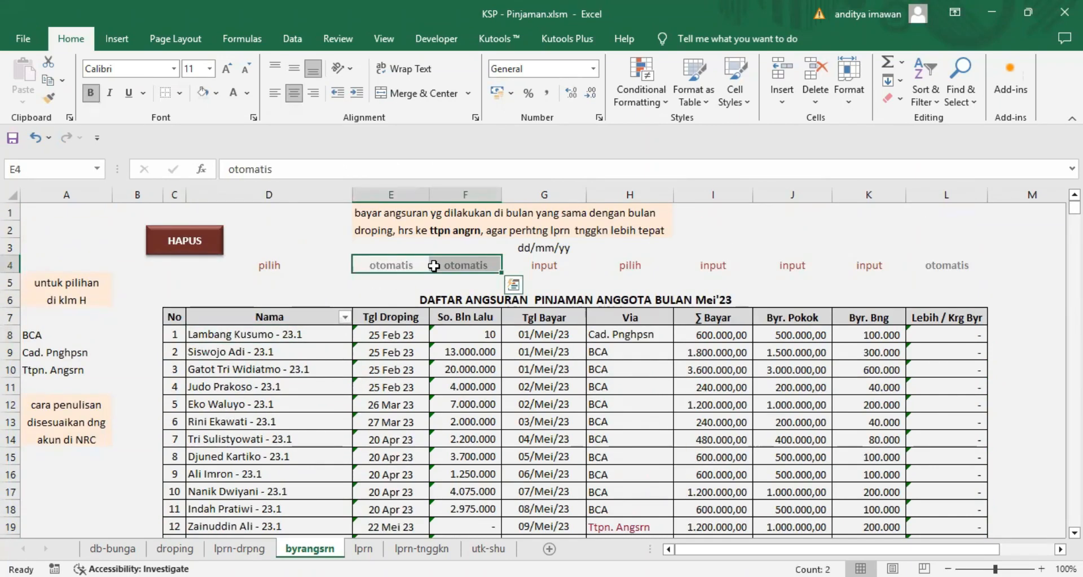
click(535, 269)
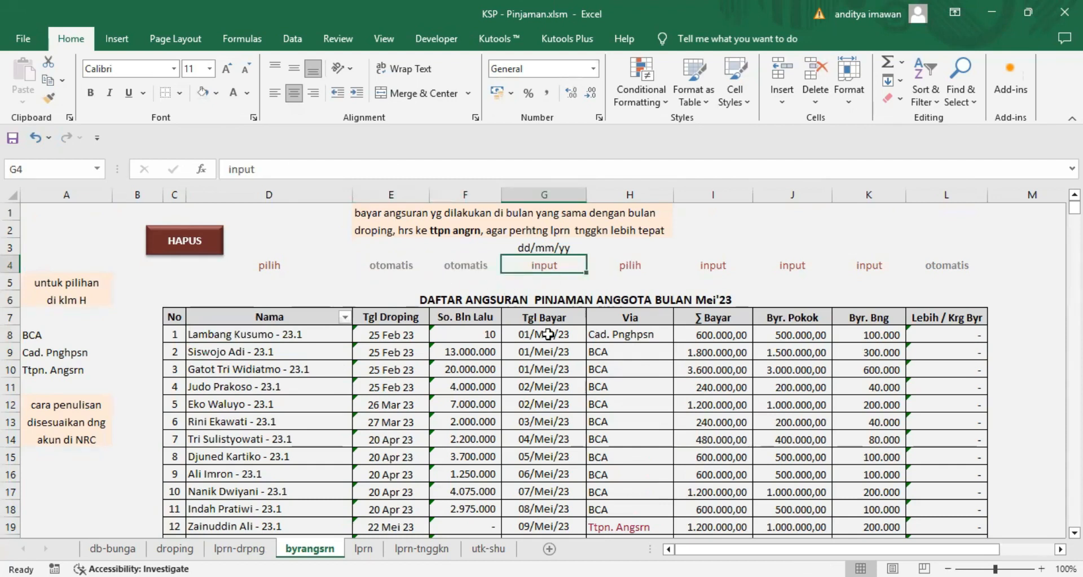
click(551, 247)
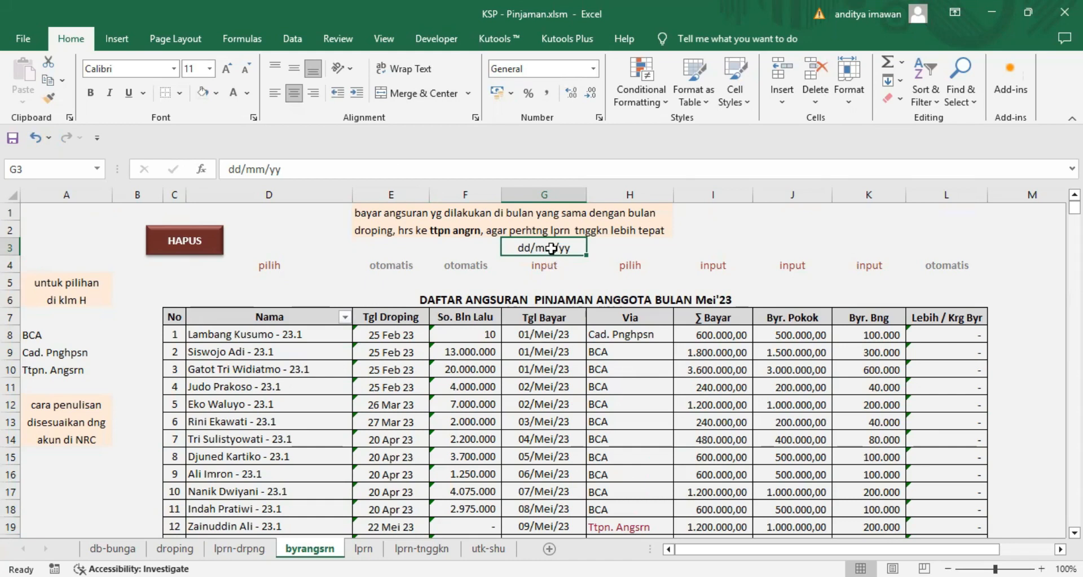
click(631, 265)
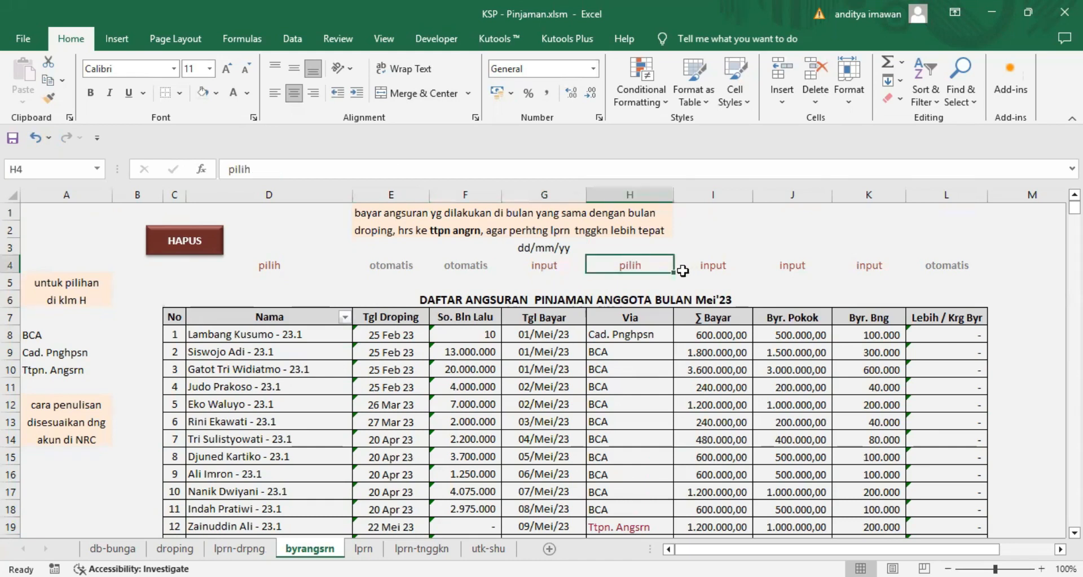
- Examine the Via source entries in A8:A10, the account naming note in A12:A14, and Via cells H8 and H9
click(660, 334)
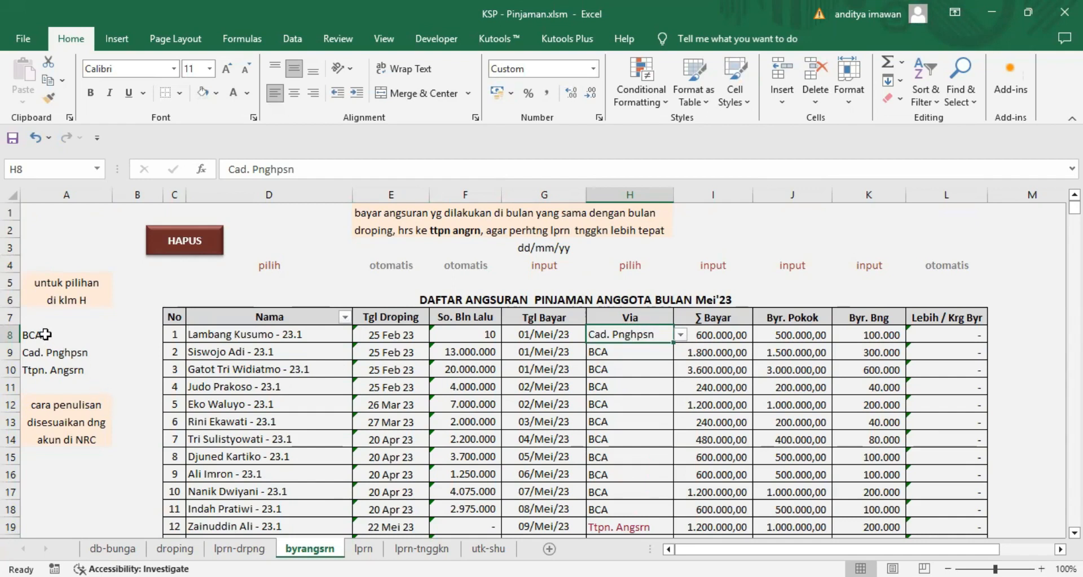
drag(45, 334, 44, 370)
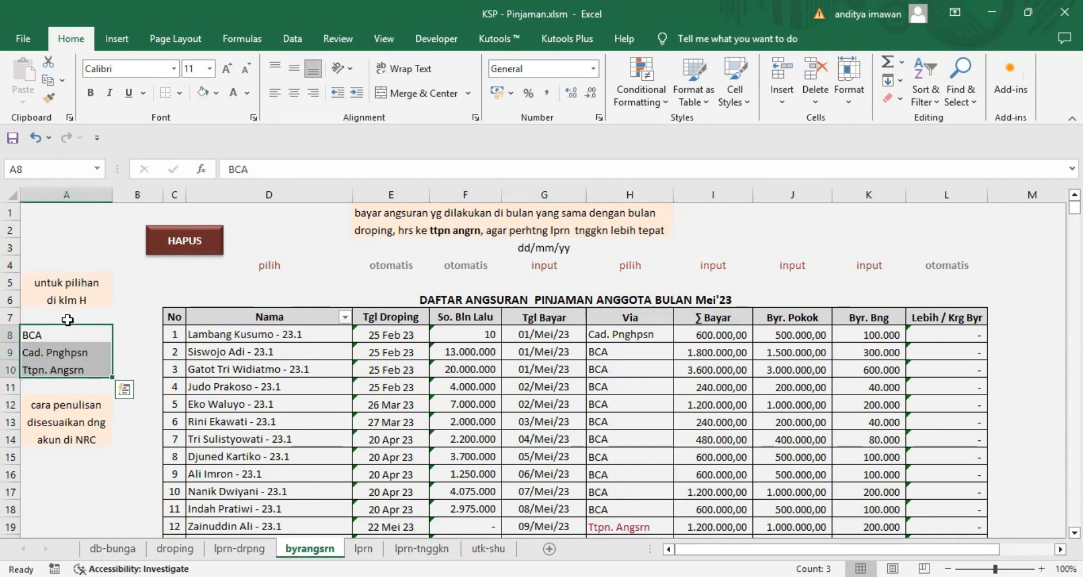
drag(47, 406, 107, 429)
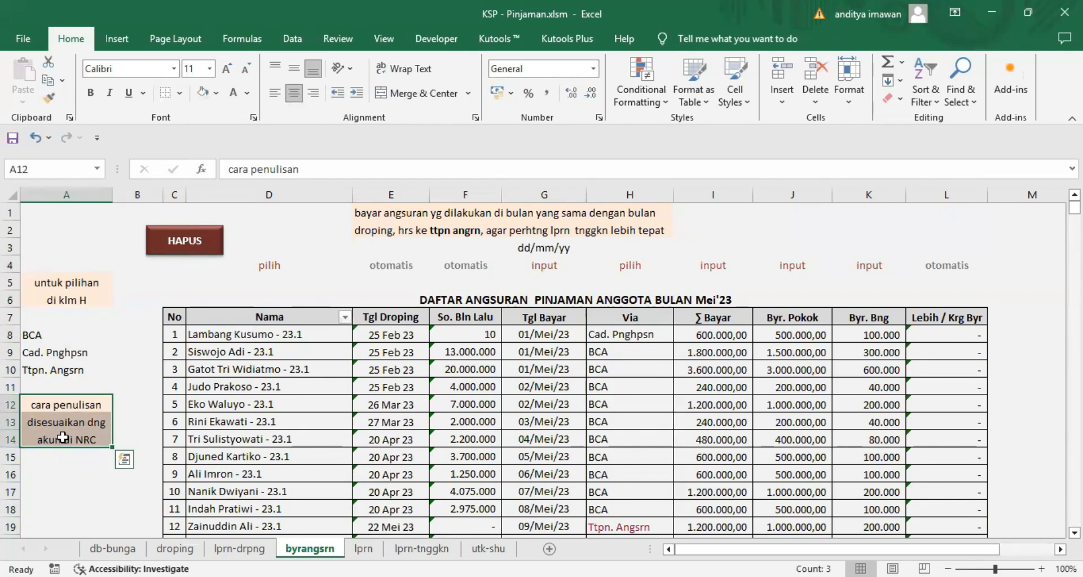
click(35, 336)
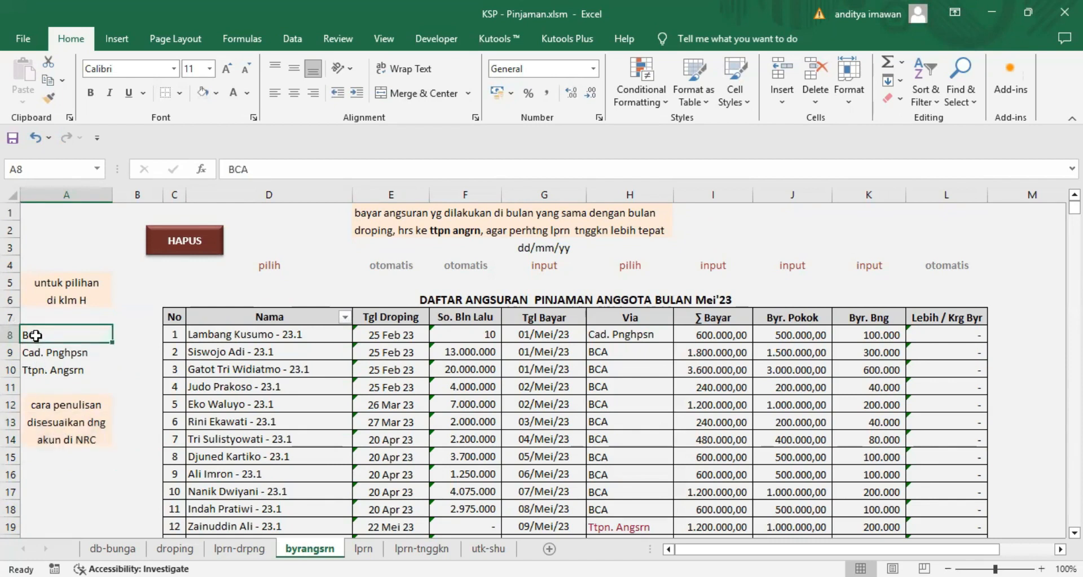
click(58, 354)
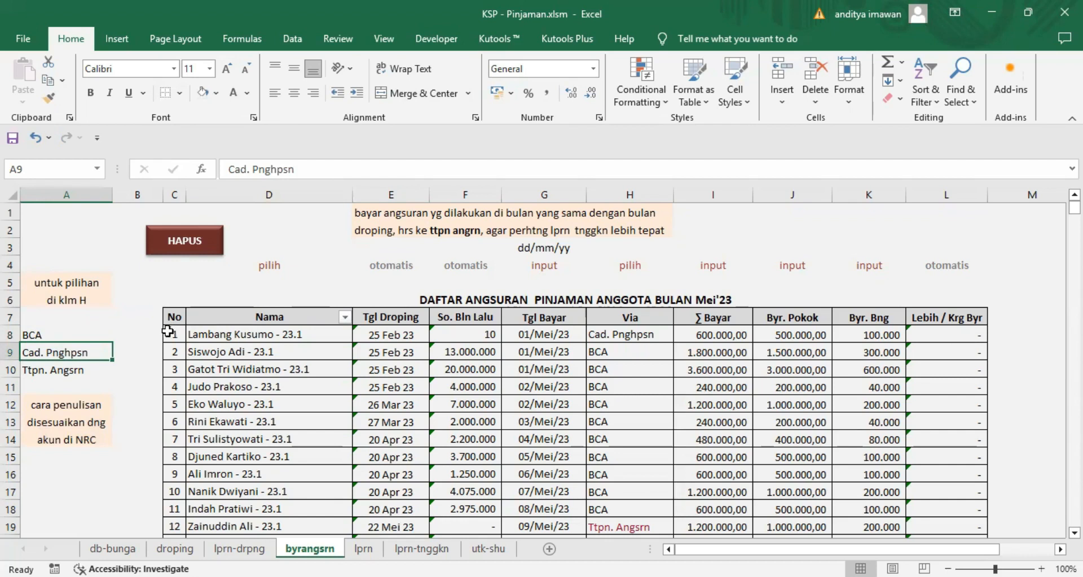
click(69, 370)
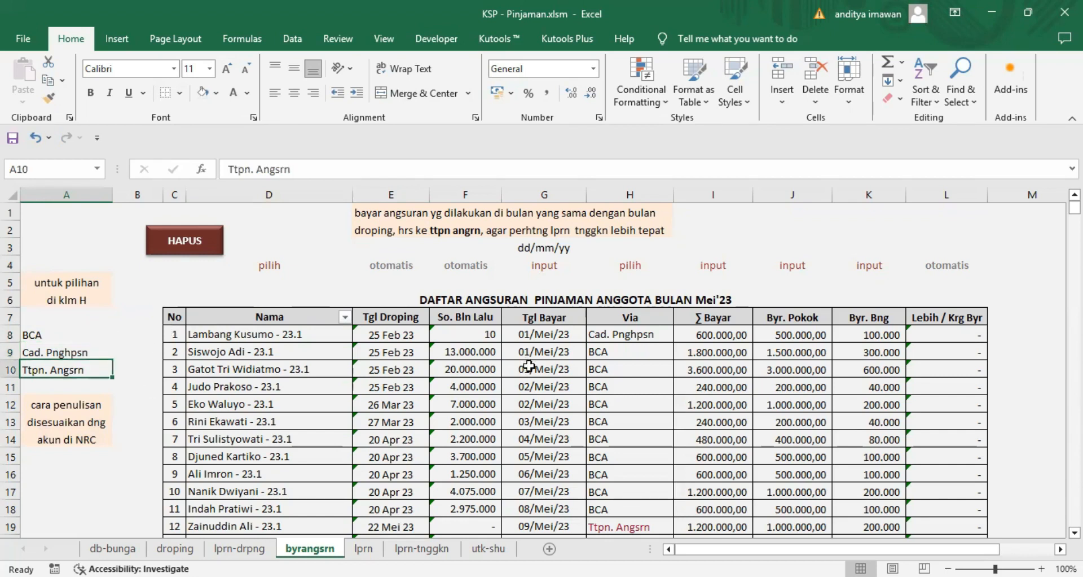
click(626, 353)
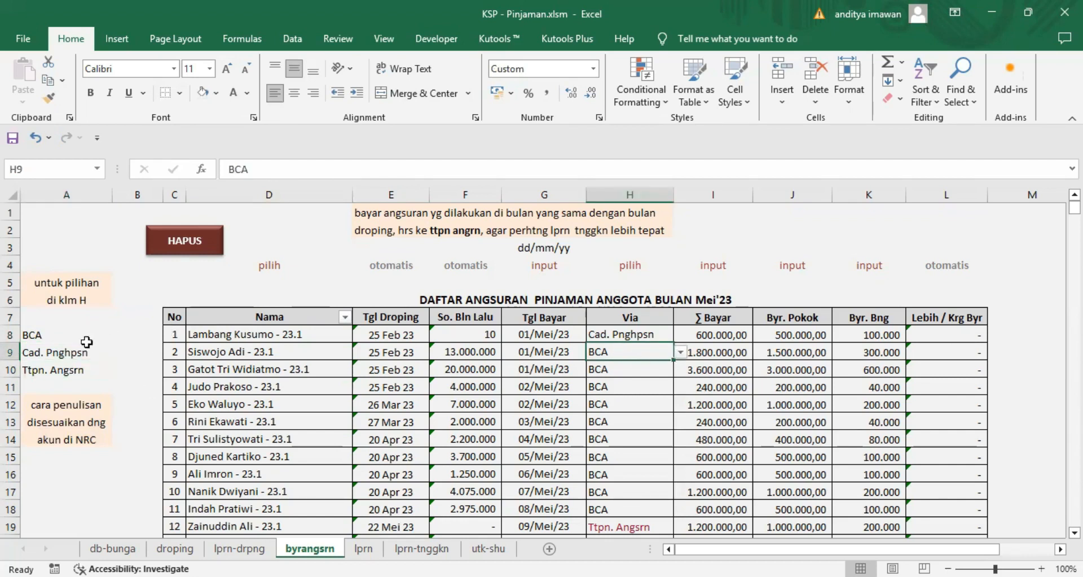
- Try replacing the bank name in A8 with BXXXX, check the Via choices in H9, and undo the replacement
click(56, 332)
text(BXXXX)
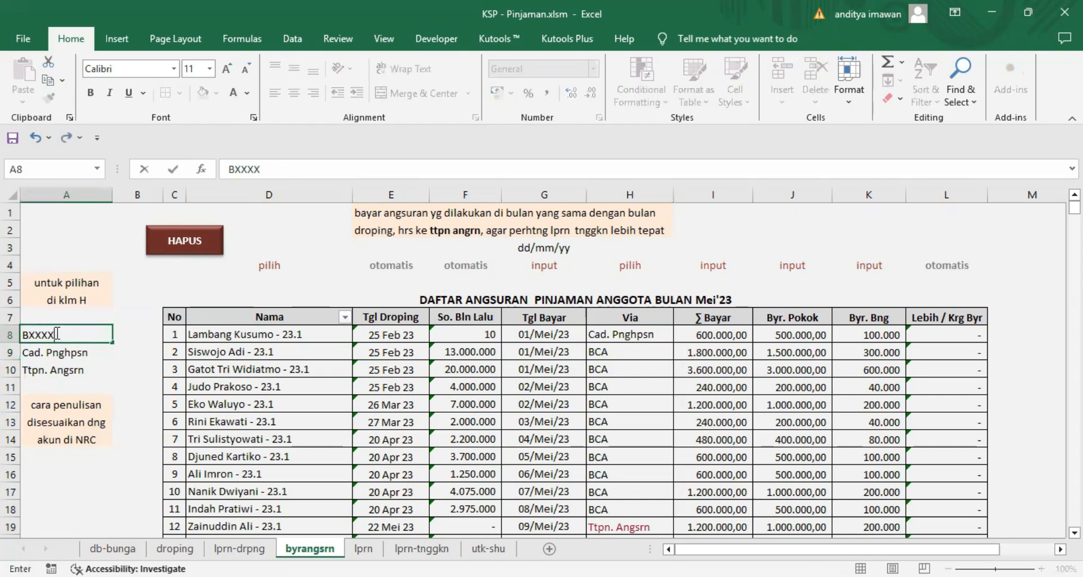
key(Return)
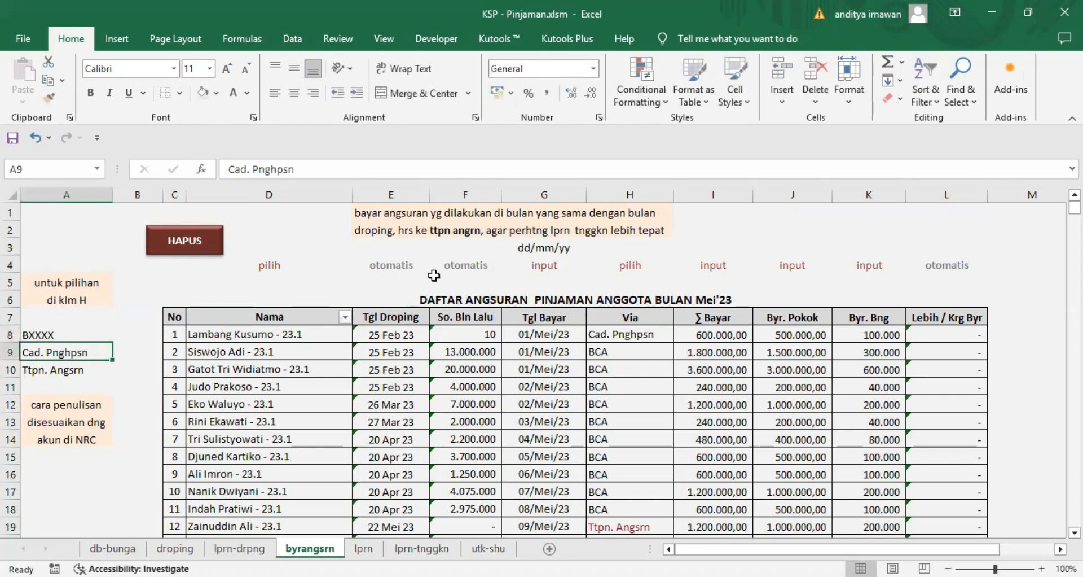
click(656, 345)
click(681, 352)
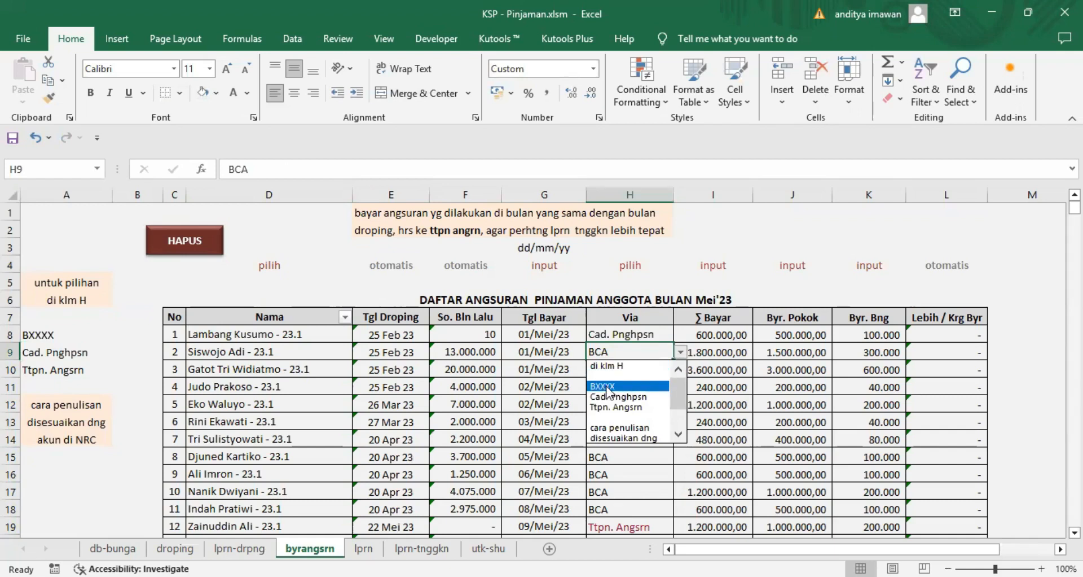
key(Escape)
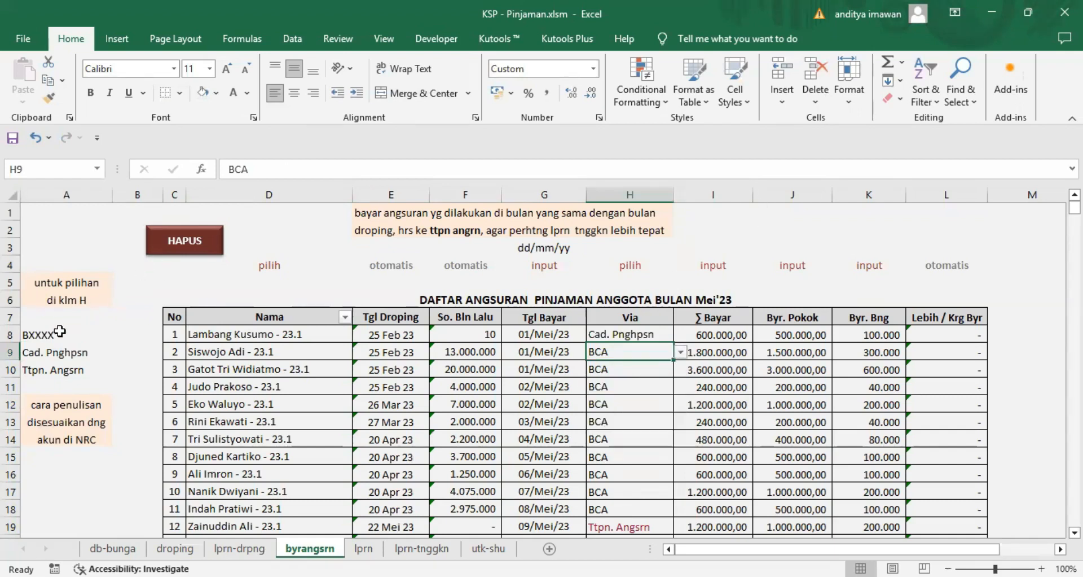
drag(63, 331, 50, 299)
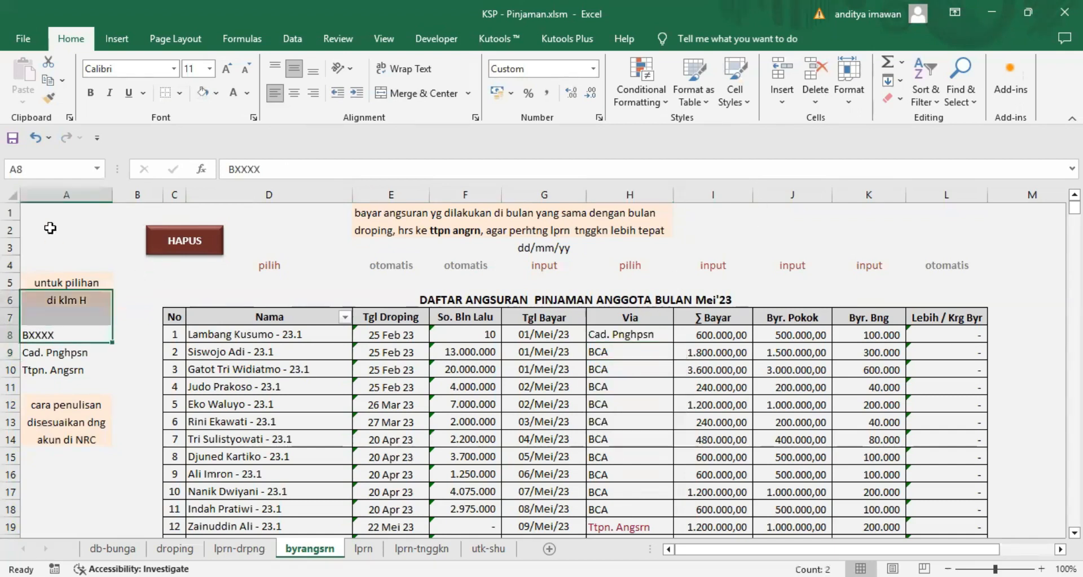
click(49, 331)
click(35, 137)
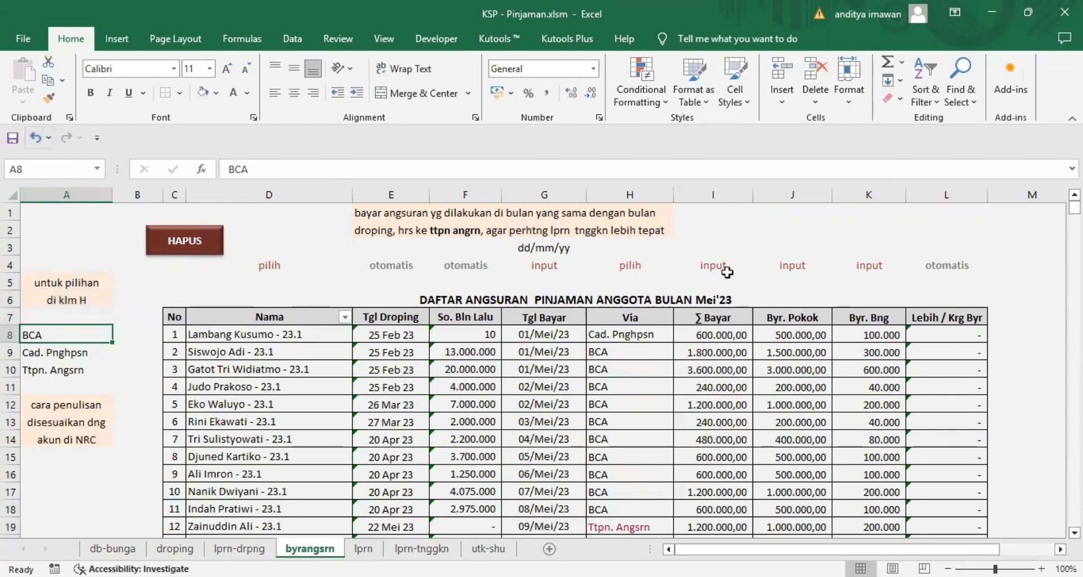
- Examine the Via choices offered in cell H8 and keep Cad. Pnghpsn selected
click(631, 335)
click(680, 335)
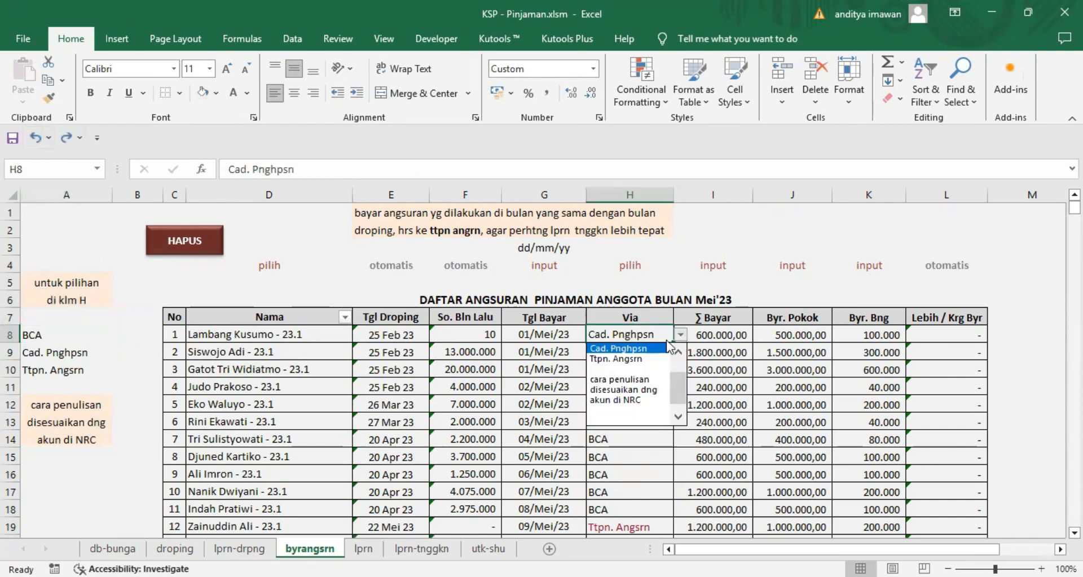
click(626, 348)
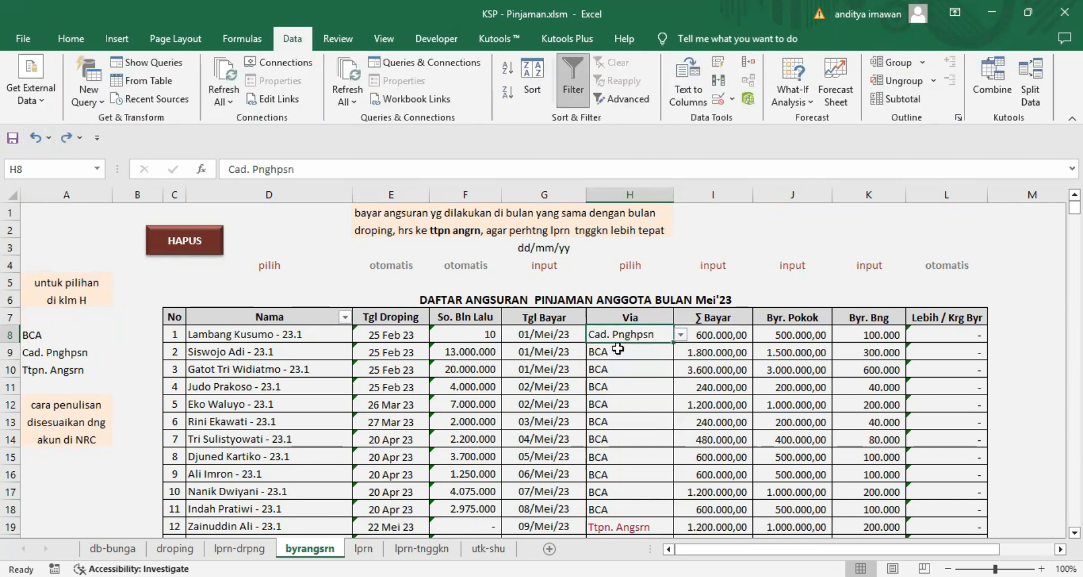
- Change the list validation source for the Via cells in column H, including the blank rows below, to =$A$7:$A$11
click(624, 353)
drag(624, 353, 648, 510)
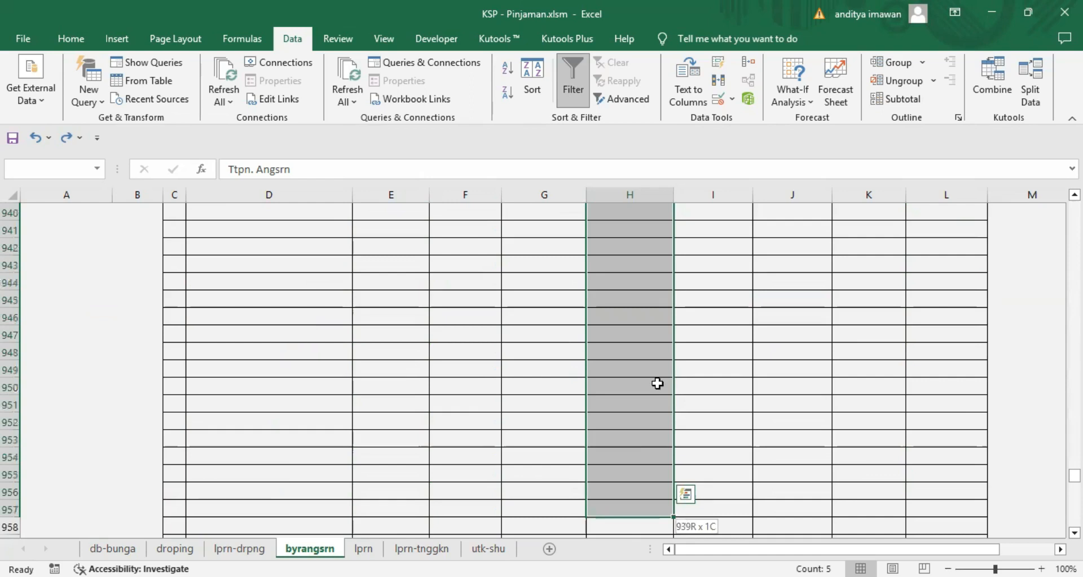
click(730, 100)
click(751, 118)
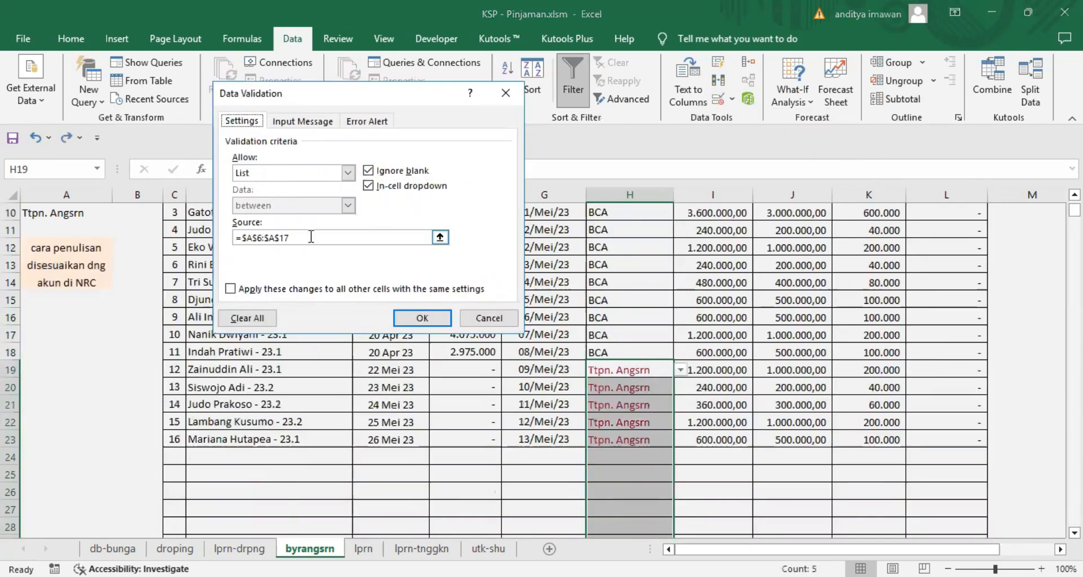
click(301, 237)
key(BackSpace)
key(BackSpace)
key(BackSpace)
key(BackSpace)
key(BackSpace)
key(BackSpace)
key(BackSpace)
key(BackSpace)
key(BackSpace)
key(BackSpace)
key(BackSpace)
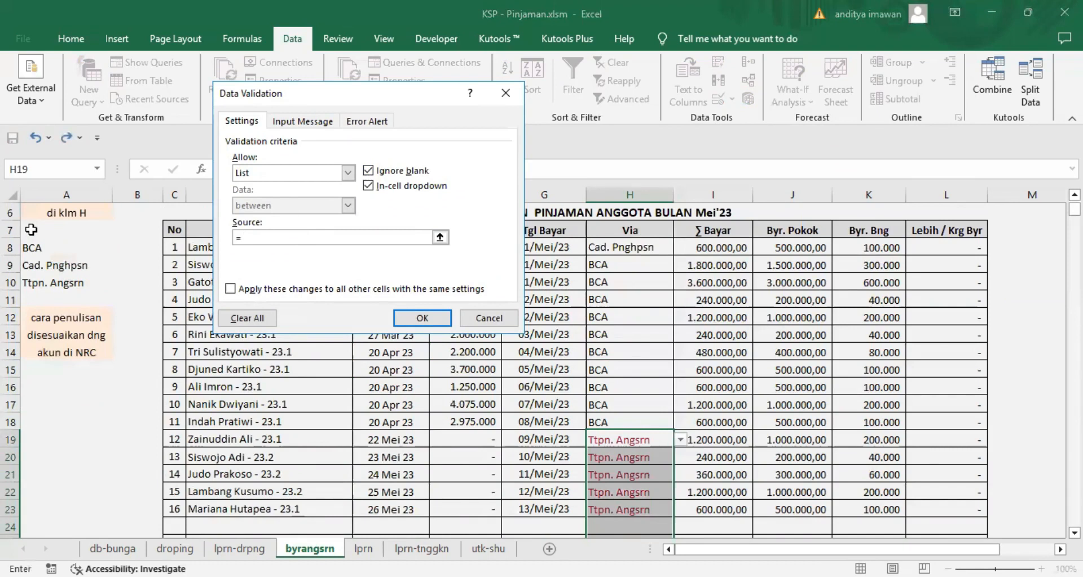
drag(31, 229, 47, 301)
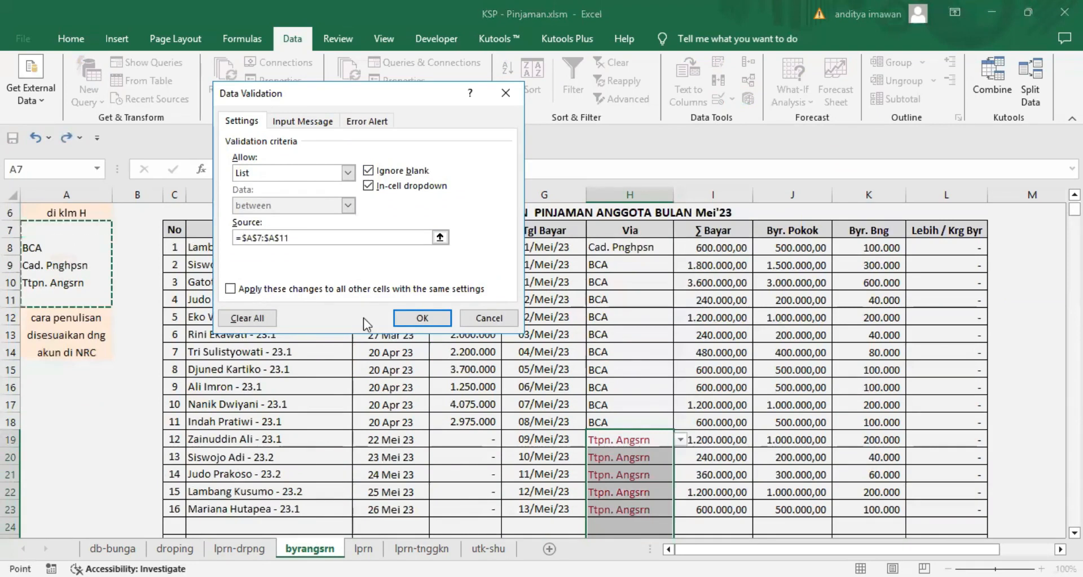
click(423, 319)
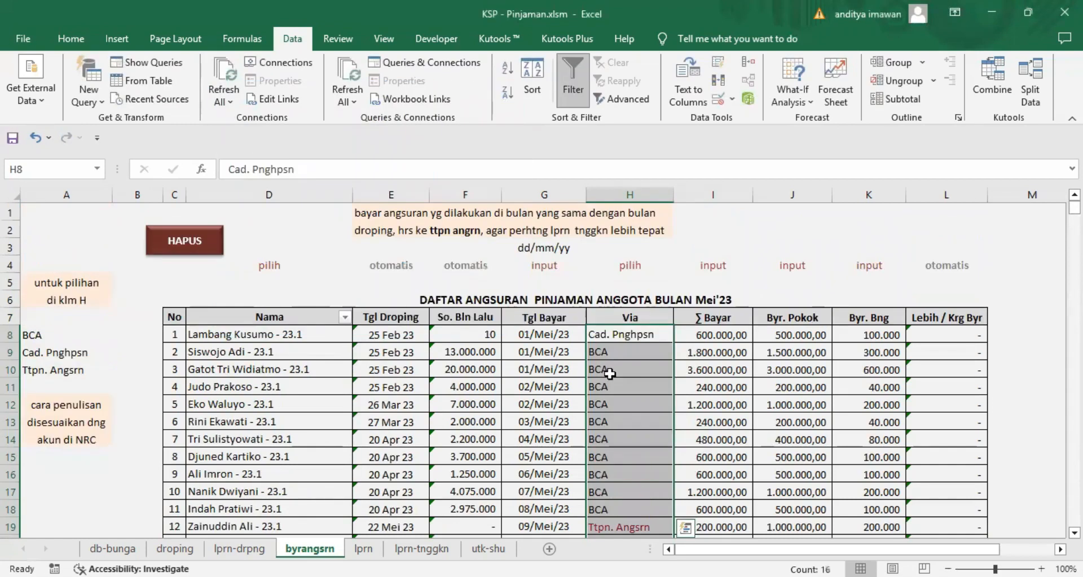
- Check the Via choices offered in cell H10 against the revised source range
click(610, 373)
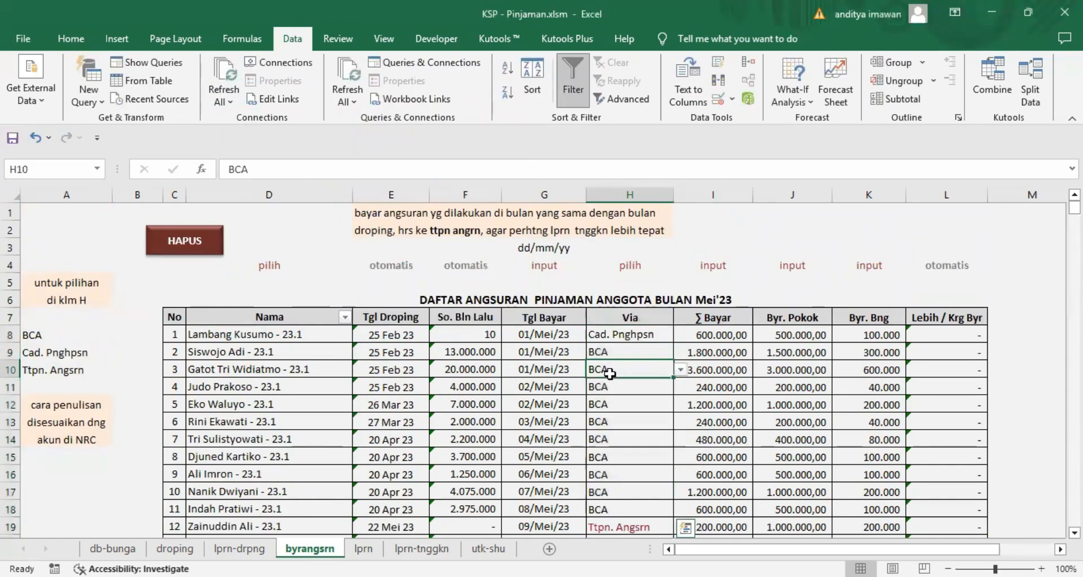
click(680, 370)
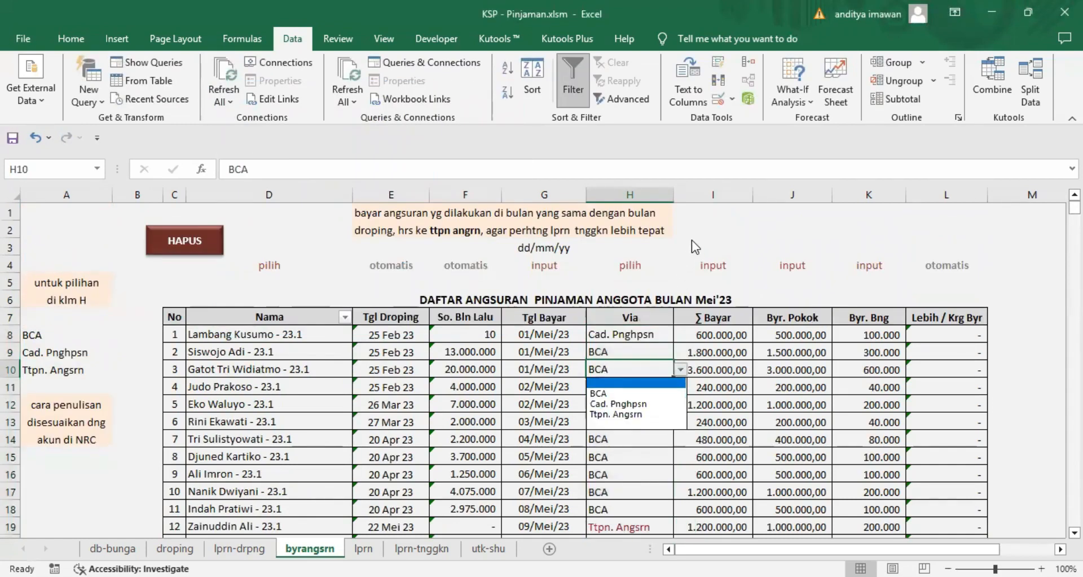
- Check which payment-method choices the Via list offers in cell H17
click(652, 488)
click(631, 491)
click(681, 491)
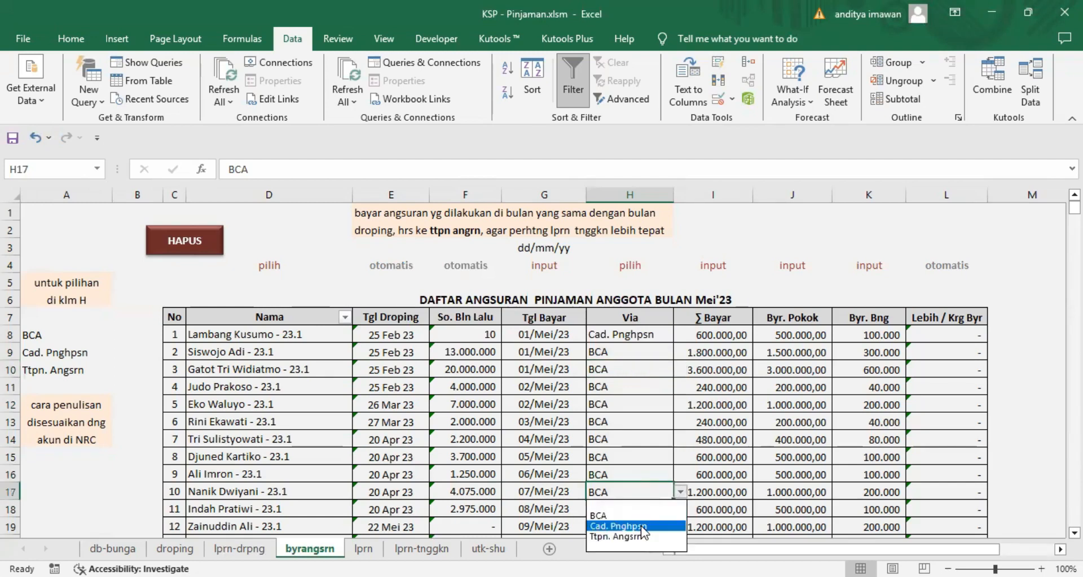
key(Escape)
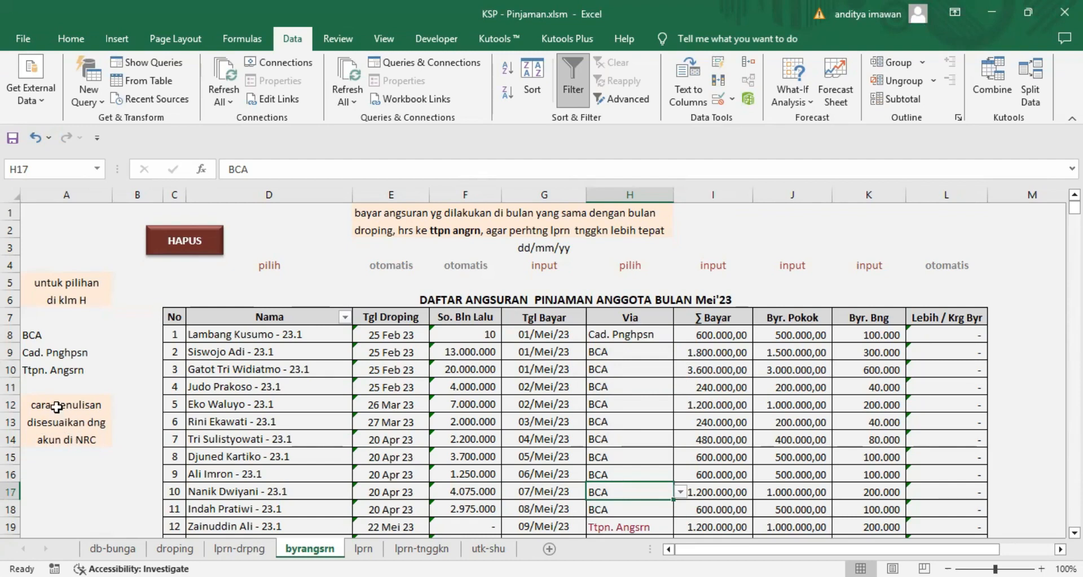
click(28, 391)
drag(30, 401, 34, 422)
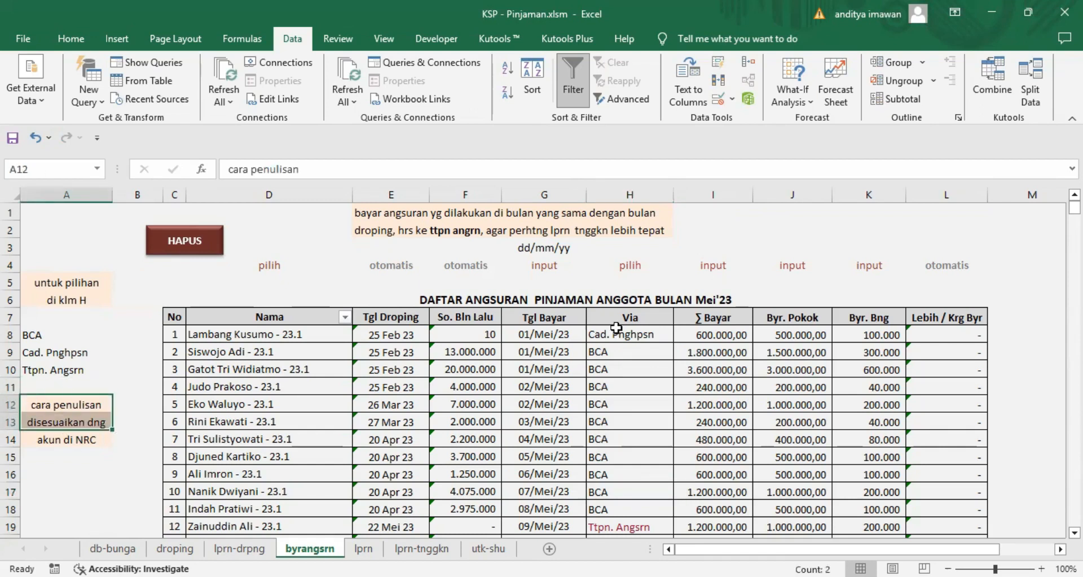
click(719, 99)
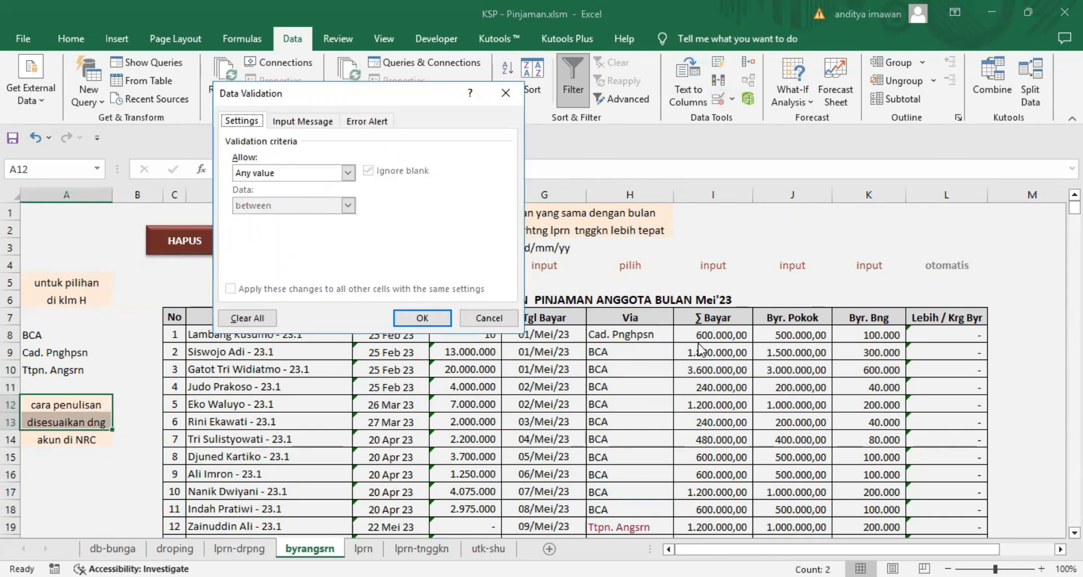
click(422, 317)
- Inspect the data validation rule and list source range behind Via cell H9, leaving the rule as it is
click(632, 352)
click(731, 99)
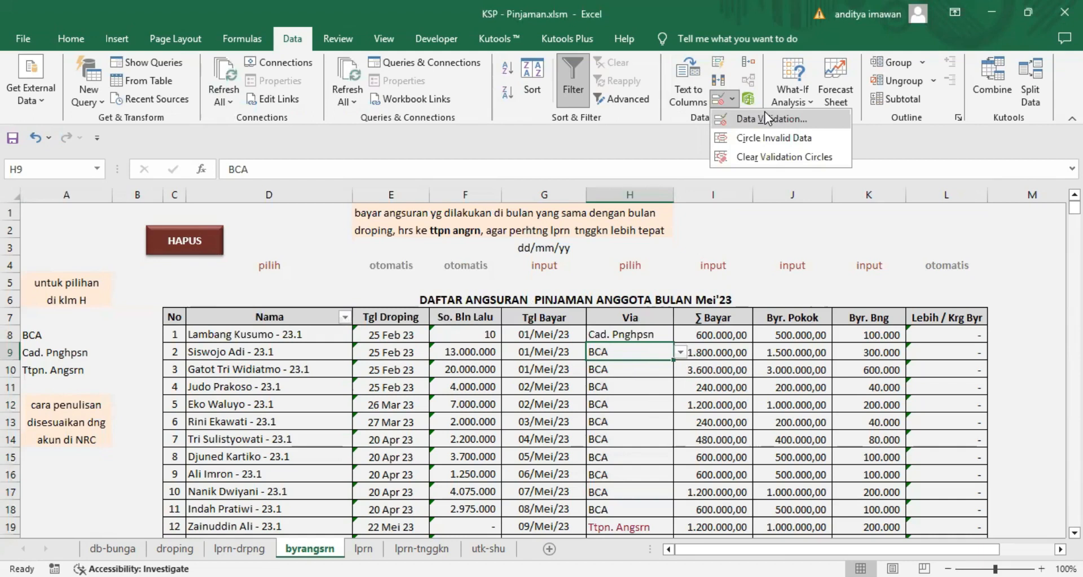
click(765, 112)
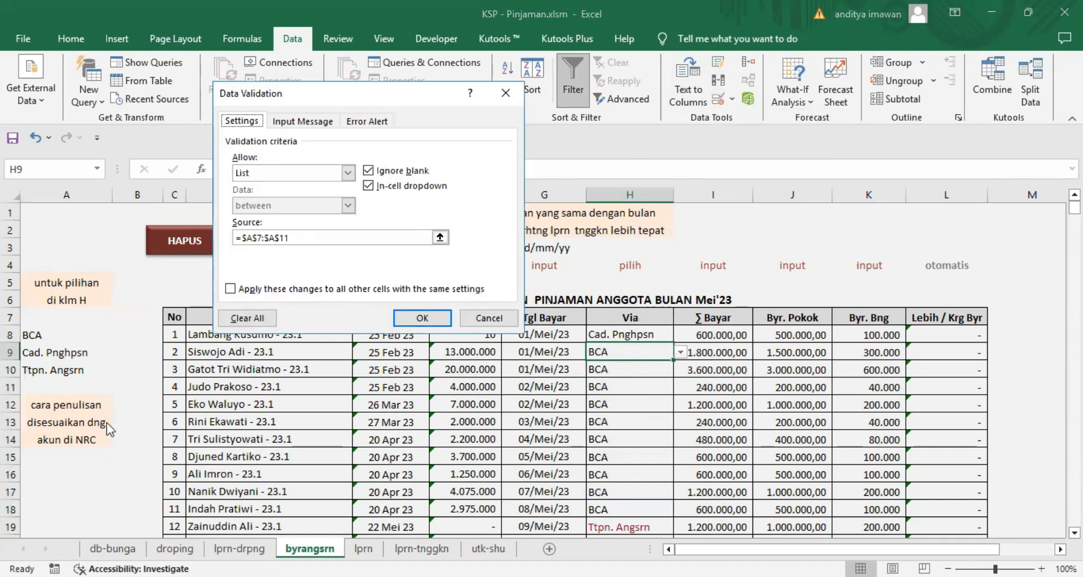
click(297, 237)
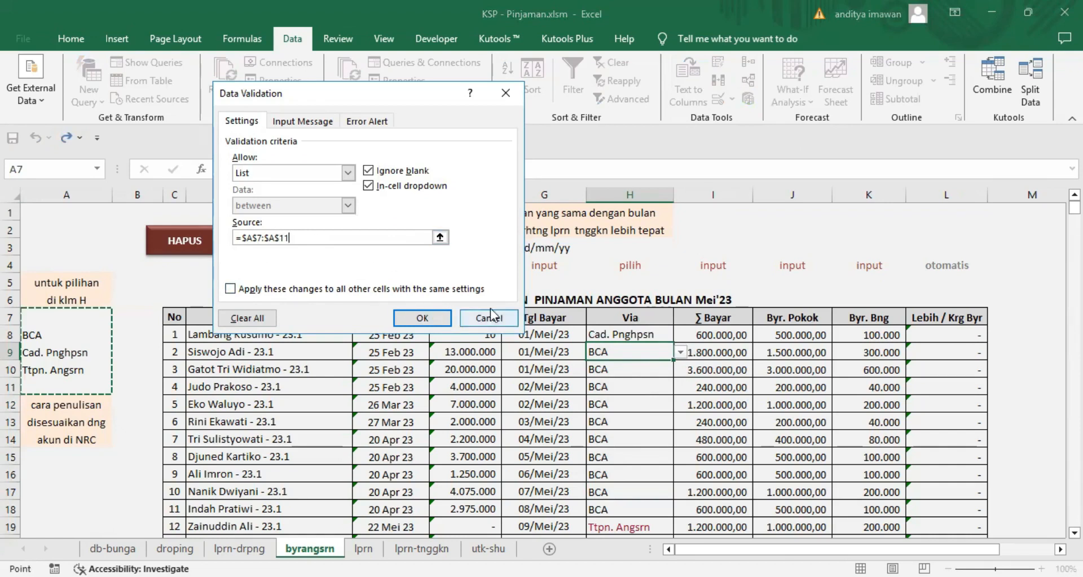
click(505, 97)
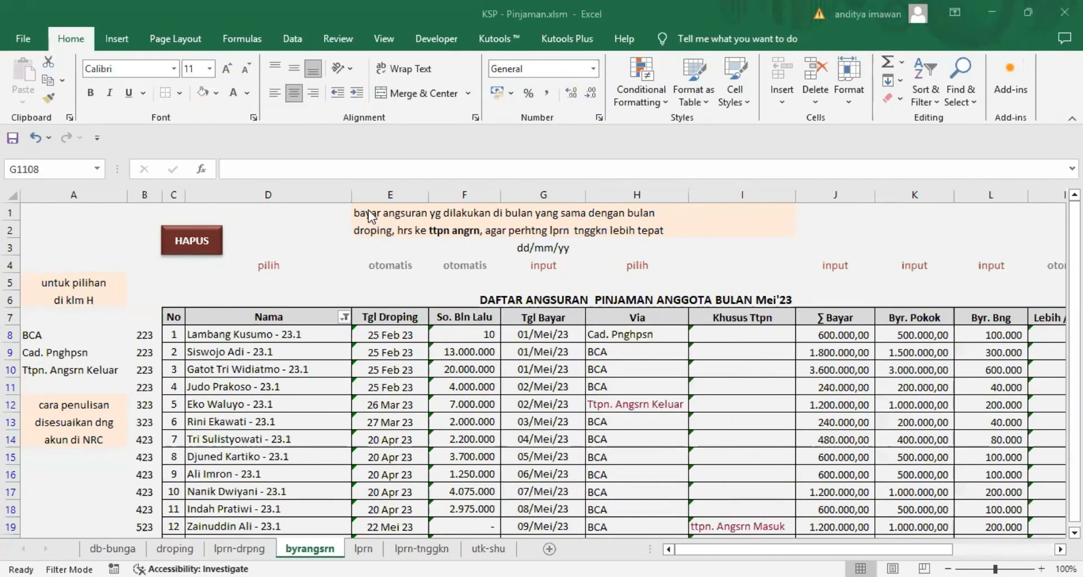
- Examine the same-month payment note in E1:E2 alongside row 19's Tgl Droping, Tgl Bayar, Via and Khusus Ttpn cells
click(377, 219)
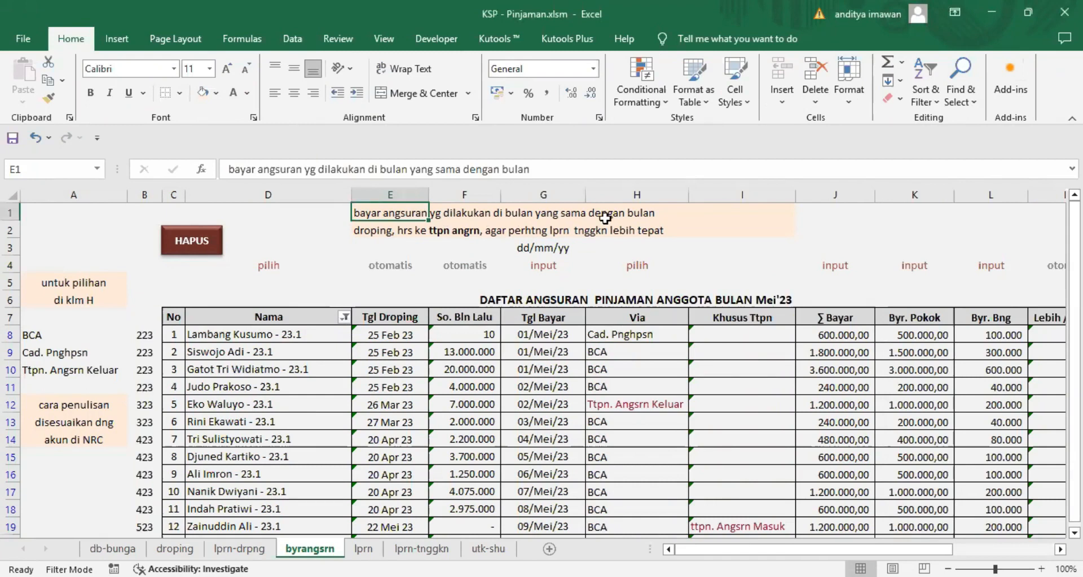
click(368, 230)
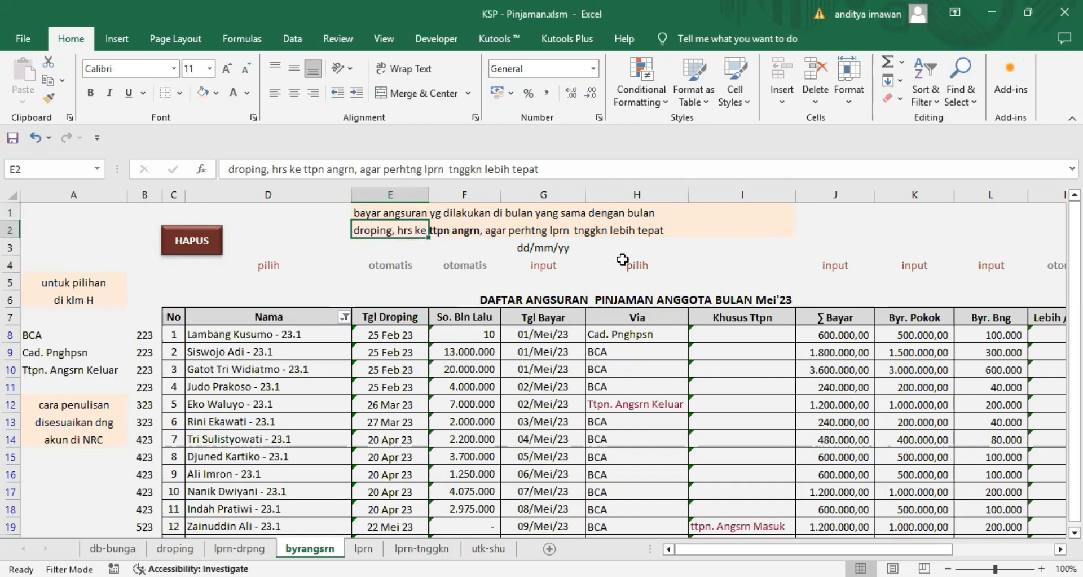
scroll(622, 259, down, 2)
scroll(622, 260, down, 1)
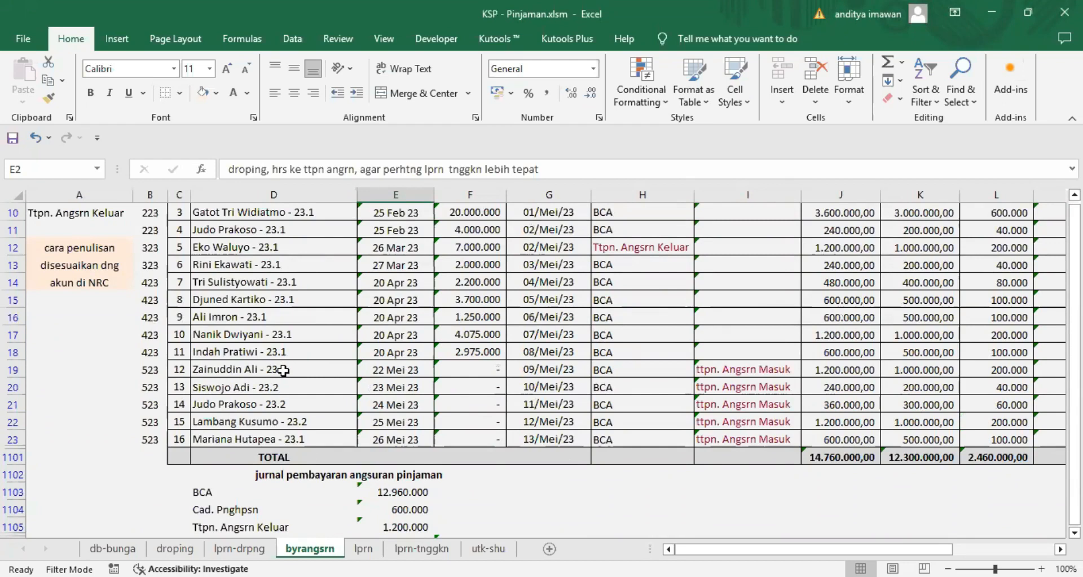
click(548, 373)
click(375, 373)
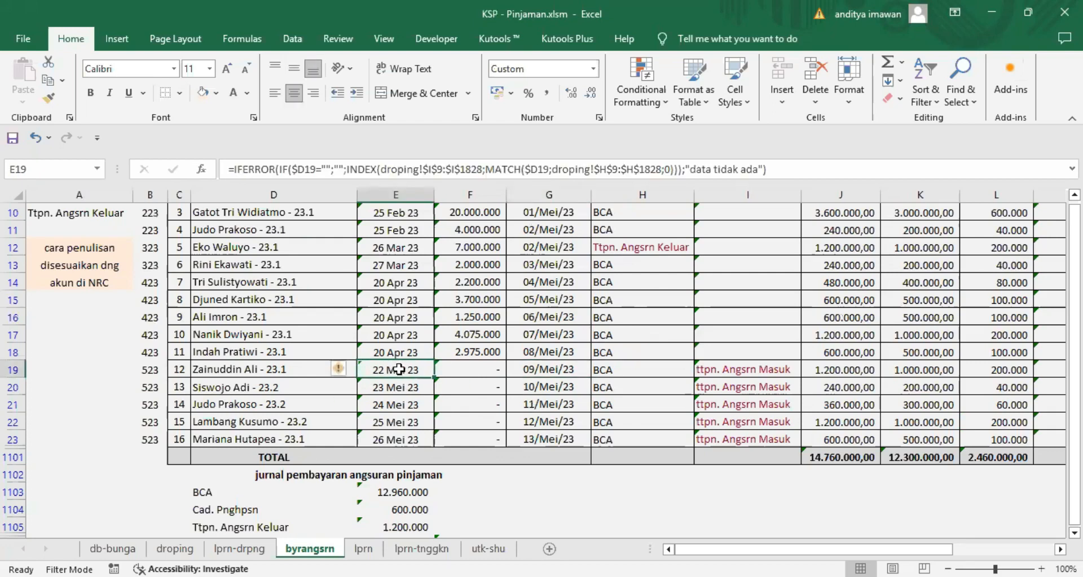
scroll(396, 368, up, 3)
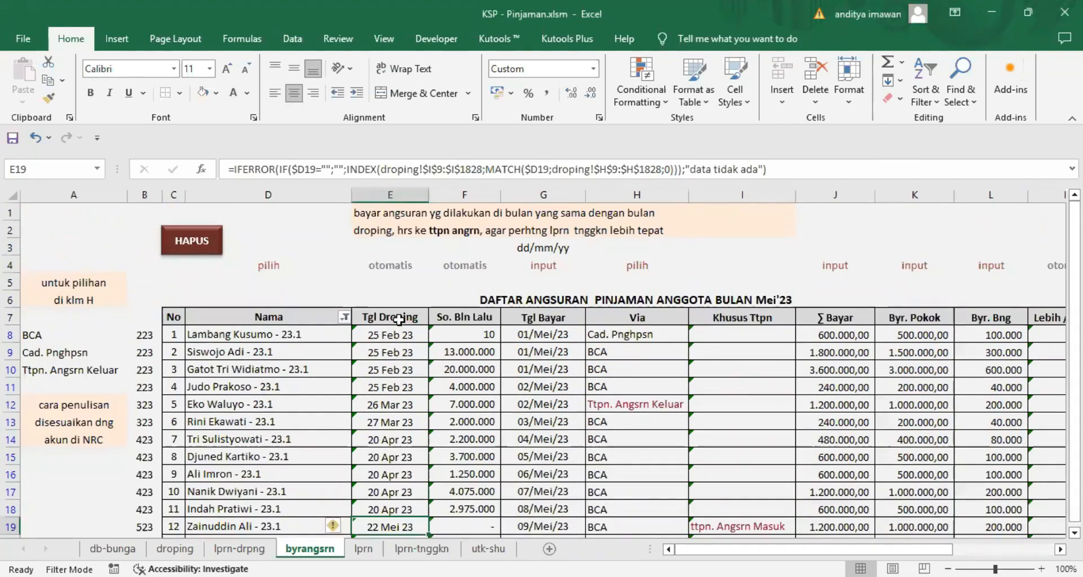
scroll(399, 372, down, 3)
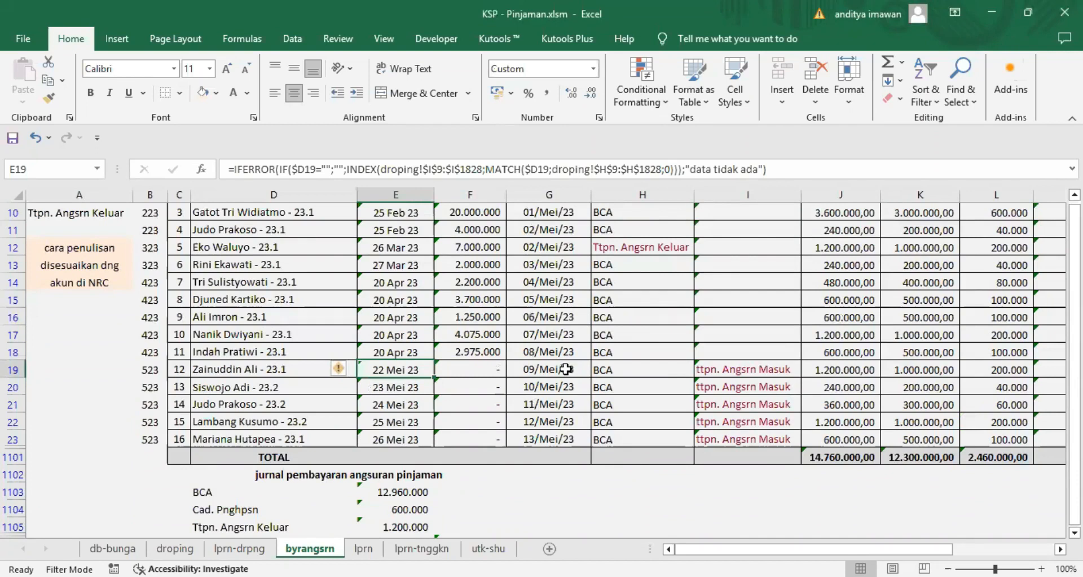
click(733, 368)
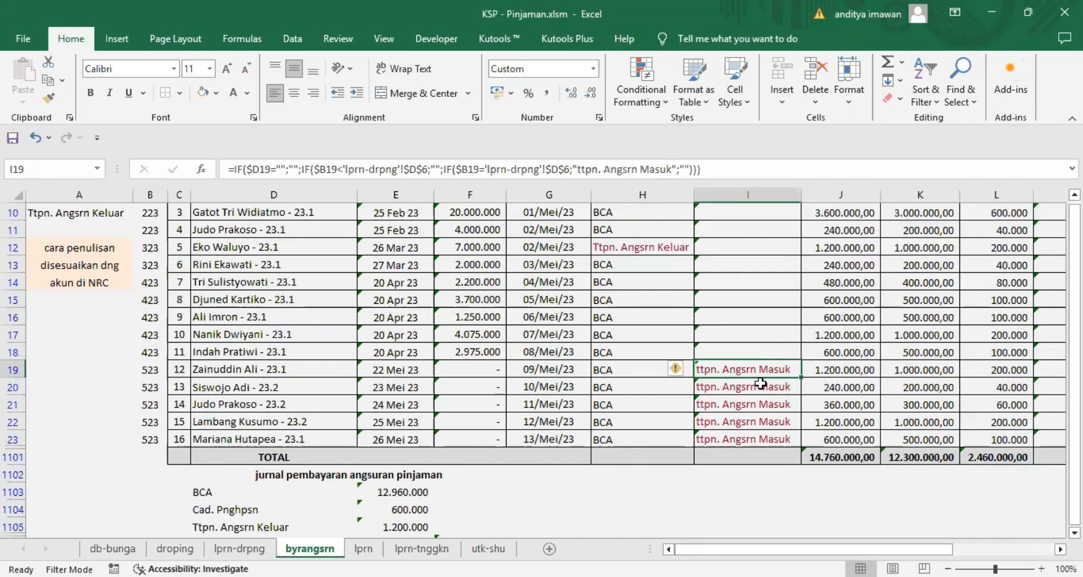
click(620, 369)
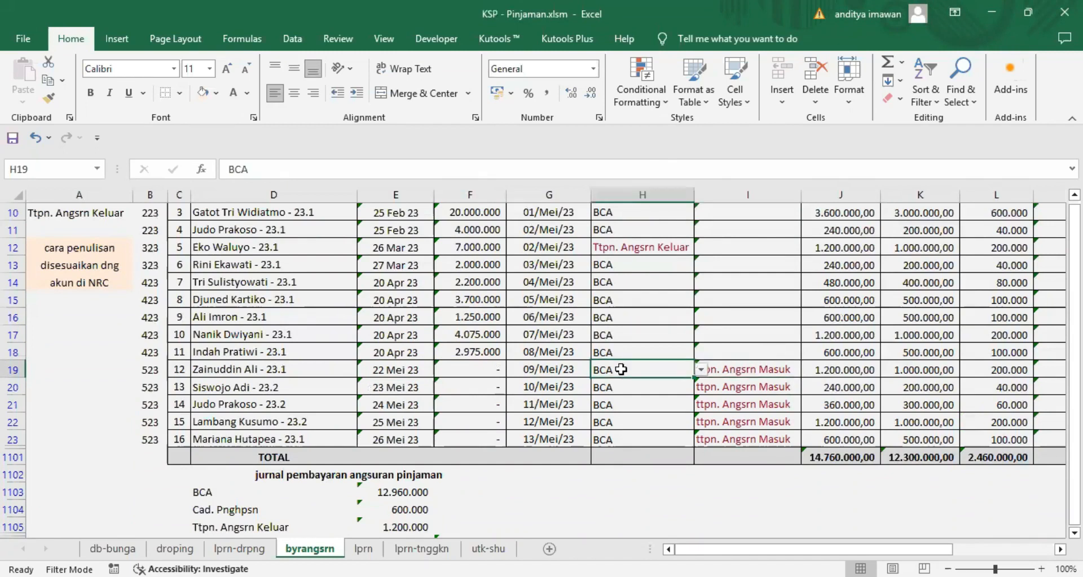
- Add "Kas" as a payment-method option in cell A7, above BCA
scroll(621, 369, up, 3)
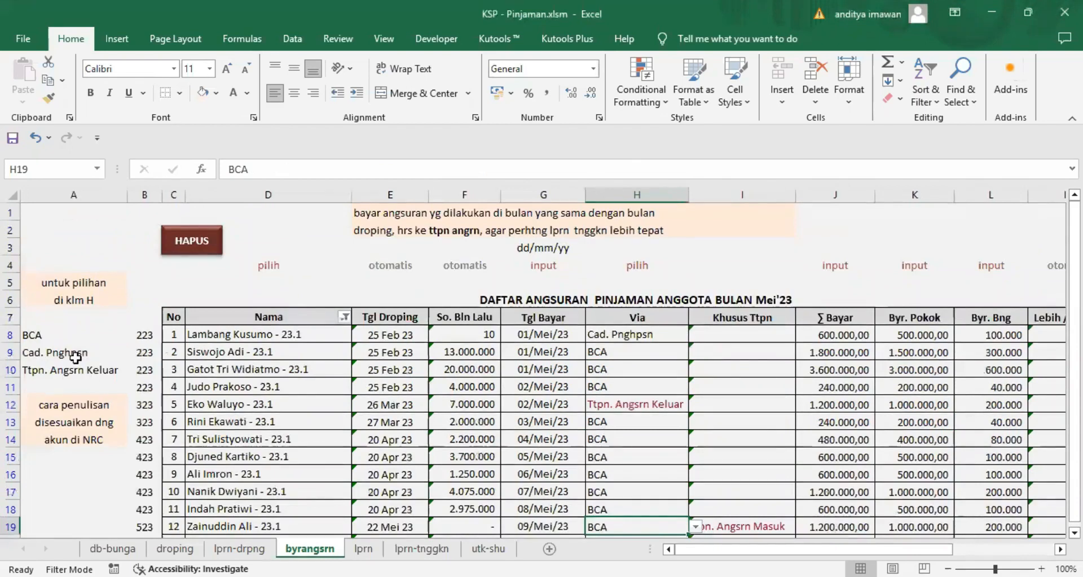
click(31, 321)
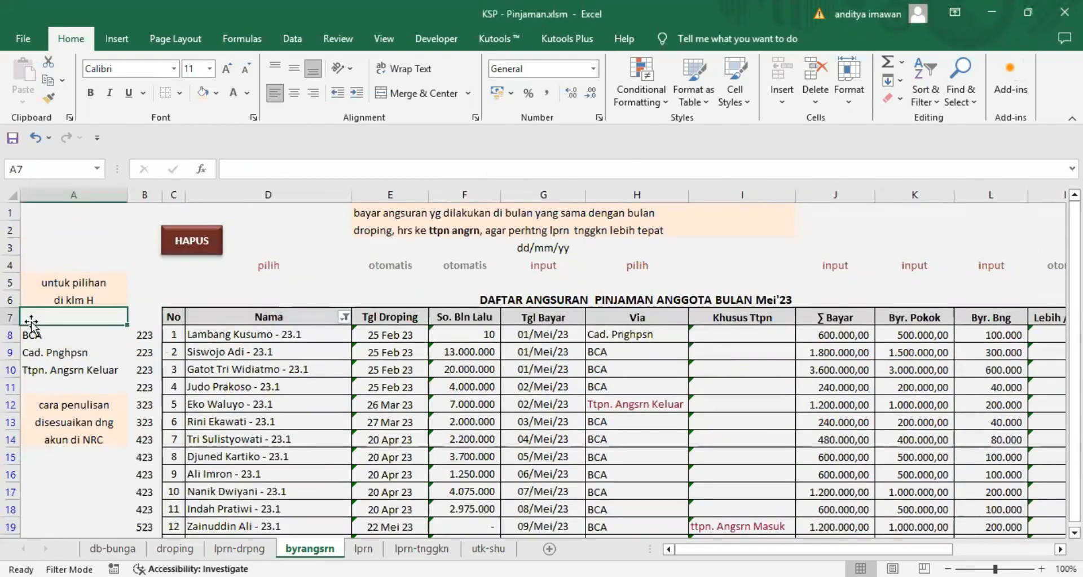
text(Ka)
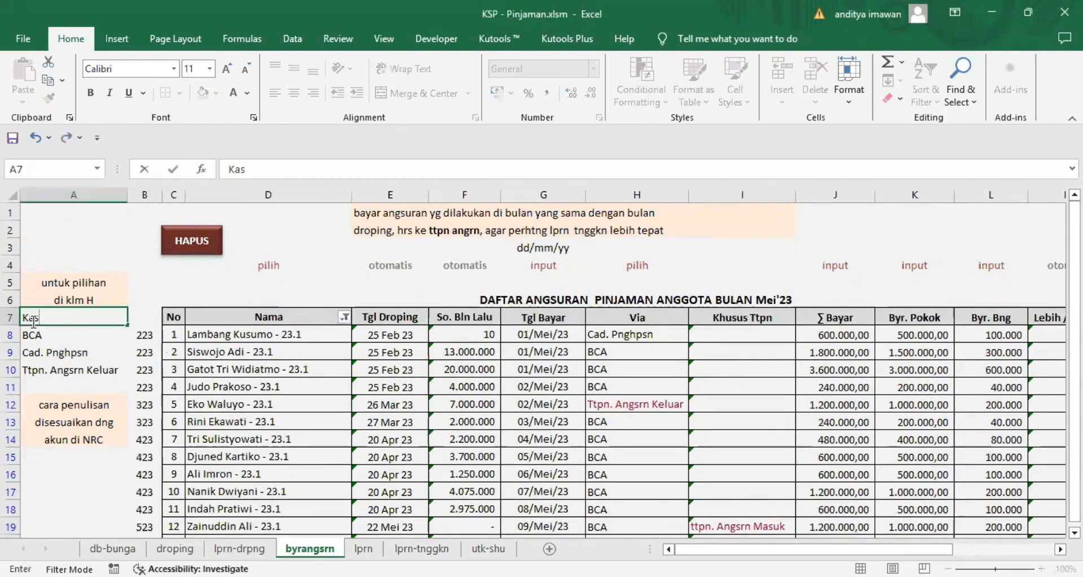
text(s)
key(Return)
- Set the Via payment method in H19 to Kas
scroll(654, 316, down, 4)
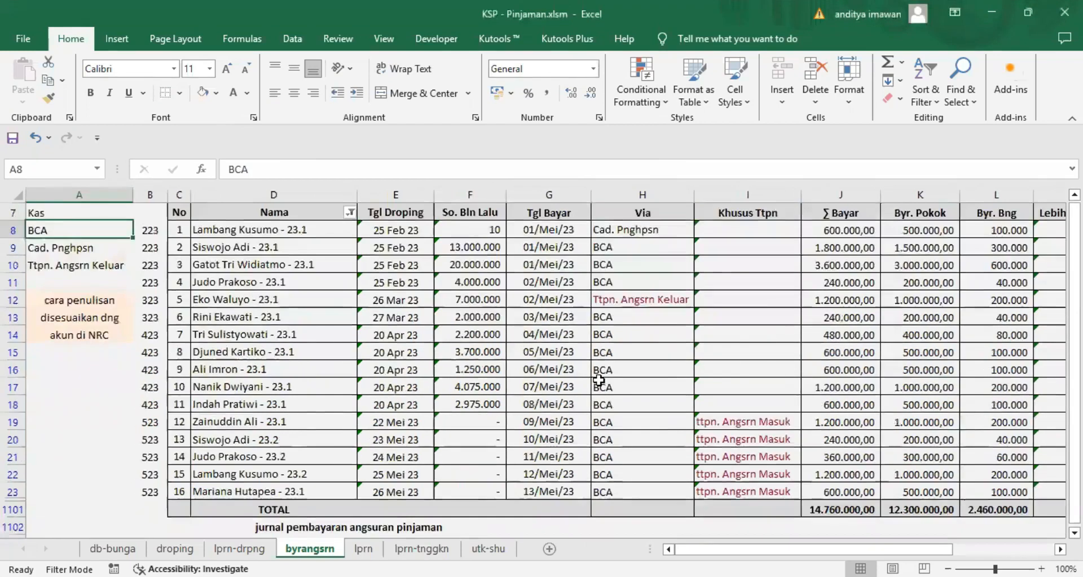
click(654, 316)
click(702, 317)
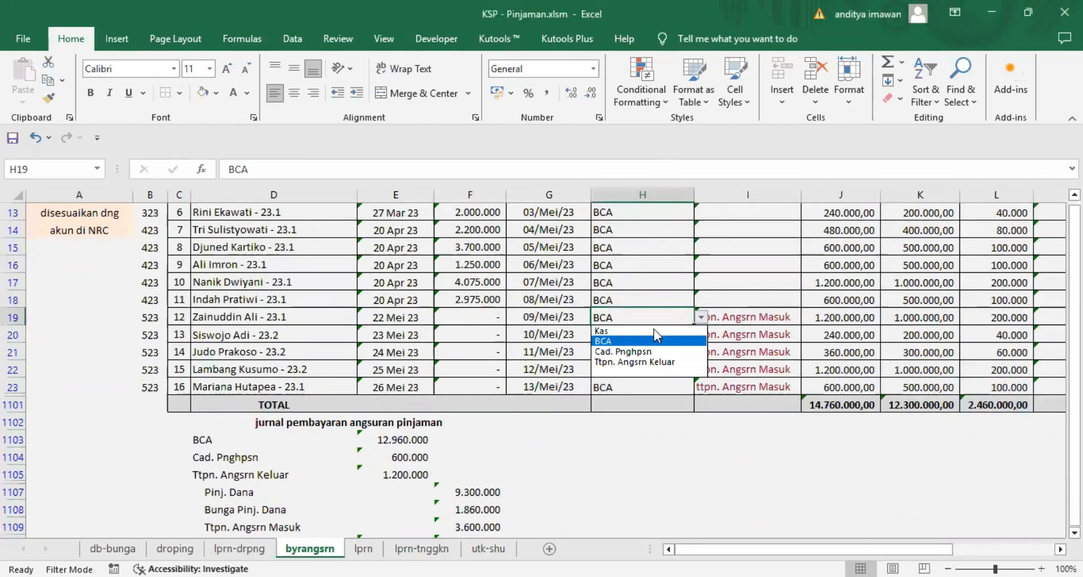
click(608, 331)
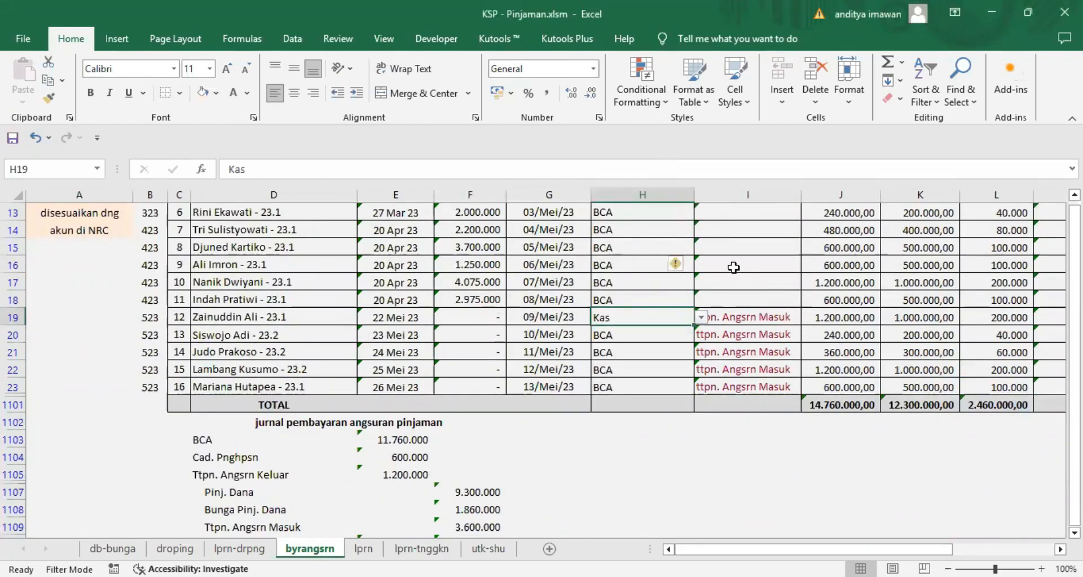
click(731, 266)
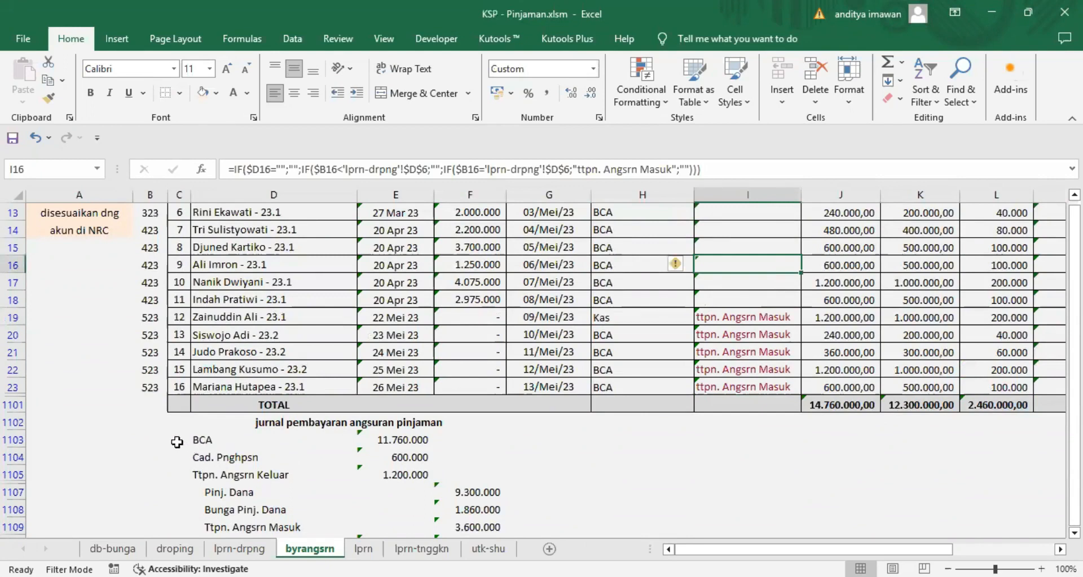
- Insert a row above BCA in the installment payment journal and label it "Kas" in D1103
click(12, 438)
right_click(13, 439)
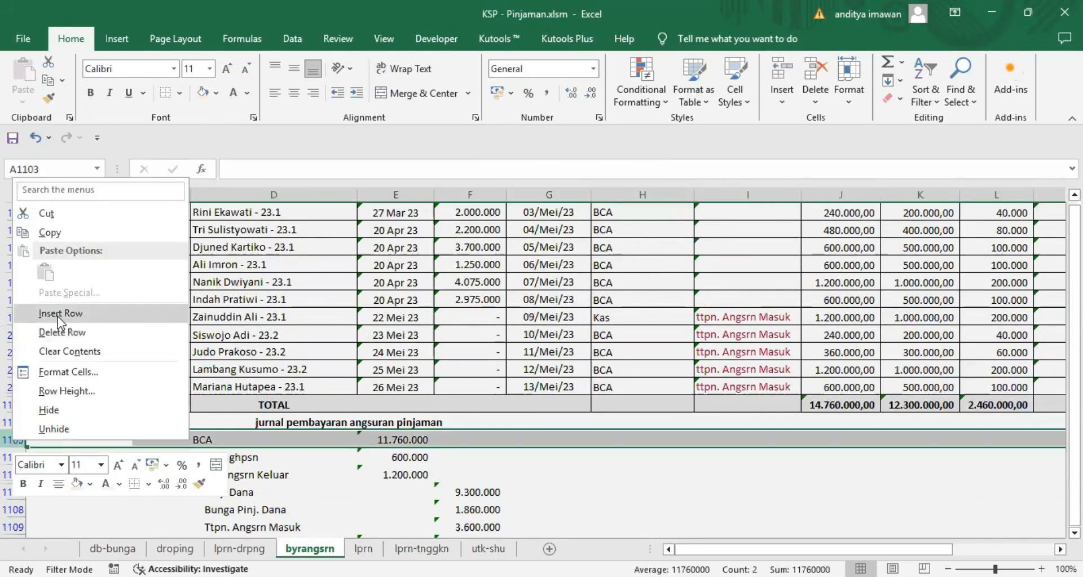
click(58, 313)
click(207, 438)
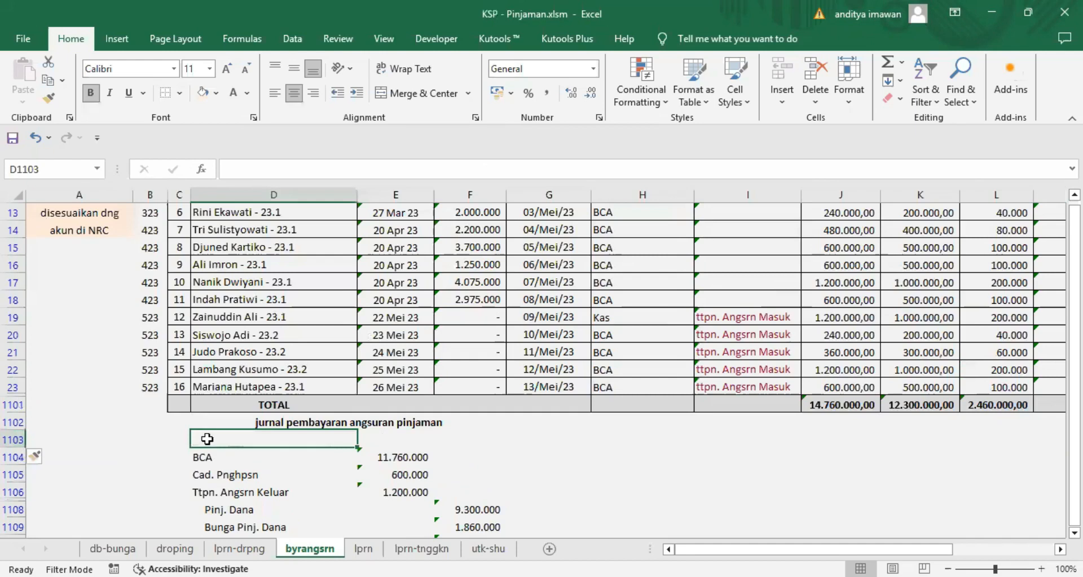
text(Kas)
key(Return)
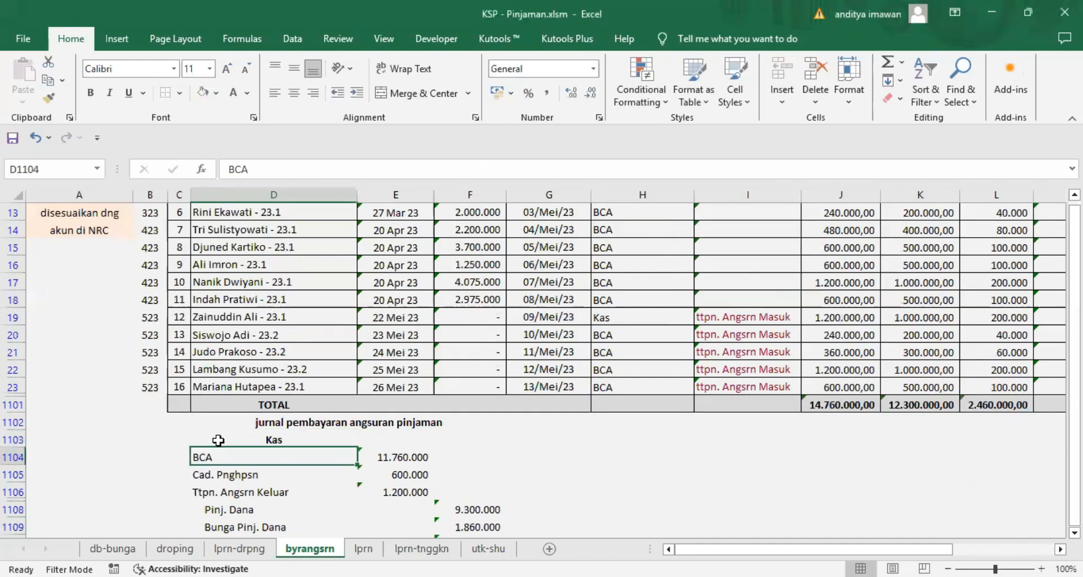
- Remove the bold from the Kas label in D1103 and align it left
click(215, 439)
click(90, 92)
click(275, 92)
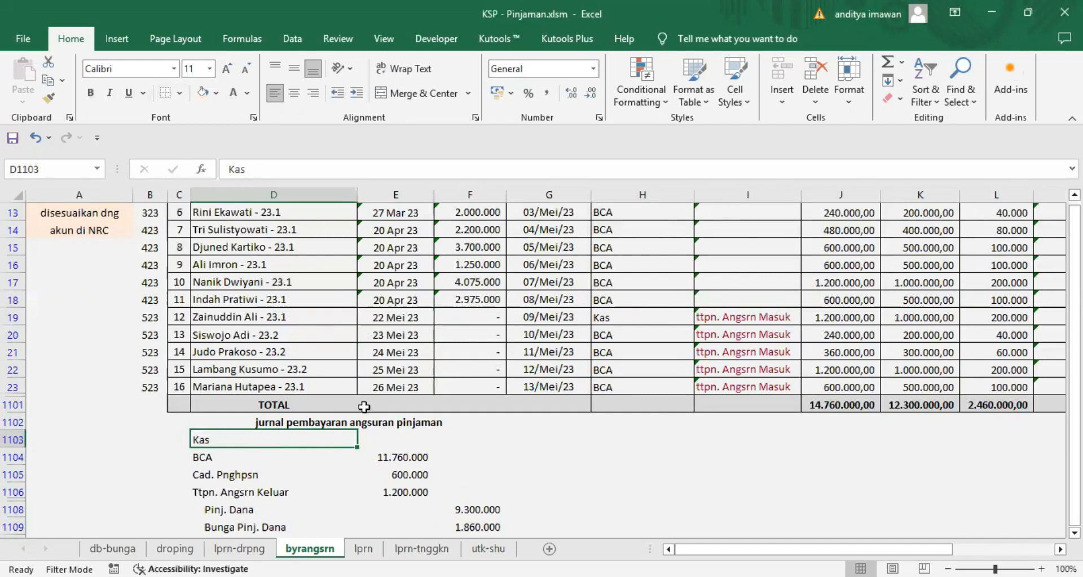
- Copy the SUMIF formula from BCA's amount in E1104 to the Kas amount cell E1103
click(402, 455)
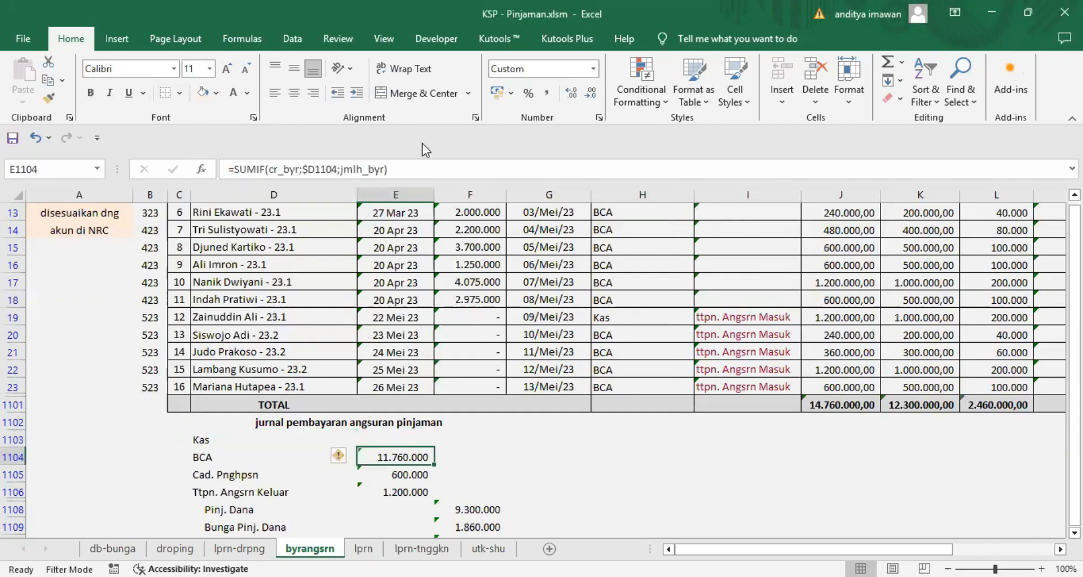
right_click(401, 455)
click(454, 109)
click(404, 435)
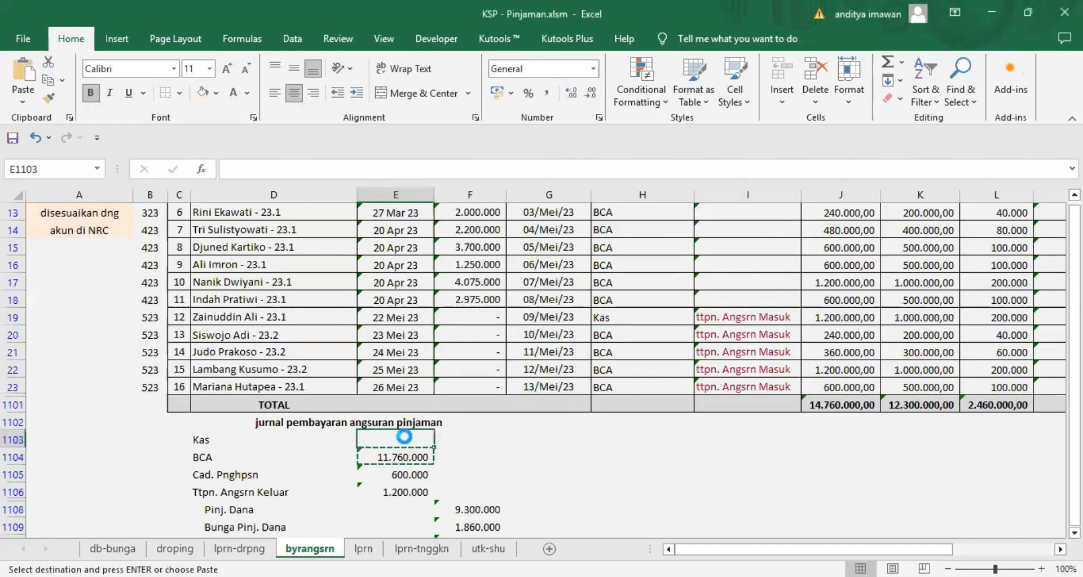
key(Return)
- Extend the journal's debit total formula in E1111 to =SUBTOTAL(9;E1103:E1110) to include the Kas row
scroll(563, 466, down, 3)
scroll(562, 465, up, 1)
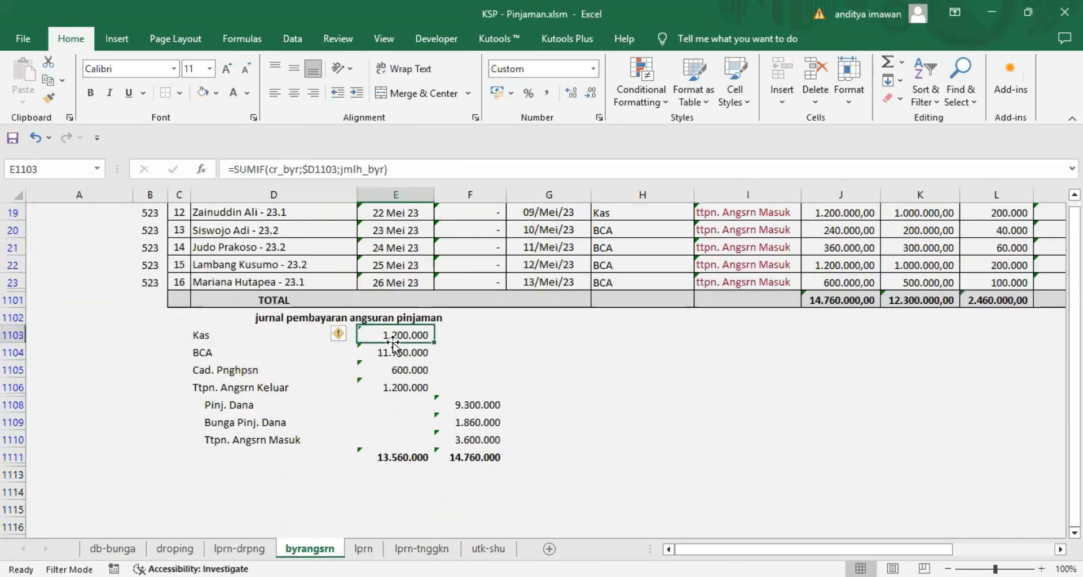
scroll(745, 408, up, 4)
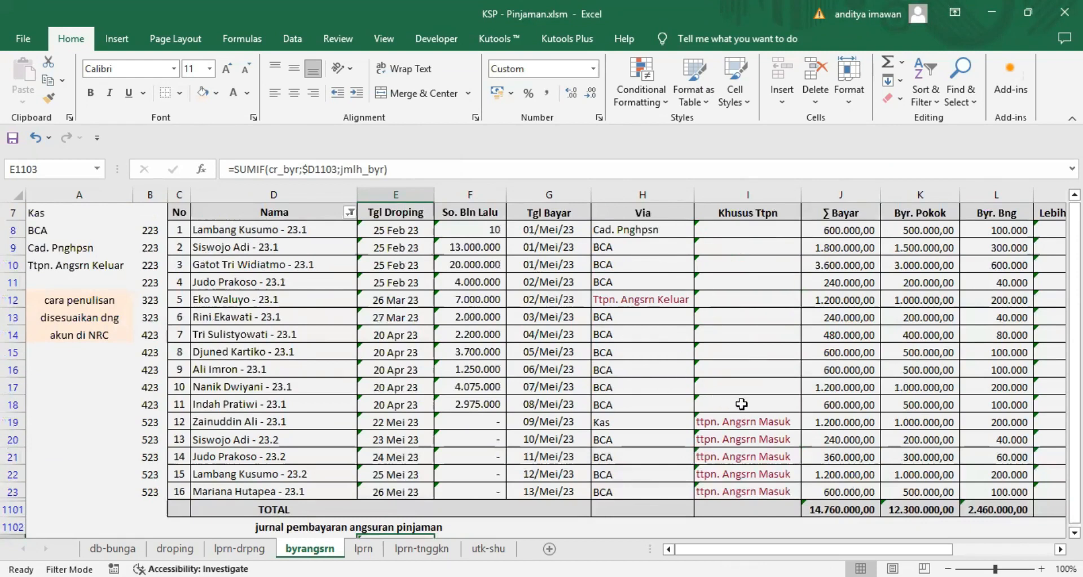
scroll(651, 401, down, 3)
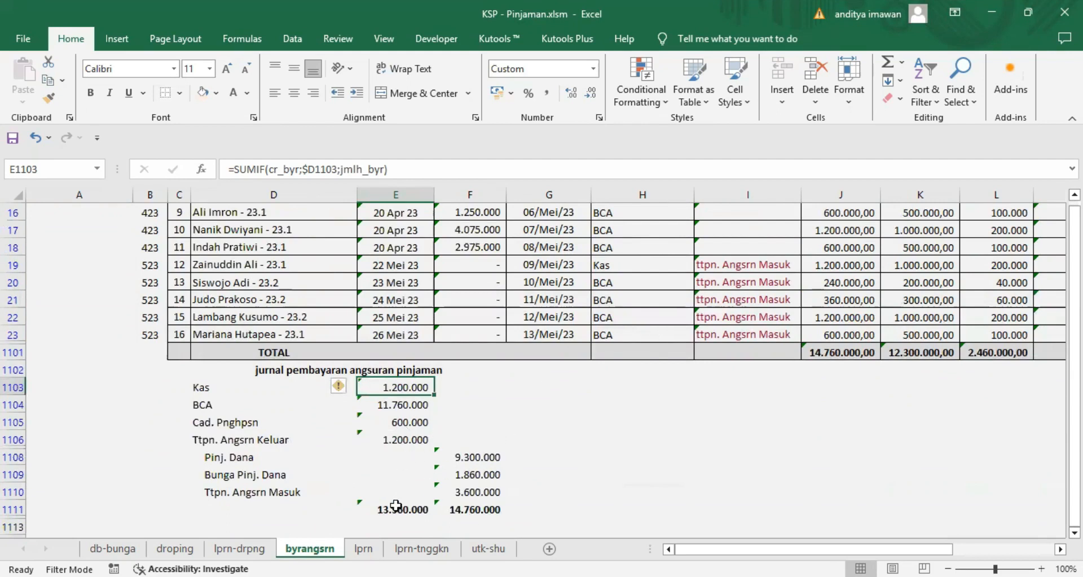
click(396, 506)
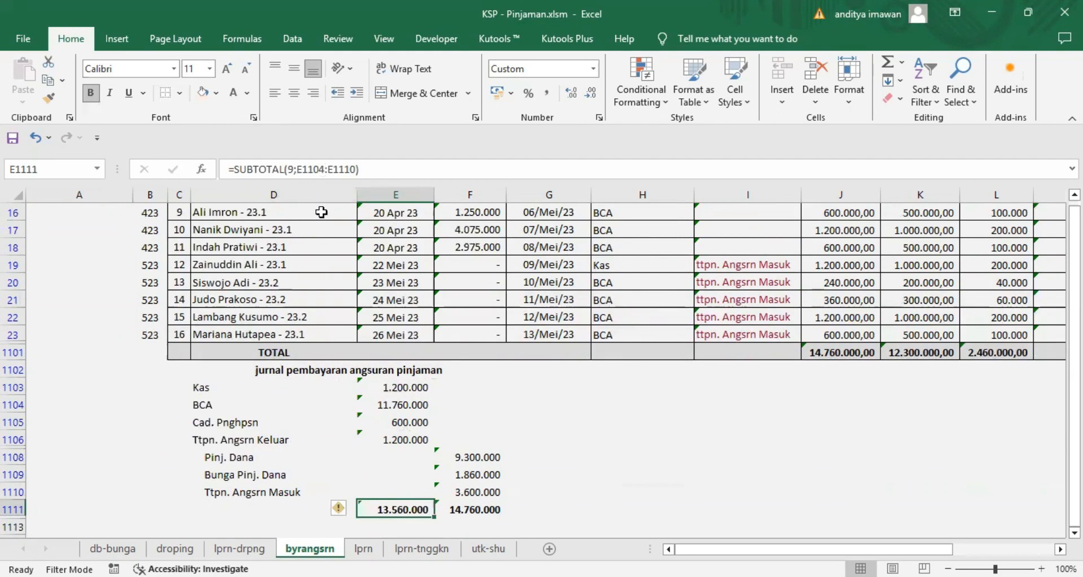
key(F2)
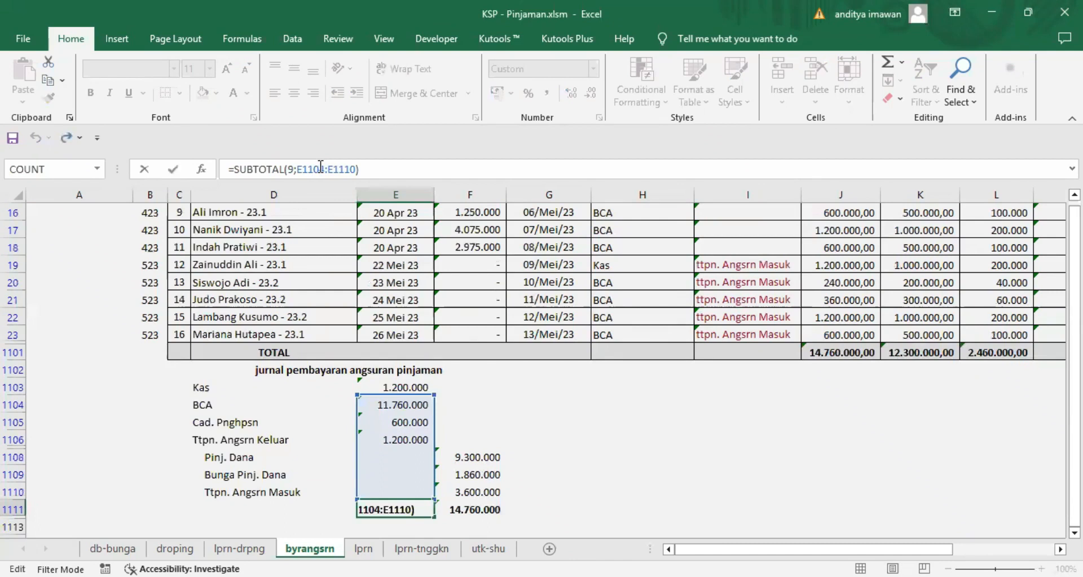
key(BackSpace)
text(3)
key(Return)
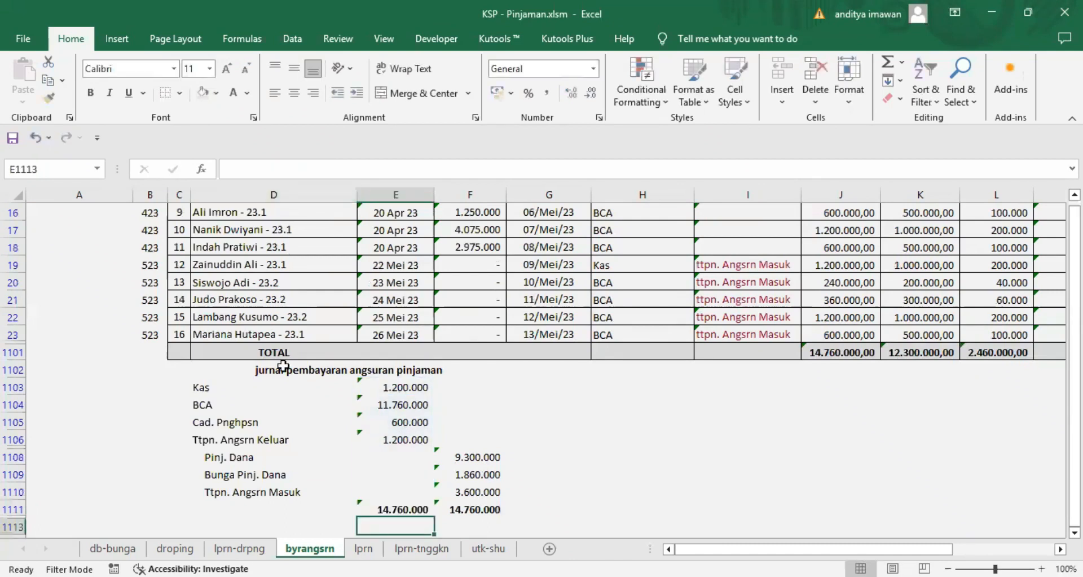
- Examine the payment journal rows D1103:F1110, the installment list and the deposit status formula in I19
click(477, 474)
drag(219, 387, 458, 507)
click(551, 491)
scroll(581, 462, up, 5)
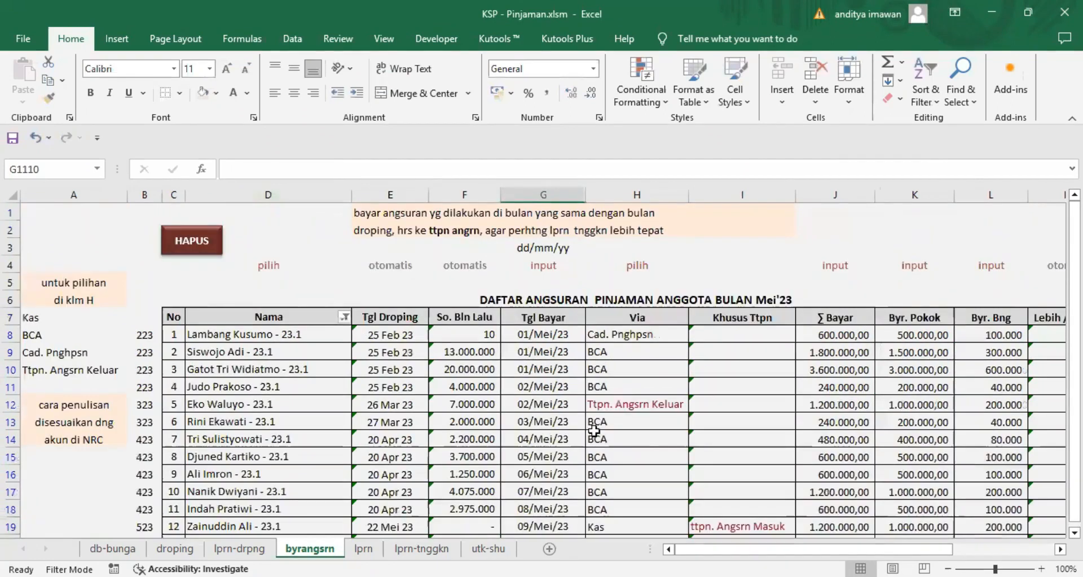
scroll(660, 402, down, 4)
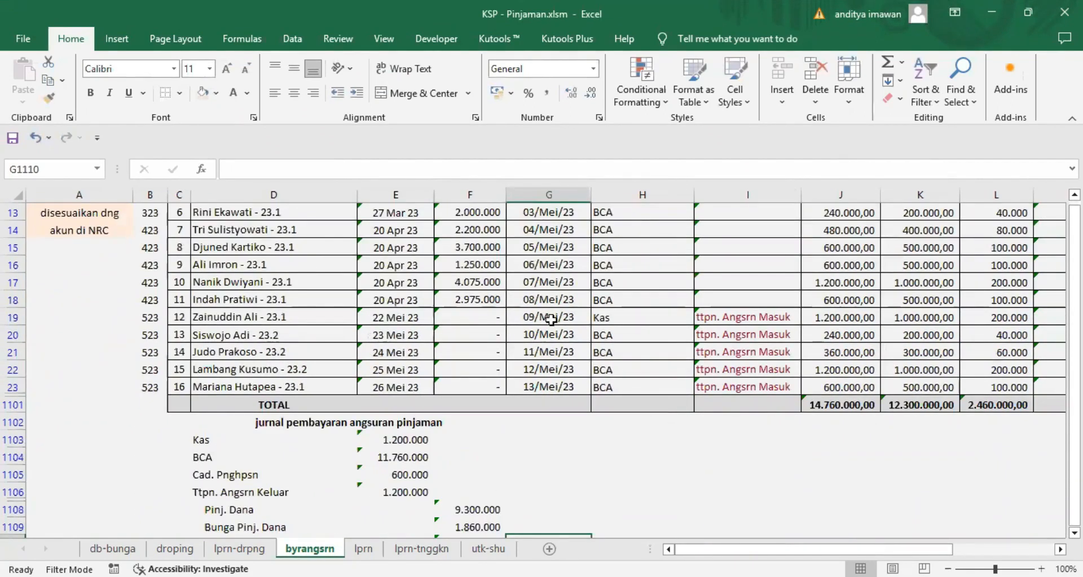
click(730, 315)
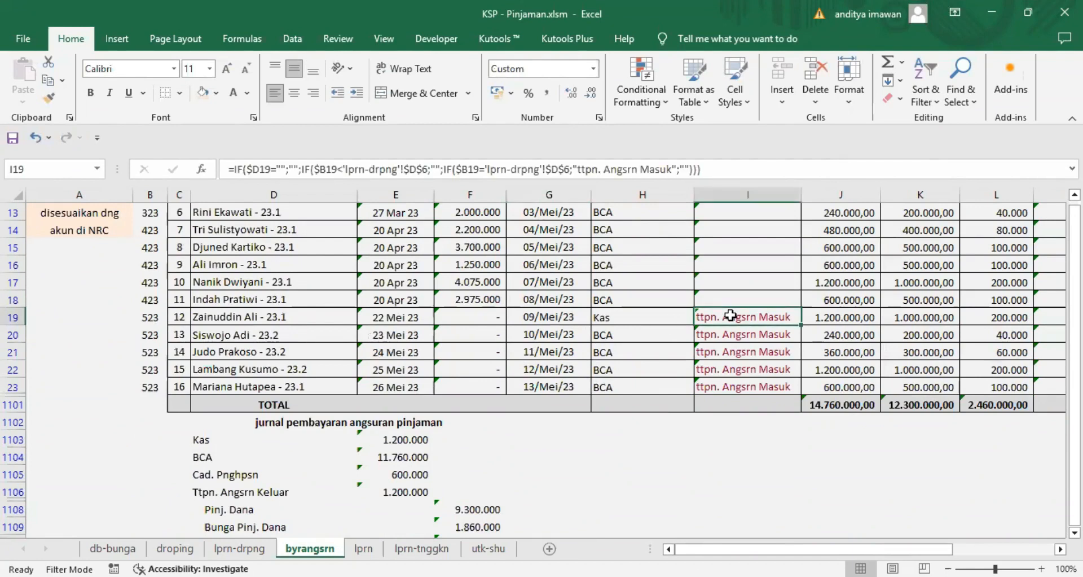
click(549, 318)
- Replace the Tgl Droping formula in E19 with its value by copying the cell and pasting values only
click(396, 315)
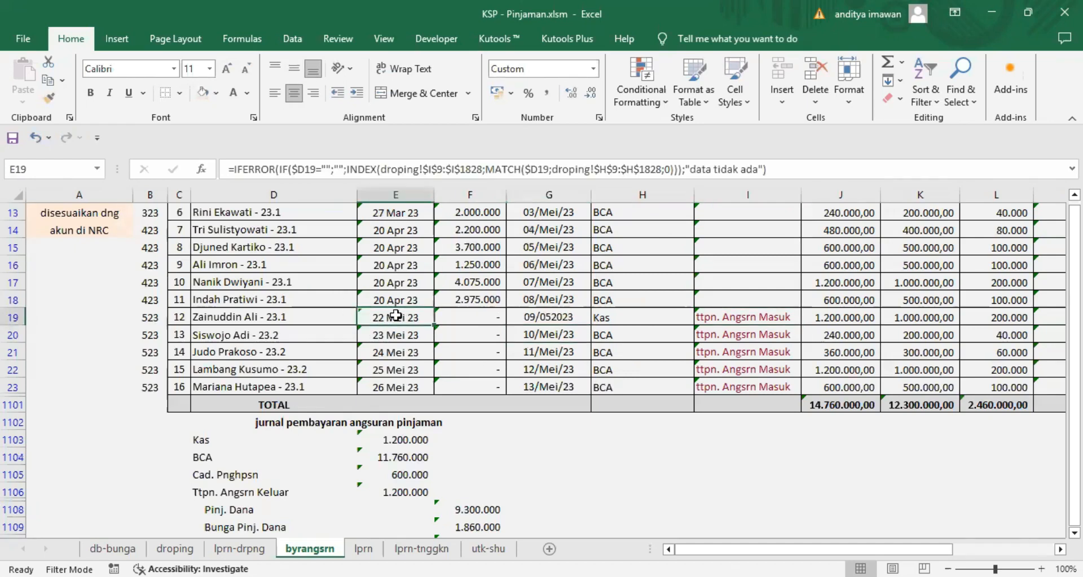
right_click(395, 316)
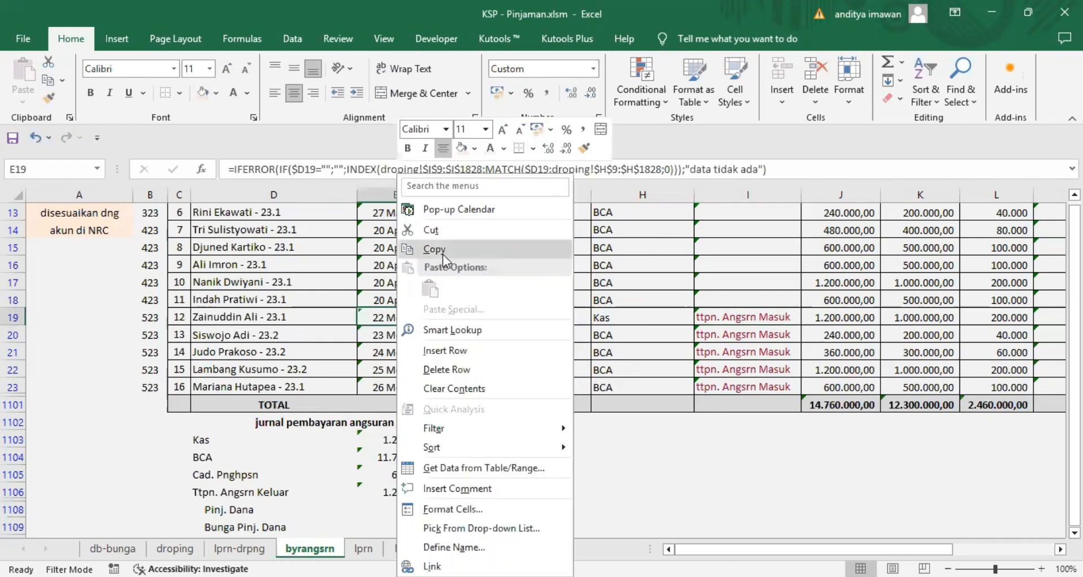
click(442, 254)
right_click(394, 320)
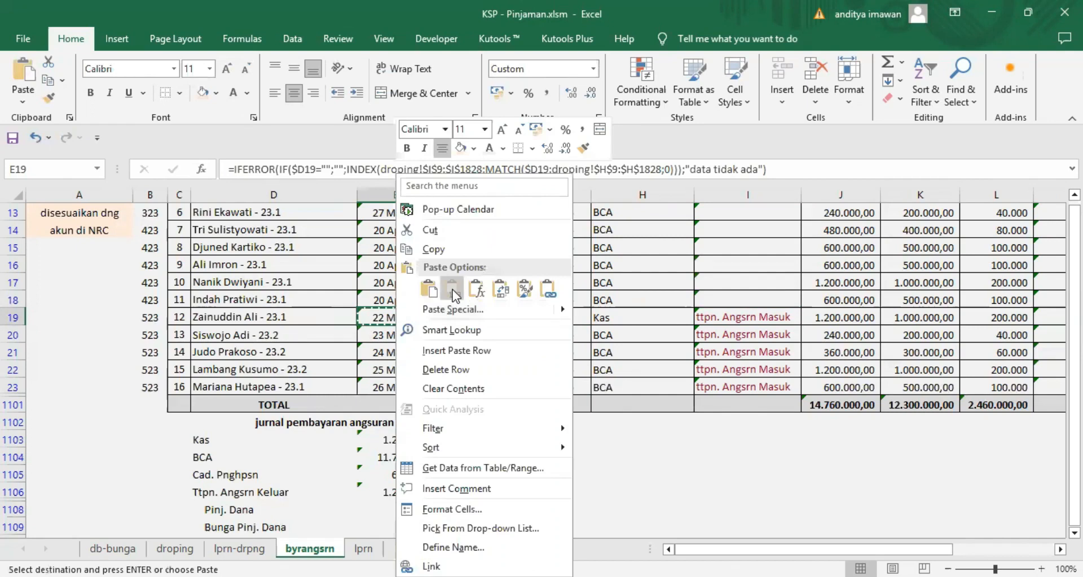
click(452, 289)
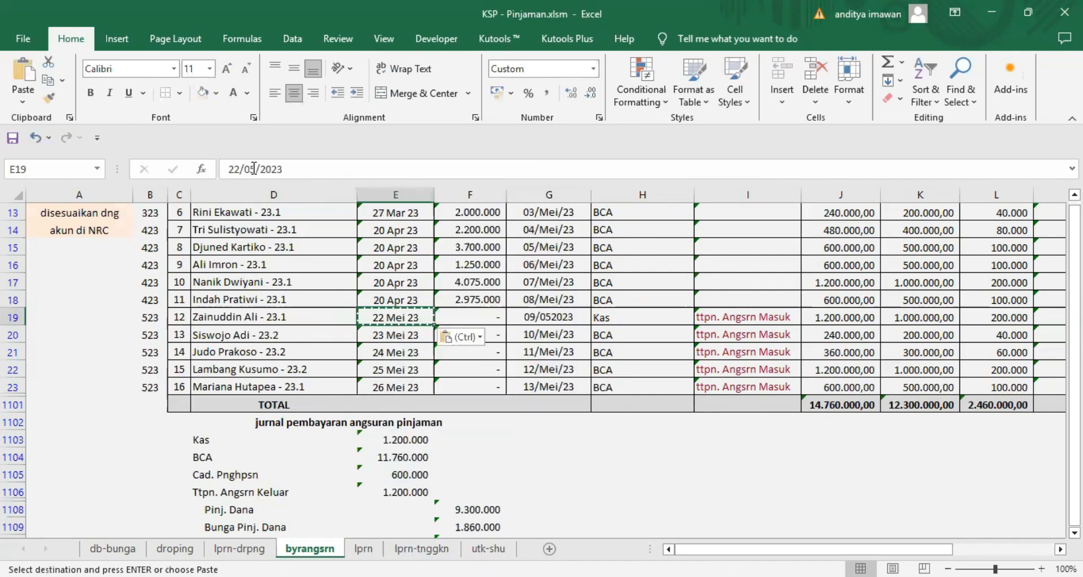
- Set the Tgl Droping date in E19 to 22/04/2023 to test the Khusus Ttpn status
drag(251, 169, 251, 250)
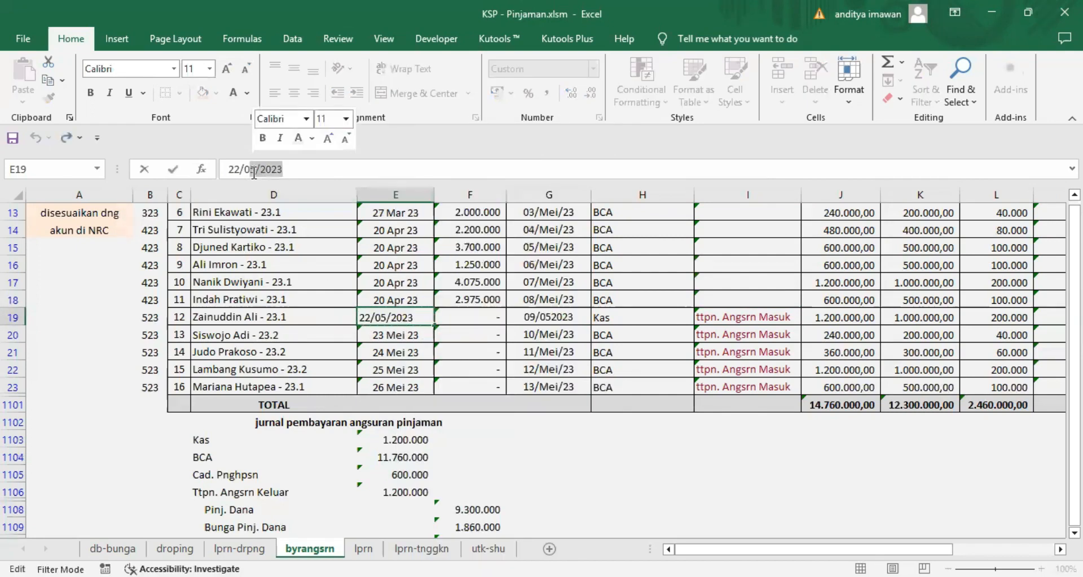
click(250, 171)
text(4)
key(Delete)
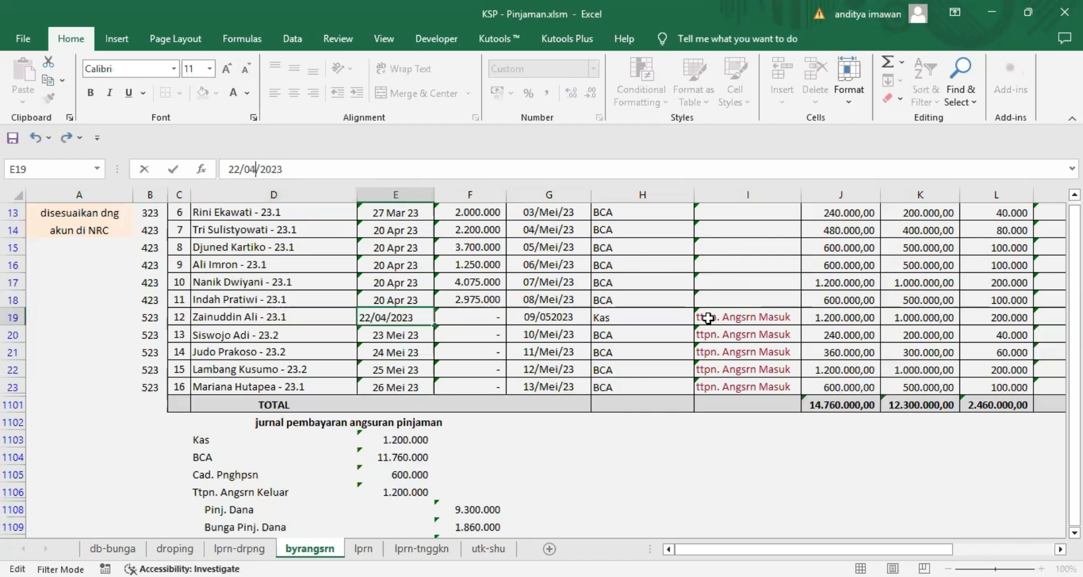
key(Return)
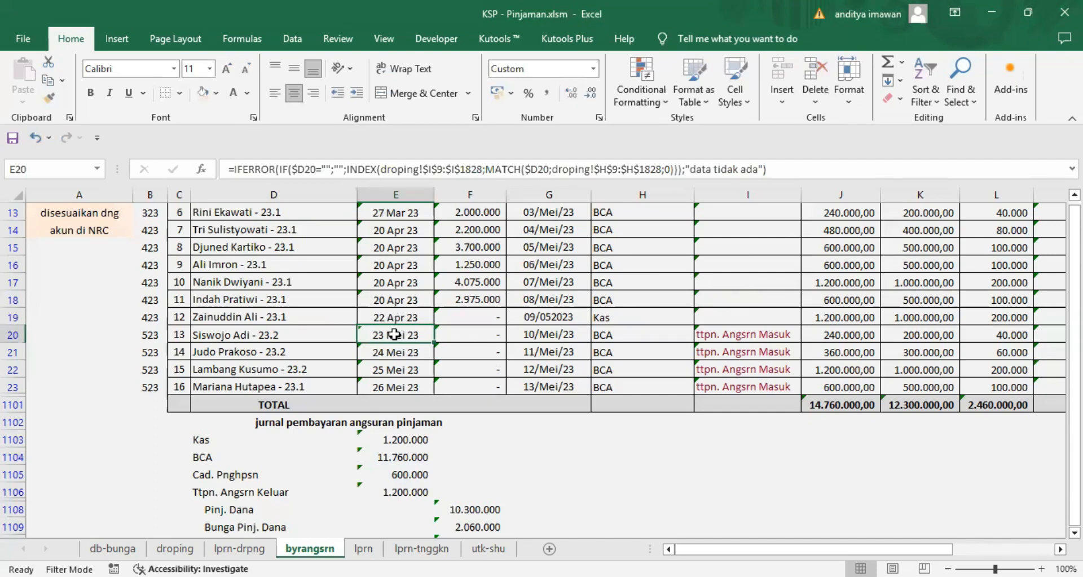
- Set the Tgl Droping date in E19 back to 22/05/2023
click(392, 316)
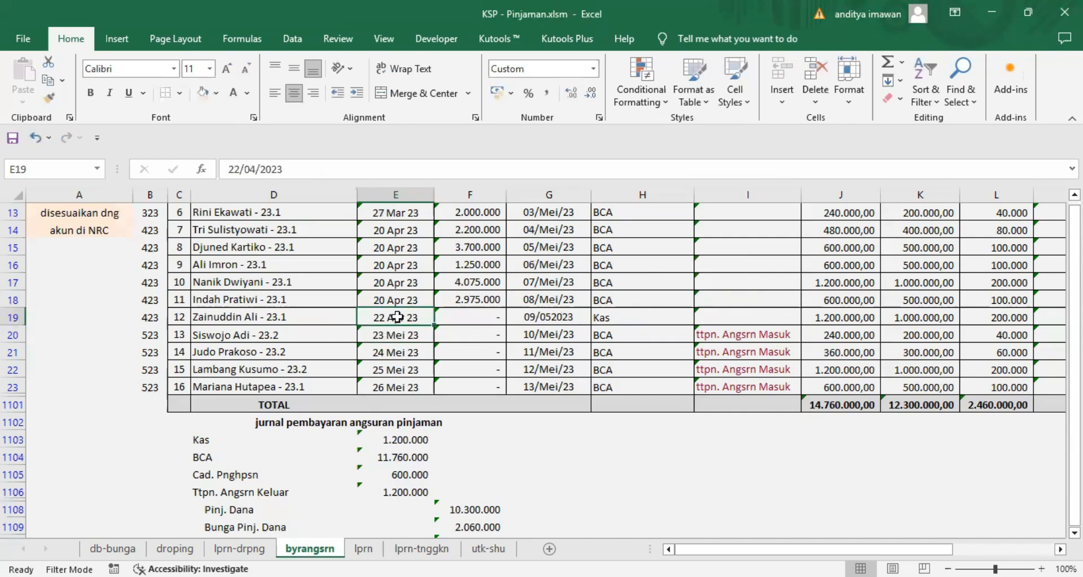
click(250, 169)
text(5)
key(Delete)
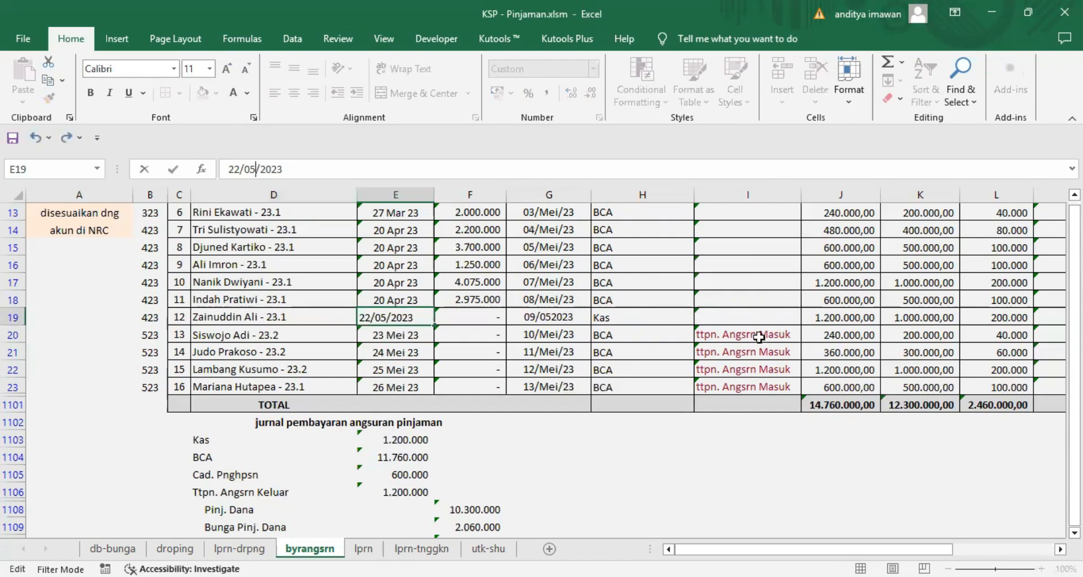
key(Return)
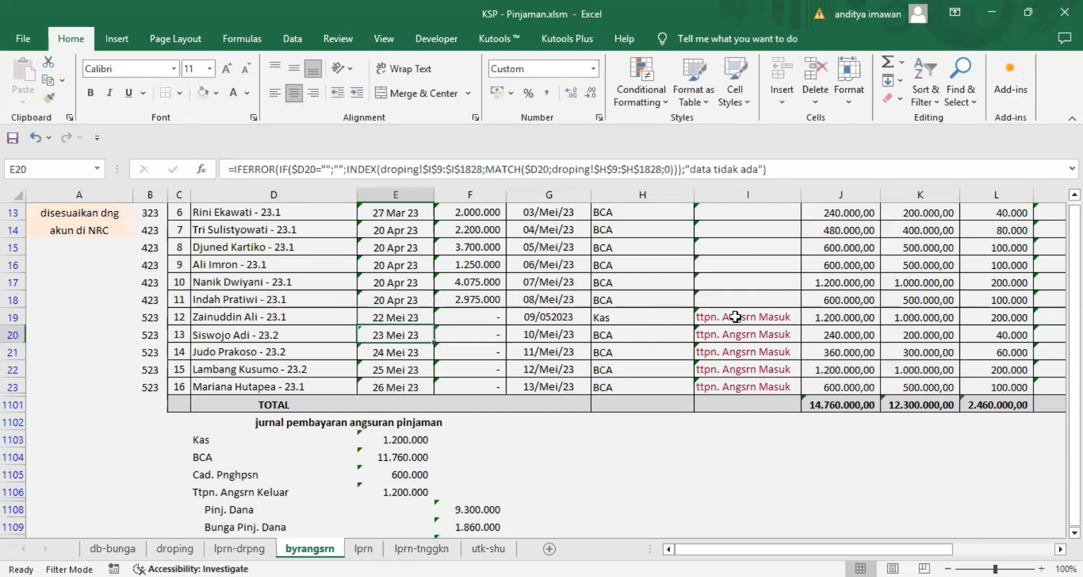
- Examine row 19's Khusus Ttpn status and Kas payment method, plus the Ttpn. Angsrn Masuk SUMIF formula in F1110
click(735, 316)
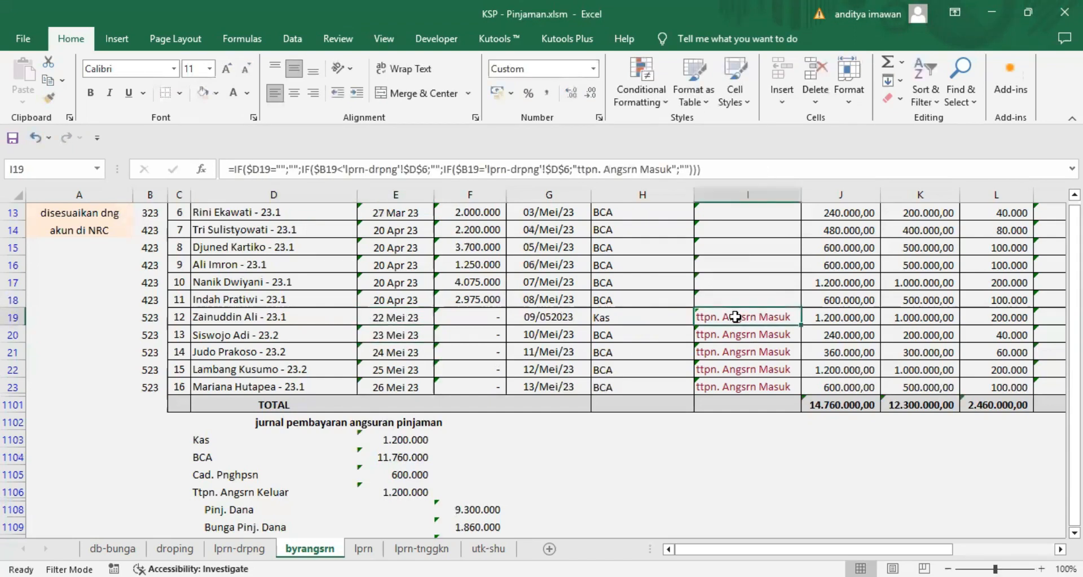
click(609, 318)
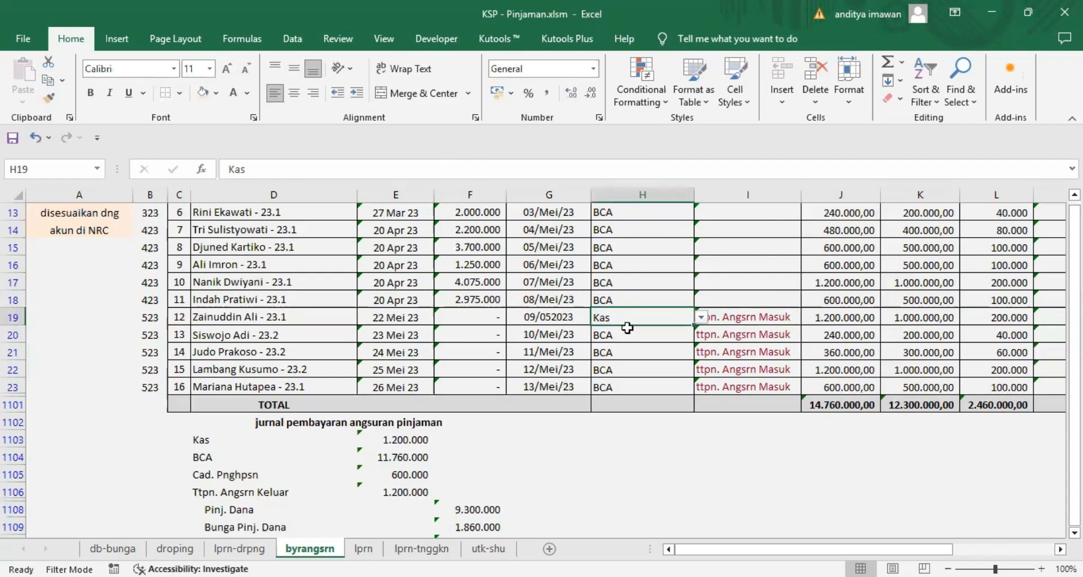
scroll(711, 287, down, 2)
scroll(744, 312, up, 3)
scroll(734, 373, down, 2)
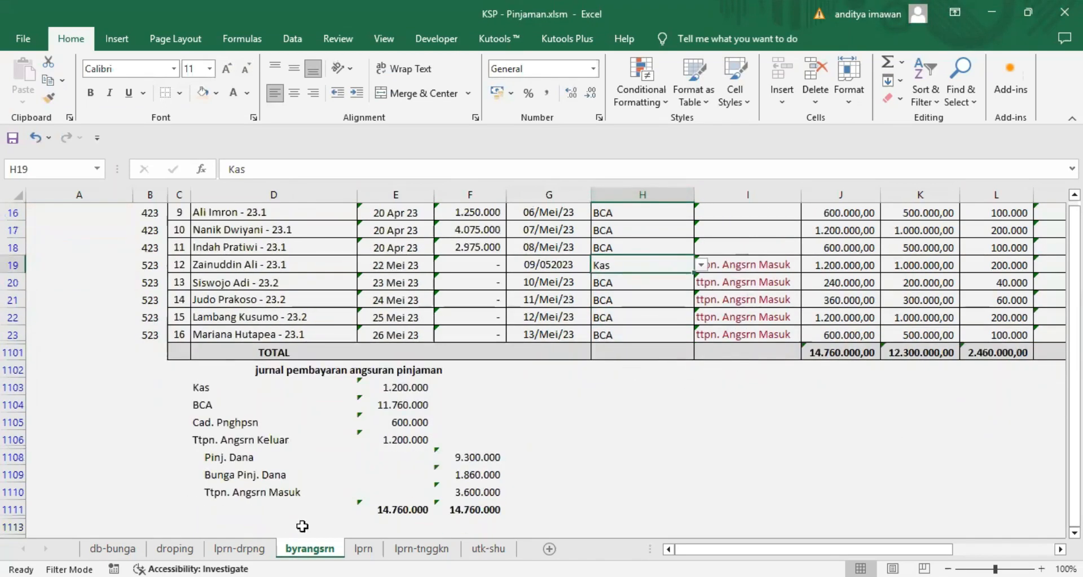
click(480, 485)
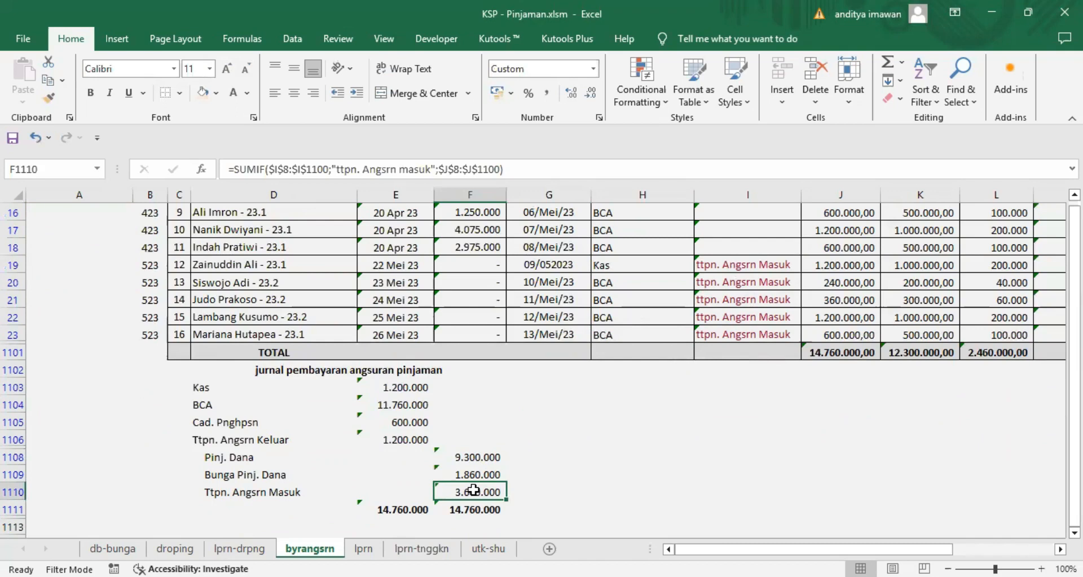
- Compare the Ttpn. Angsrn Keluar payment method in H12 with its debit row in the payment journal
scroll(648, 487, up, 3)
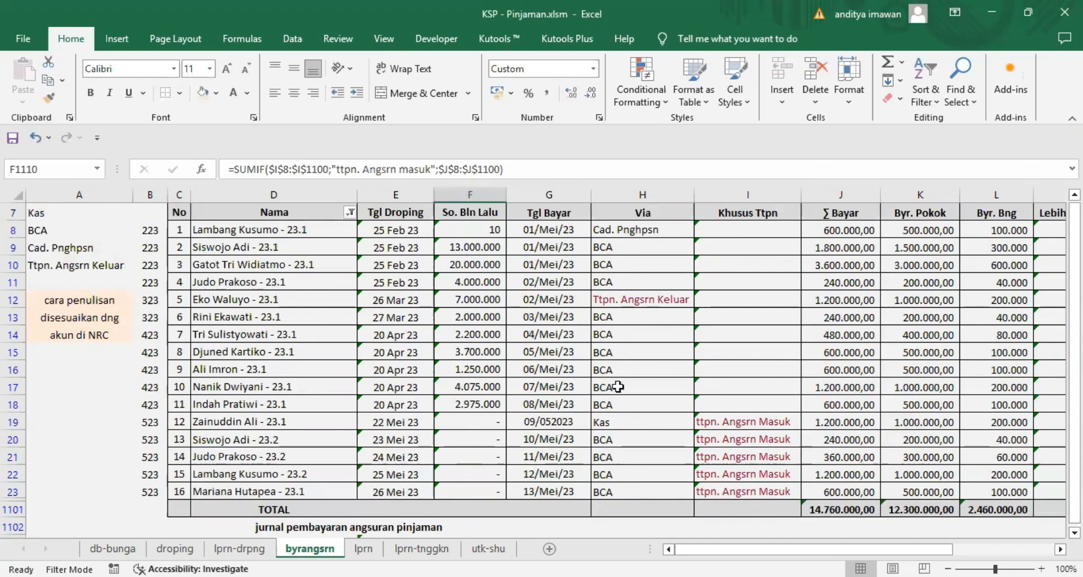
click(649, 299)
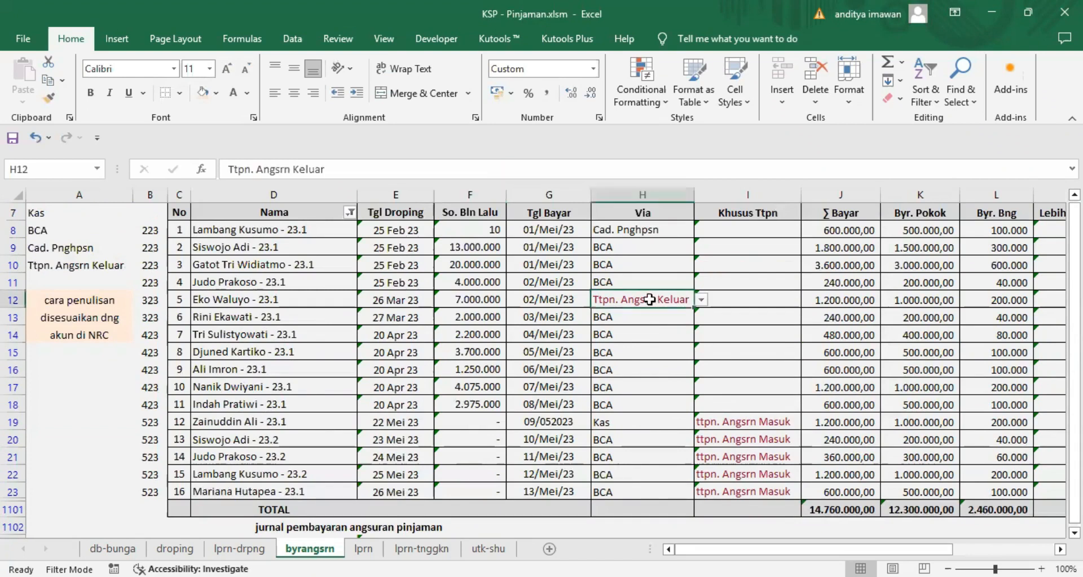
scroll(542, 367, down, 3)
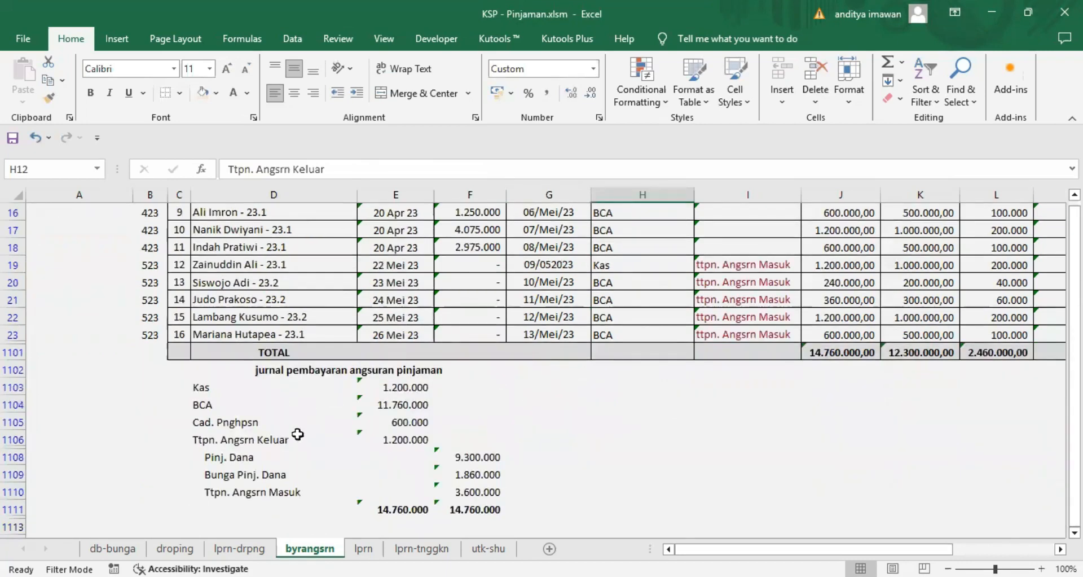
click(263, 438)
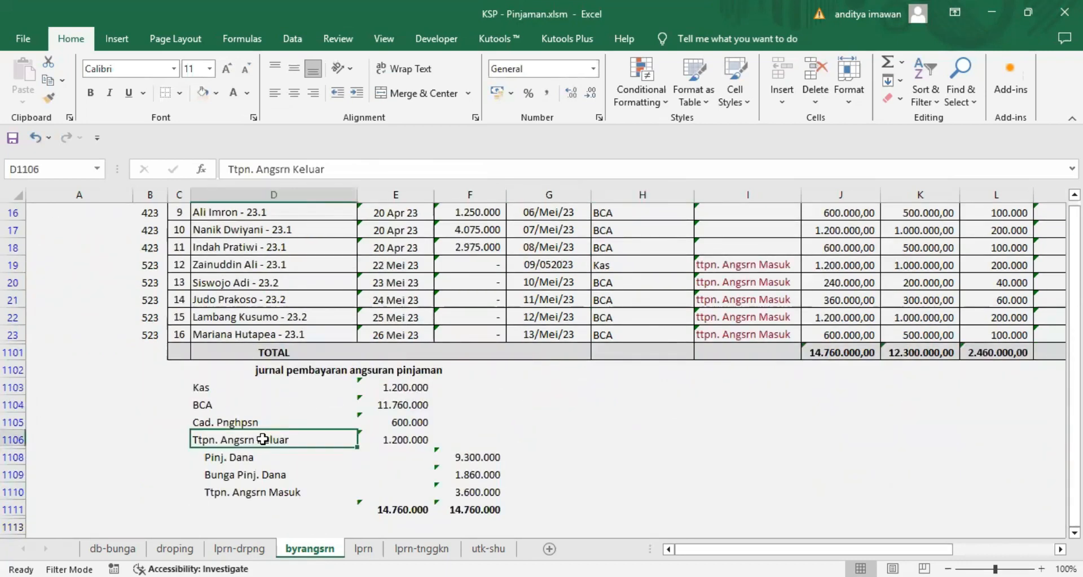
scroll(648, 382, up, 3)
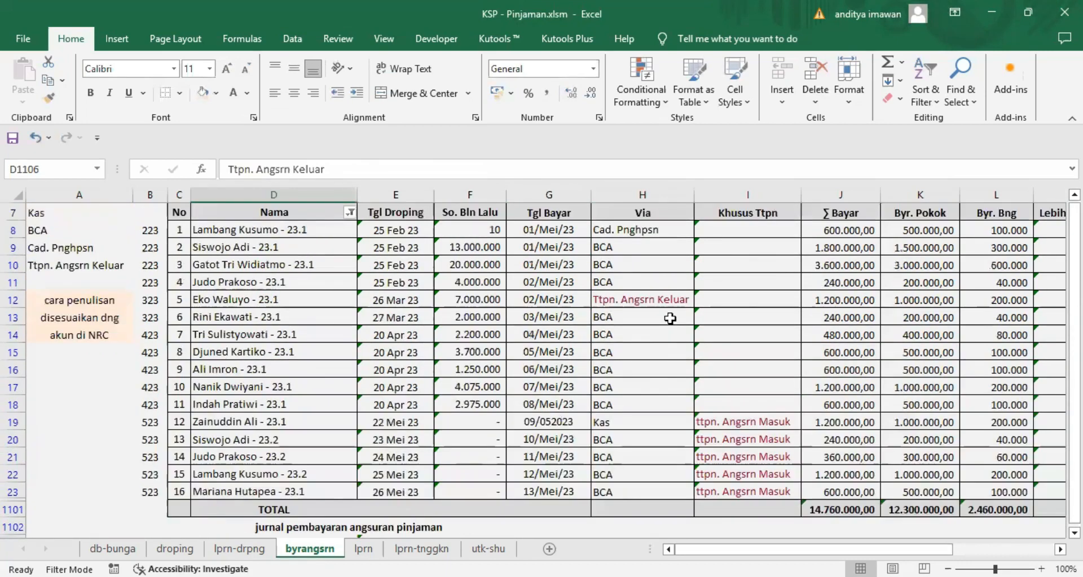
click(638, 298)
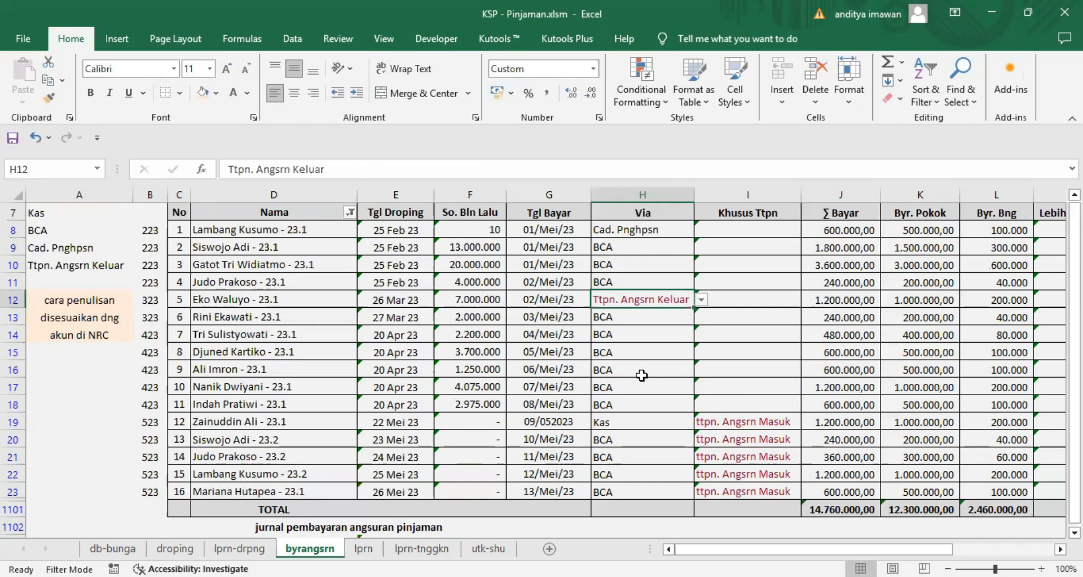
click(650, 314)
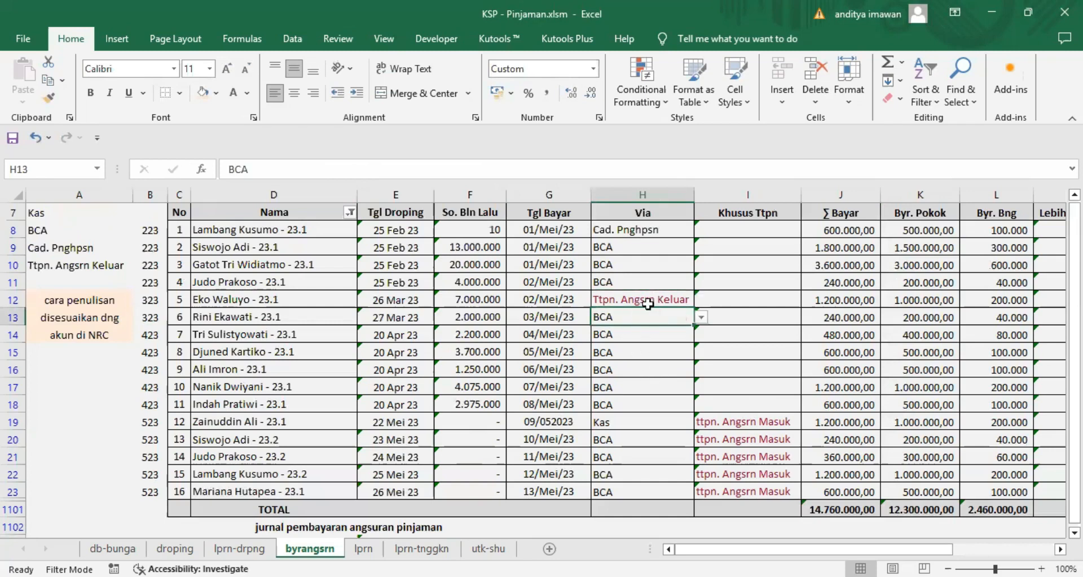
click(627, 299)
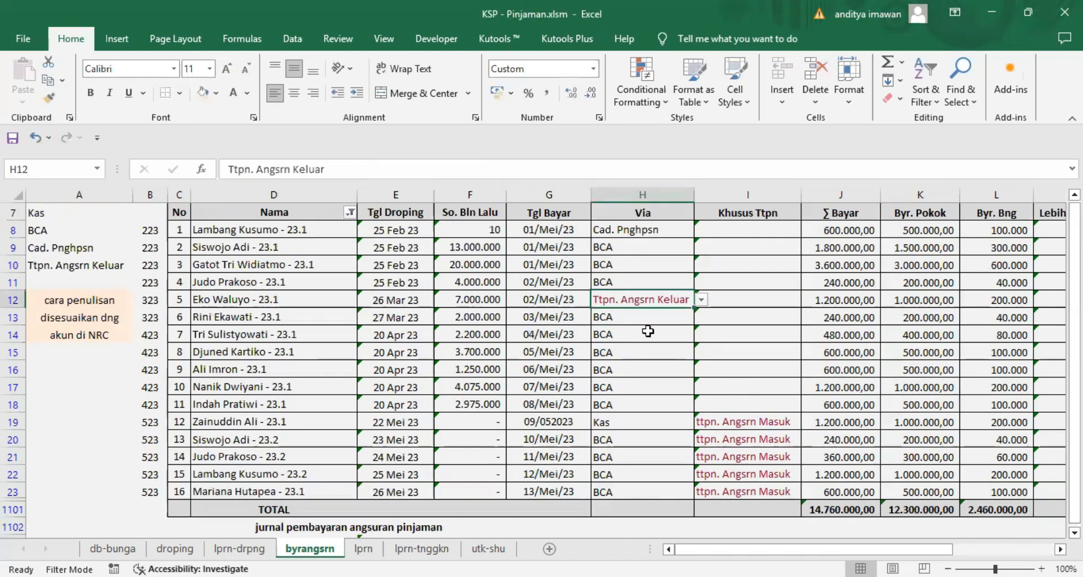
scroll(648, 331, down, 3)
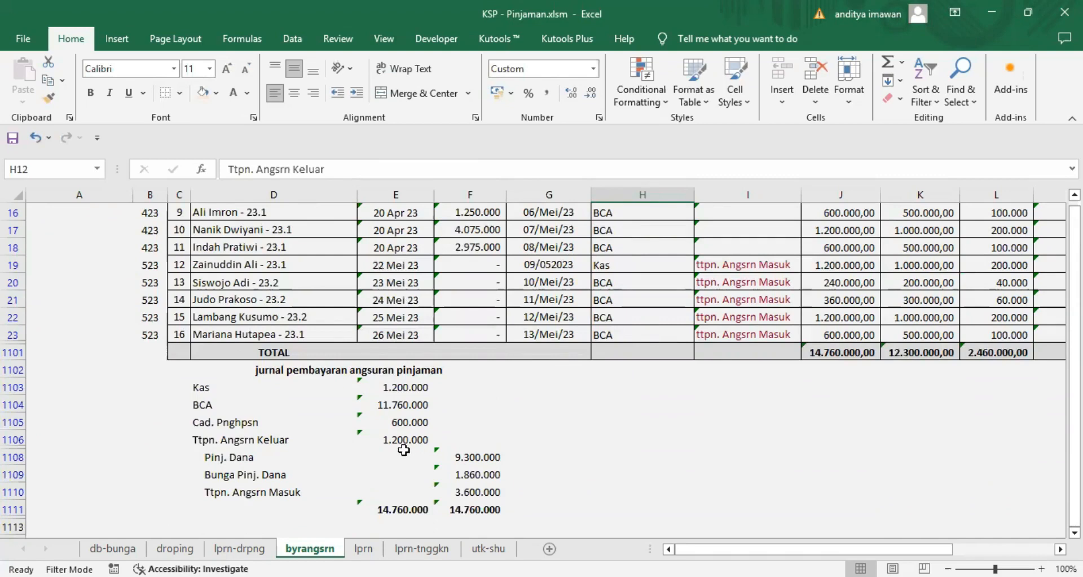
- Review the ttpn. Angsrn Masuk status in I19 against Ttpn. Angsrn Keluar in H12, then the full installment list and journal
scroll(474, 447, up, 2)
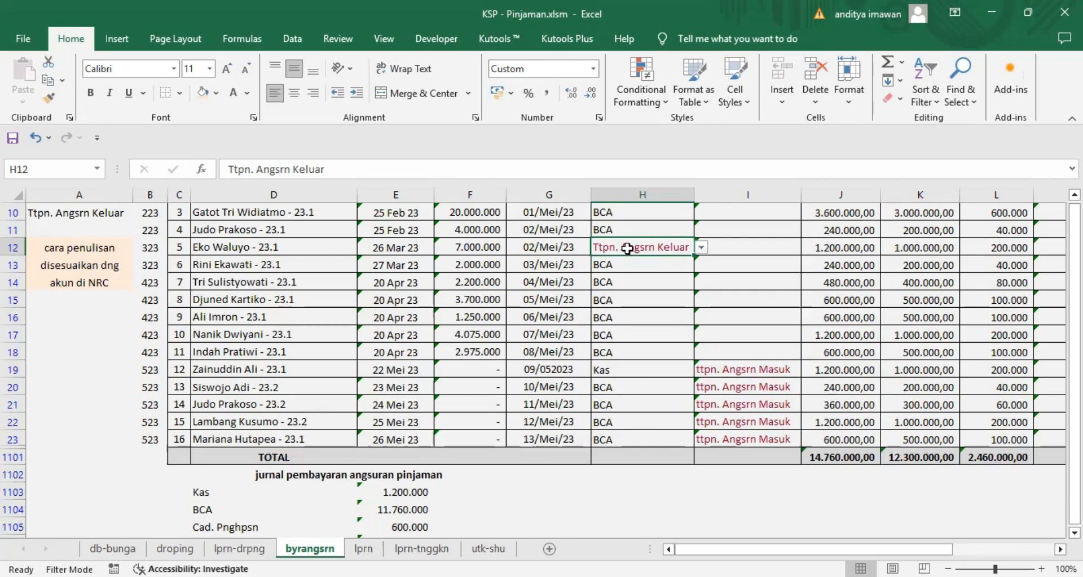
click(746, 372)
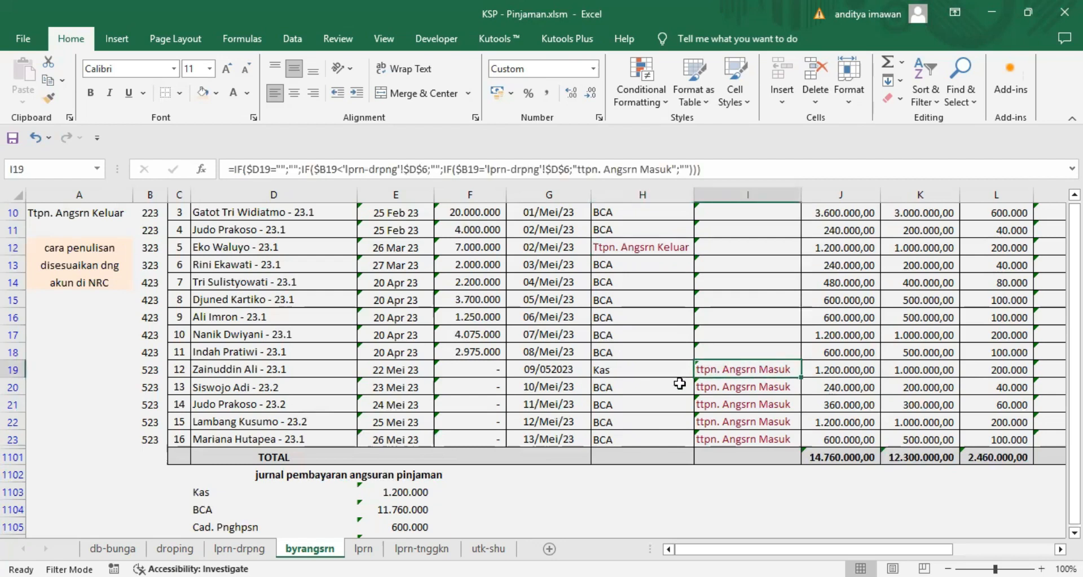
click(646, 249)
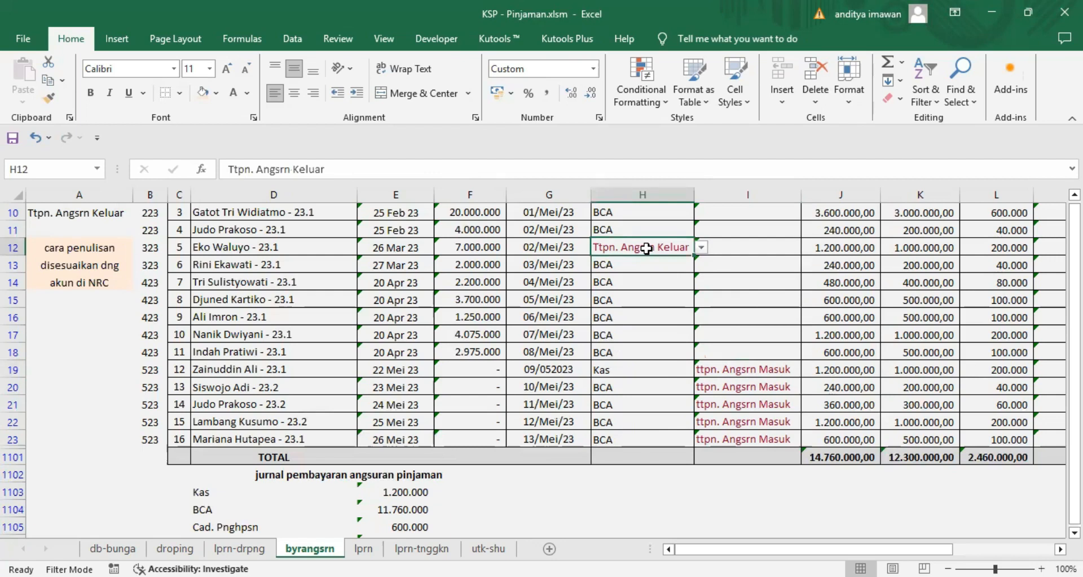
scroll(693, 413, down, 1)
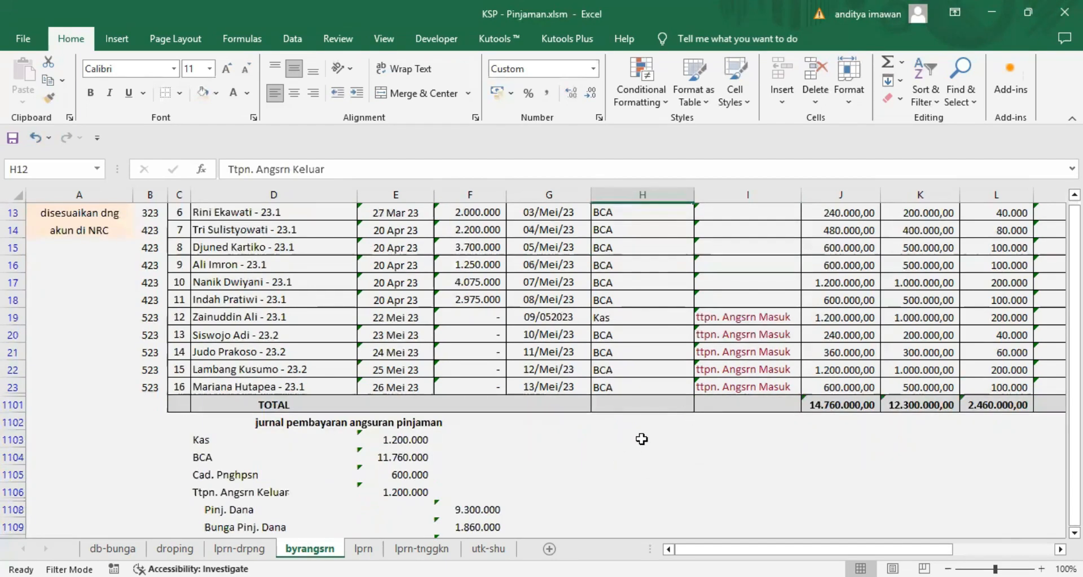
scroll(660, 425, down, 2)
scroll(715, 408, up, 1)
scroll(714, 408, up, 1)
scroll(862, 334, up, 4)
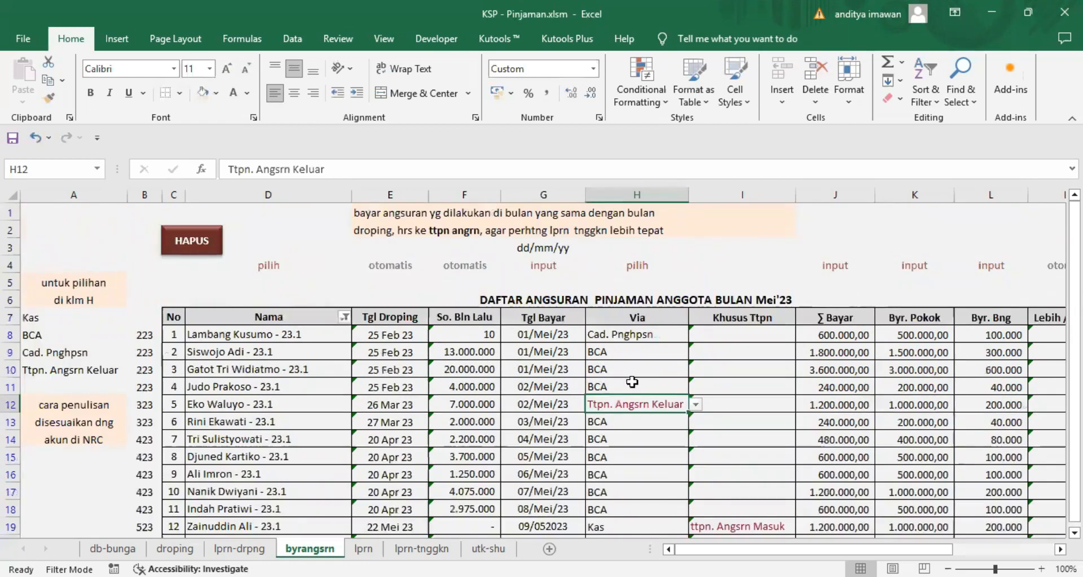
scroll(687, 361, down, 3)
scroll(587, 454, down, 2)
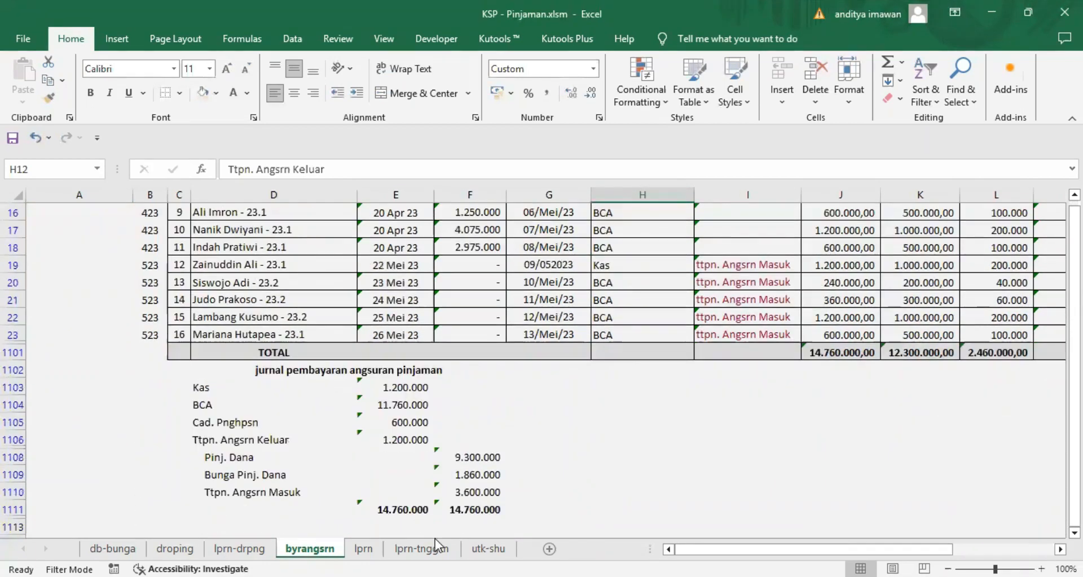
click(538, 495)
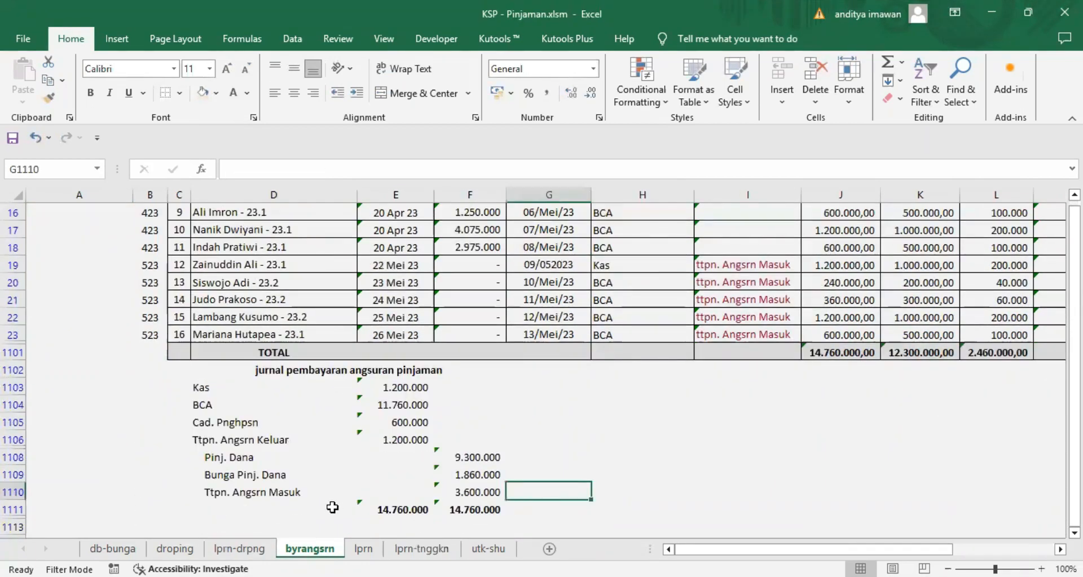
scroll(660, 404, up, 1)
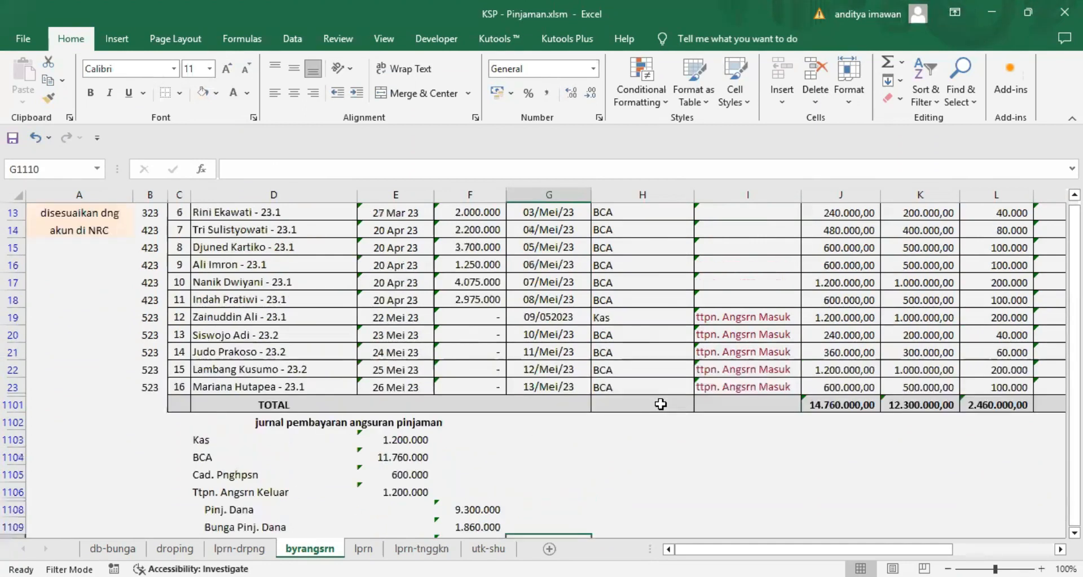
scroll(661, 404, up, 4)
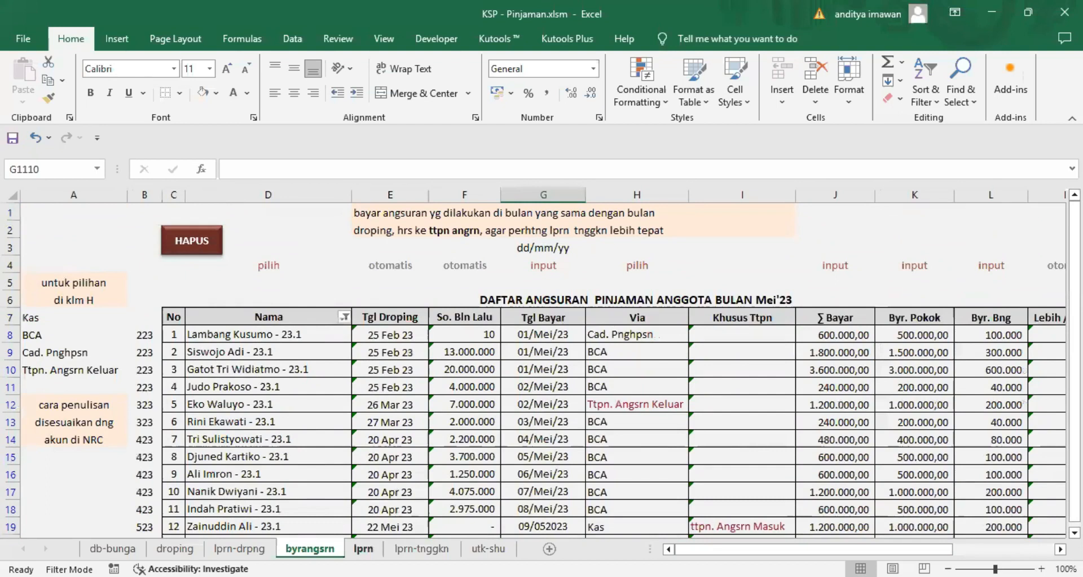
- Compare the NAMA DEBITUR entries and their formulas on the lprn sheet with the borrower names on the droping sheet
click(363, 549)
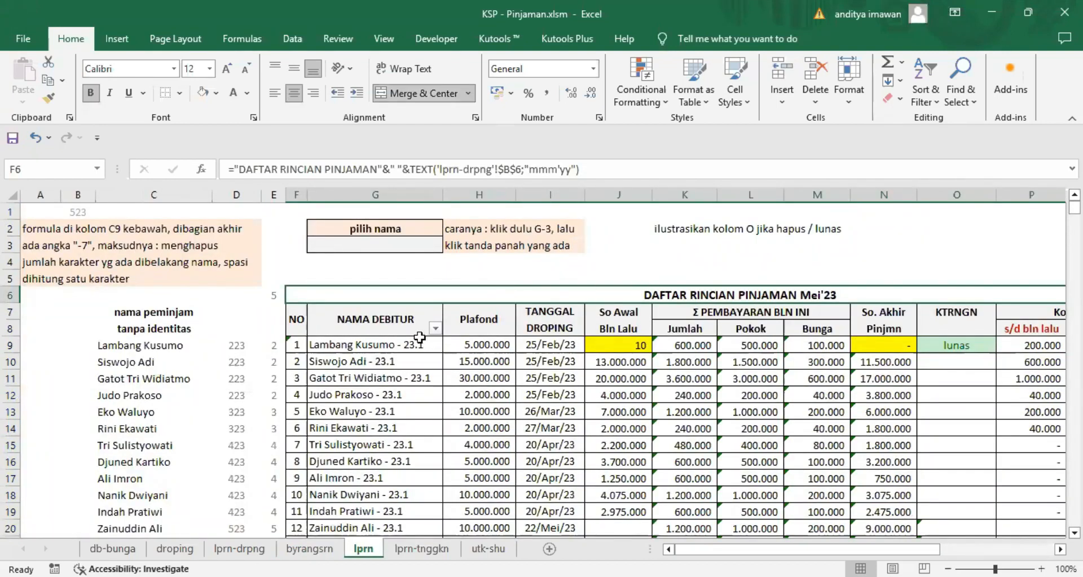
click(402, 341)
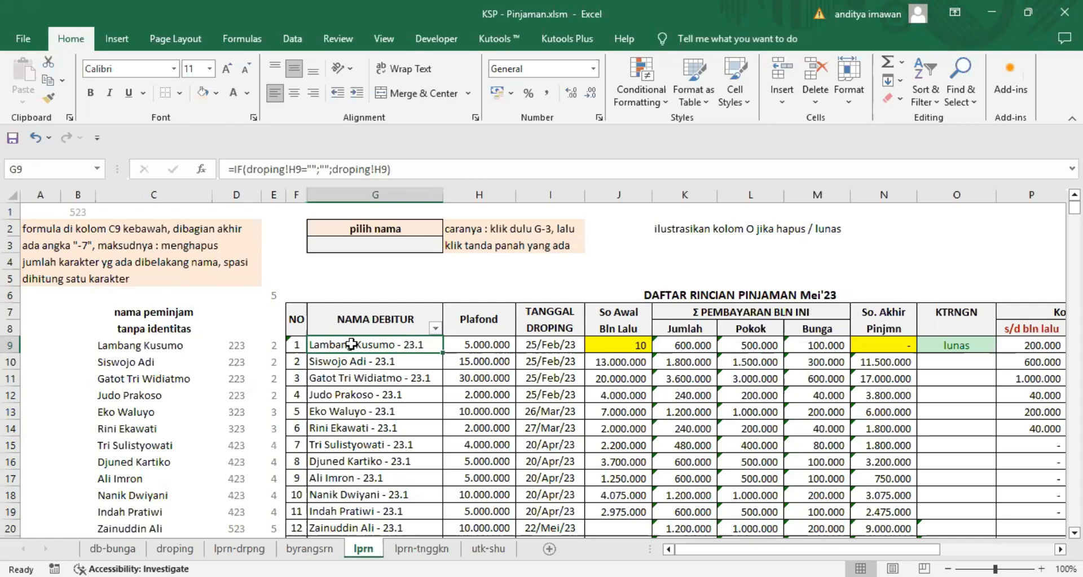
click(165, 550)
click(587, 343)
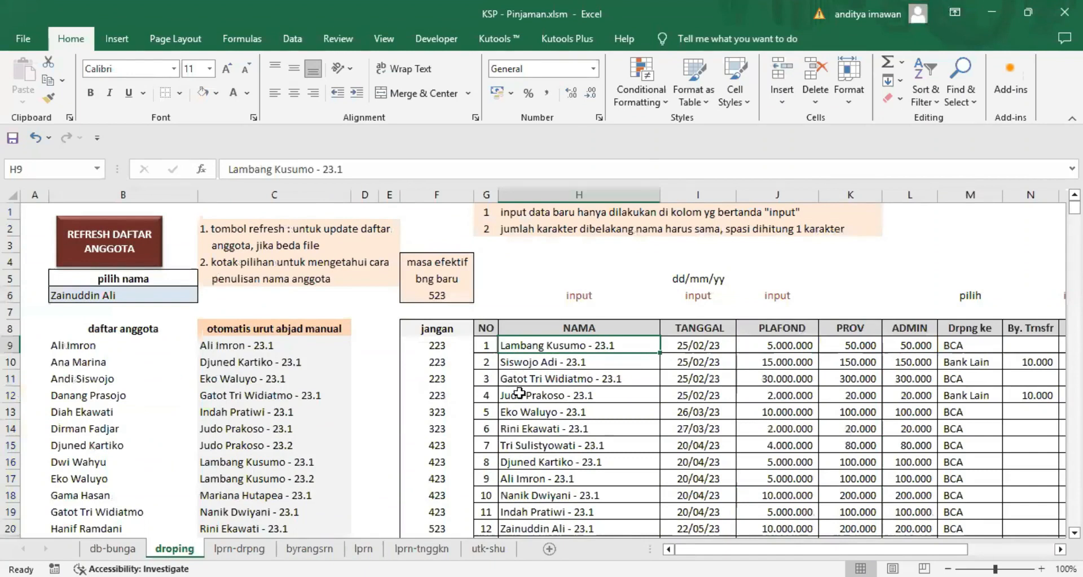
scroll(510, 395, down, 3)
click(489, 379)
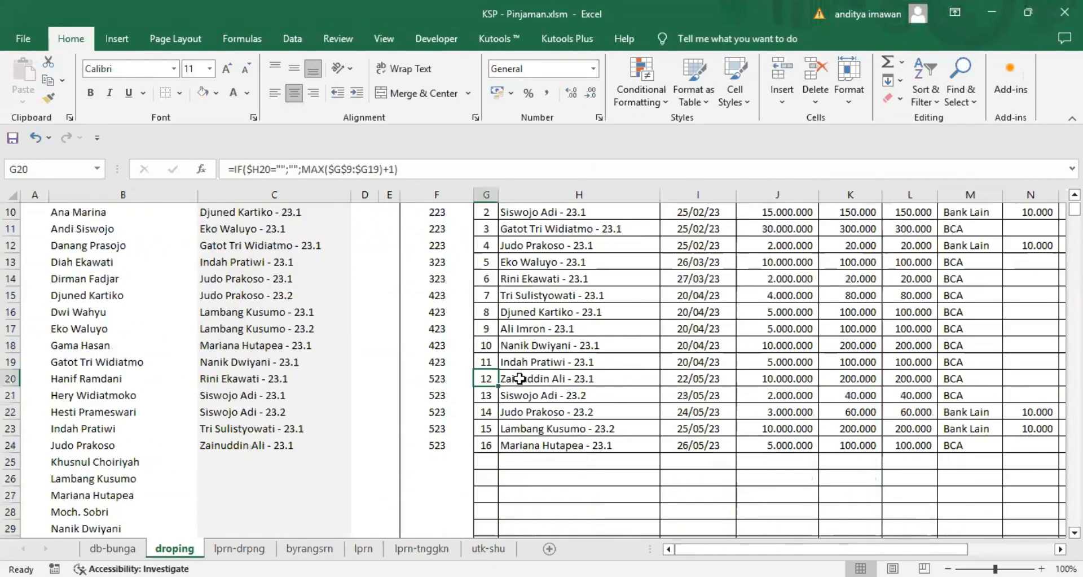
click(364, 548)
scroll(379, 451, down, 3)
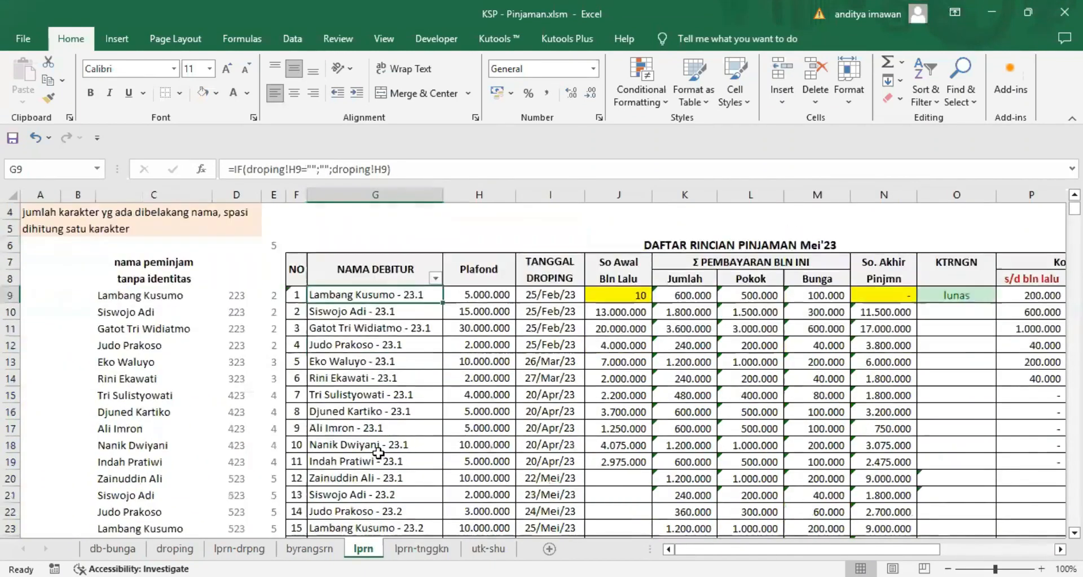
click(340, 378)
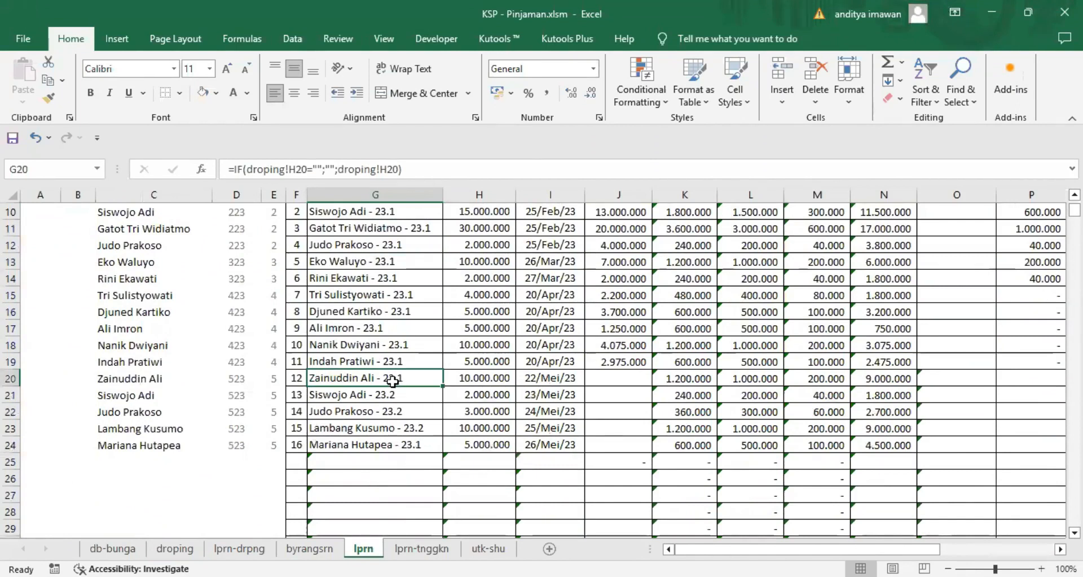
scroll(393, 381, up, 3)
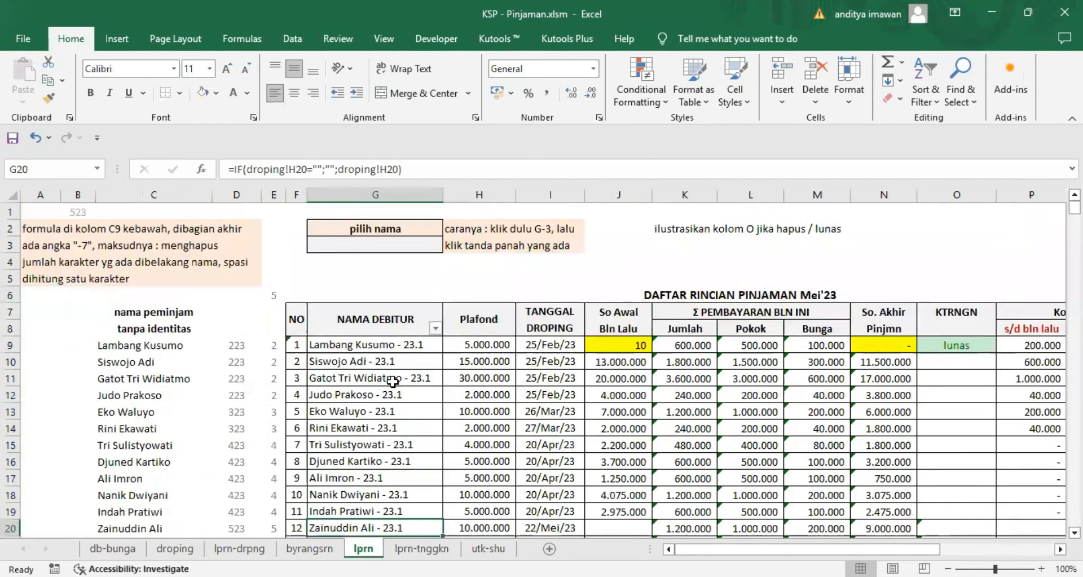
- Check the Plafond formula in H9 of lprn against its source data on the droping sheet
click(485, 342)
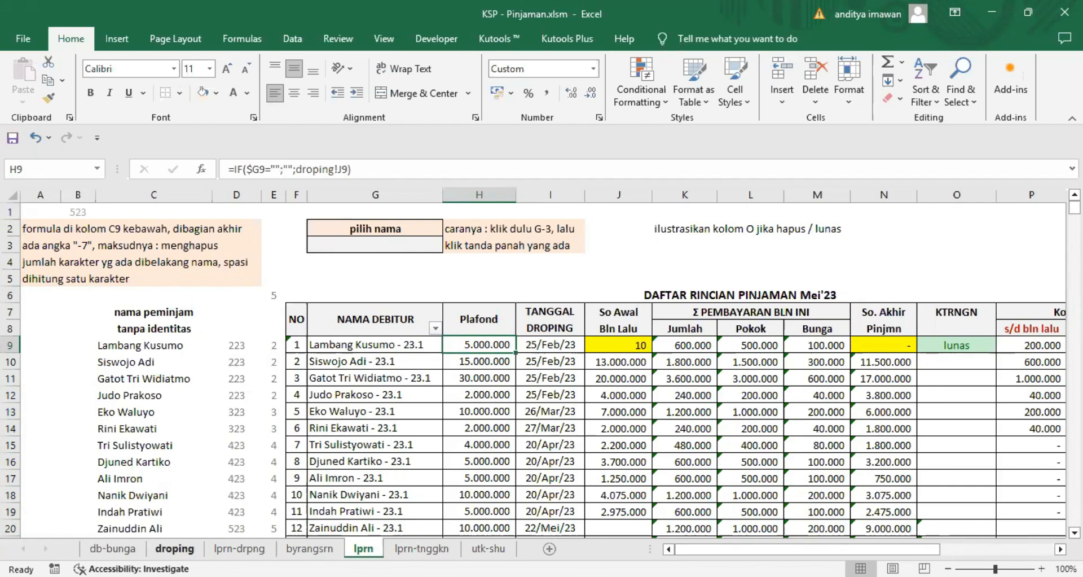
click(175, 547)
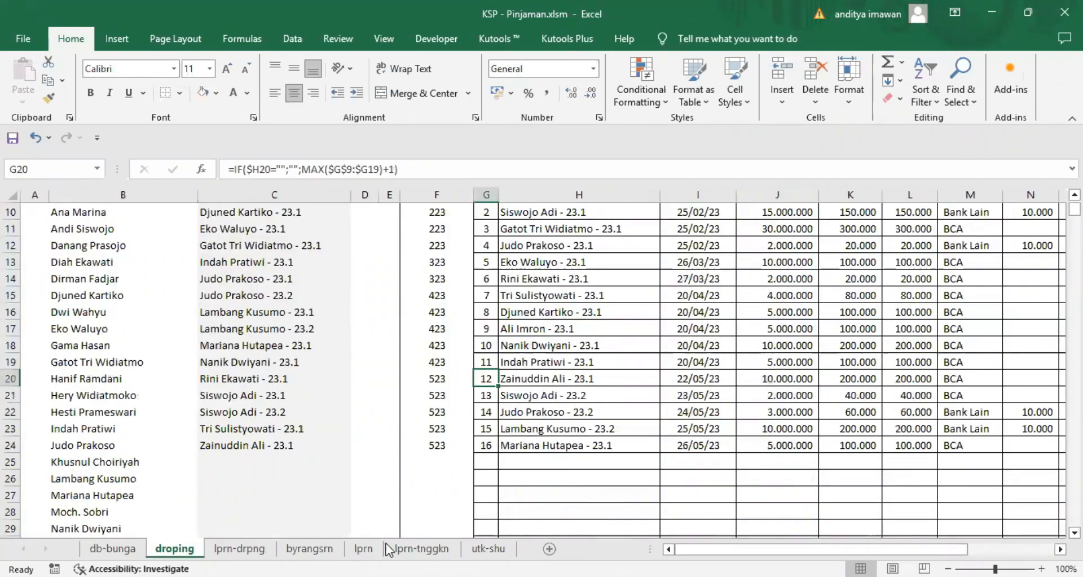
click(363, 548)
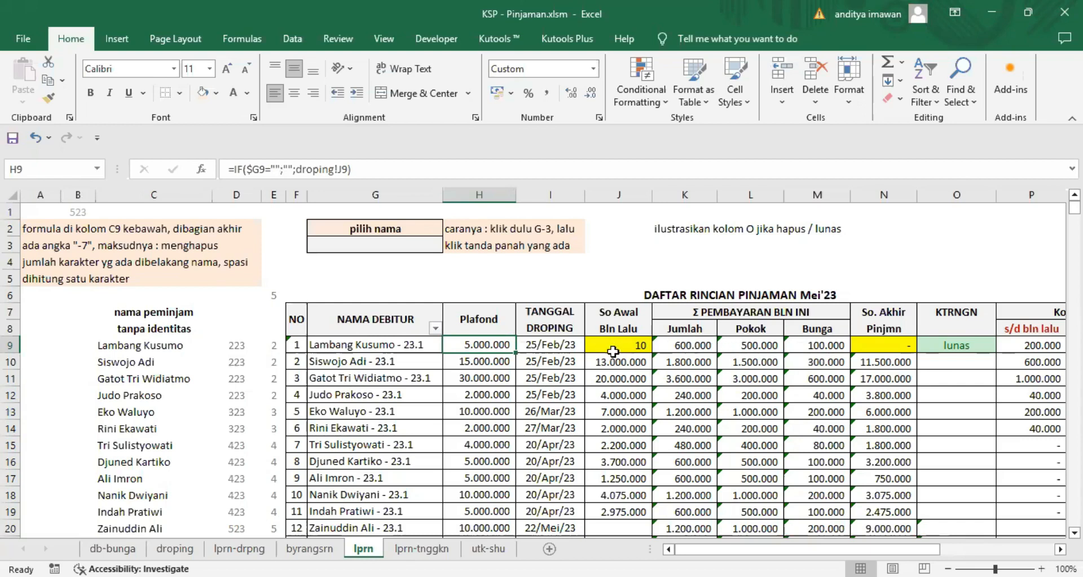
- Examine the So Awal Bln Lalu column, the So. Akhir Pinjmn value in N9 and the KTRNGN formula in O9
click(618, 192)
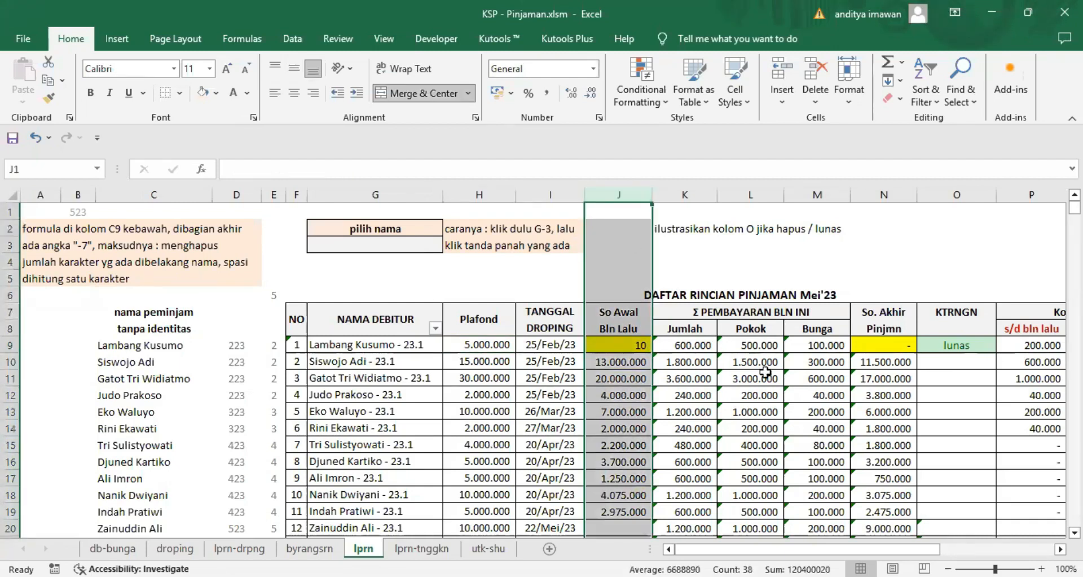
click(881, 346)
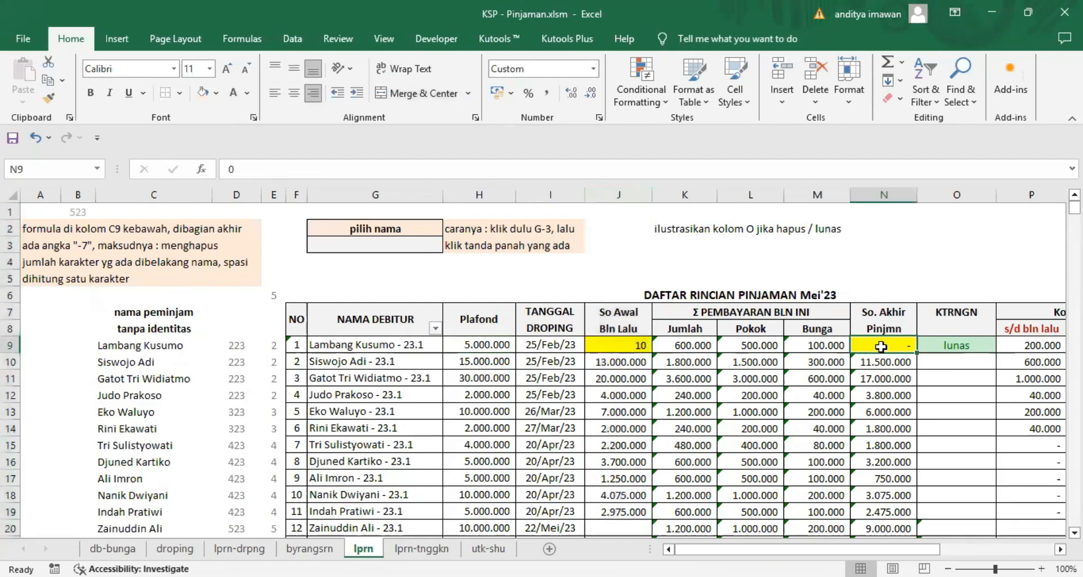
click(621, 343)
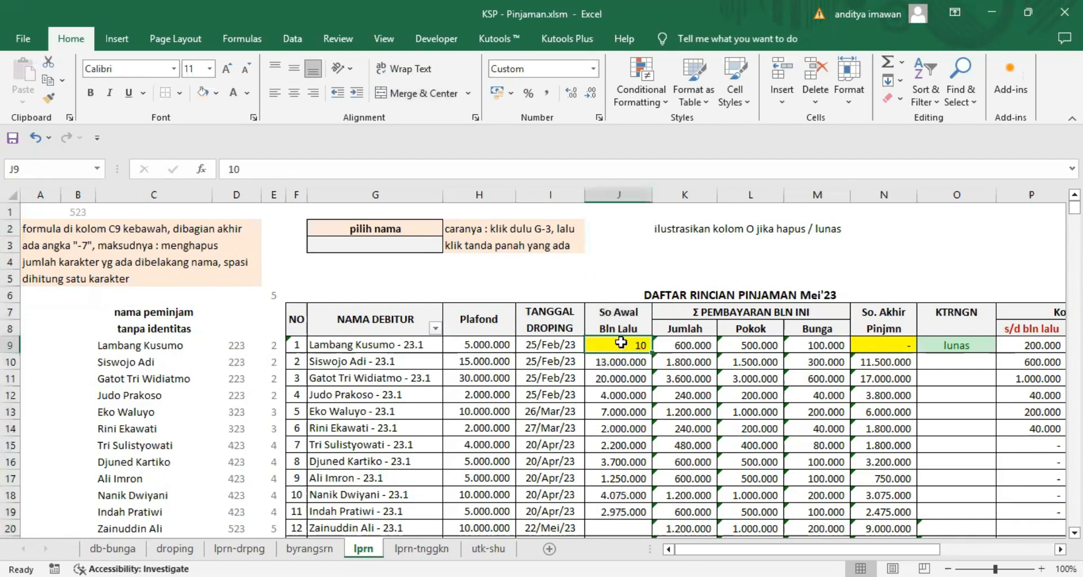
click(875, 340)
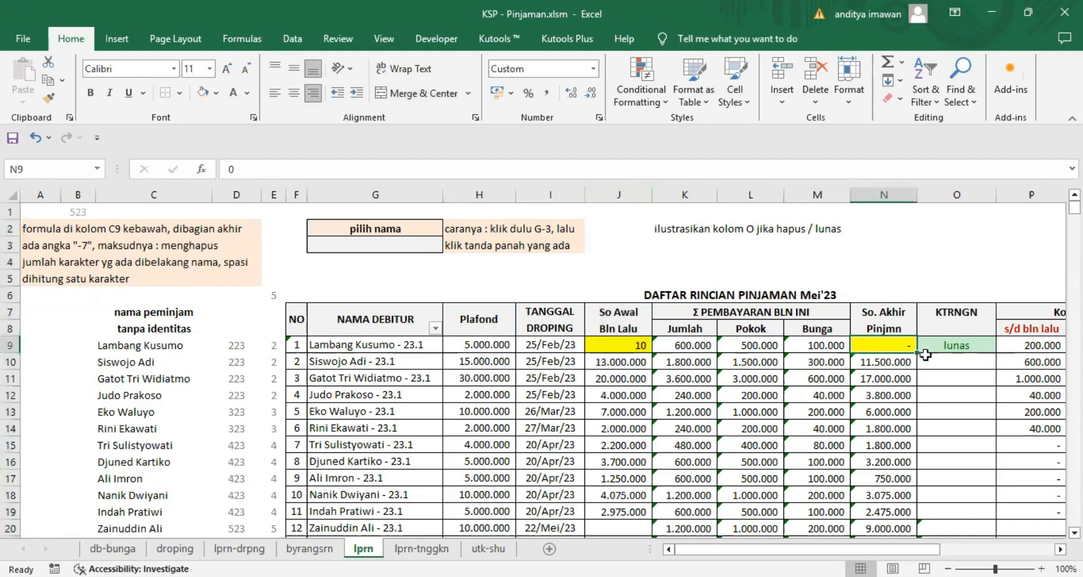
click(961, 343)
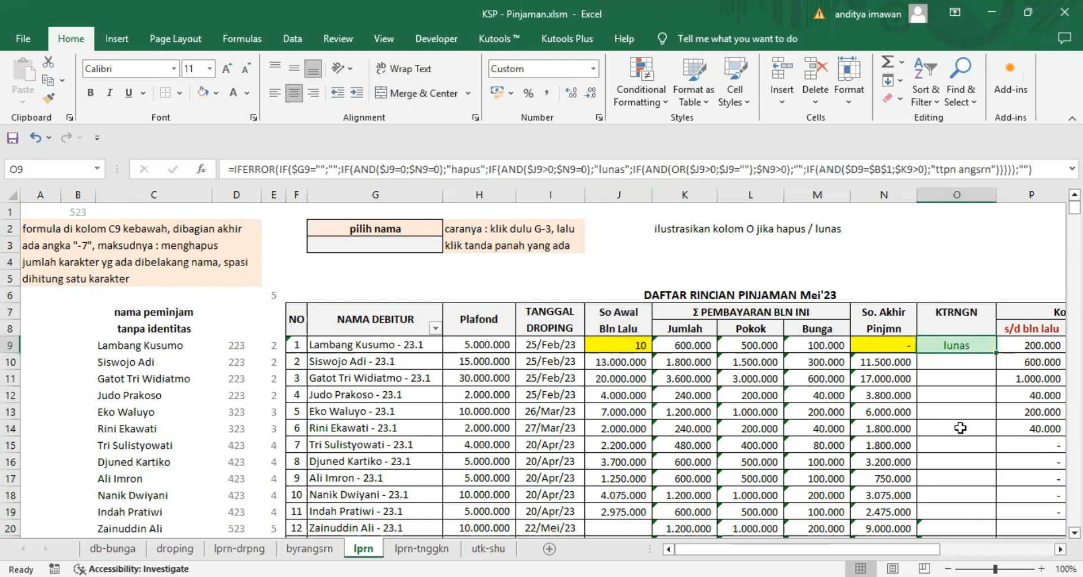
- Set the So Awal Bln Lalu amount in J9 to 0
scroll(960, 428, down, 1)
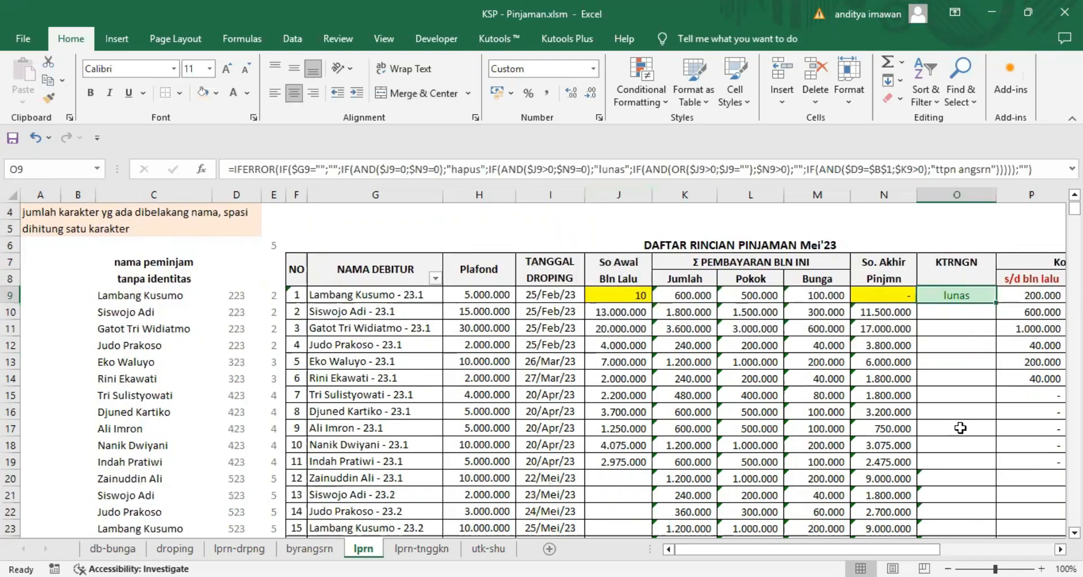
click(617, 291)
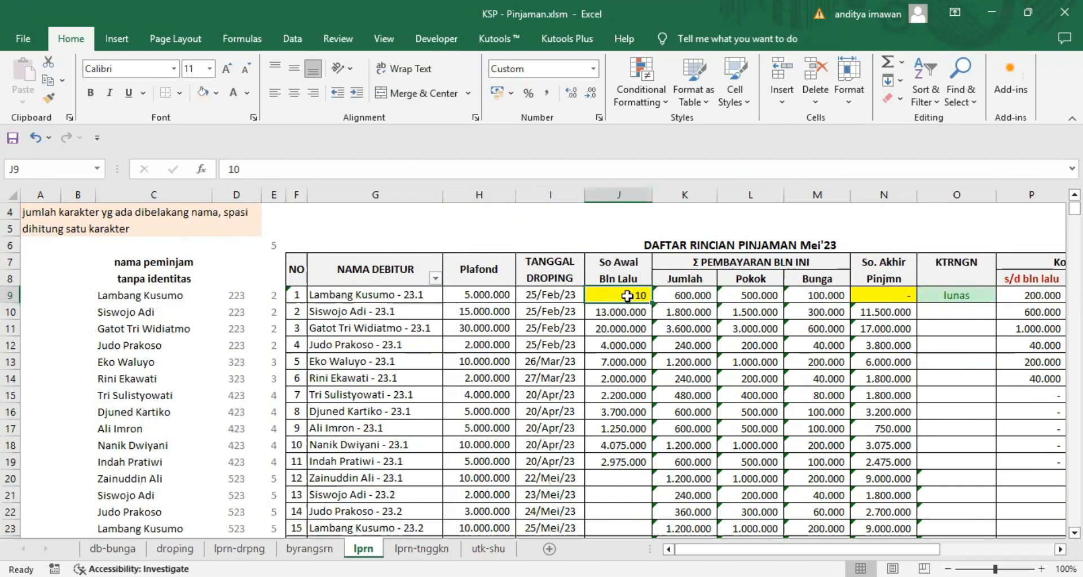
text(0)
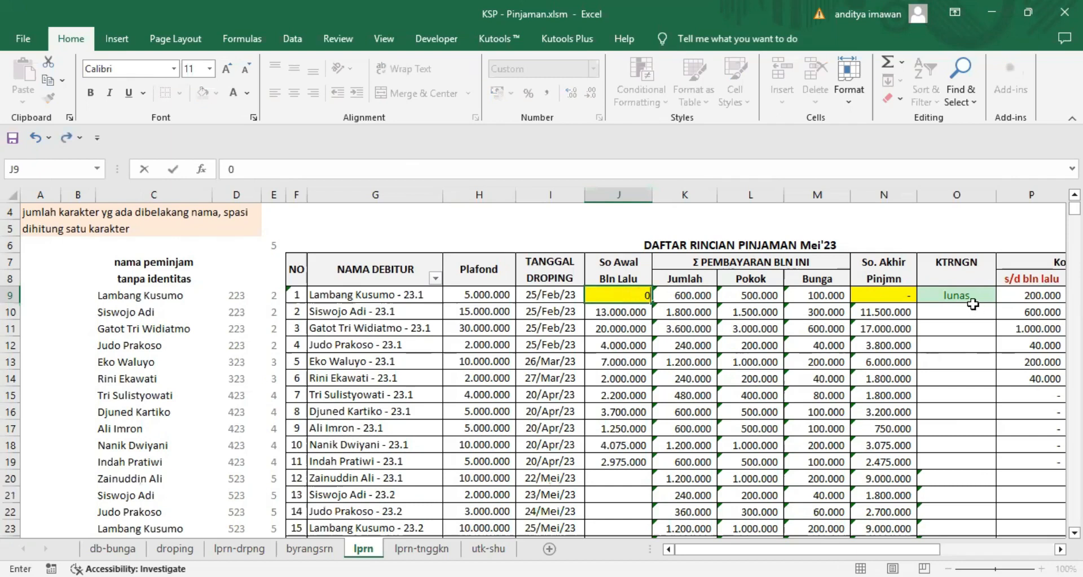
key(Return)
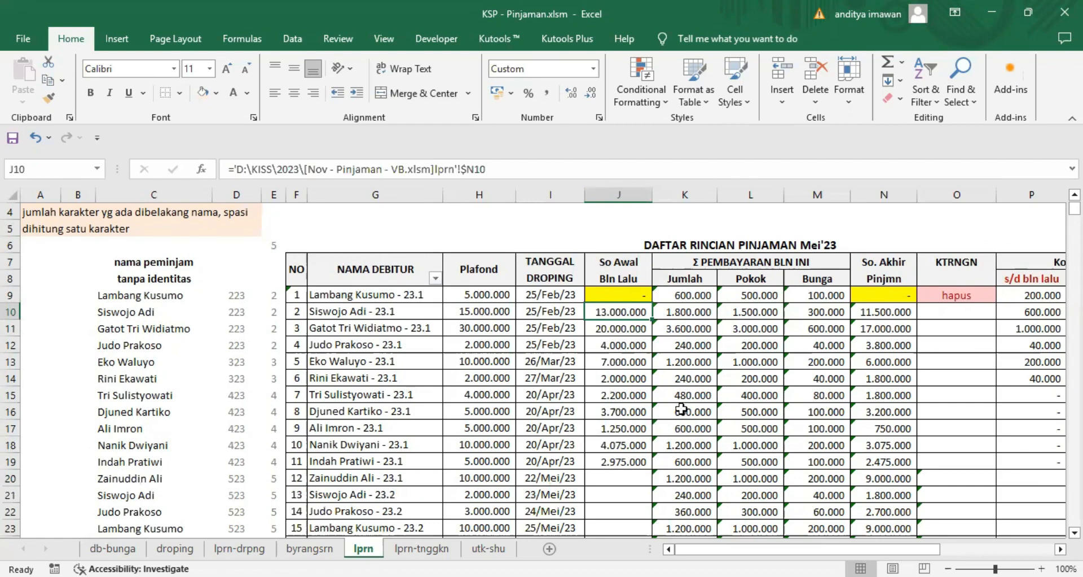
- Examine the ktrngn 2 status and its formula in S9 on the droping sheet, along with the whole loan row 9
click(170, 550)
scroll(925, 445, up, 3)
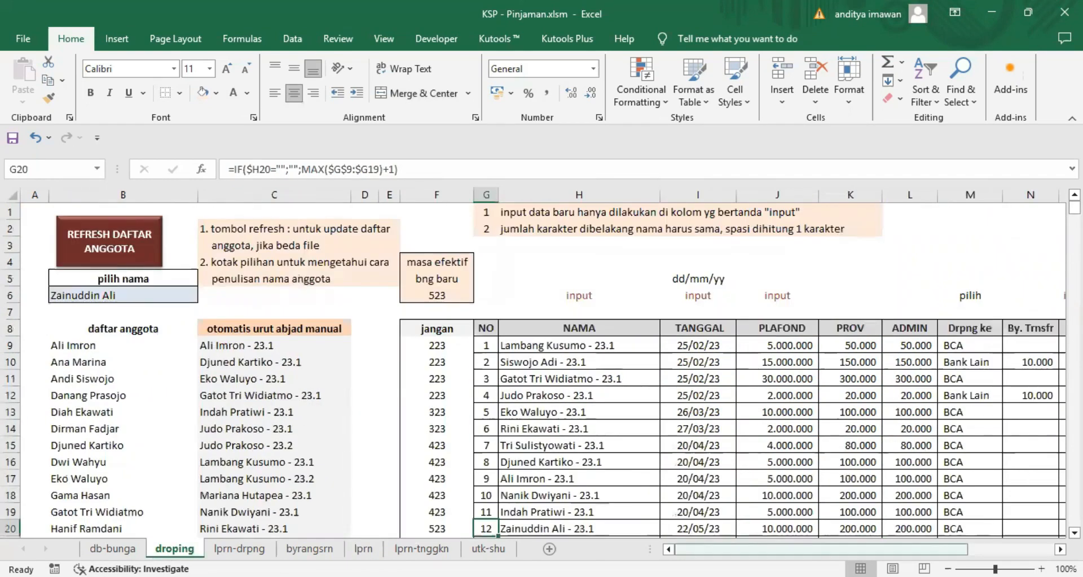
drag(812, 551, 892, 544)
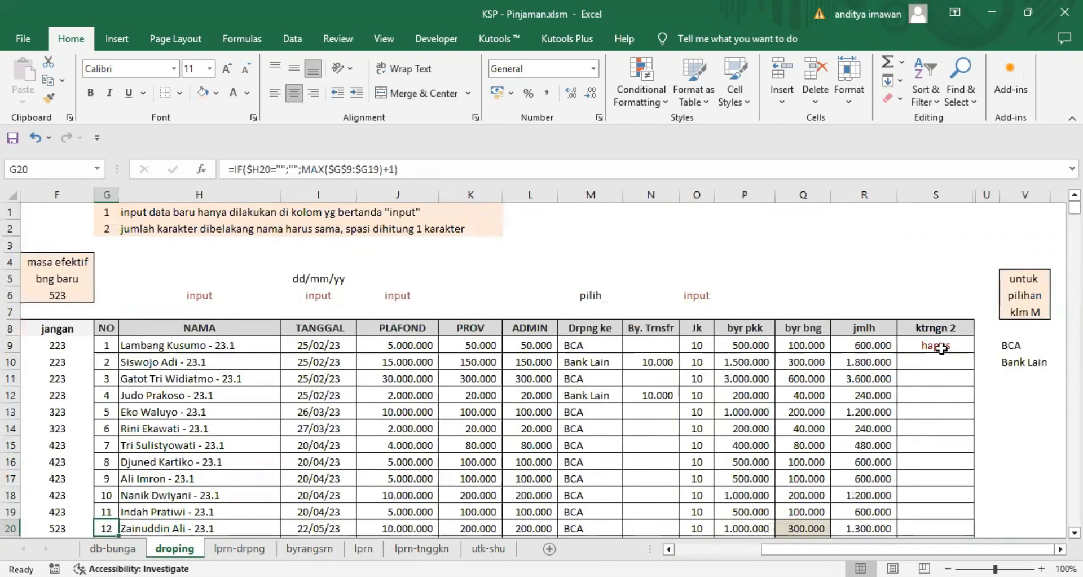
click(943, 347)
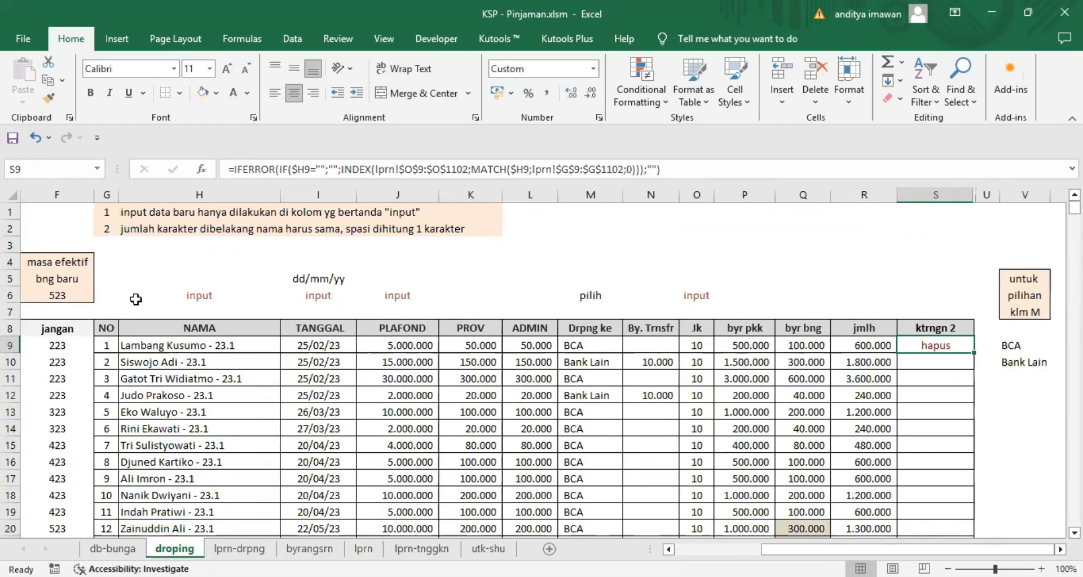
click(11, 344)
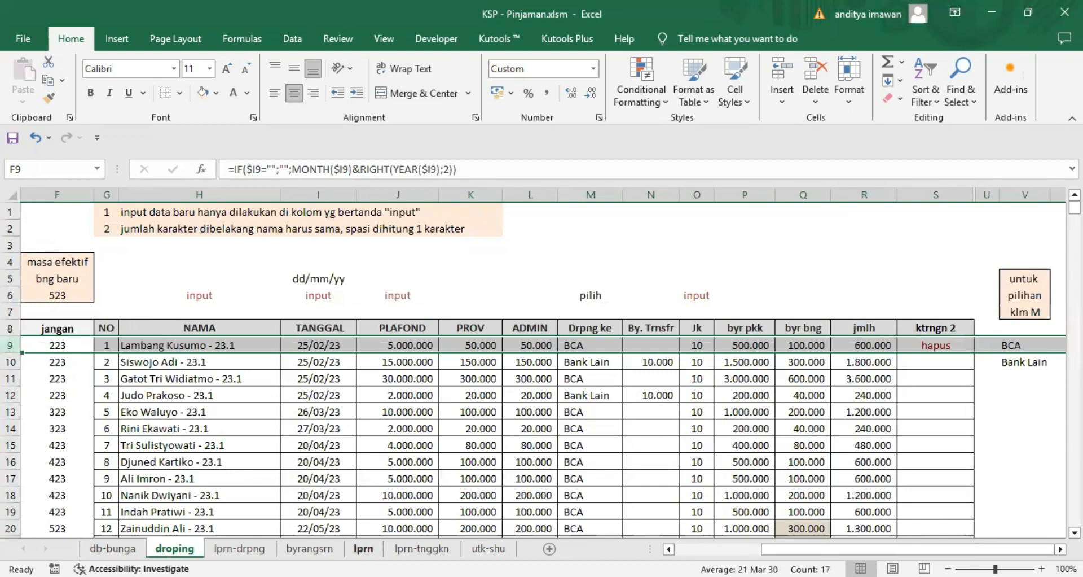
click(364, 548)
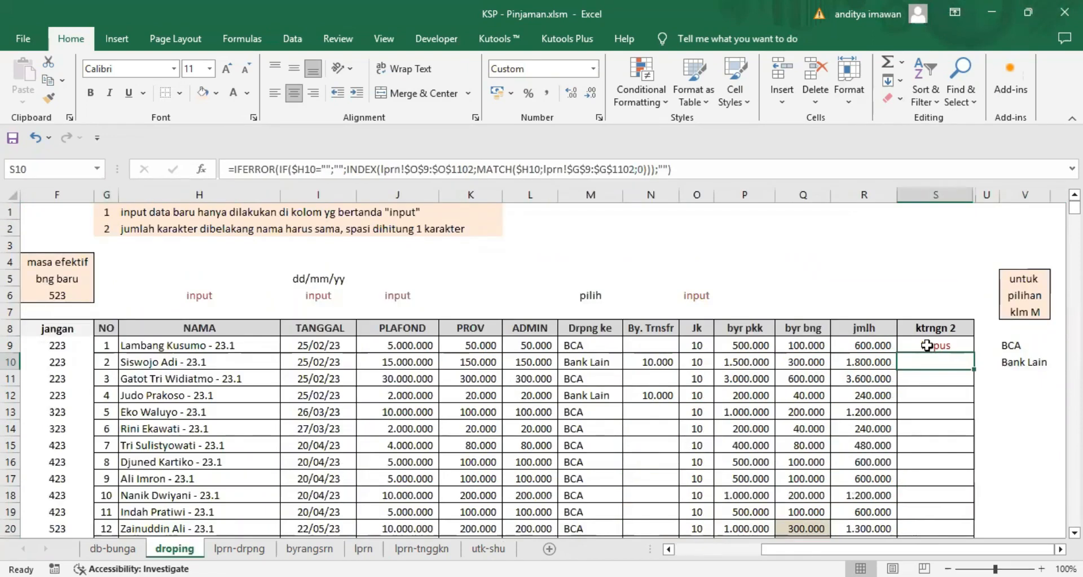
click(929, 344)
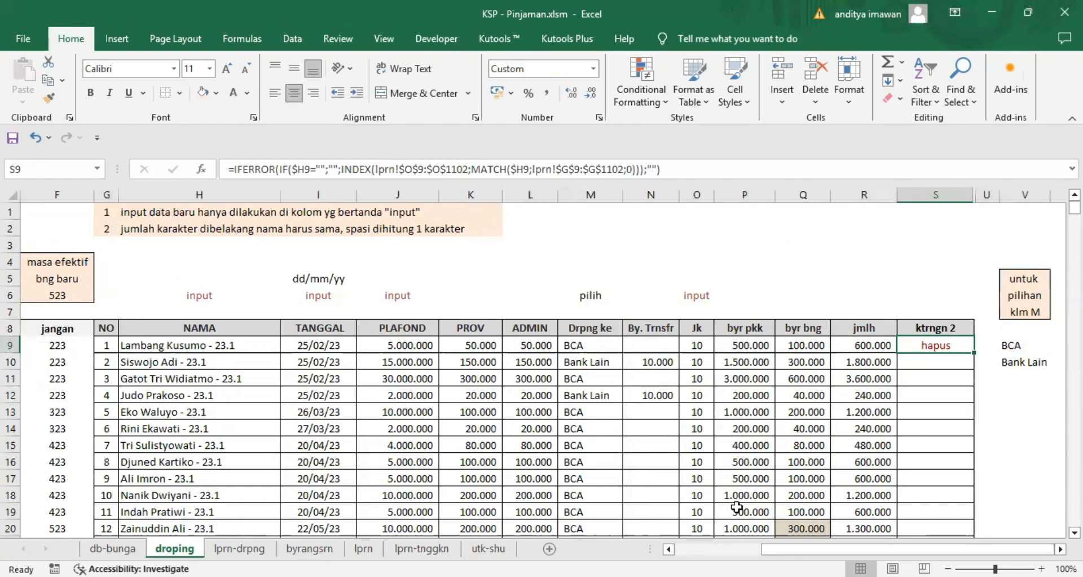
drag(818, 548, 632, 525)
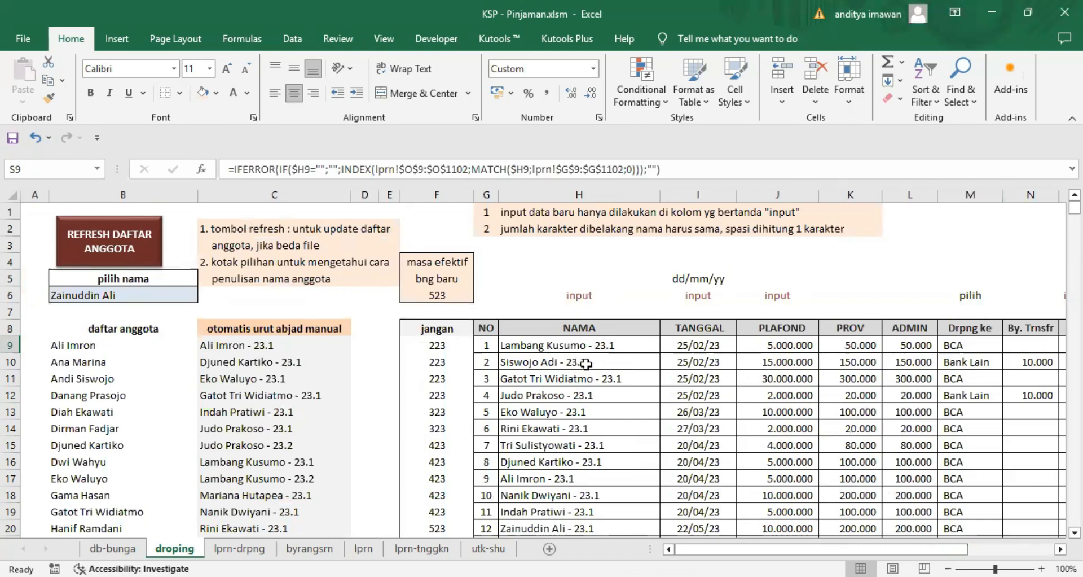
- Review the Kontribusi Bunga columns on the lprn sheet and the s/d bln lalu link formula in P9
click(363, 548)
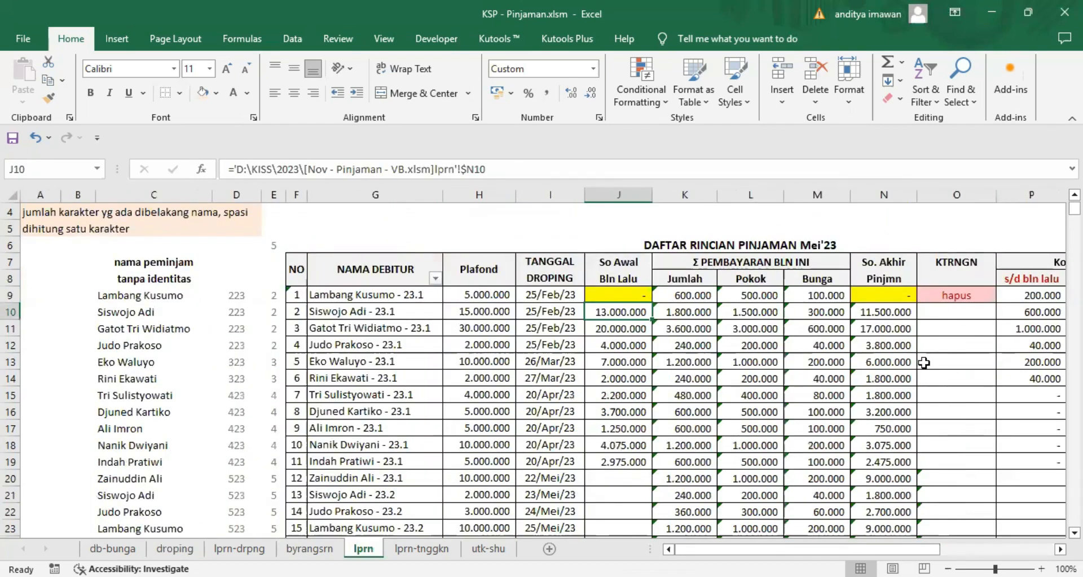
scroll(934, 354, down, 2)
scroll(926, 361, up, 3)
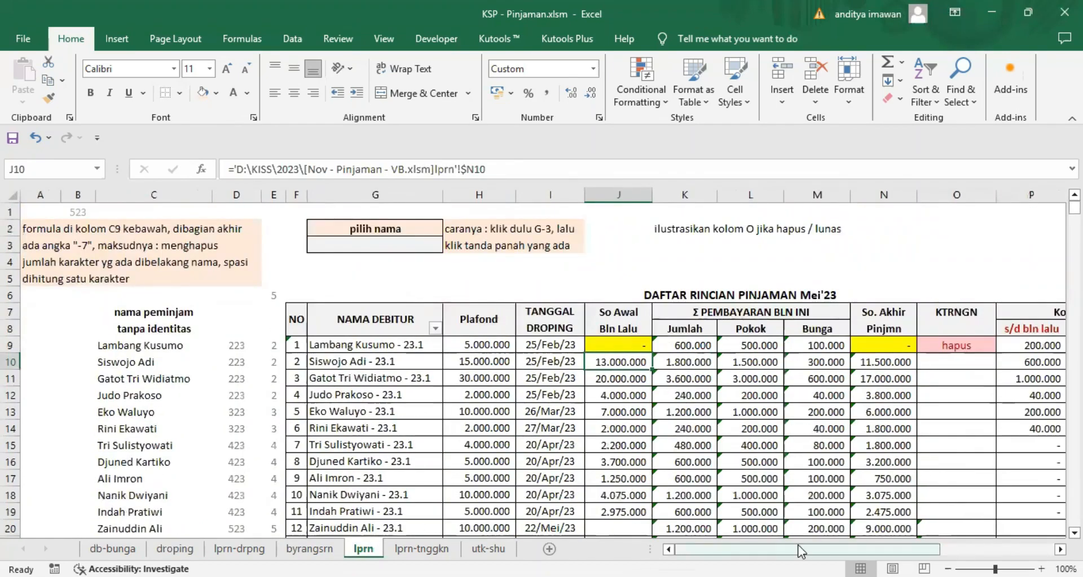
drag(801, 550, 916, 545)
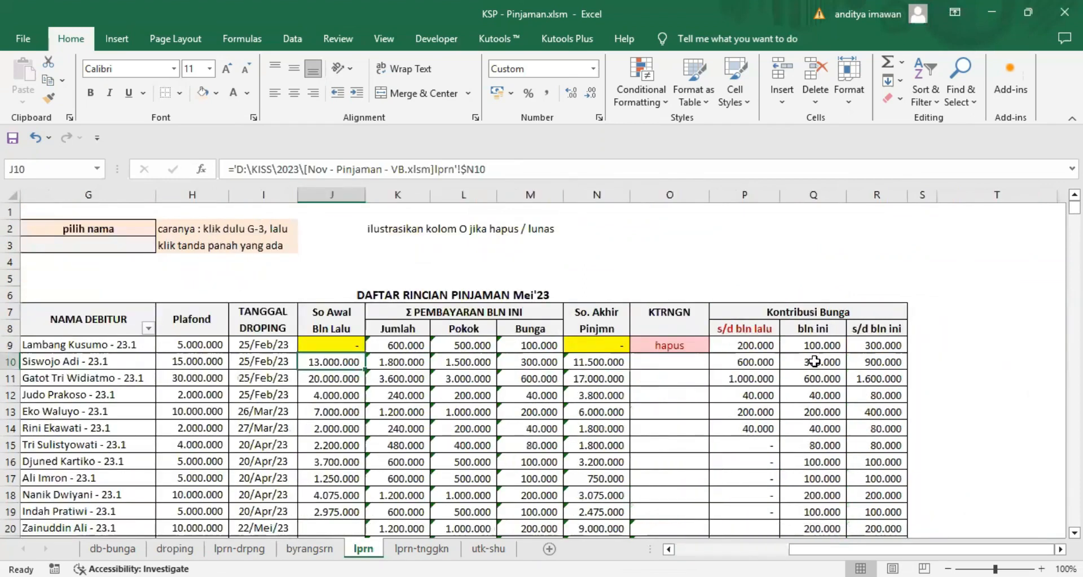
click(743, 343)
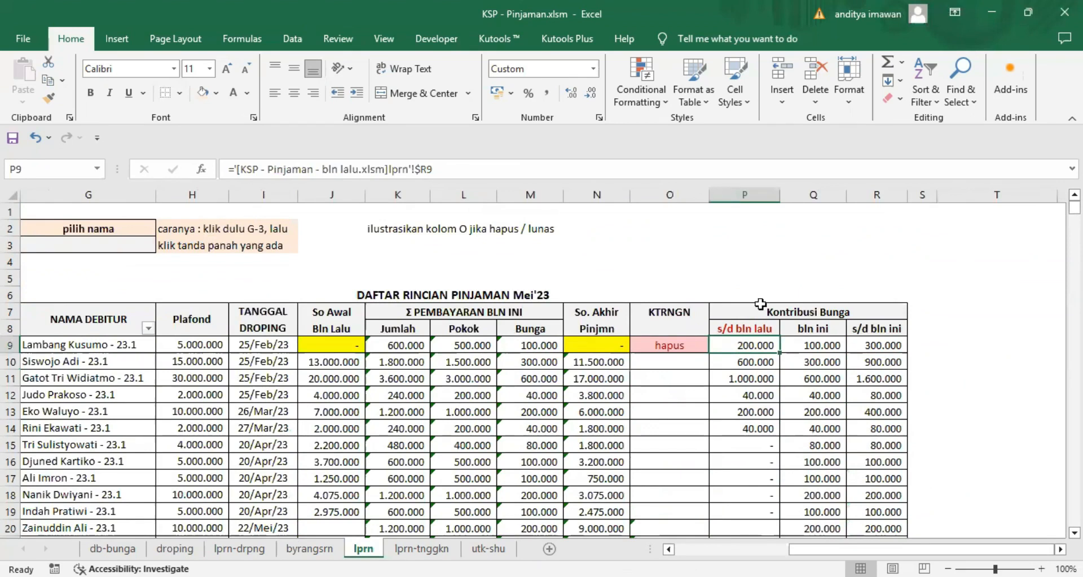
- Enter the note "ambil link" in P4 and "dr bln lalu" in P5 above the s/d bln lalu column, and centre both cells
click(745, 265)
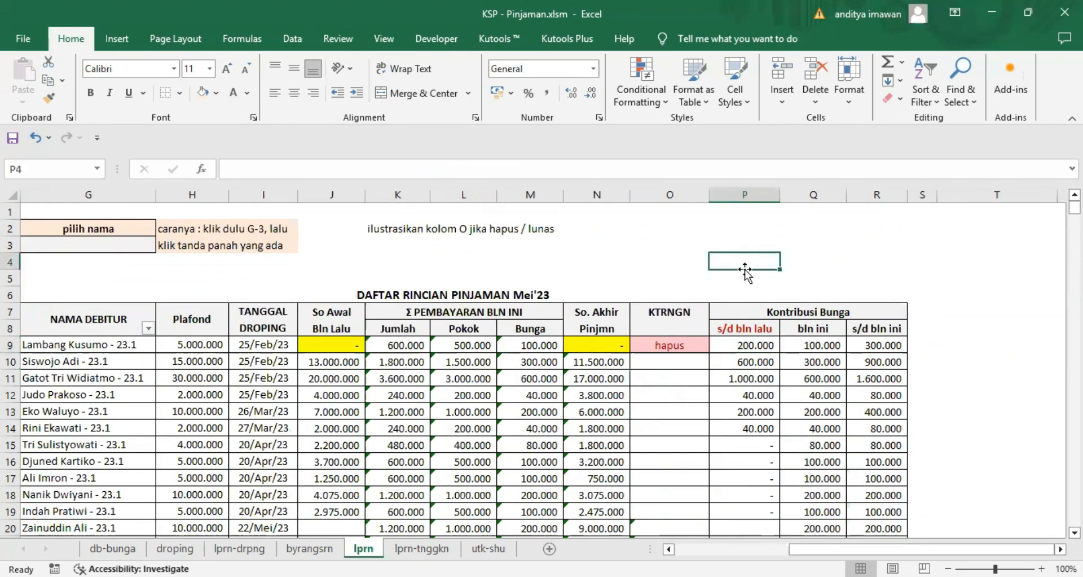
text(inpu)
key(BackSpace)
key(BackSpace)
text(ambil)
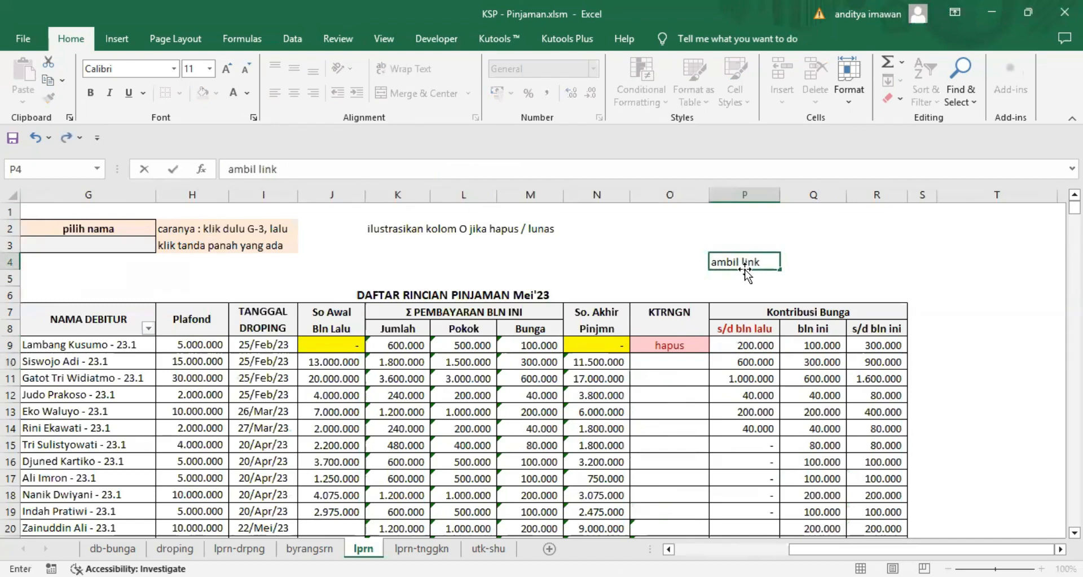
key(Return)
text(dr bln lalu)
key(Return)
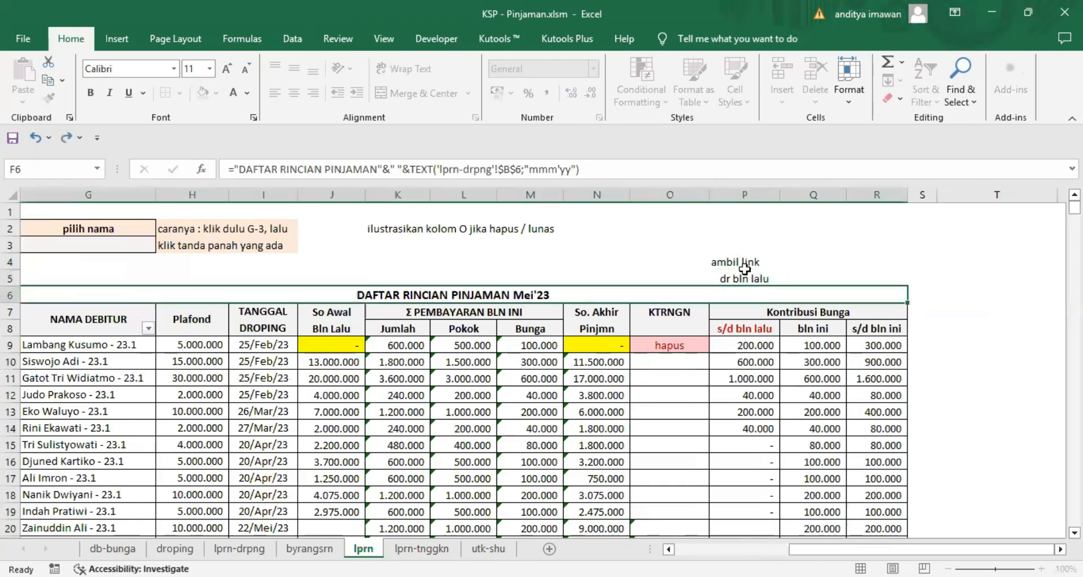
drag(750, 264, 756, 279)
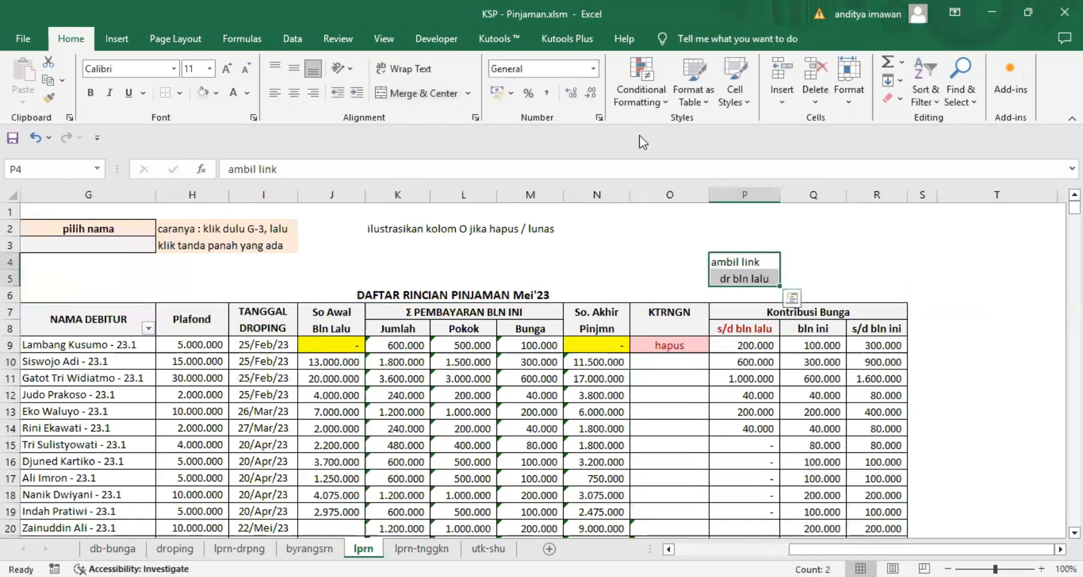
click(294, 92)
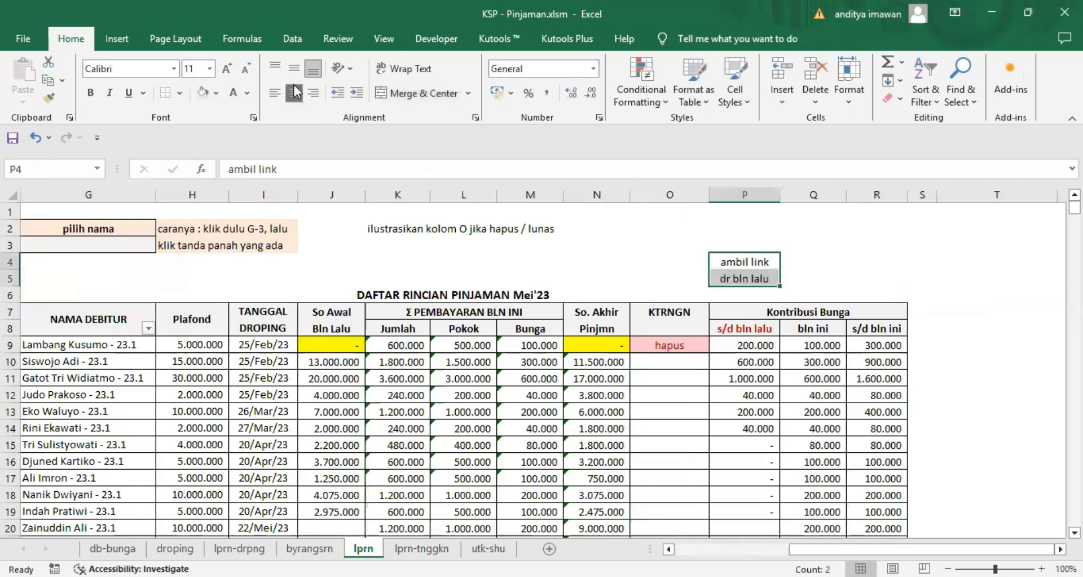
- Apply the light orange fill to the note cells P4:P5
click(204, 94)
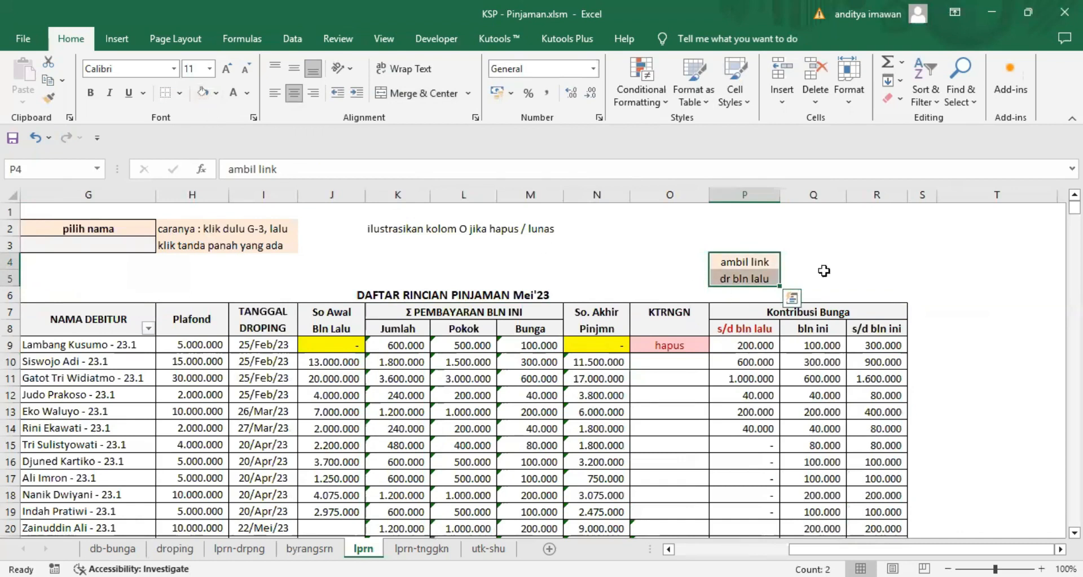
click(897, 258)
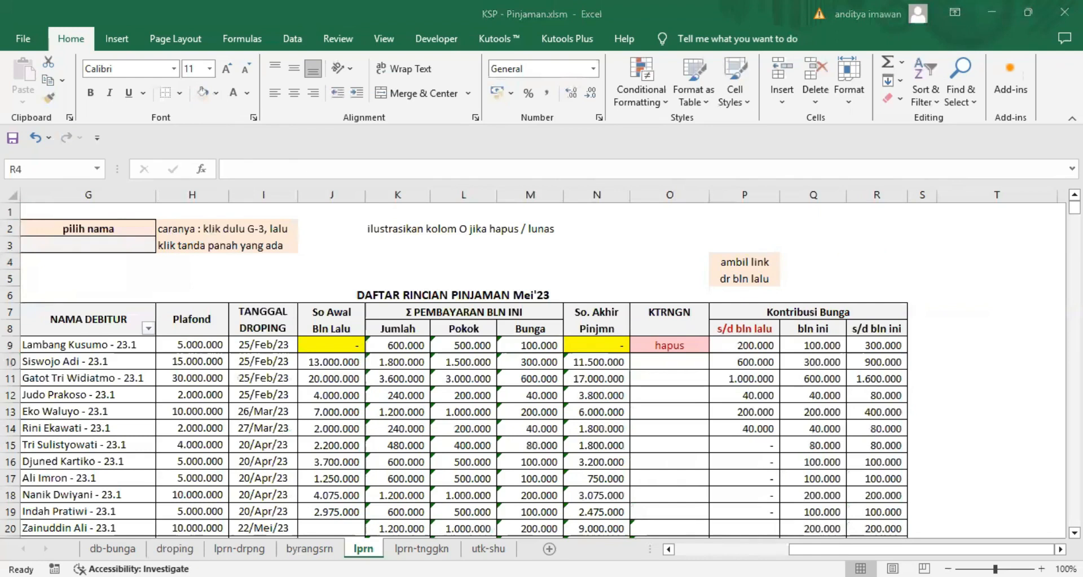
- Relink P9 to R9 on the lprn sheet of KSP - Pinjaman - bln lalu.xlsm, with the column absolute and the row relative ($R9)
click(749, 341)
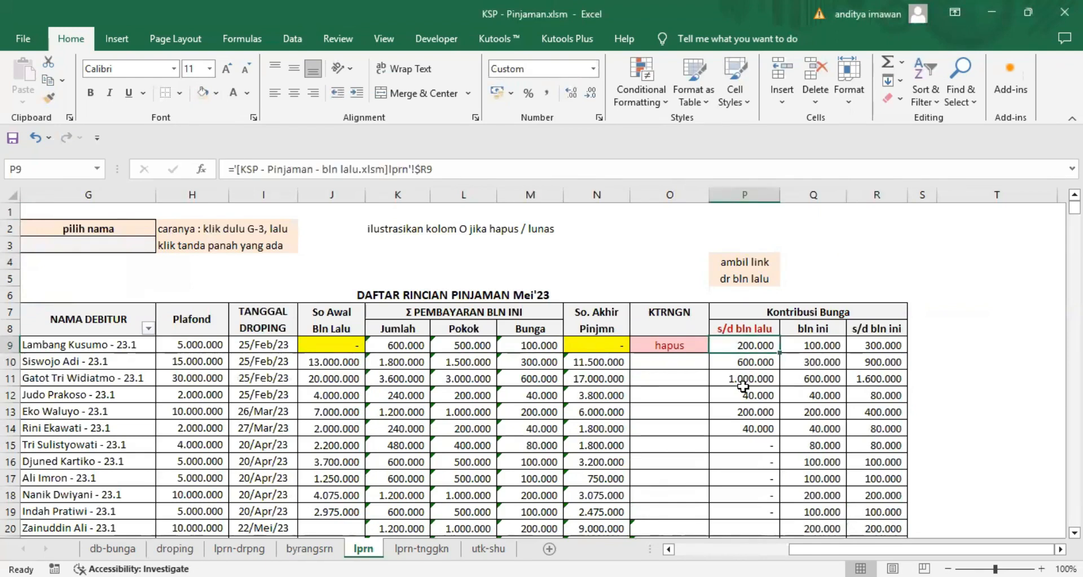
text(=)
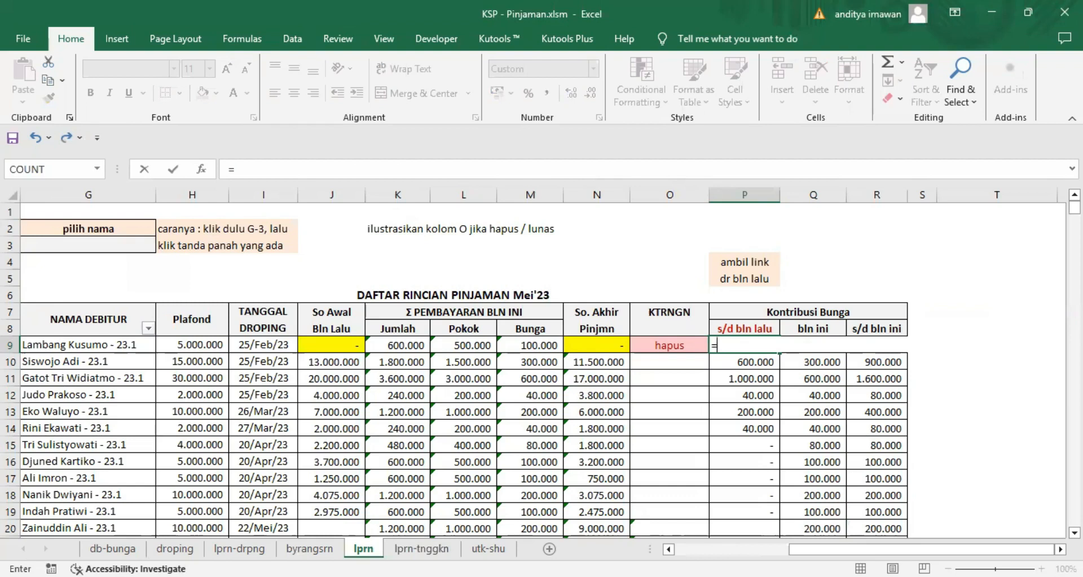
key(alt+Tab)
click(876, 345)
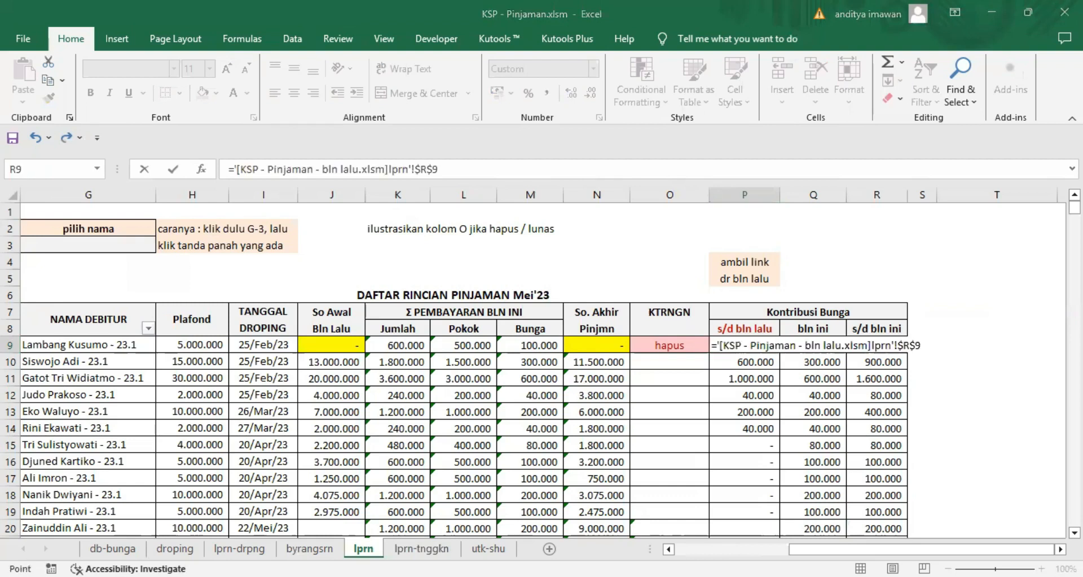
key(Return)
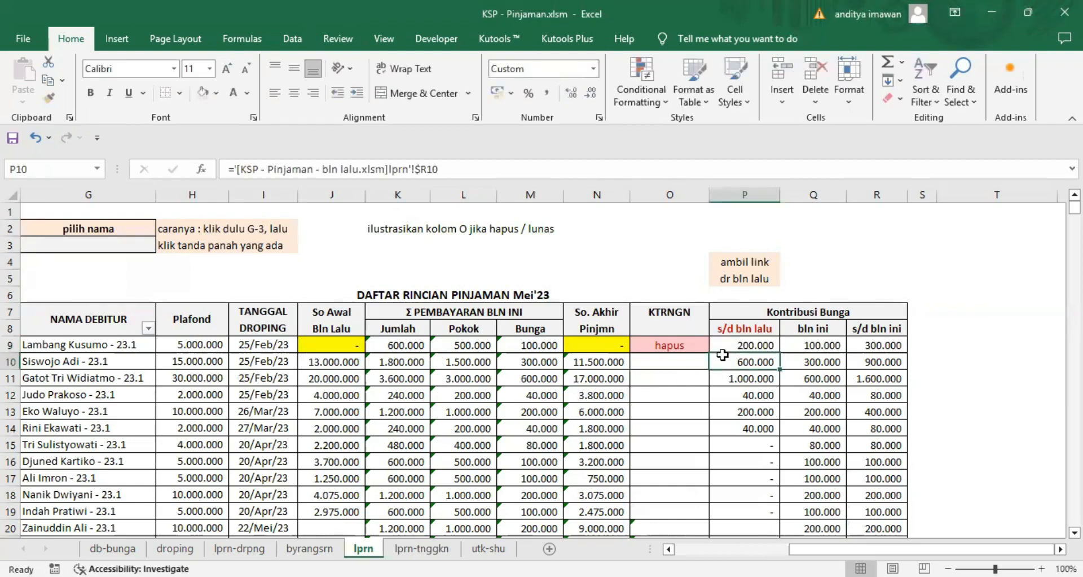
click(435, 171)
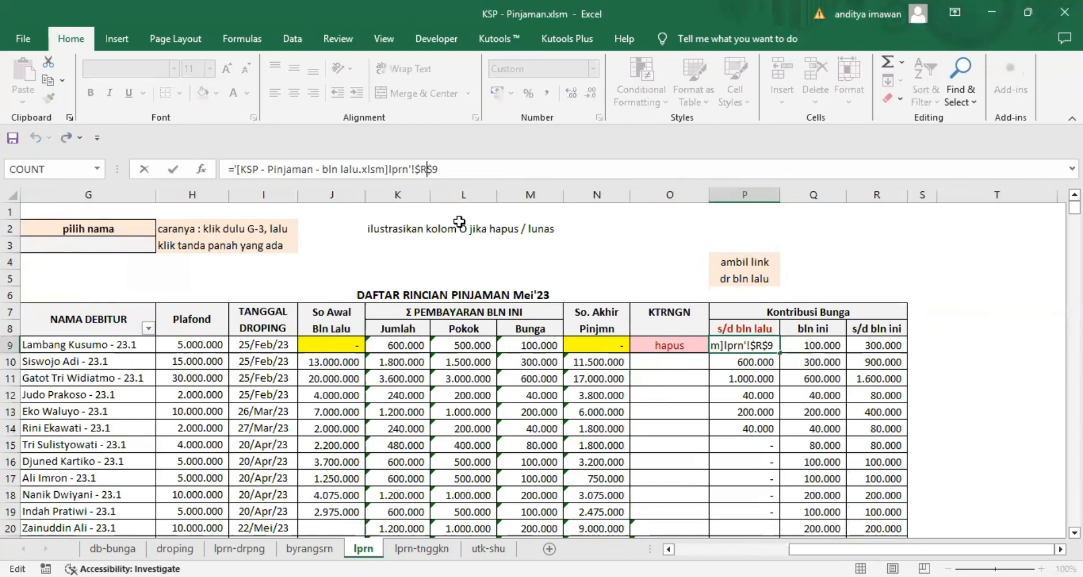
key(BackSpace)
key(Return)
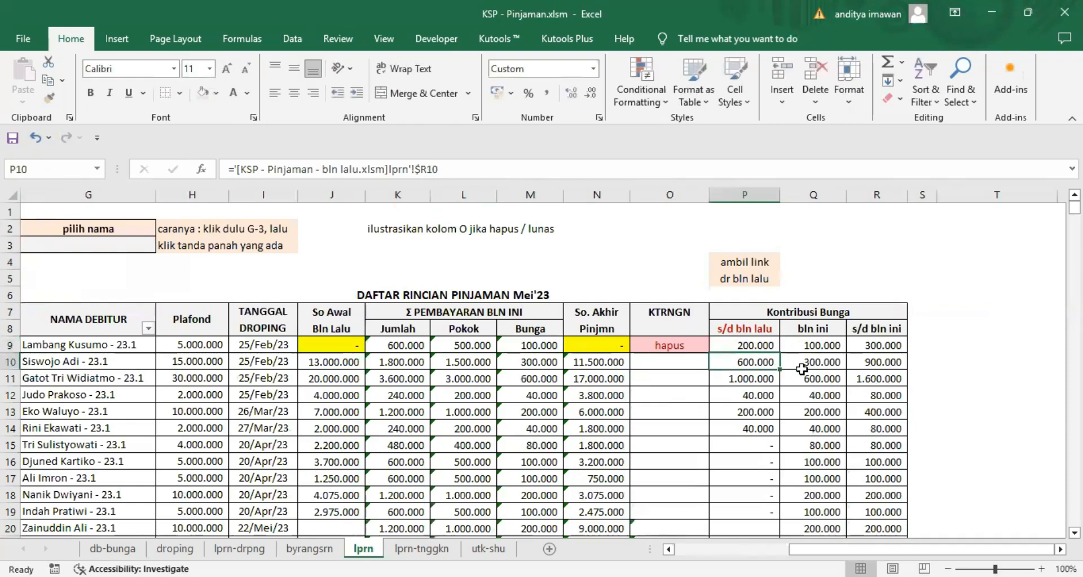
click(750, 345)
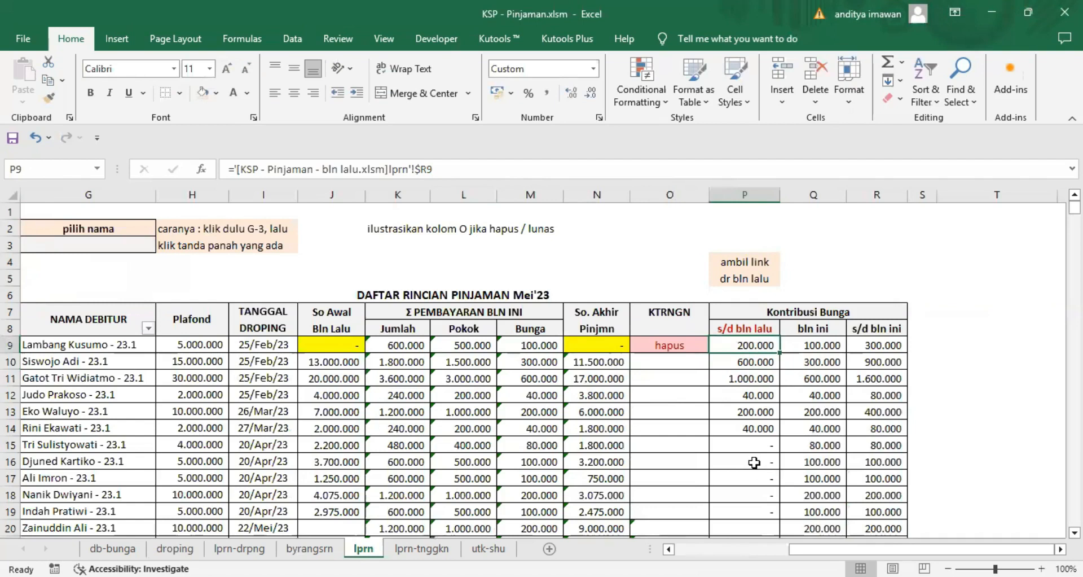
scroll(753, 463, down, 4)
scroll(753, 462, up, 4)
- Copy the So Awal Bln Lalu link formula from J10 into J9
click(327, 342)
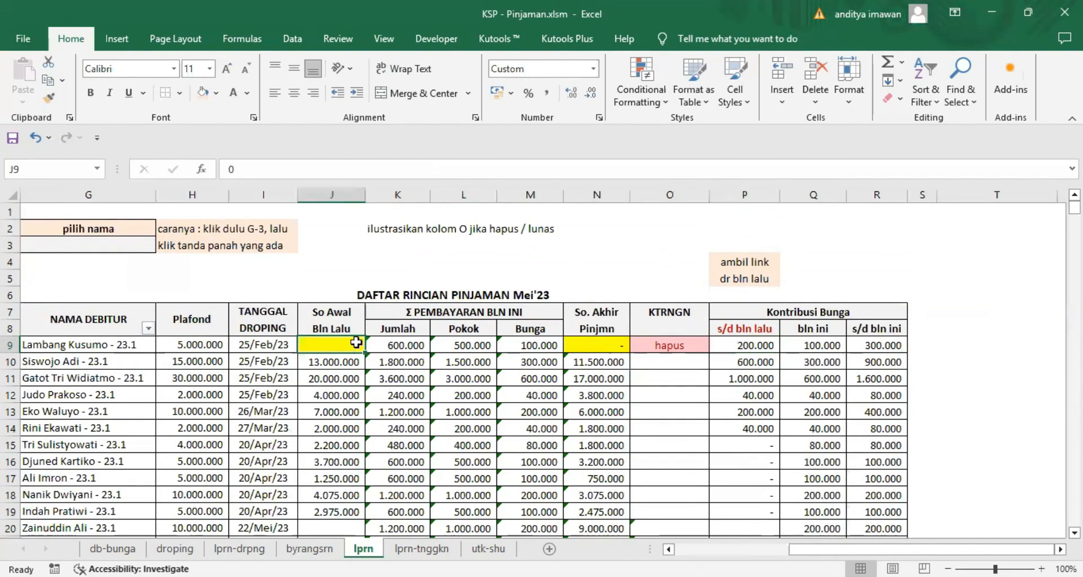
click(671, 343)
click(333, 364)
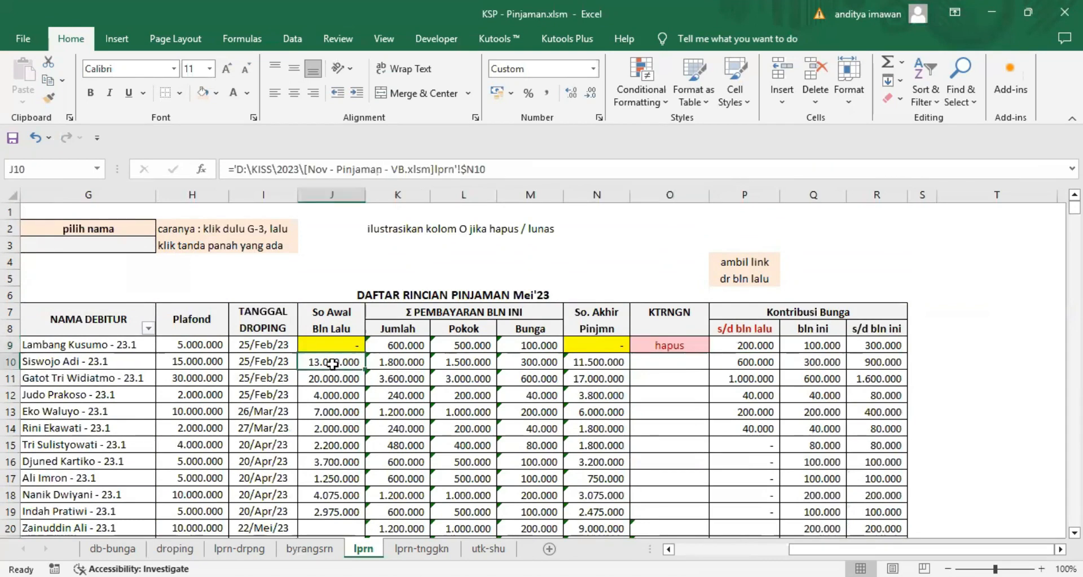
right_click(333, 363)
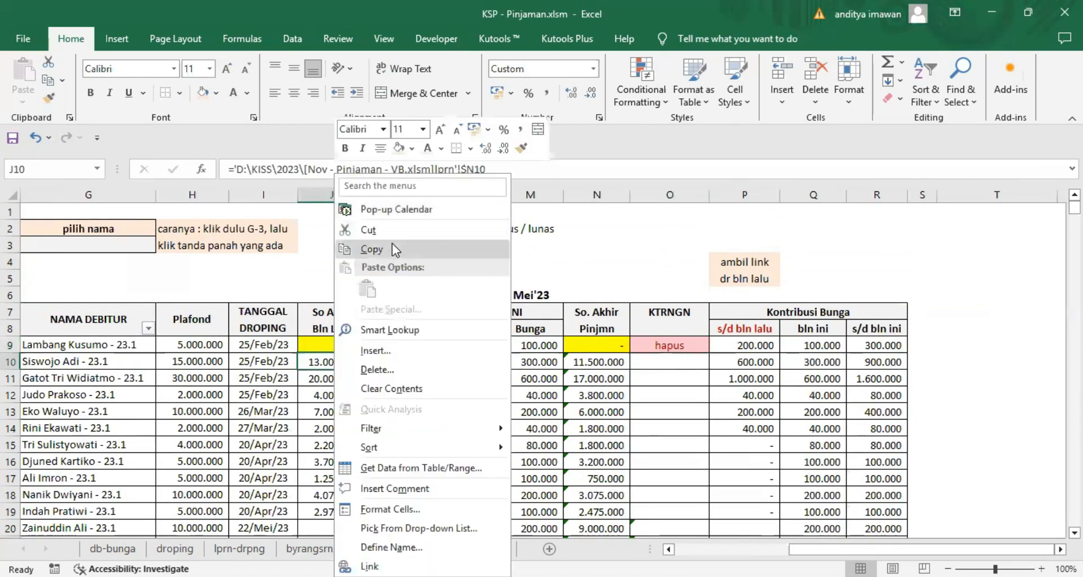
click(392, 243)
click(335, 342)
key(Return)
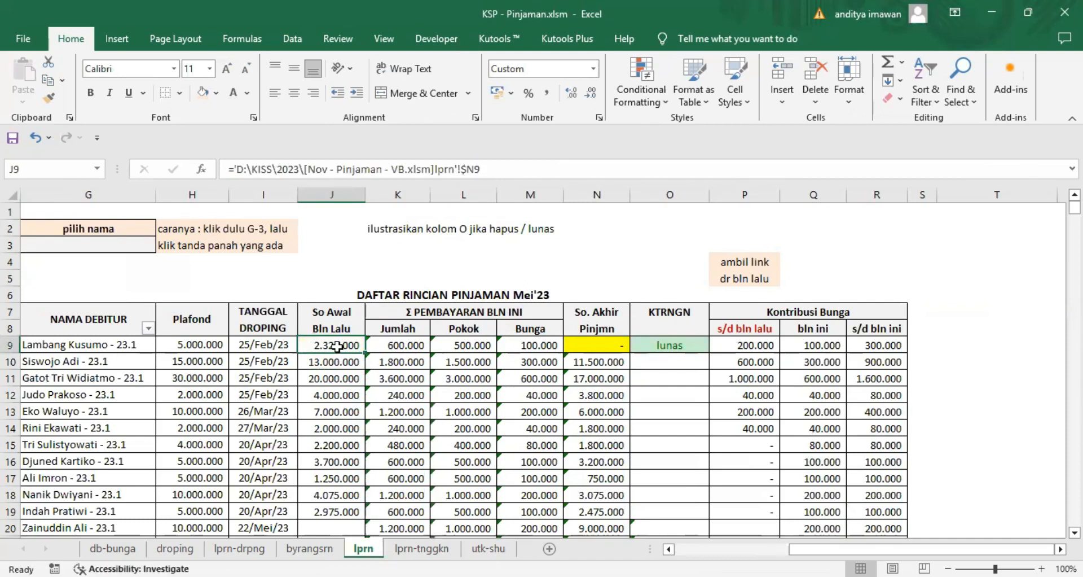
- Link J9 to N9 on the lprn sheet of KSP - Pinjaman - bln lalu.xlsm, with the column absolute and the row relative ($N9)
text(=)
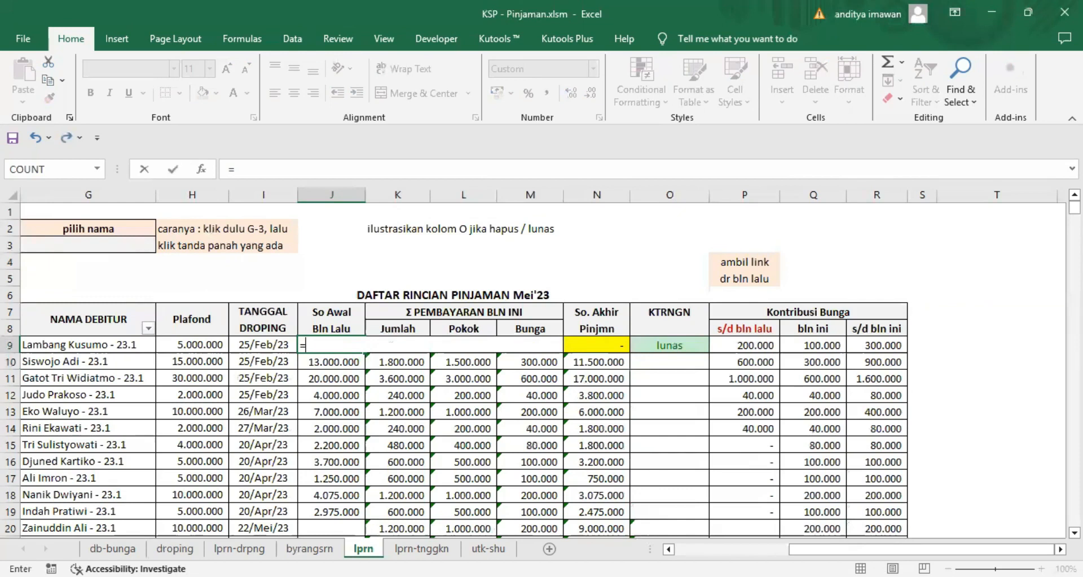
key(alt+Tab)
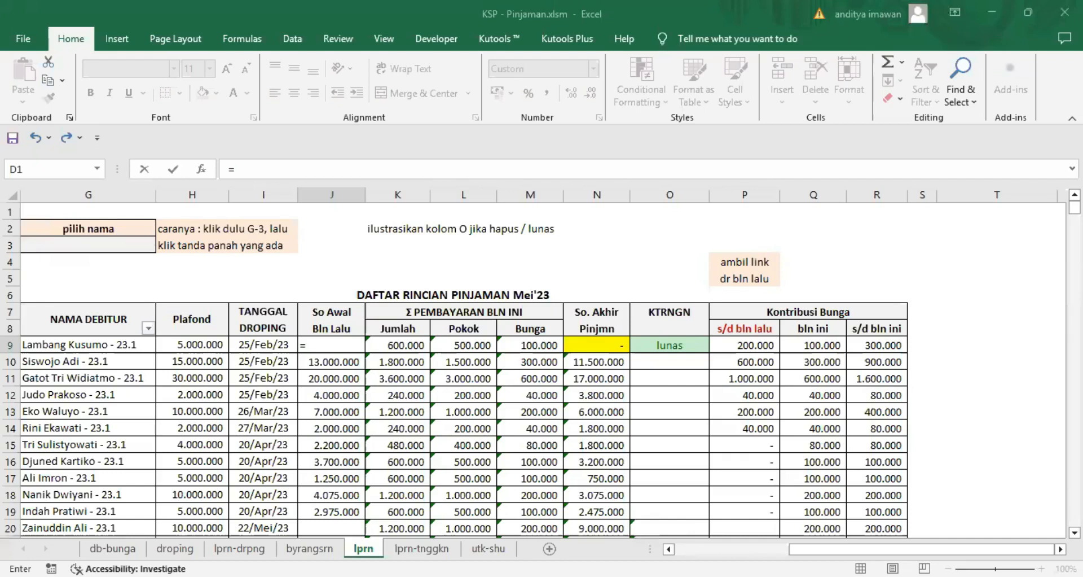
click(597, 345)
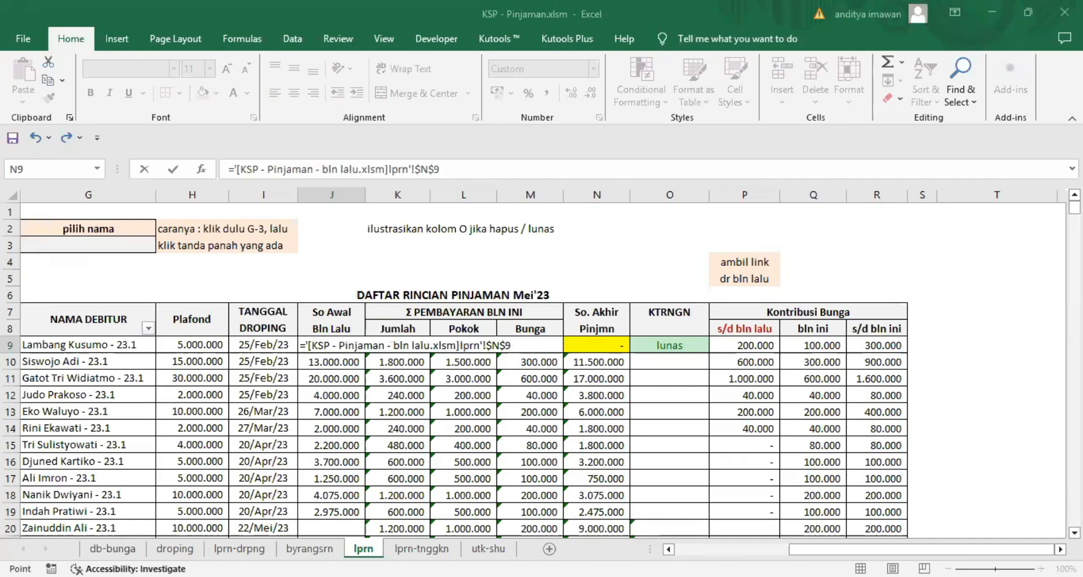
key(Return)
click(350, 345)
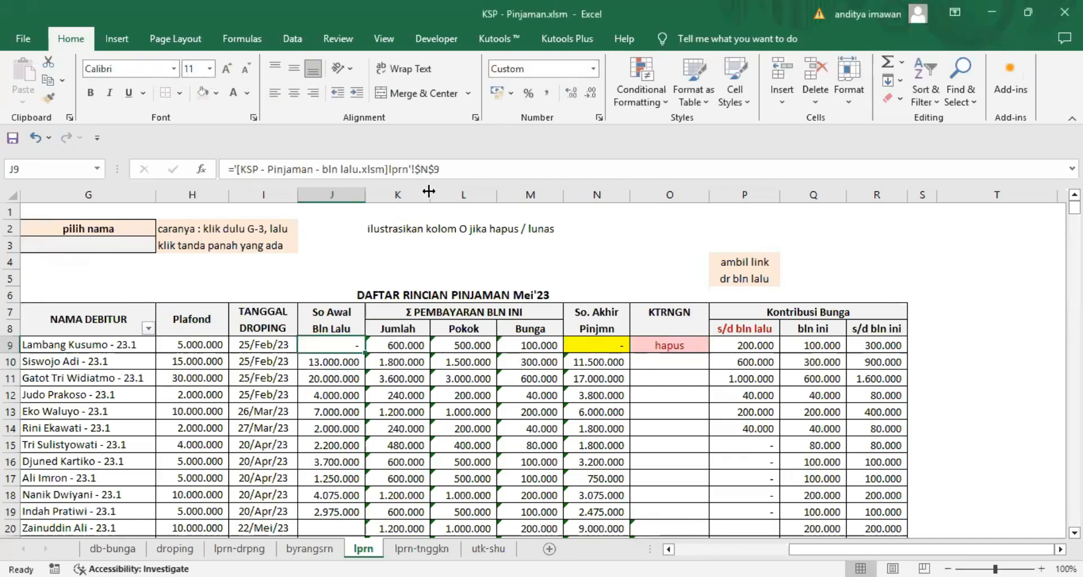
click(433, 169)
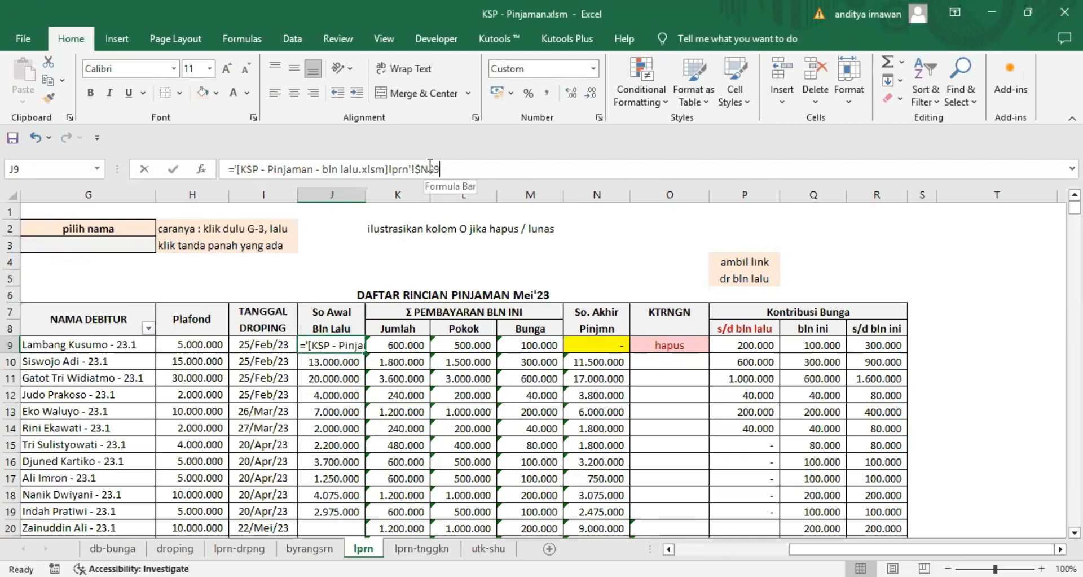
key(BackSpace)
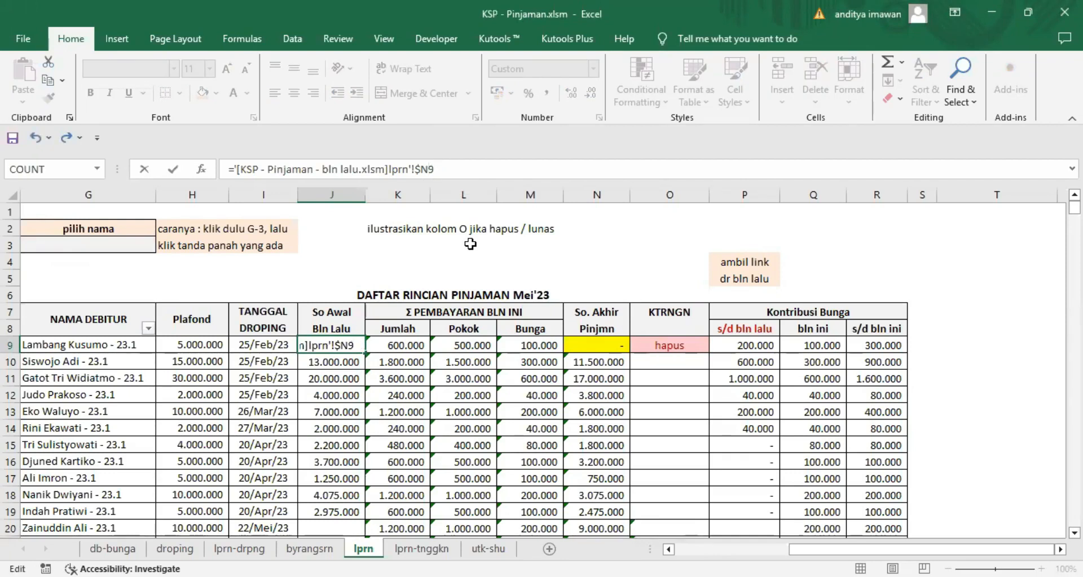
key(Return)
click(351, 344)
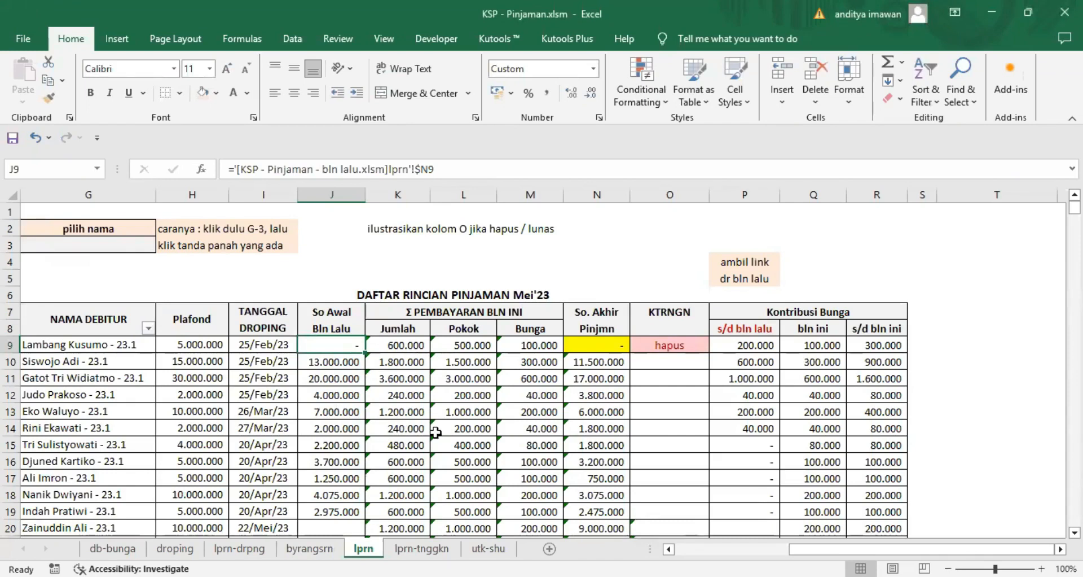
- Compare the s/d bln lalu and bln ini interest contributions in row 9 with the Bunga payment formula in M9
scroll(651, 422, down, 1)
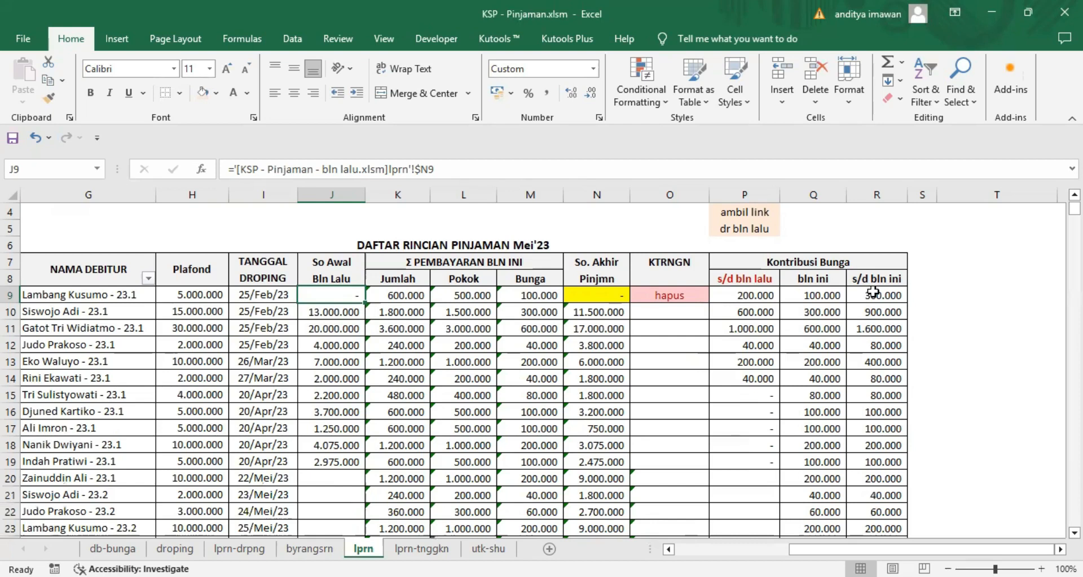
click(741, 294)
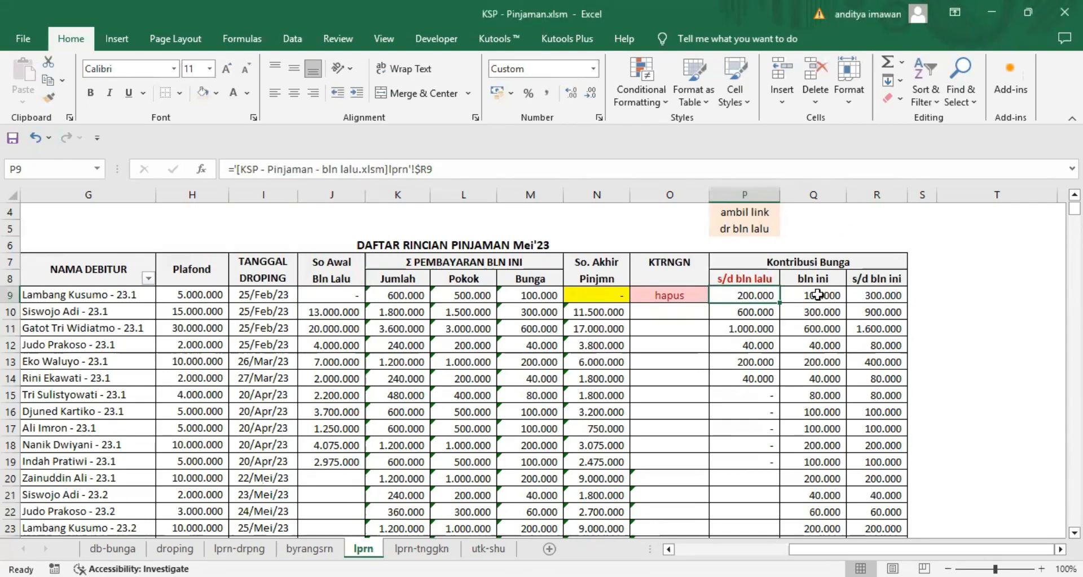
click(816, 295)
click(528, 300)
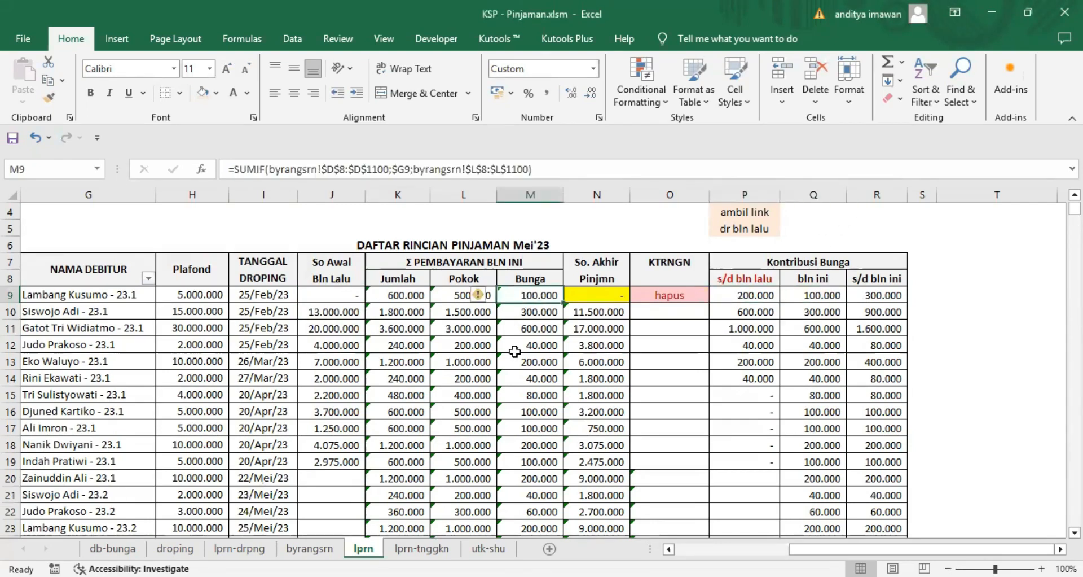
scroll(515, 347, down, 3)
scroll(584, 351, up, 3)
- On the byrangsrn sheet, set the third debtor's ∑ Bayar in J10 to 3.000.000 and Byr. Bng in L10 to 0
click(309, 548)
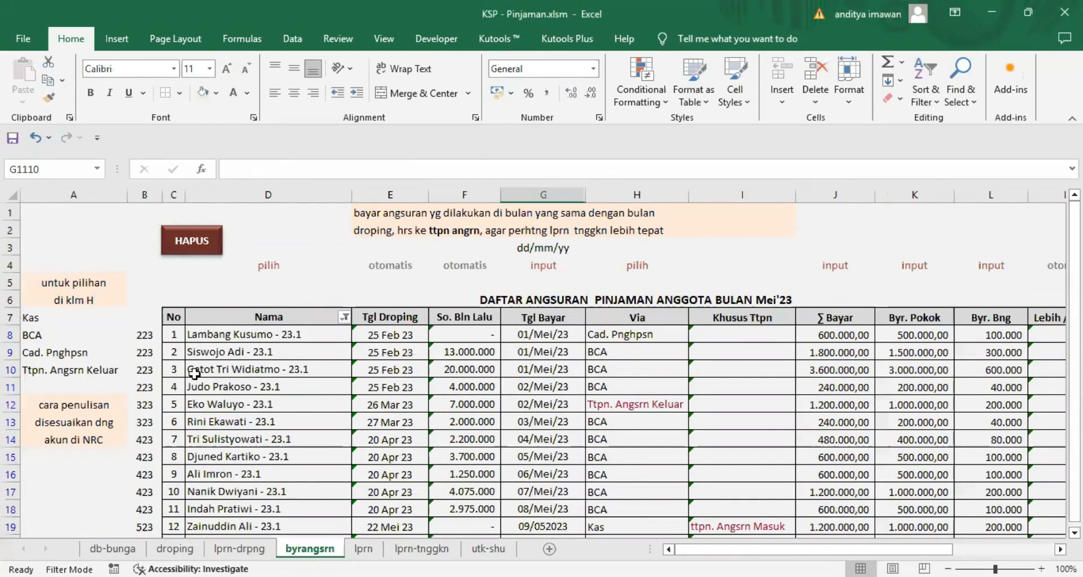
click(17, 370)
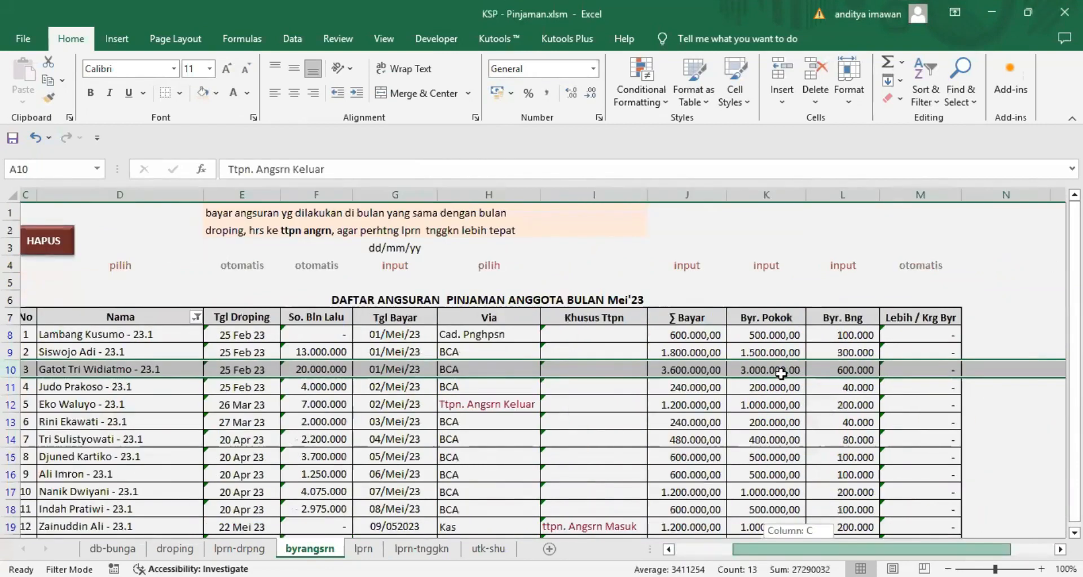
scroll(718, 375, right, 3)
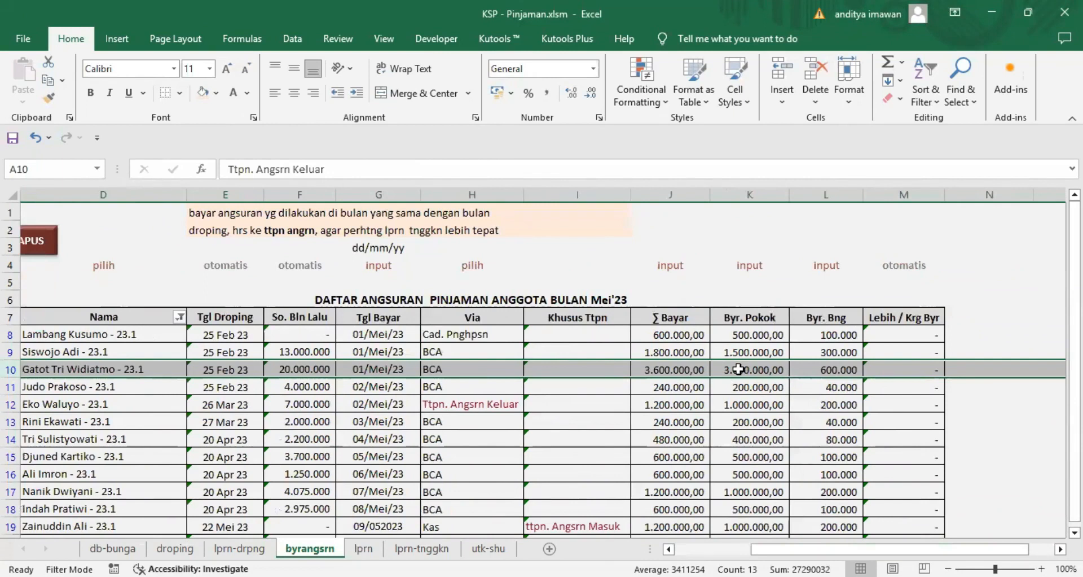
click(677, 369)
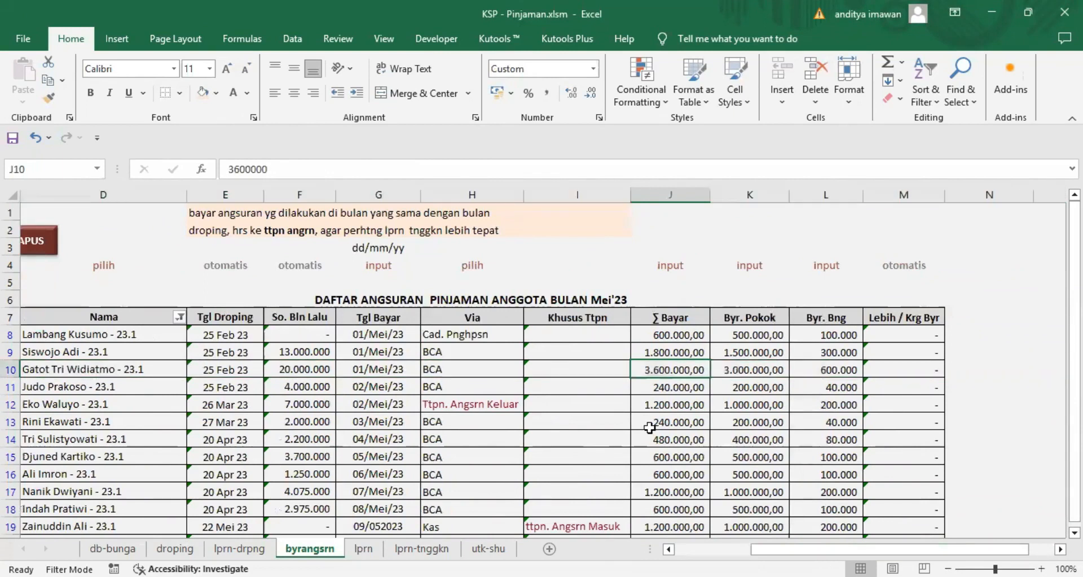
text(3.000.000)
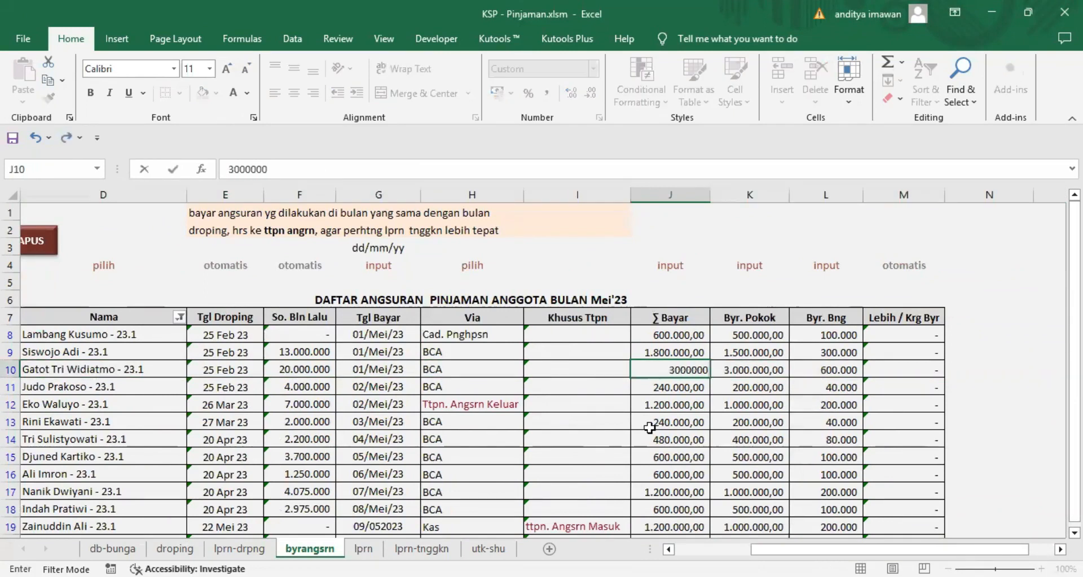
key(Tab)
key(Tab)
text(0)
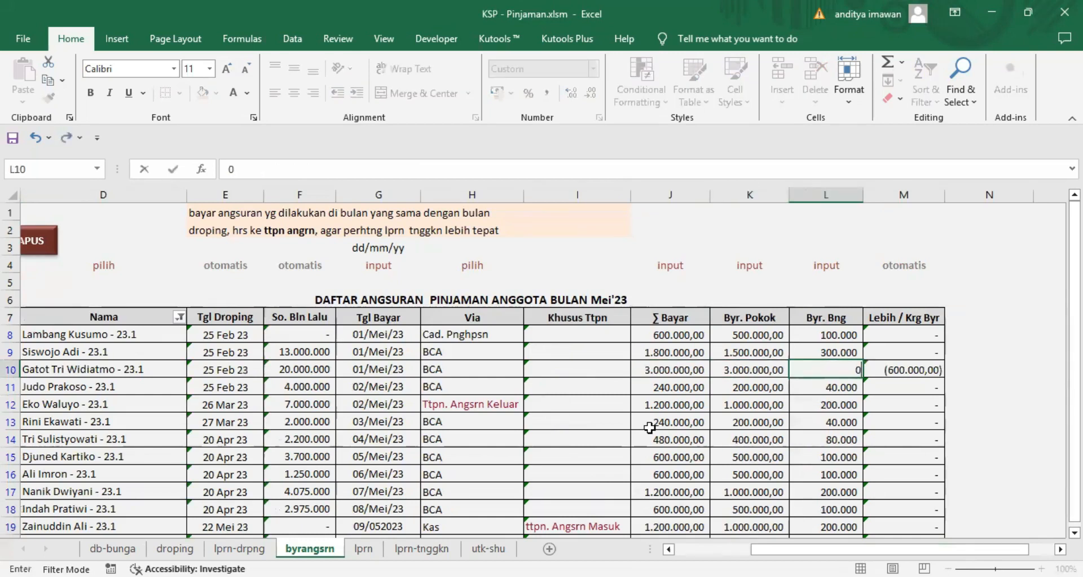
key(Return)
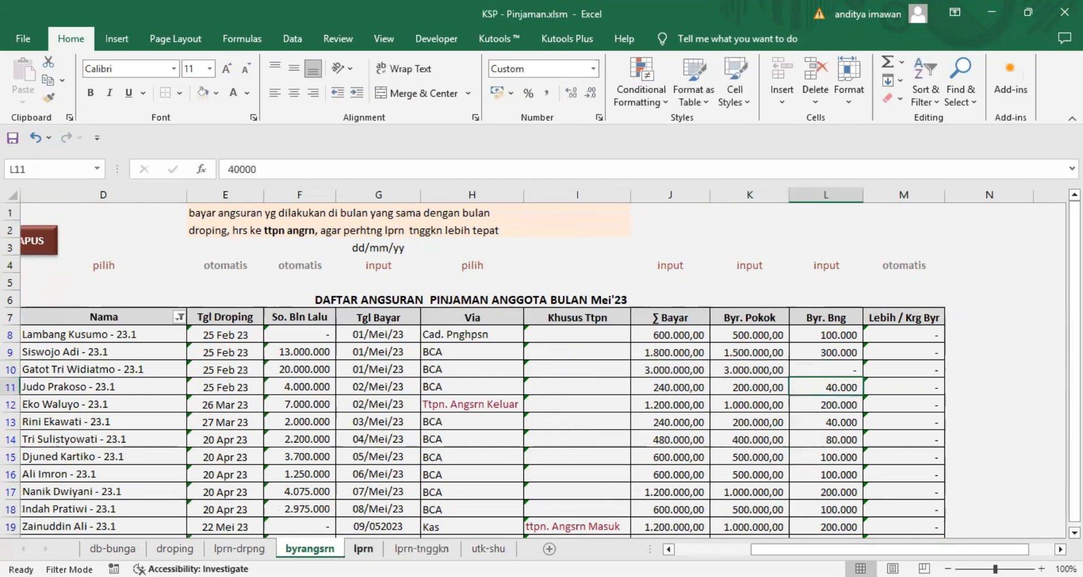
- Check row 11 on the lprn sheet, examining the Bunga formula in M11 and the bln ini contribution formula in Q11
click(363, 547)
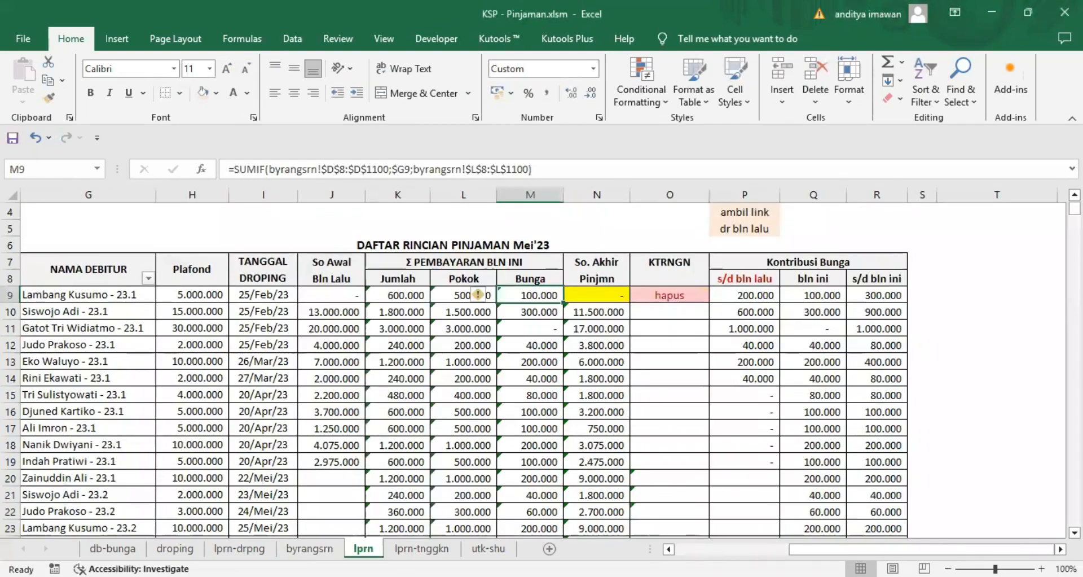
click(115, 329)
click(535, 324)
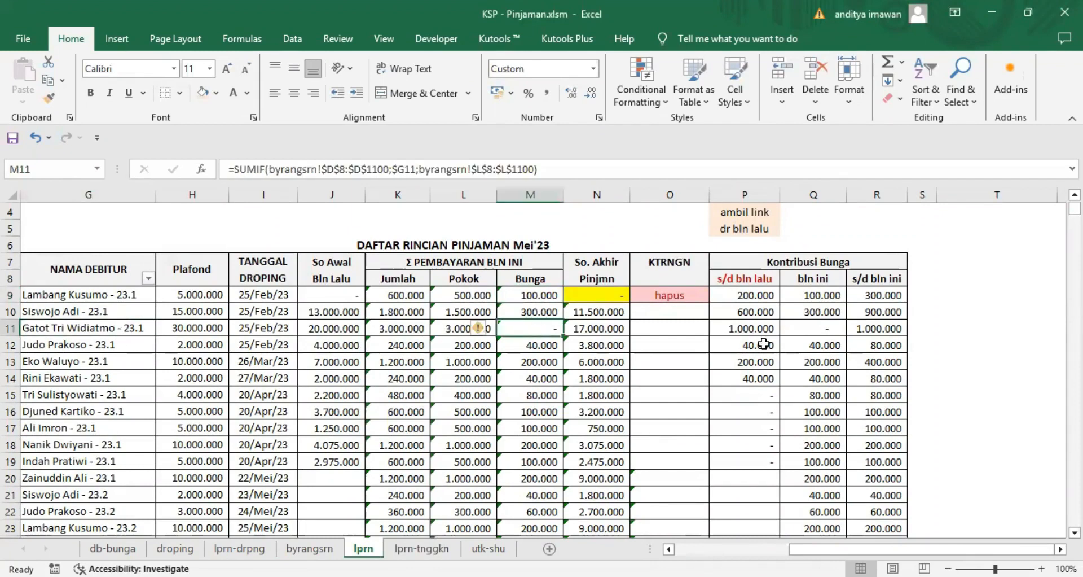
click(813, 326)
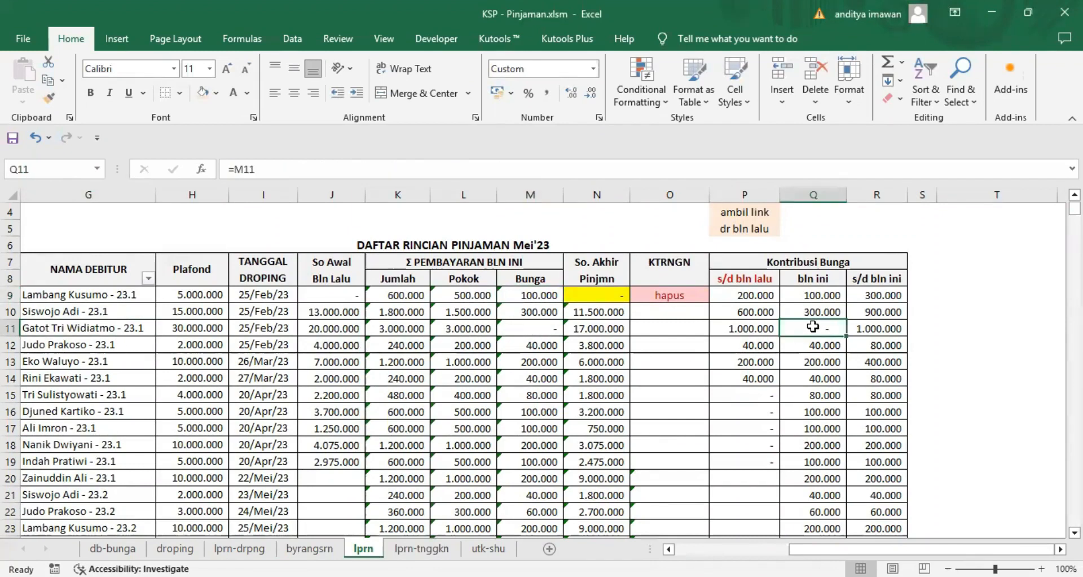
scroll(709, 436, up, 1)
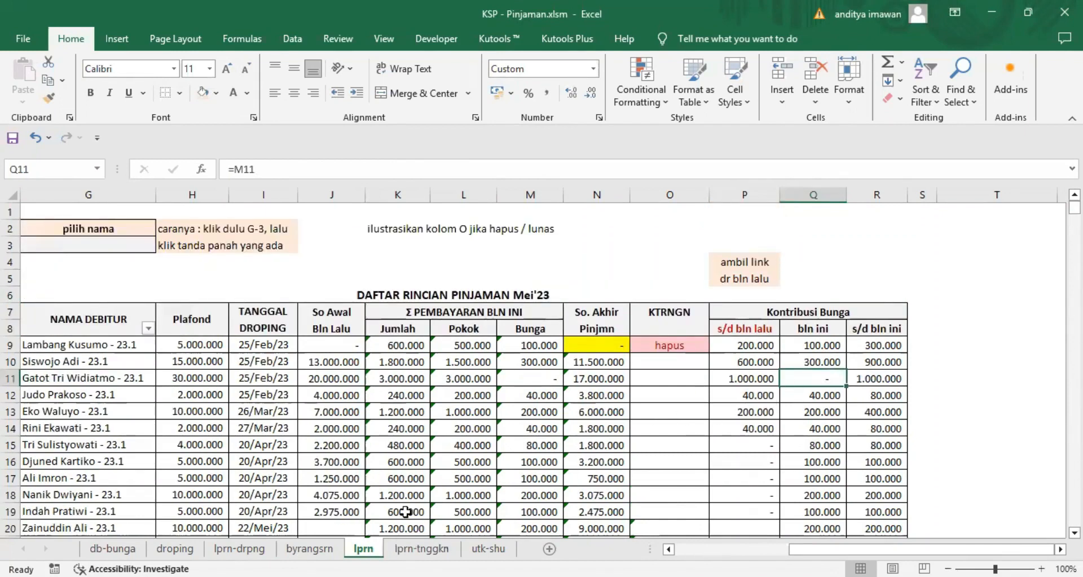
drag(884, 548, 769, 548)
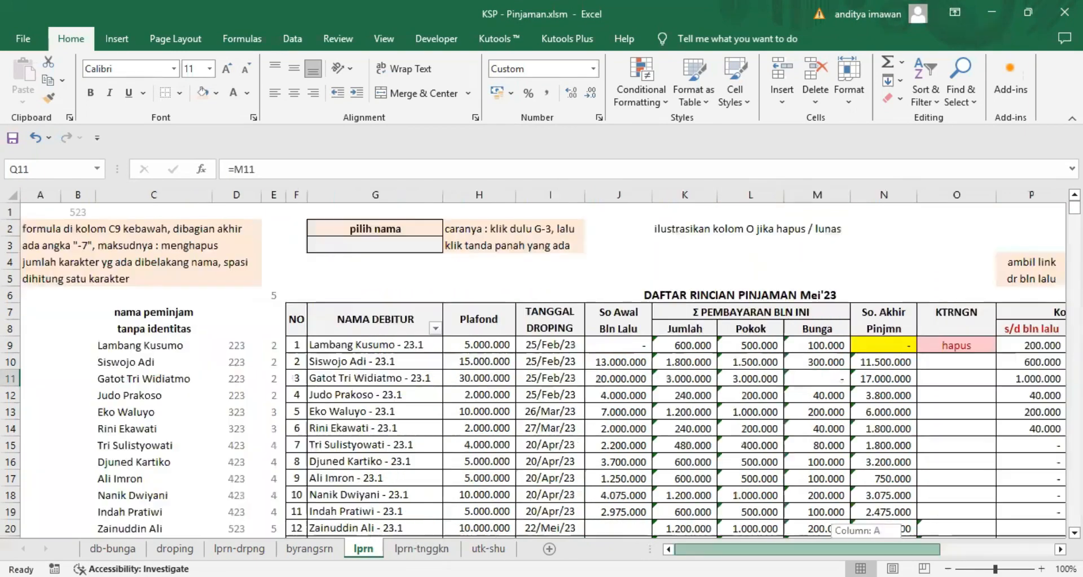
- Filter the NAMA DEBITUR column on the lprn sheet to exclude blank rows, leaving the debtors and the TOTAL row
scroll(533, 389, down, 5)
scroll(485, 327, up, 5)
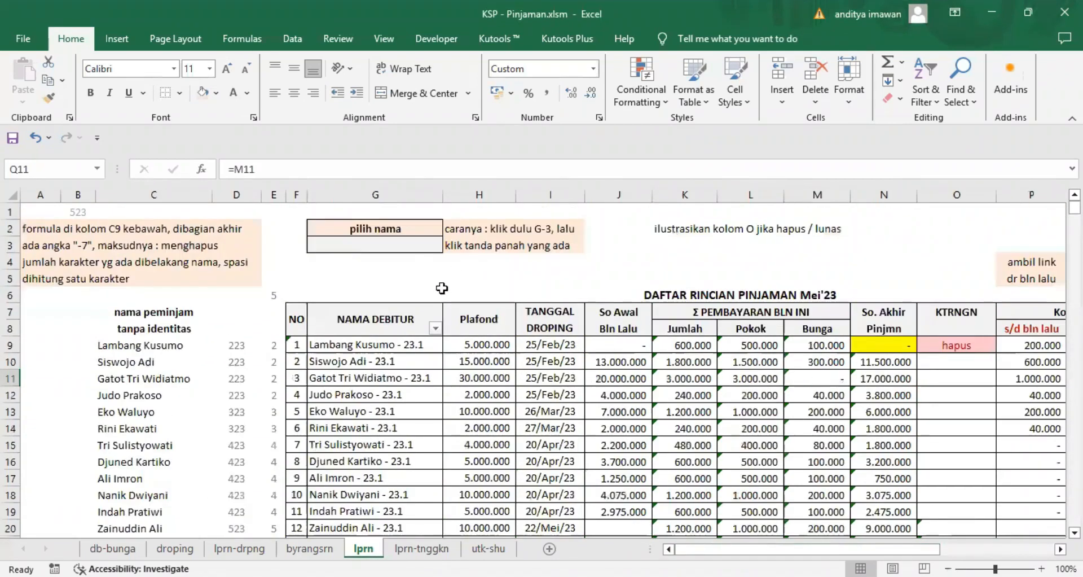
click(434, 330)
drag(418, 430, 416, 499)
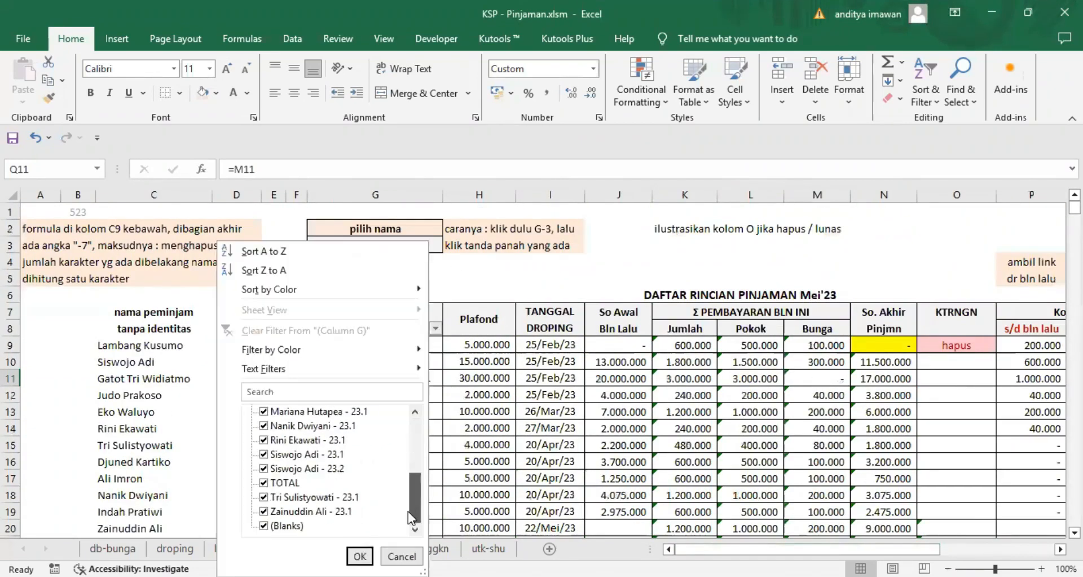
click(279, 526)
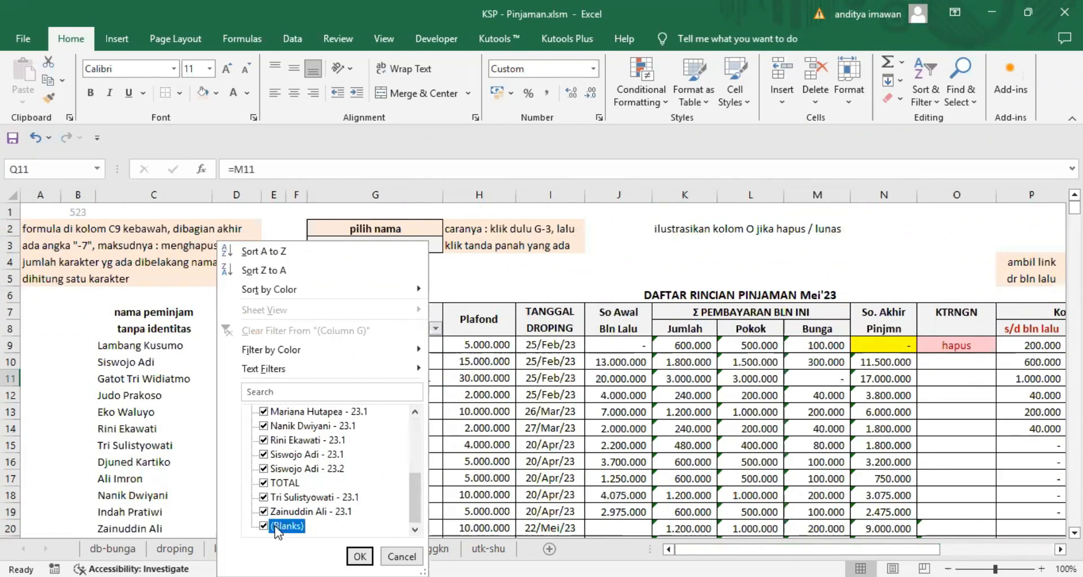
click(363, 550)
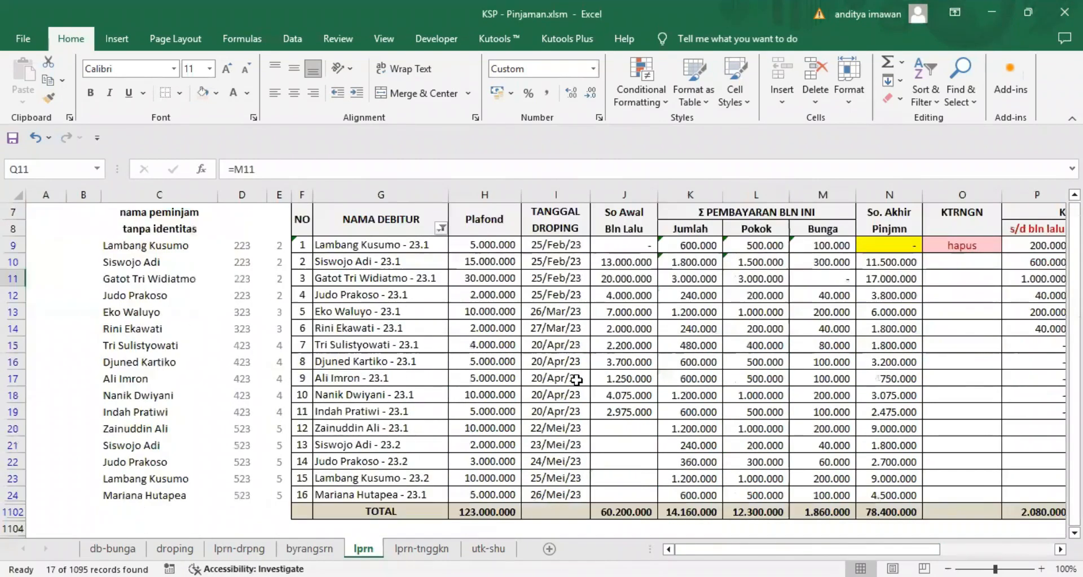
scroll(620, 400, down, 3)
scroll(644, 401, up, 5)
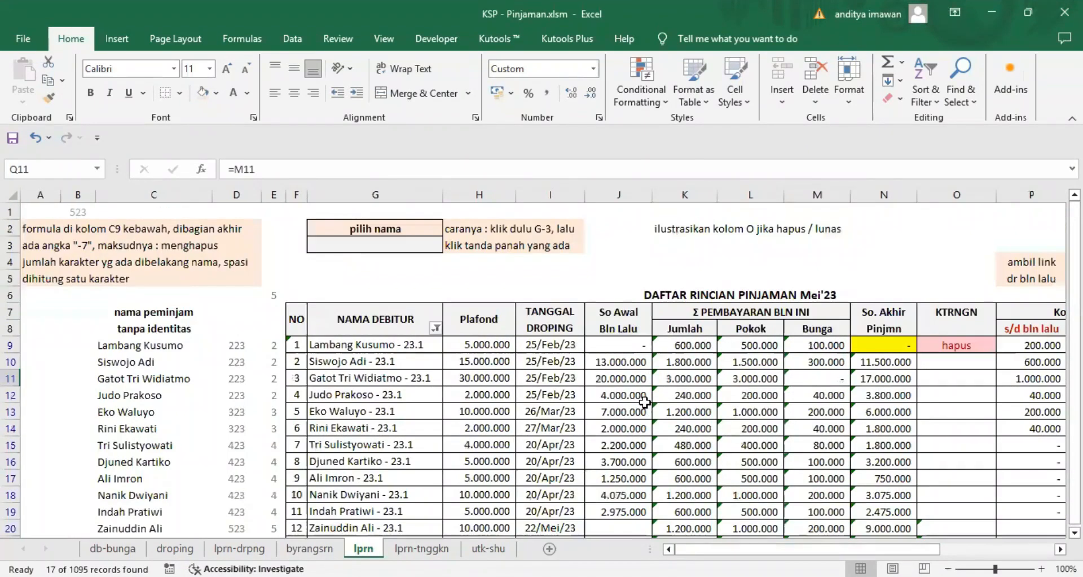
- Examine the helper formula in D9 on the lprn sheet and the layout of the arrears report on the lprn-tnggkn sheet
click(137, 345)
drag(238, 194, 232, 379)
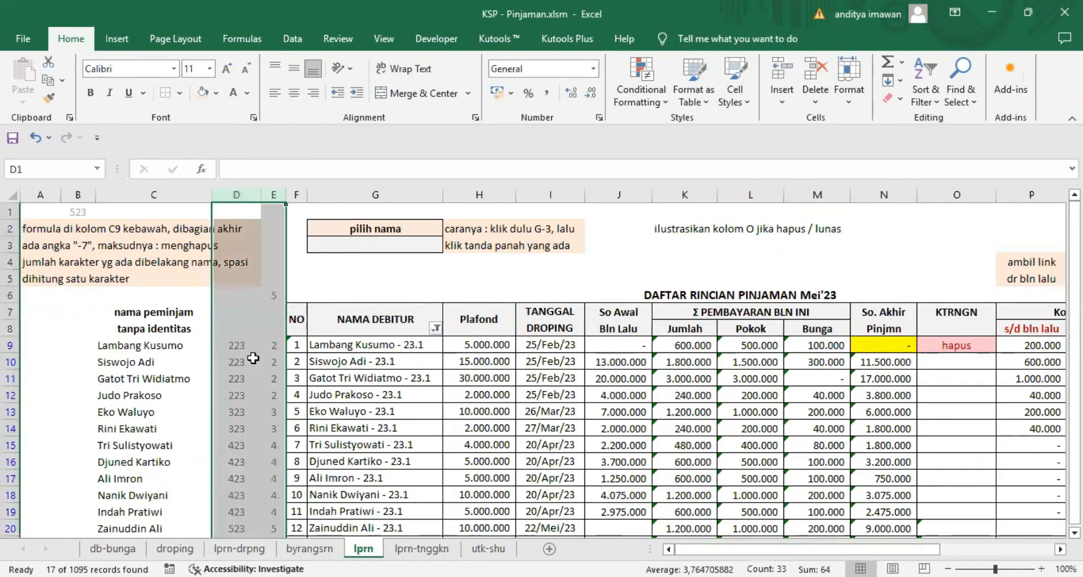
click(248, 344)
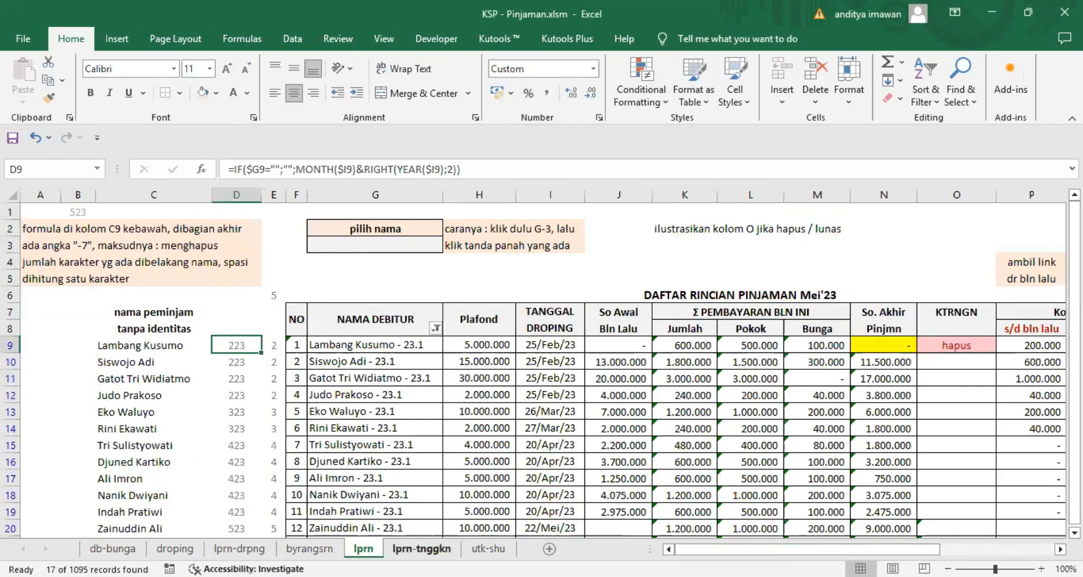
click(421, 548)
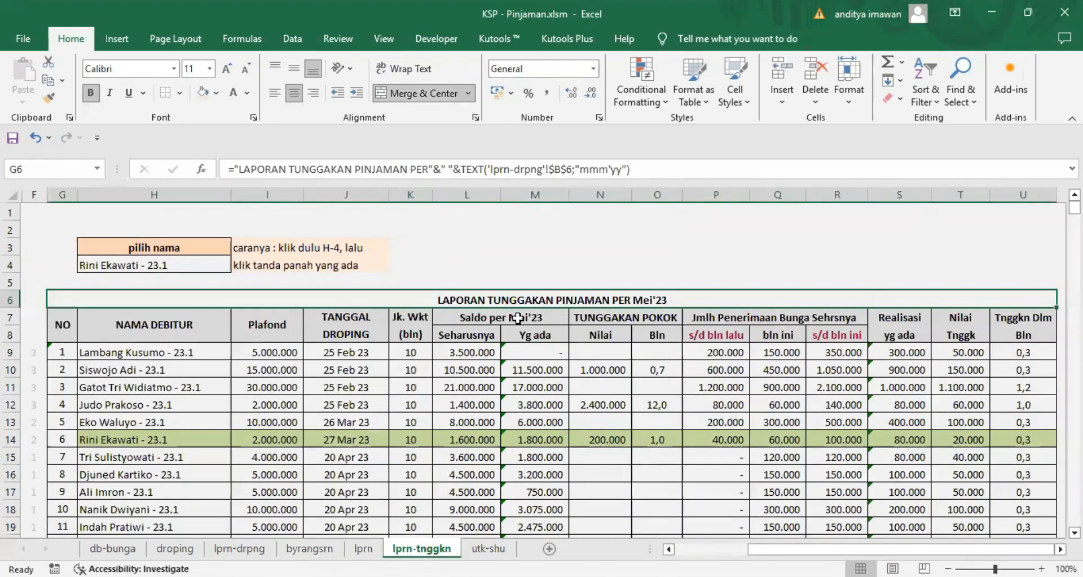
click(505, 244)
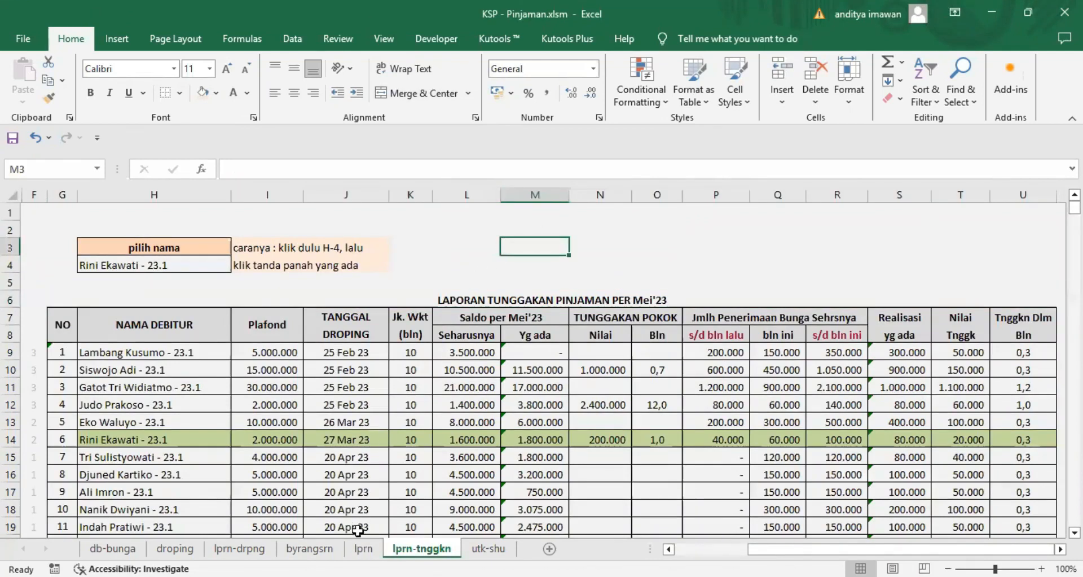
click(364, 548)
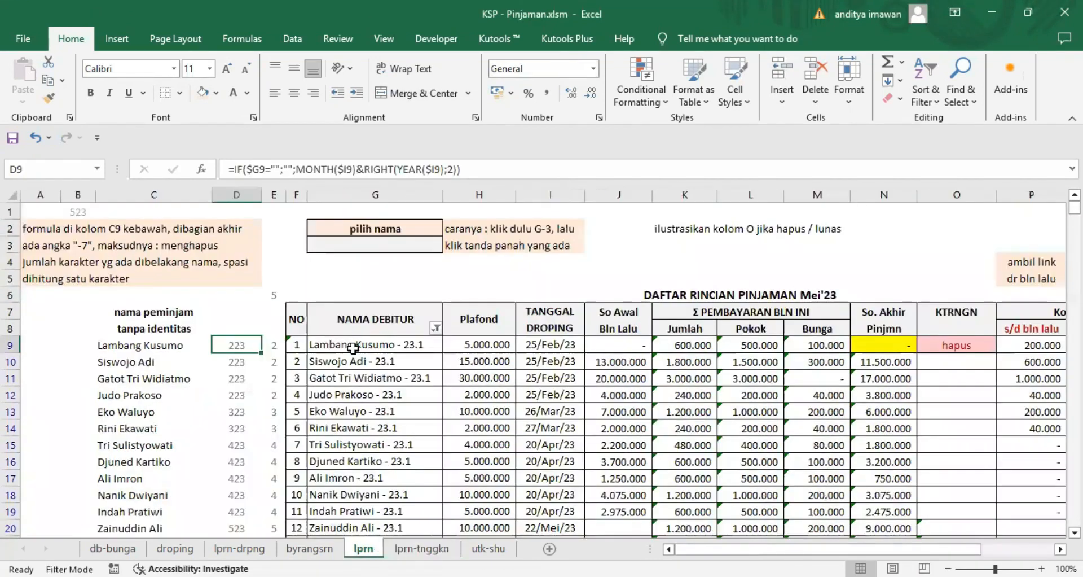
- Reset the NAMA DEBITUR filter on the lprn sheet to Select All so blank rows are included again
click(405, 243)
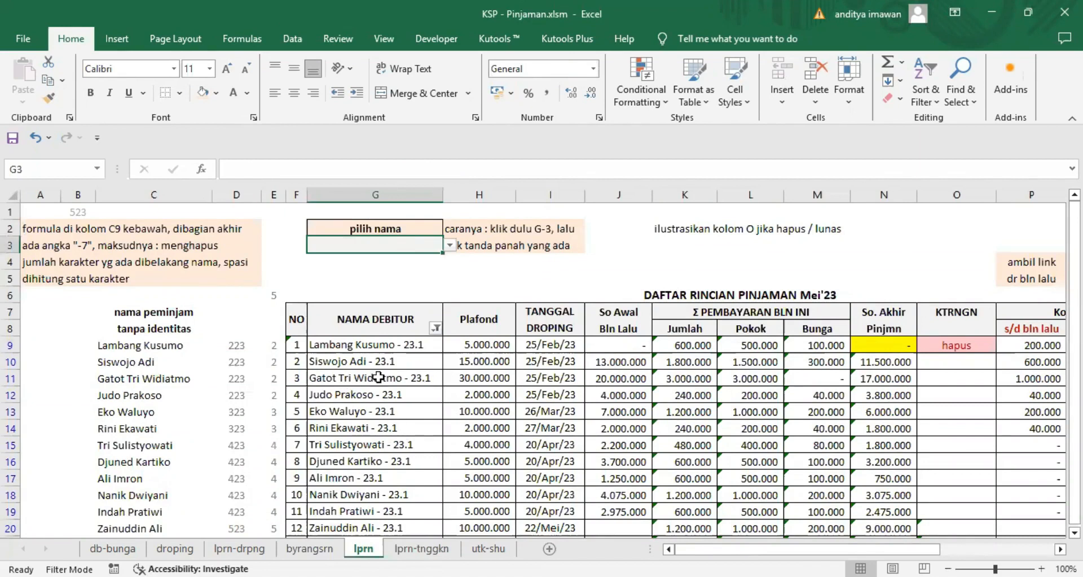
scroll(375, 375, down, 6)
scroll(384, 377, up, 6)
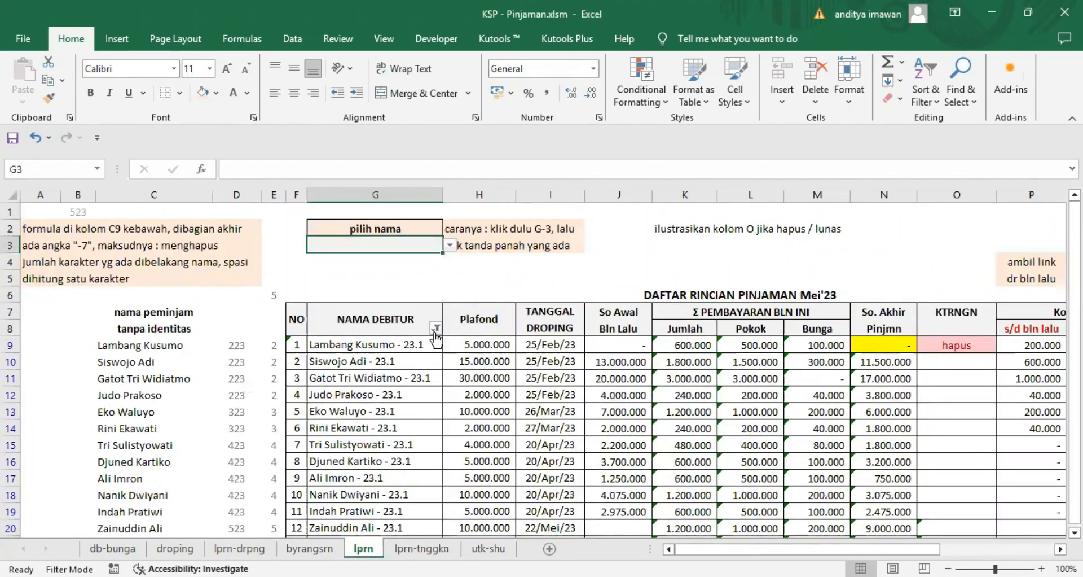
click(436, 327)
click(311, 411)
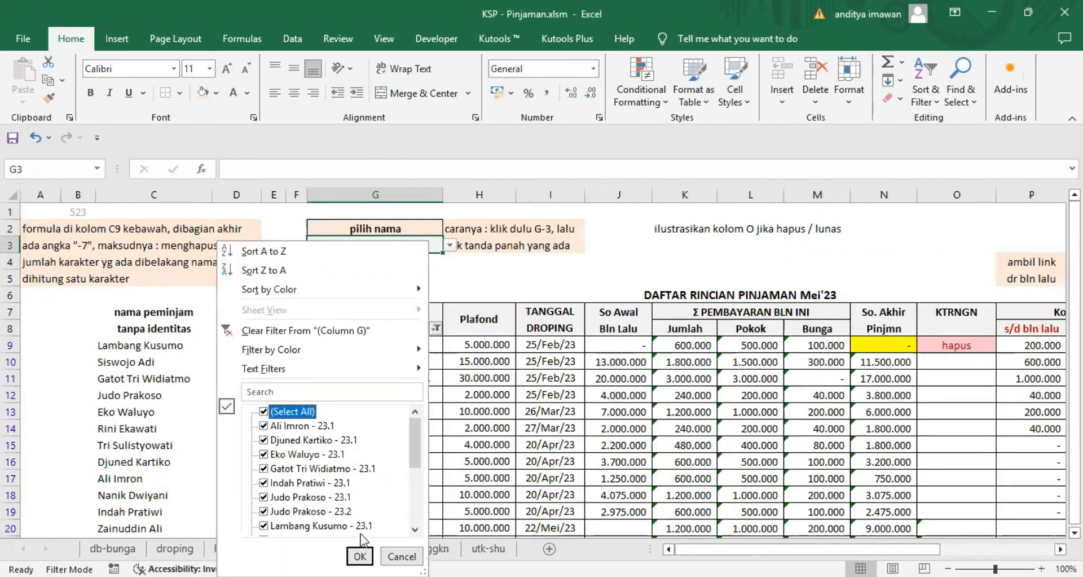
click(360, 555)
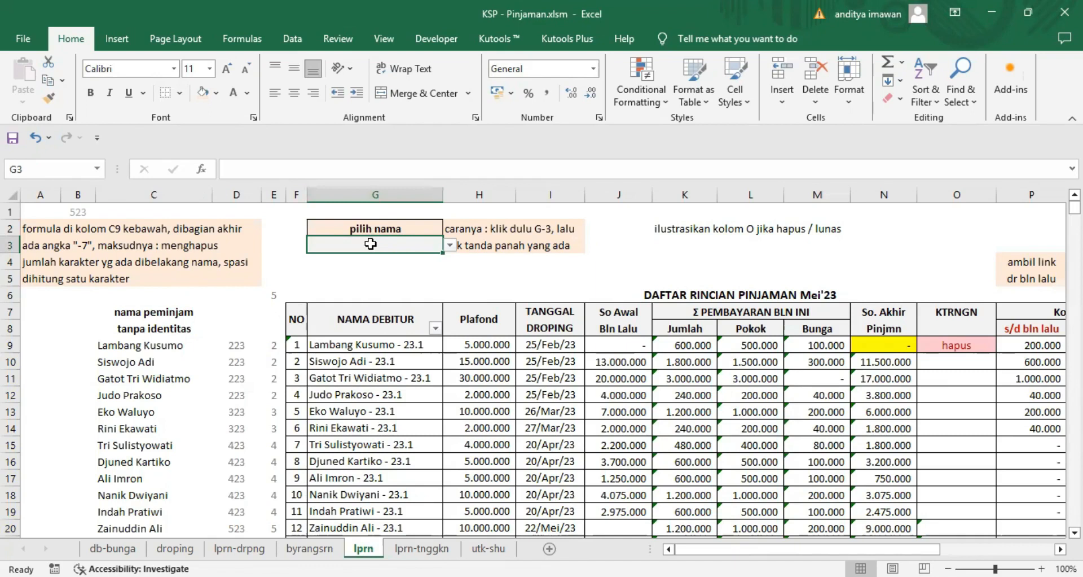
- Choose debtor no. 11 in the pilih nama cell G3 on the lprn sheet to highlight that debtor's row
click(450, 245)
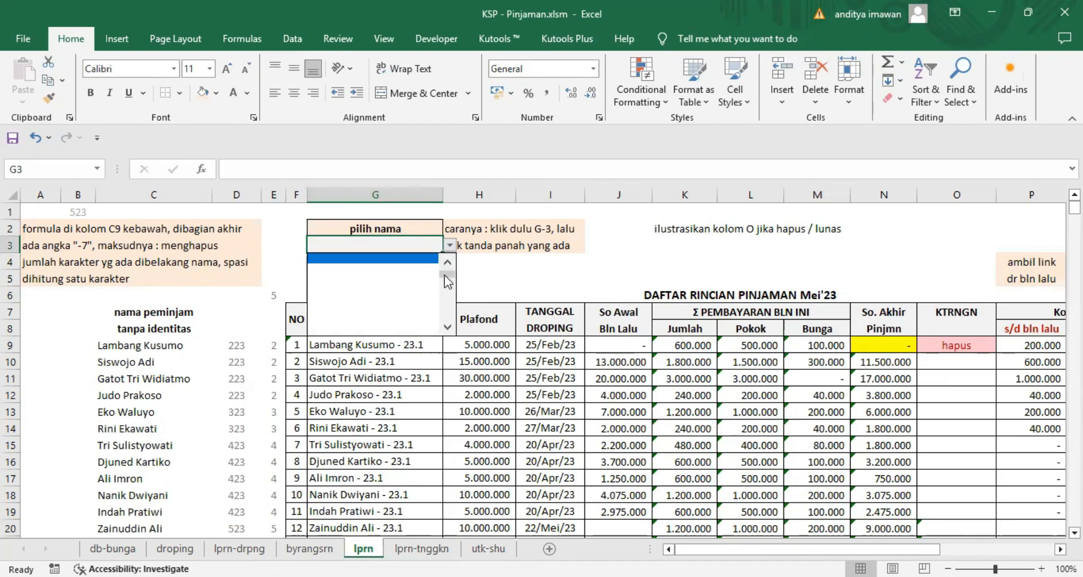
scroll(444, 275, down, 1)
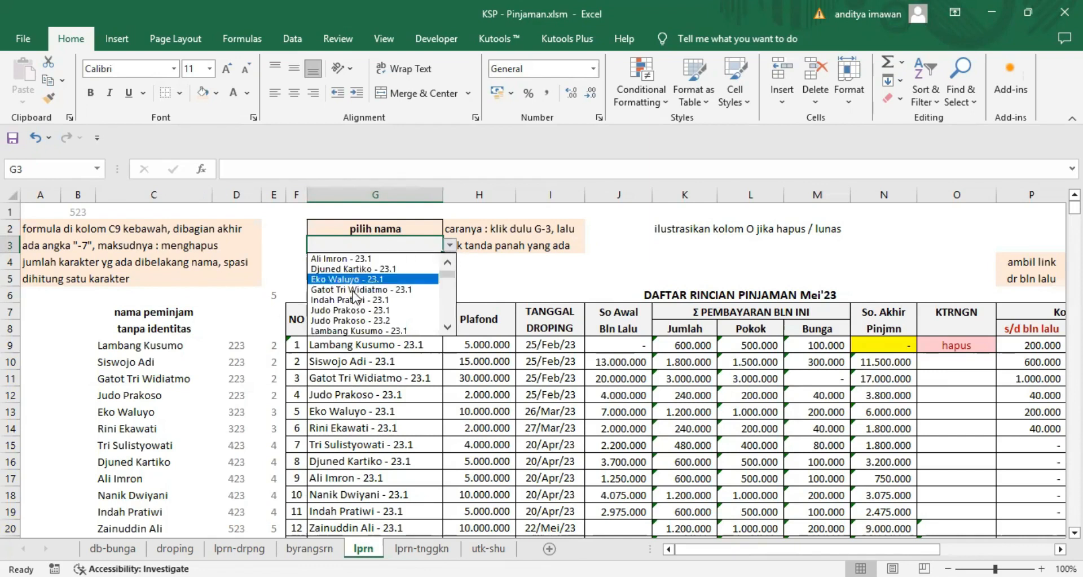
click(335, 299)
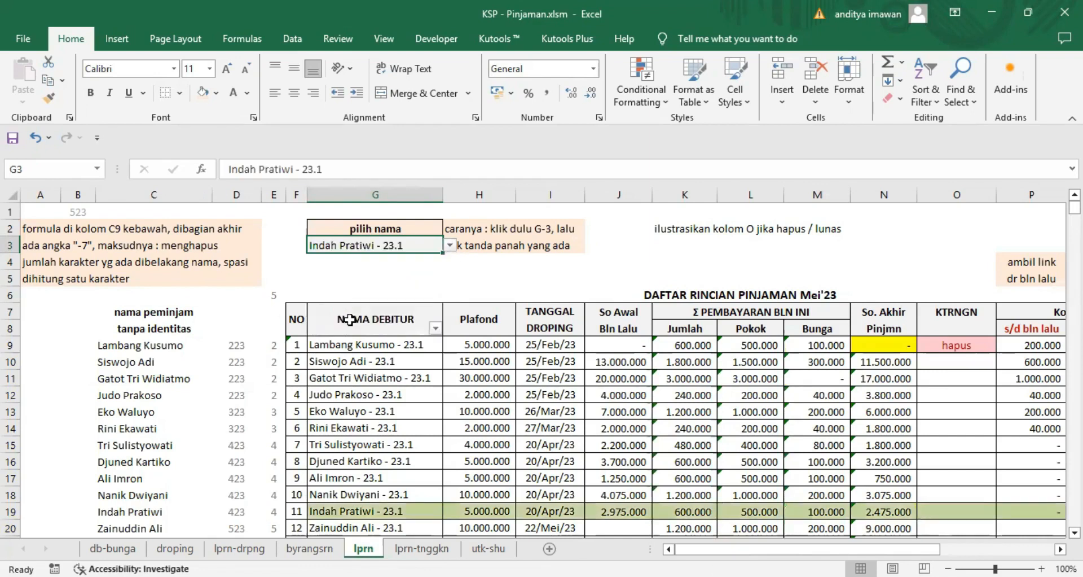
scroll(453, 366, down, 2)
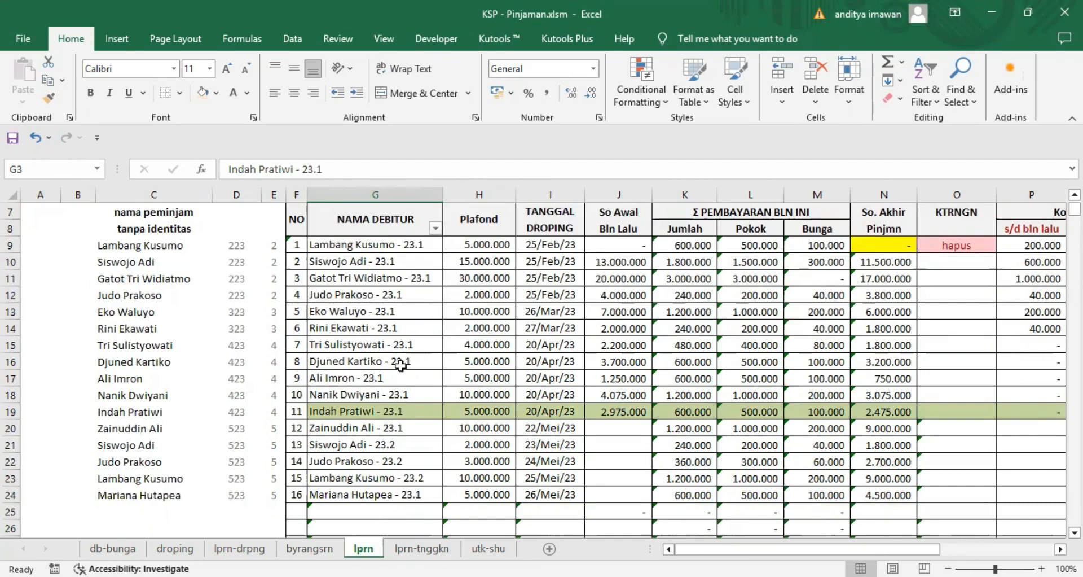
mouse_move(694, 551)
mouse_down()
mouse_move(785, 551)
mouse_move(693, 550)
mouse_up()
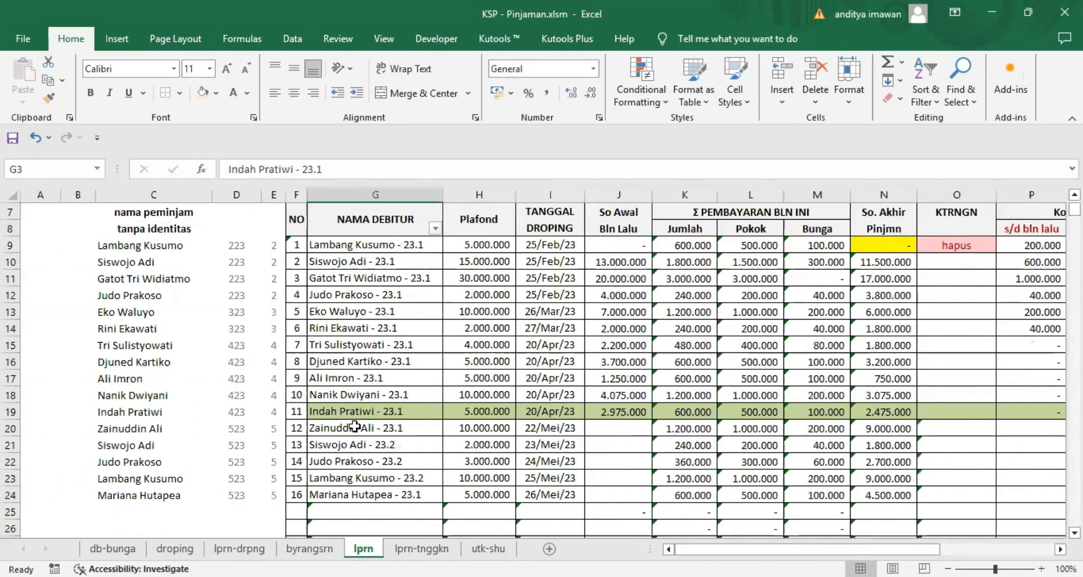
scroll(398, 358, up, 2)
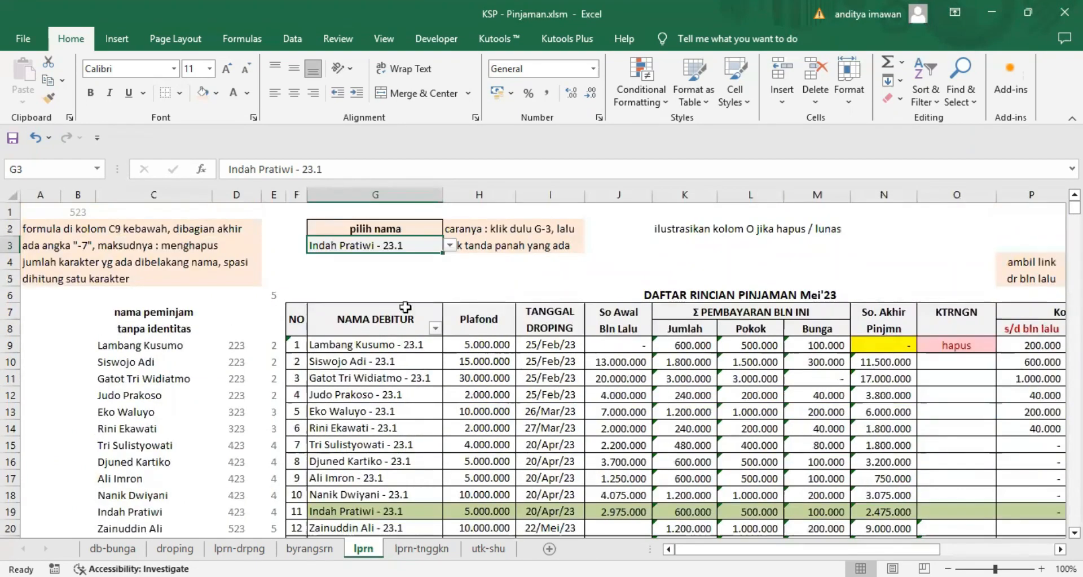
- Change the pilih nama selection in G3 on the lprn sheet to debtor no. 10 and check the highlighted row
click(450, 247)
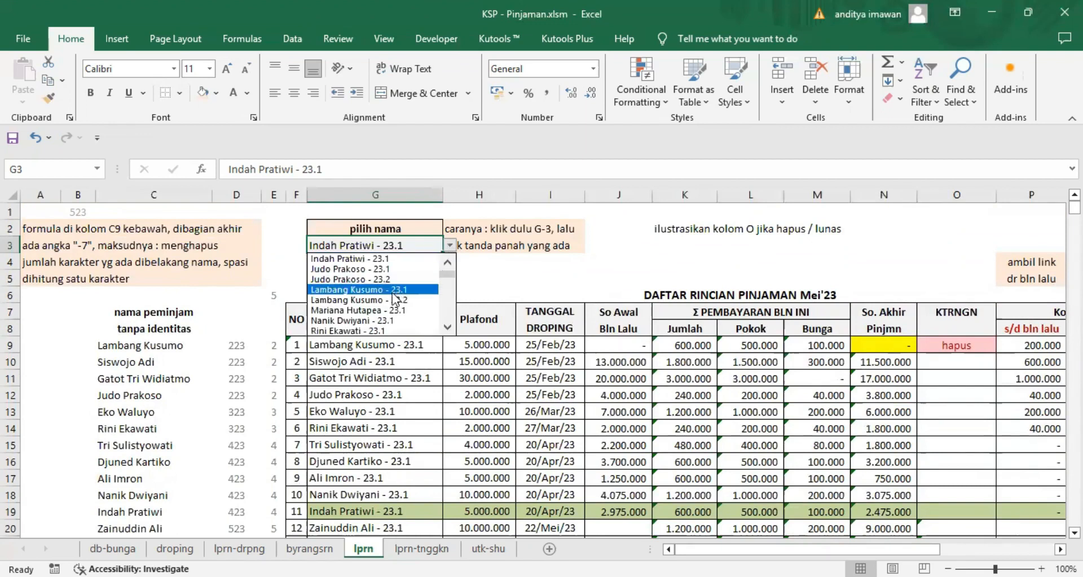
click(361, 320)
scroll(431, 335, down, 2)
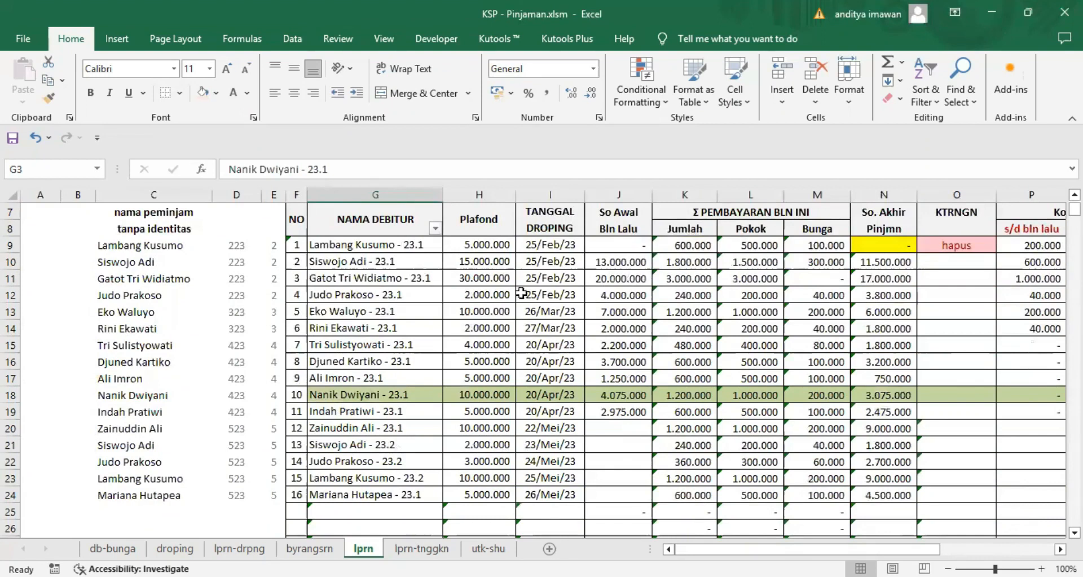
scroll(406, 266, up, 2)
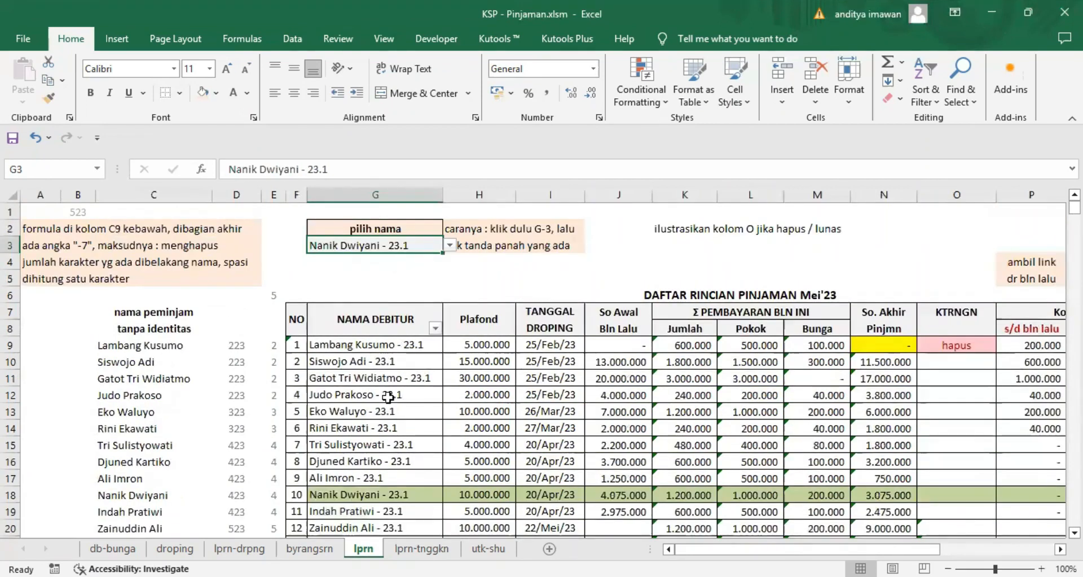
scroll(388, 397, down, 1)
scroll(396, 281, up, 1)
scroll(405, 249, down, 2)
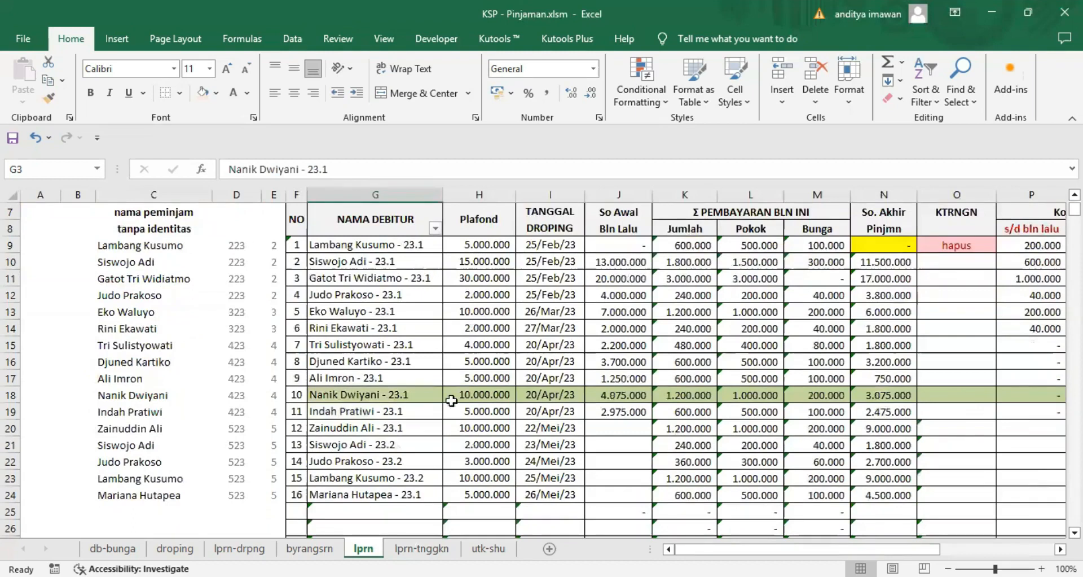
- On the lprn-tnggkn sheet, choose debtor no. 7 in the pilih nama cell H4
click(428, 548)
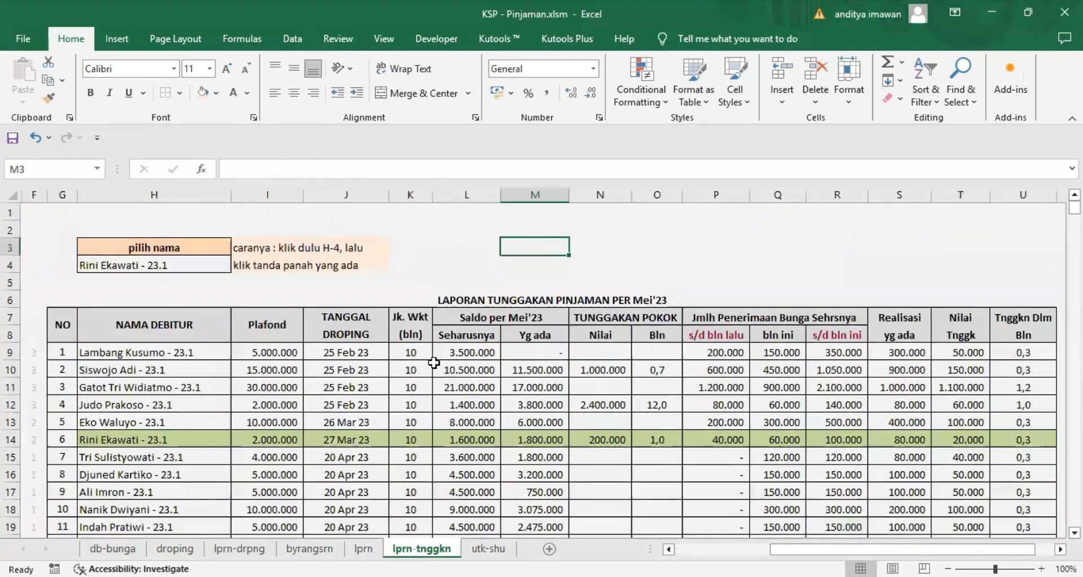
click(138, 266)
click(238, 265)
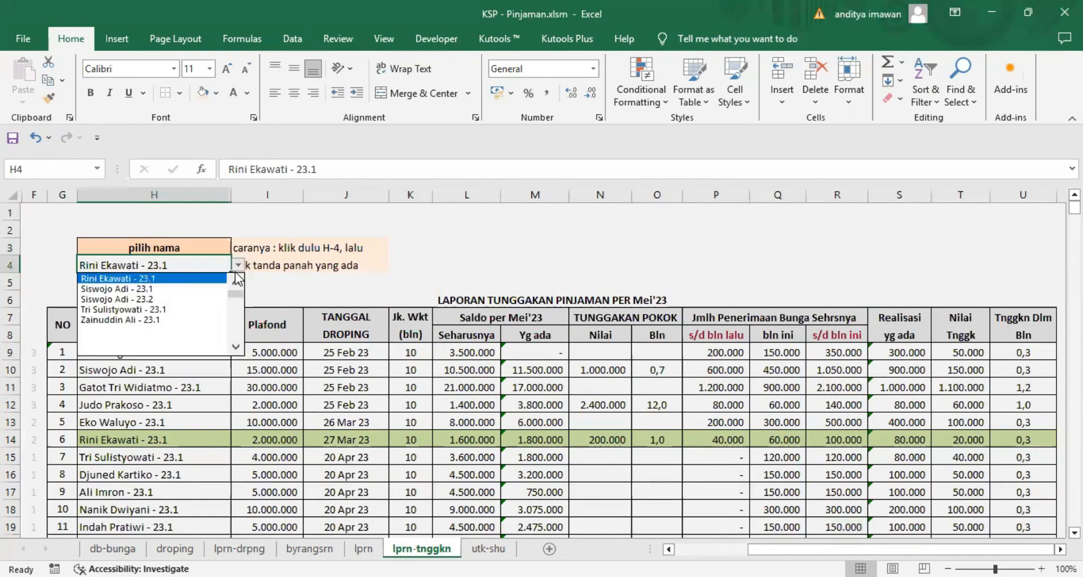
click(169, 310)
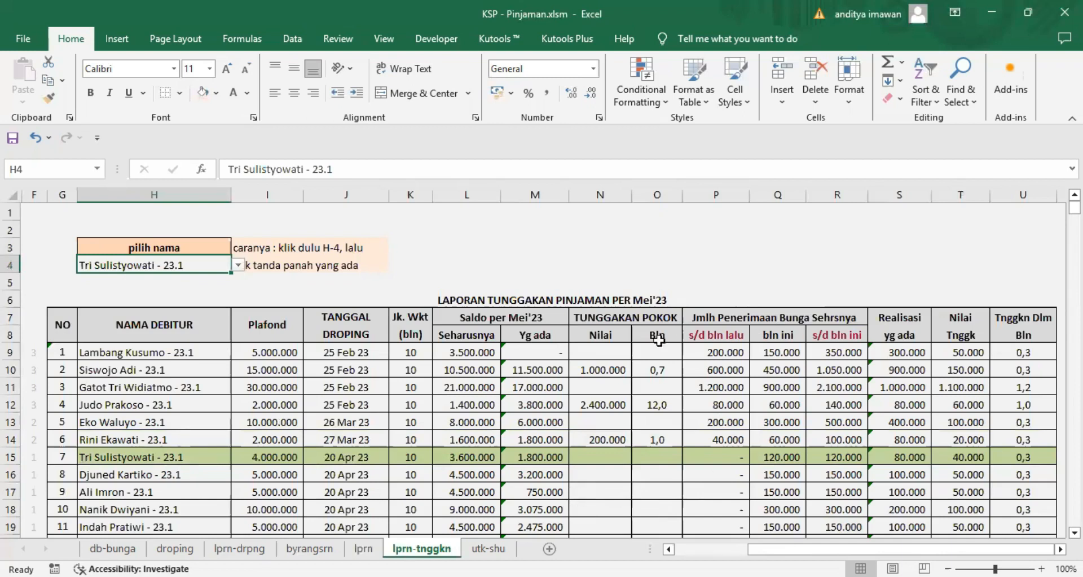
- Add the centred note "ambil link" and "bln lalu" in P3:P4, above the linked s/d bln lalu column
click(717, 350)
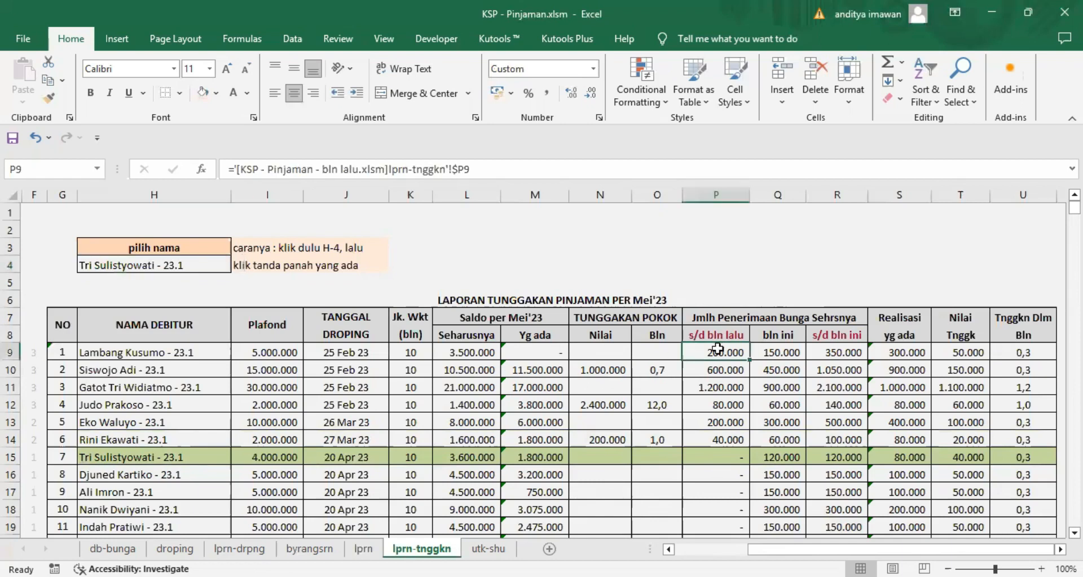
click(722, 249)
text(ambil link)
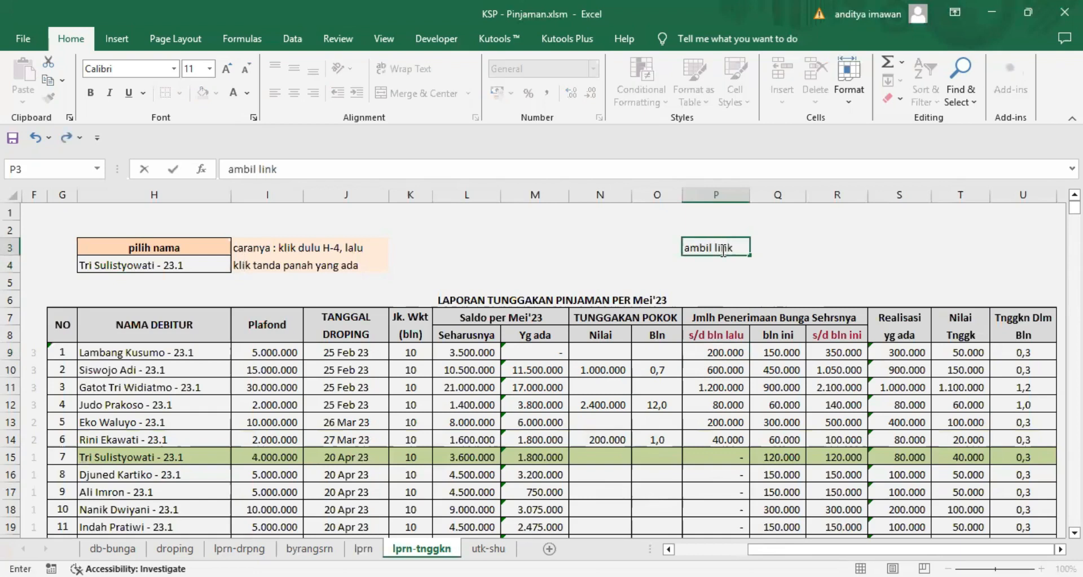
key(Return)
text(bln lalu)
key(Return)
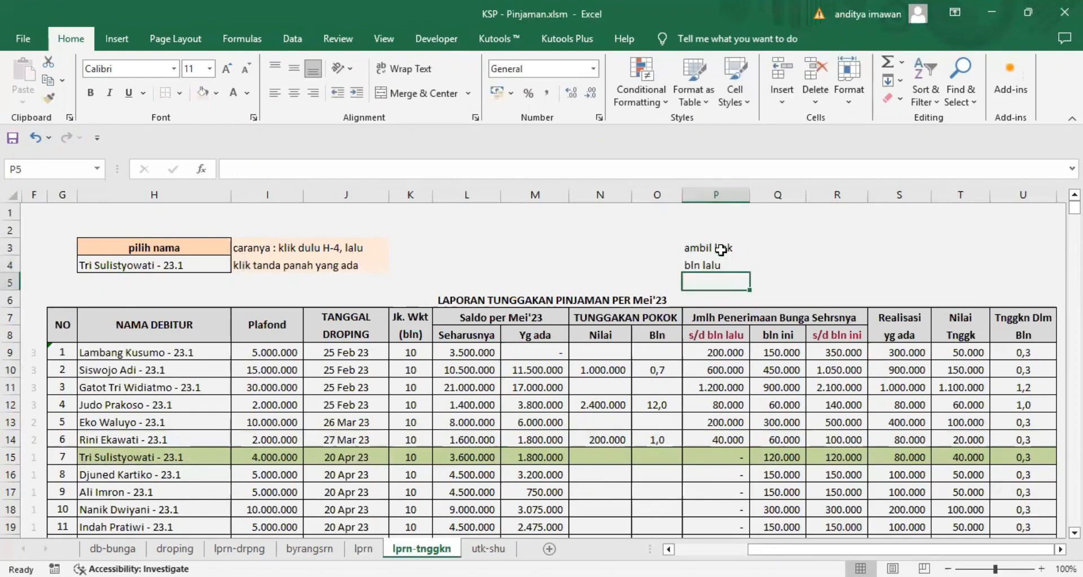
drag(720, 249, 720, 265)
click(295, 93)
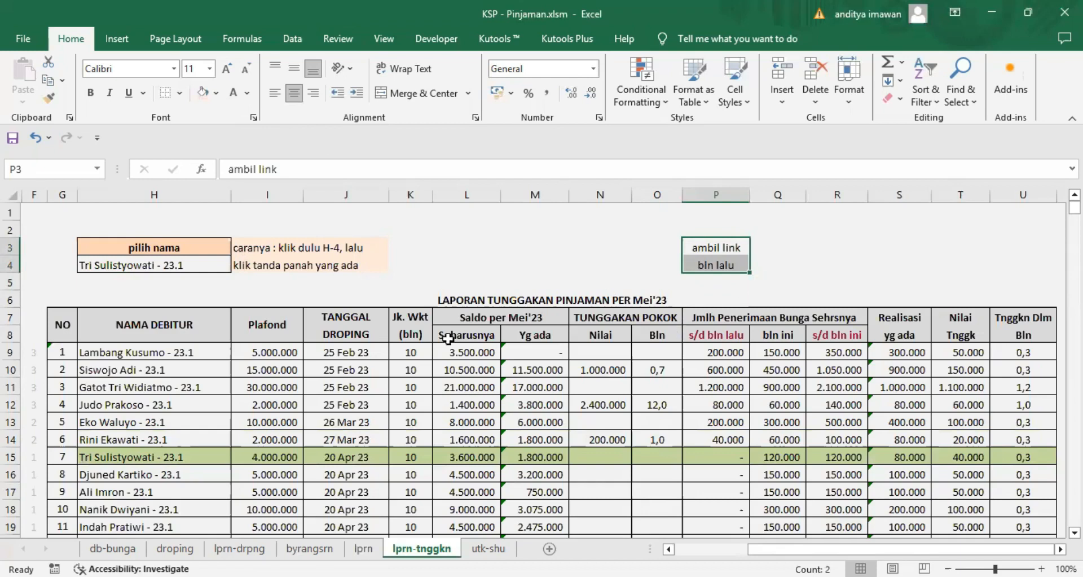
- Examine the Seharusnya balance formula in L9 and the debtor name formula in H9 on the lprn-tnggkn sheet
click(717, 334)
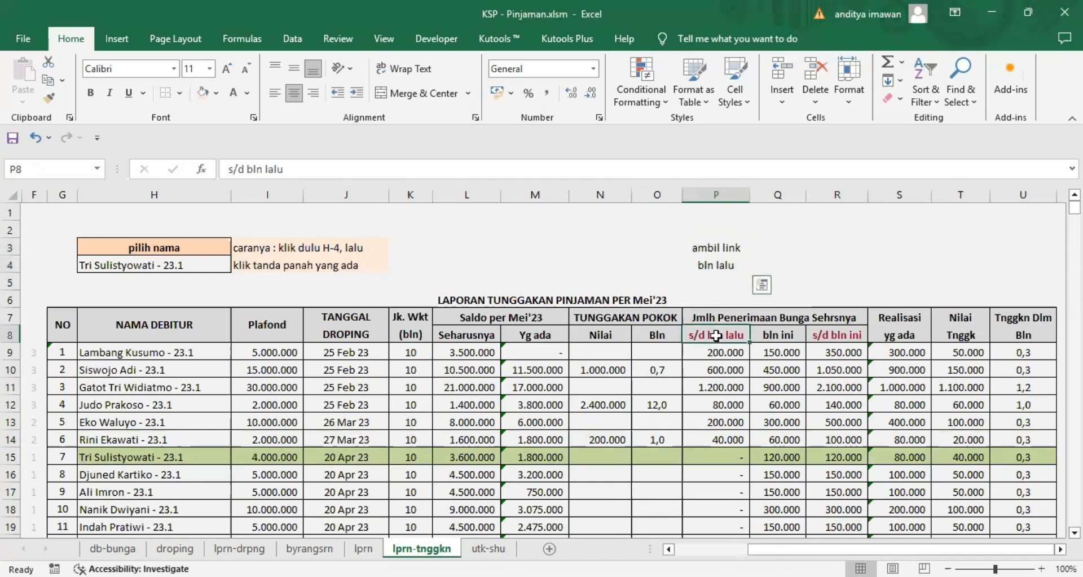
click(1060, 548)
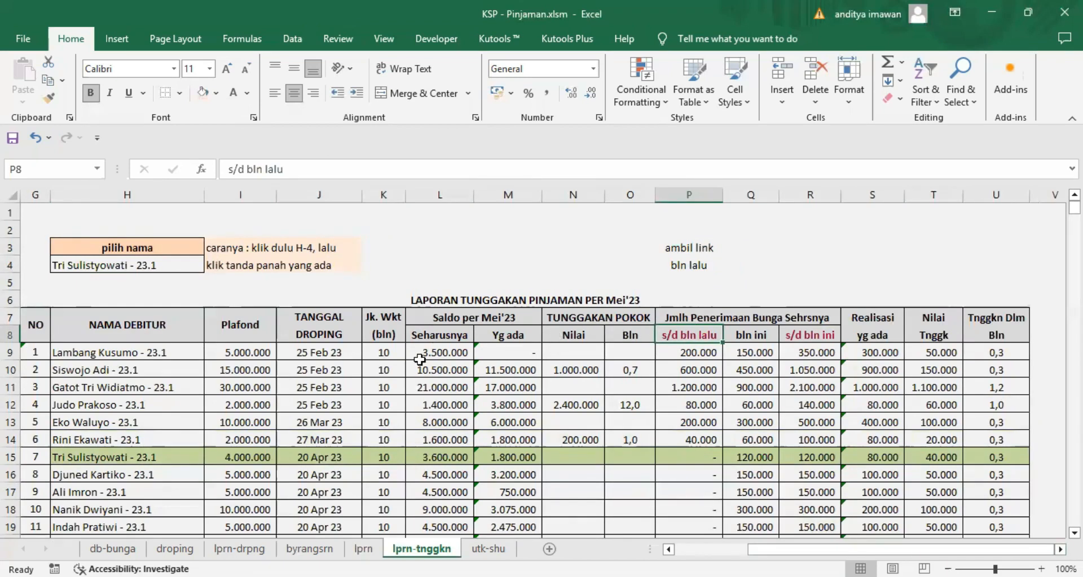
click(437, 355)
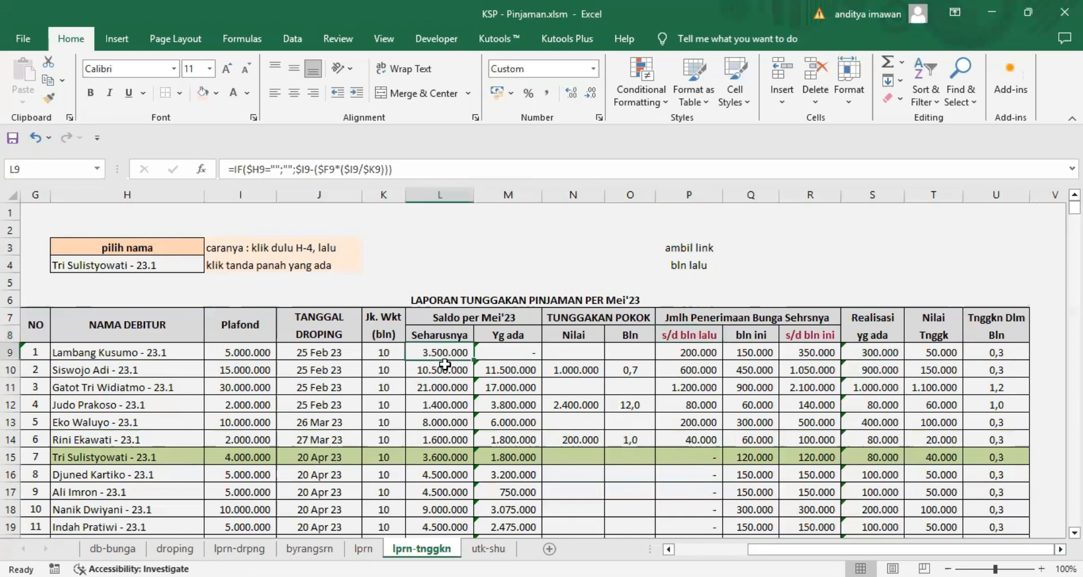
click(99, 346)
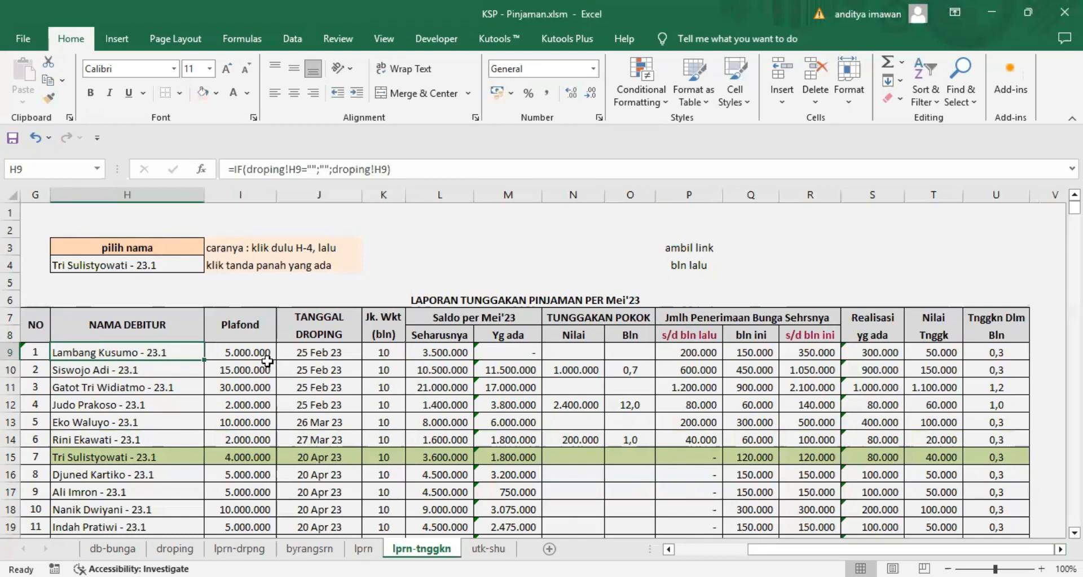
- Review the Jk. Wkt column K, the Seharusnya and Yg ada balance formulas in L9 and M9, and the principal arrears cells N9:O9
click(386, 192)
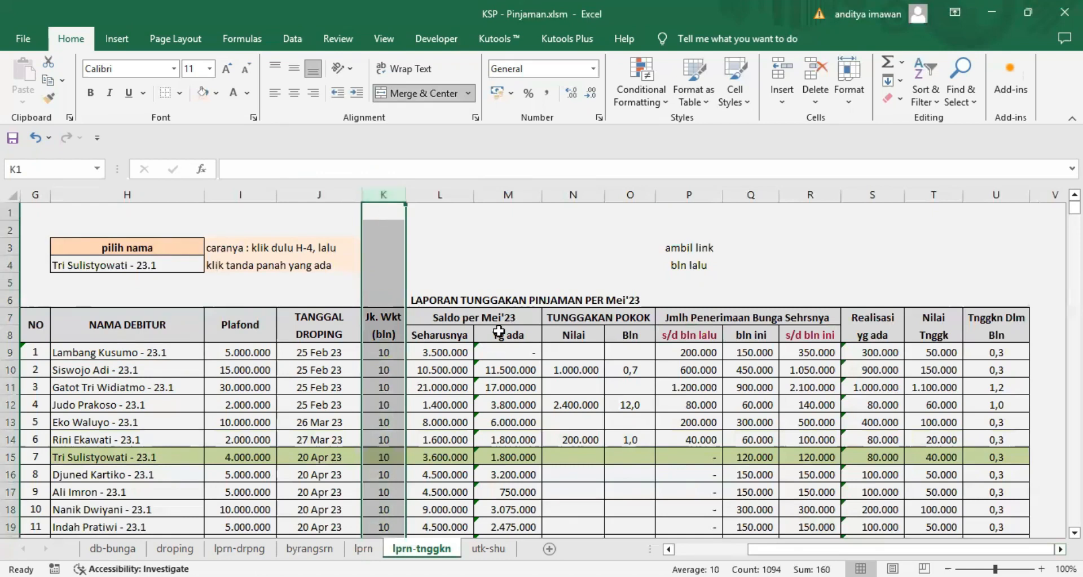
click(568, 359)
click(449, 350)
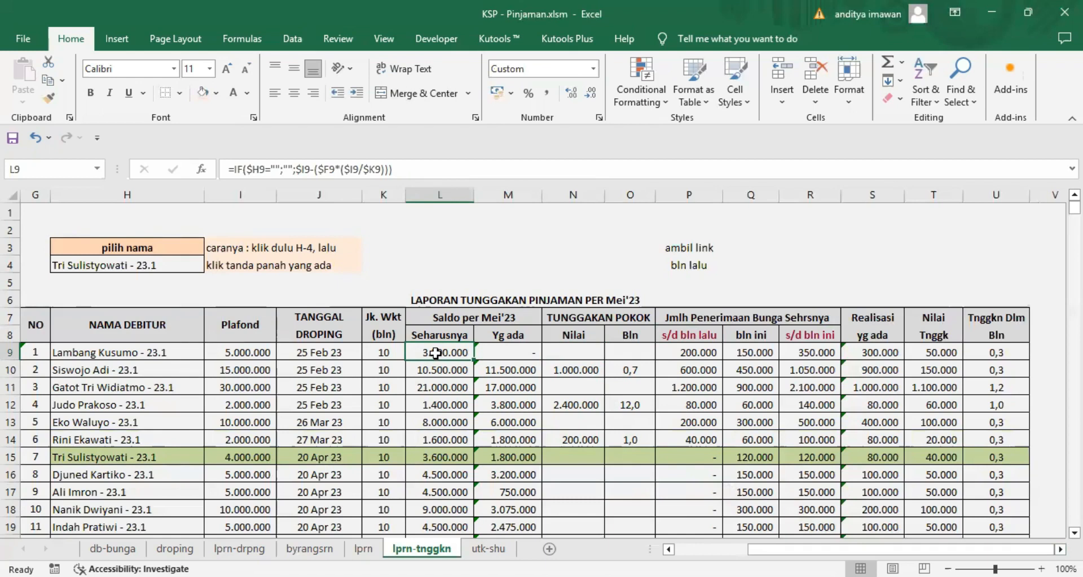
click(513, 350)
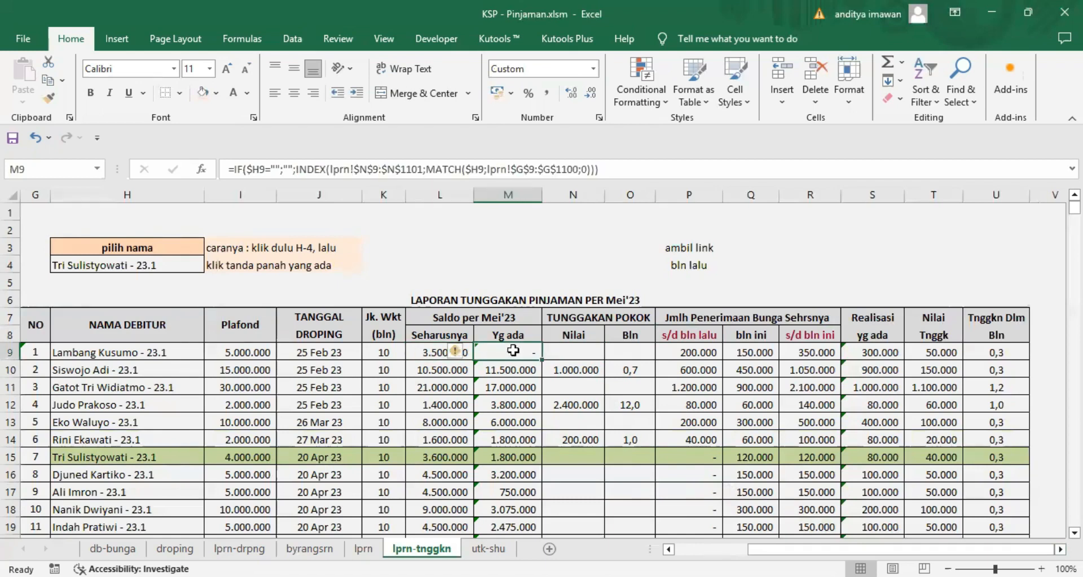
drag(570, 354, 629, 348)
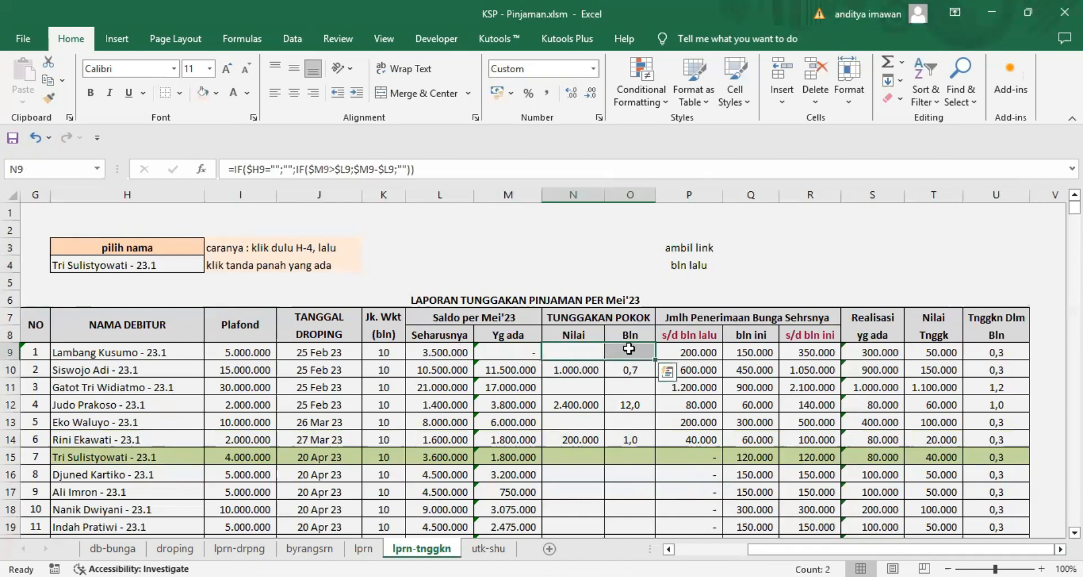
- Examine the expected interest formulas for s/d bln lalu, bln ini and s/d bln ini in P9, Q9 and R9
click(690, 352)
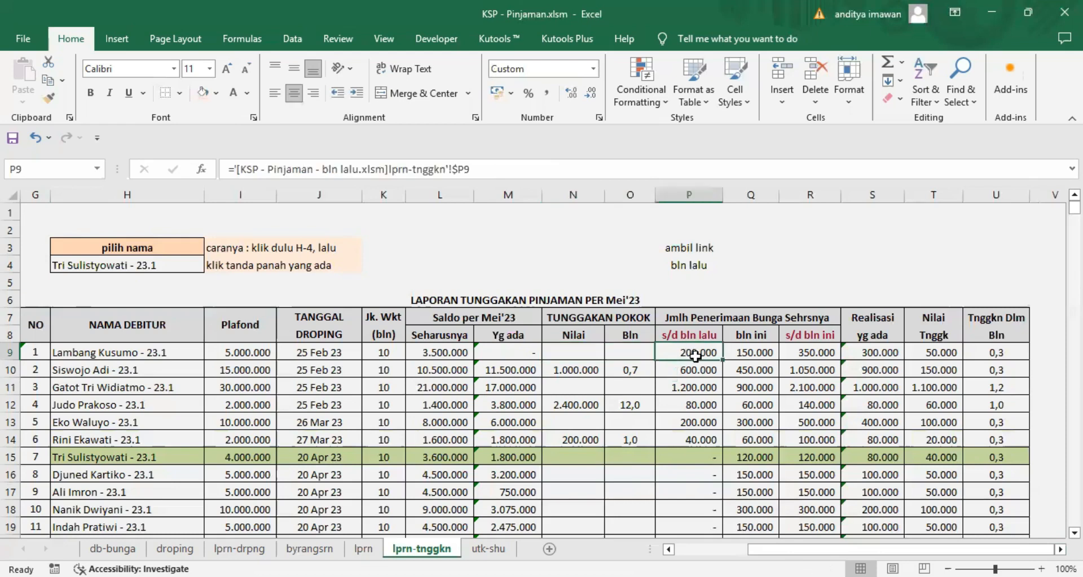
click(753, 352)
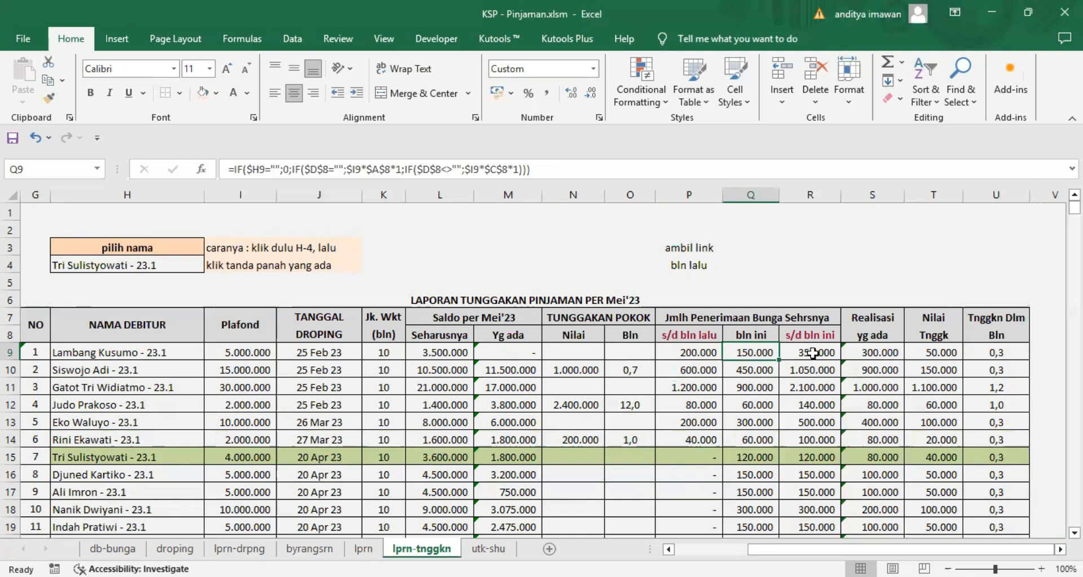
click(813, 352)
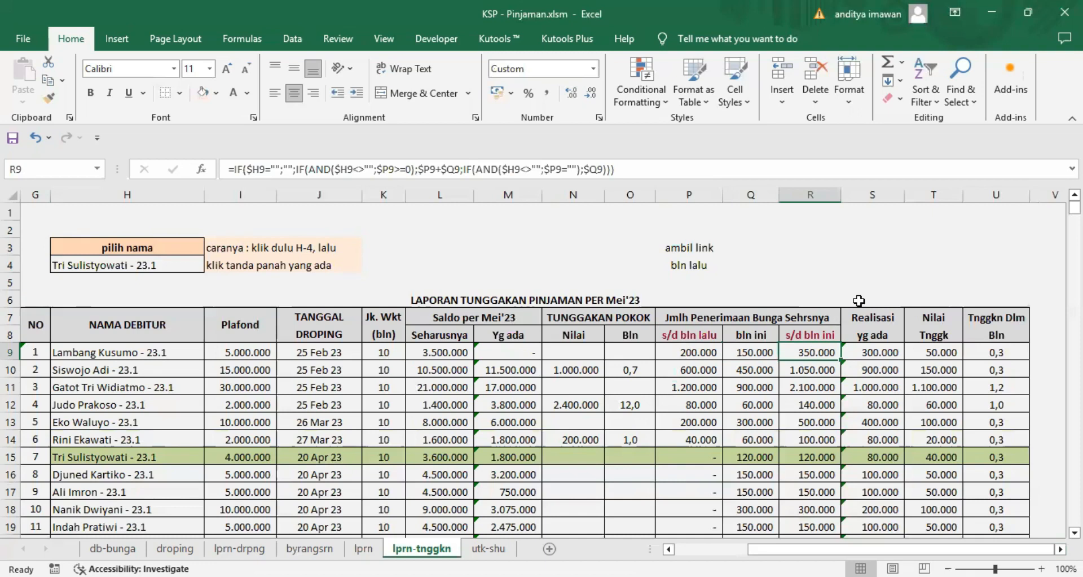
click(739, 320)
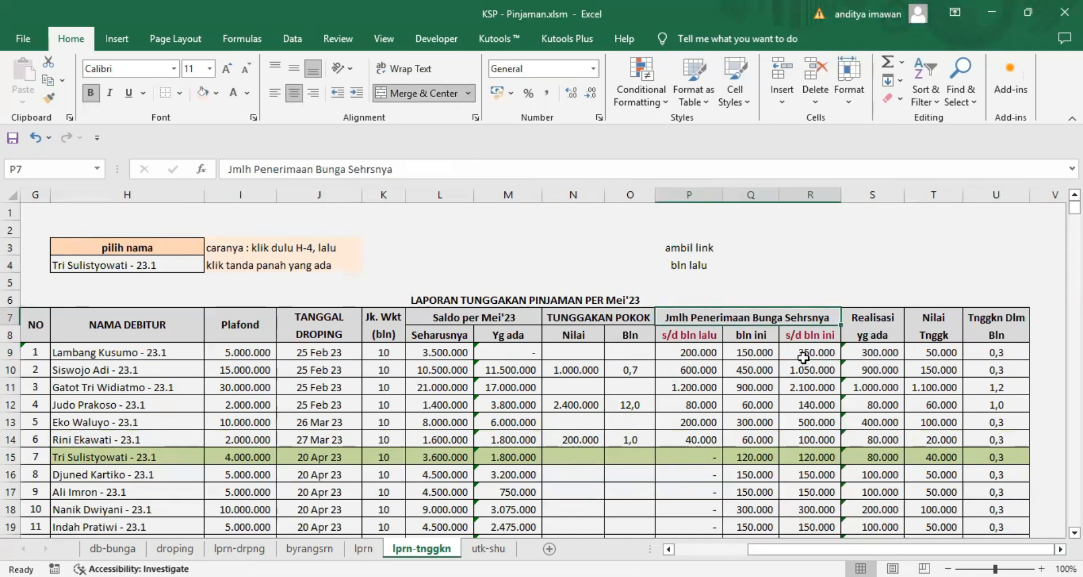
- Trace the Realisasi yg ada formula in S9 to its source in R9 on the lprn sheet and compare it with R9 on lprn-tnggkn
click(878, 351)
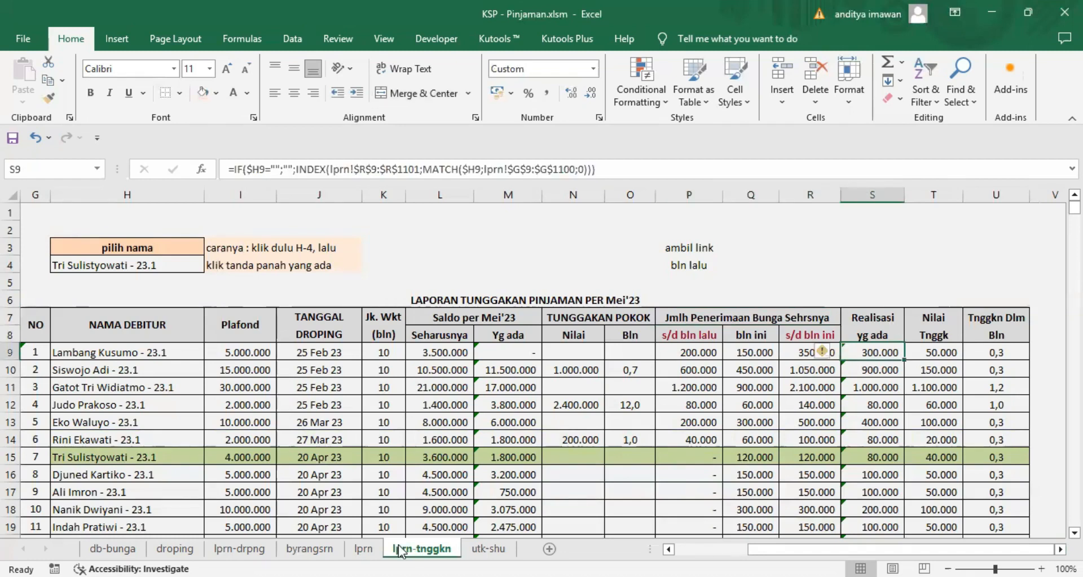
click(360, 548)
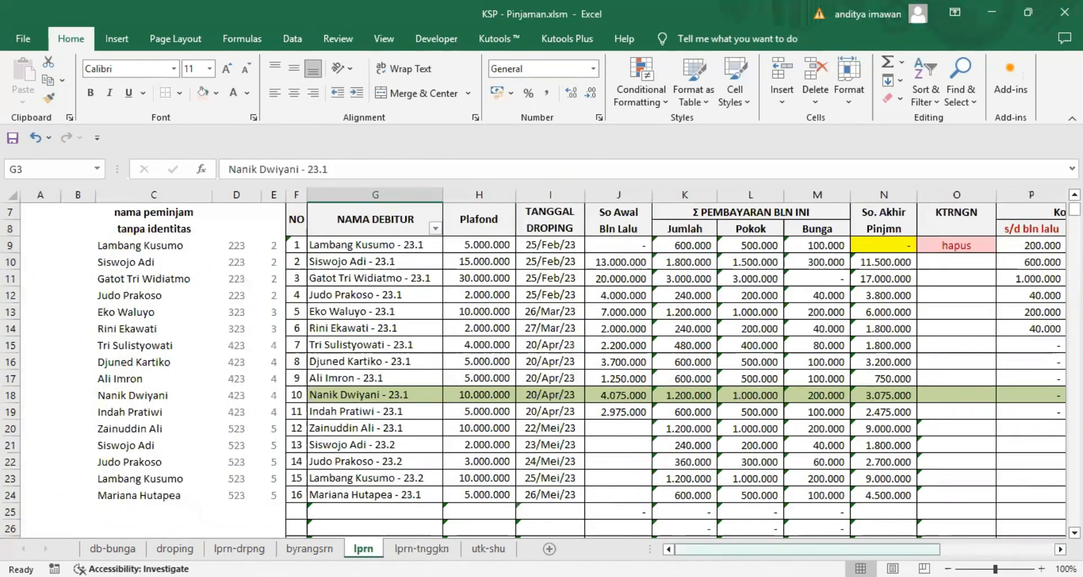
scroll(677, 361, right, 3)
click(930, 242)
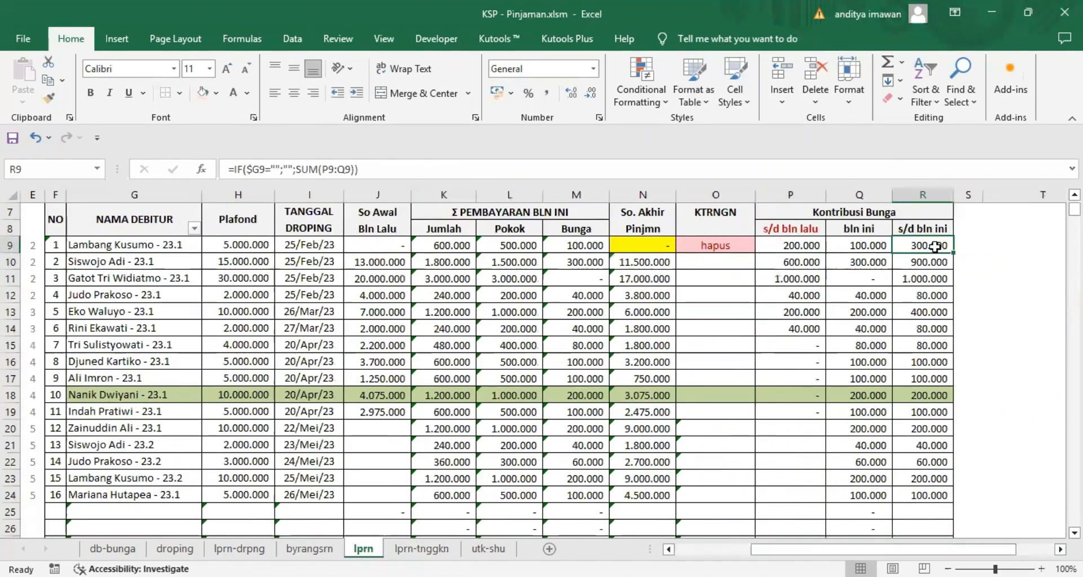
click(422, 548)
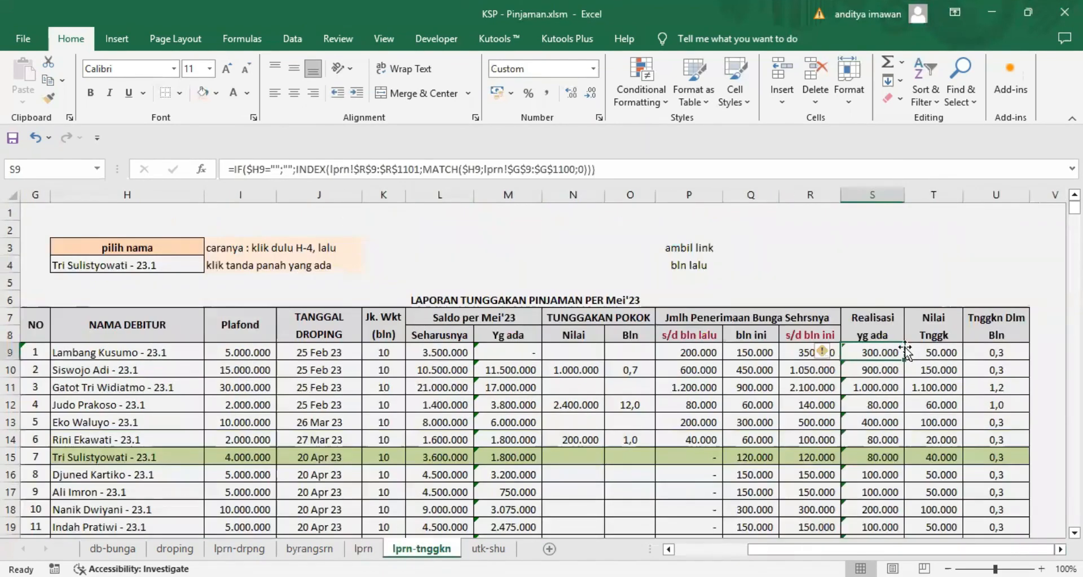
click(805, 352)
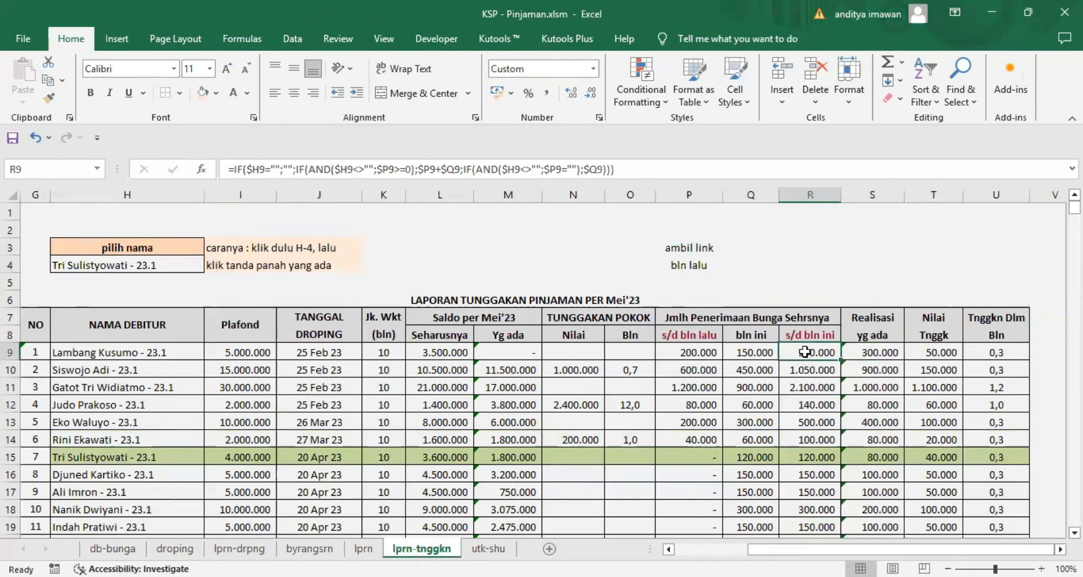
click(867, 351)
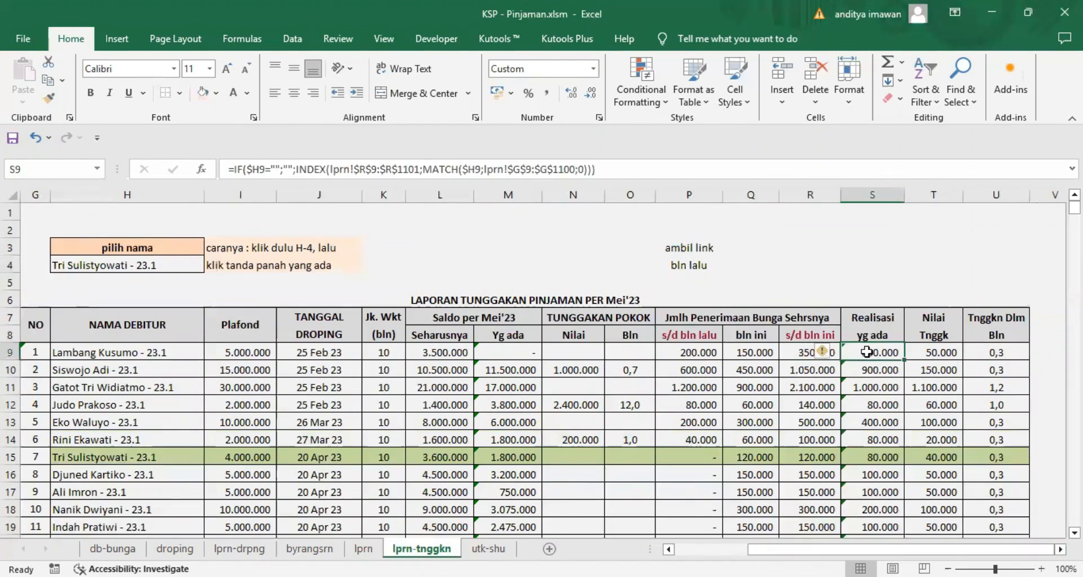
- Examine the interest arrears formula in T9 and the arrears-in-months formula in U9, including the whole column U
click(939, 353)
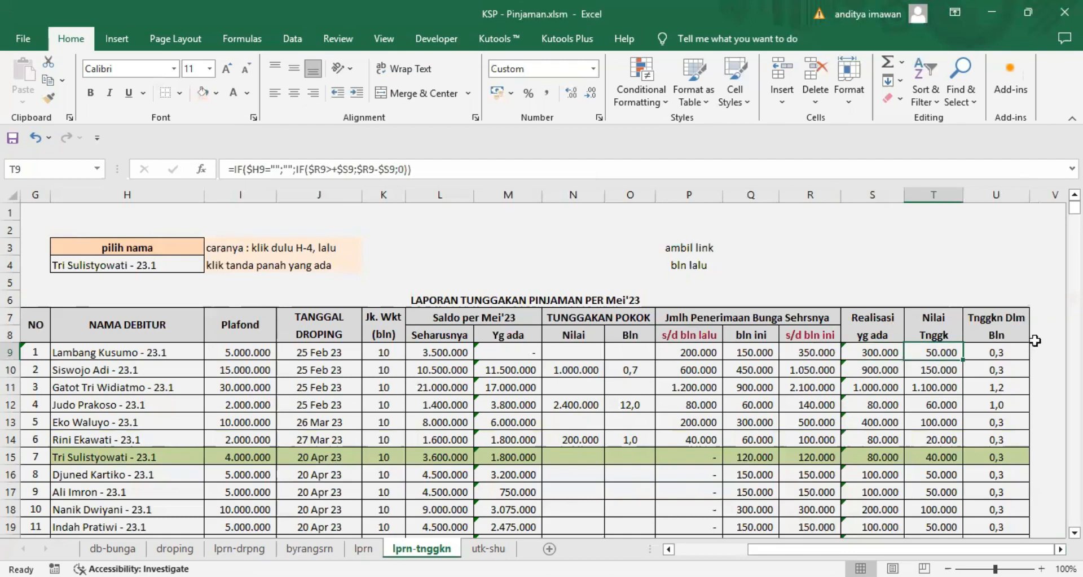
click(1005, 351)
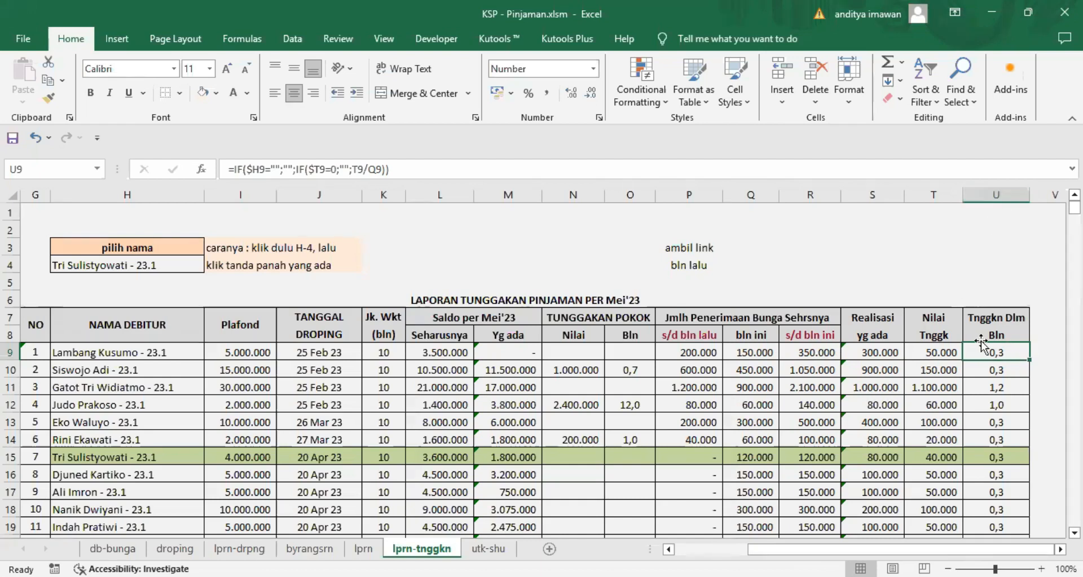
right_click(997, 195)
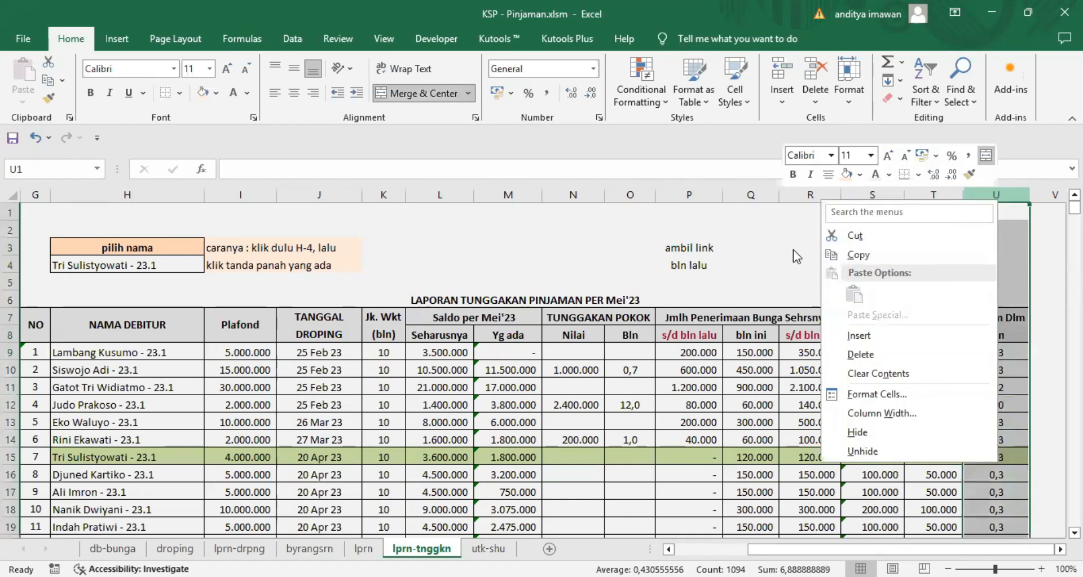
key(Escape)
- Compare the interest arrears column T with the principal arrears columns O and N, and review the arrears in months in U9:U17
click(936, 194)
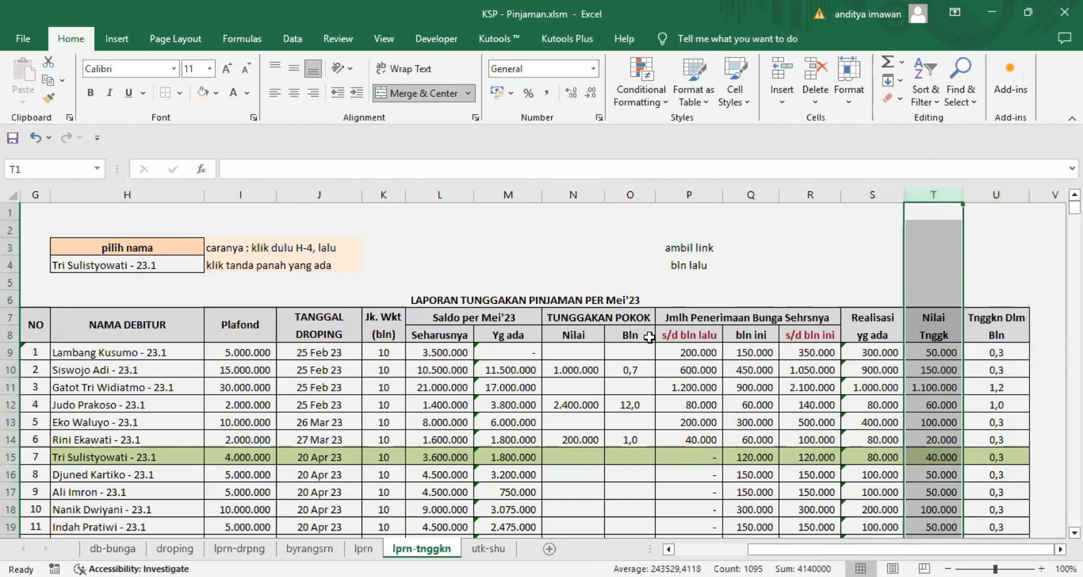
click(631, 194)
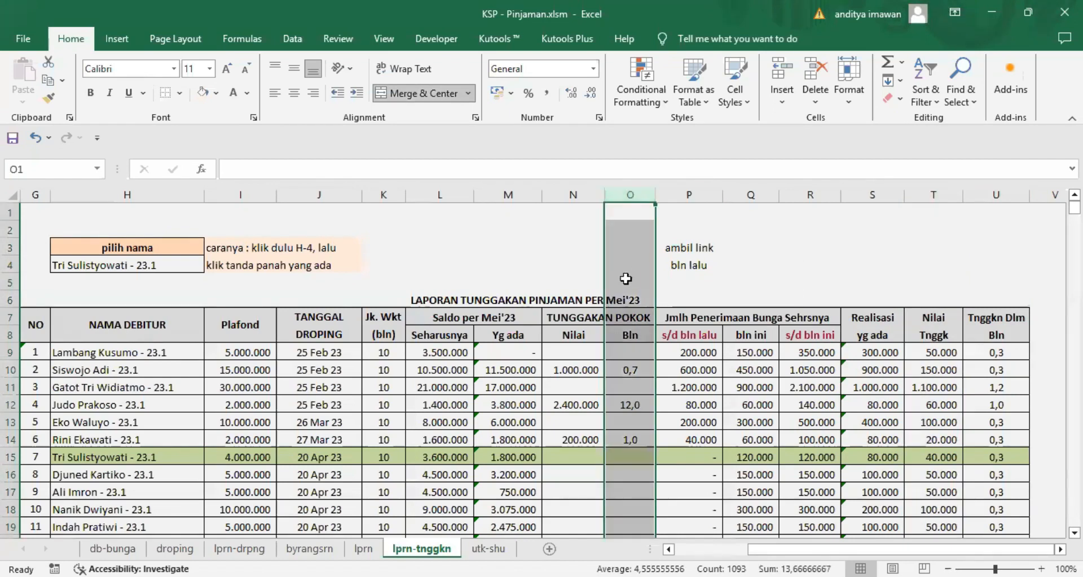
click(574, 195)
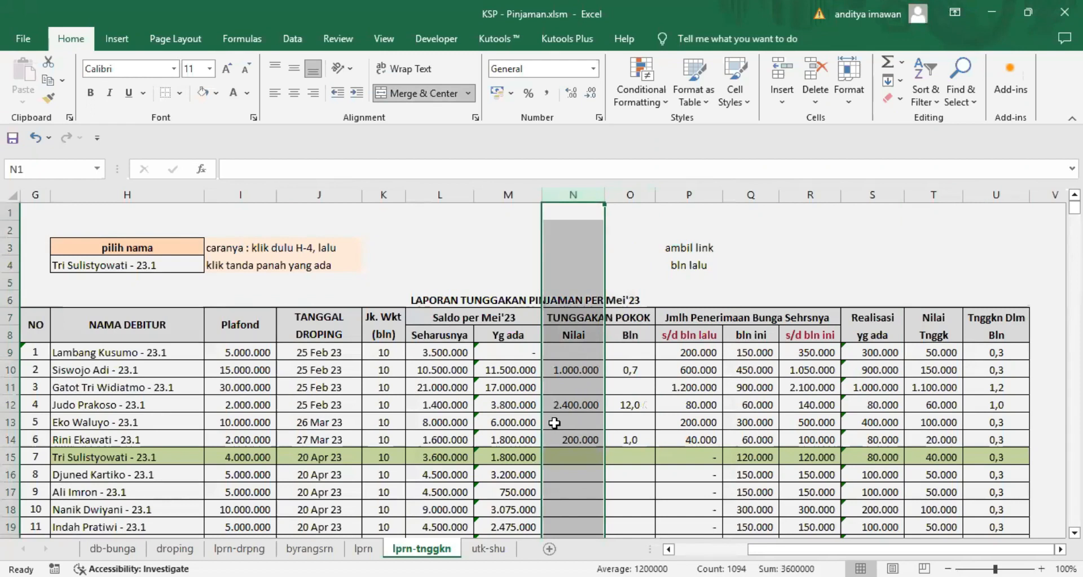
click(961, 282)
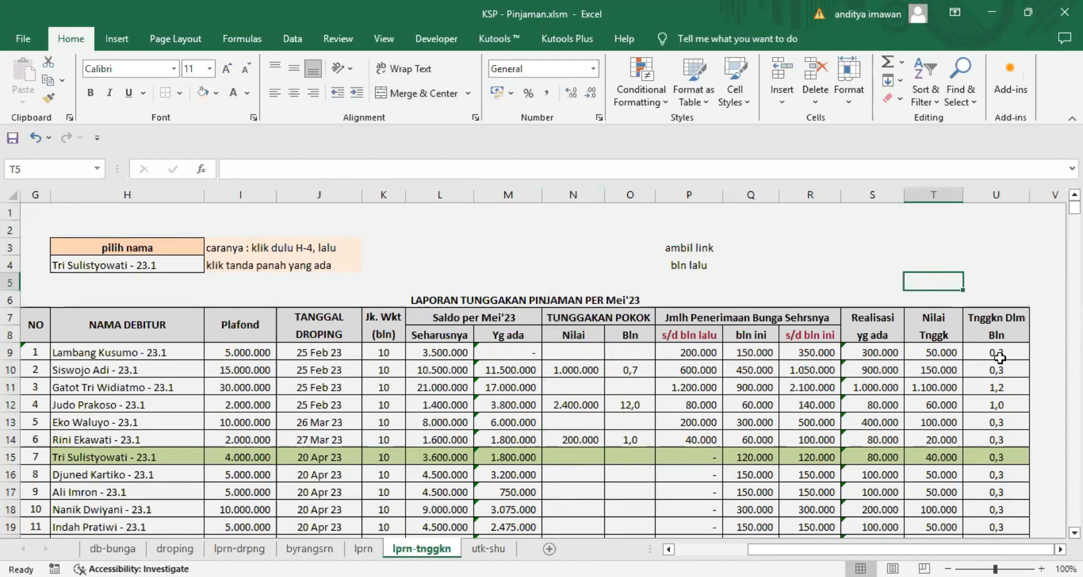
drag(996, 352, 990, 494)
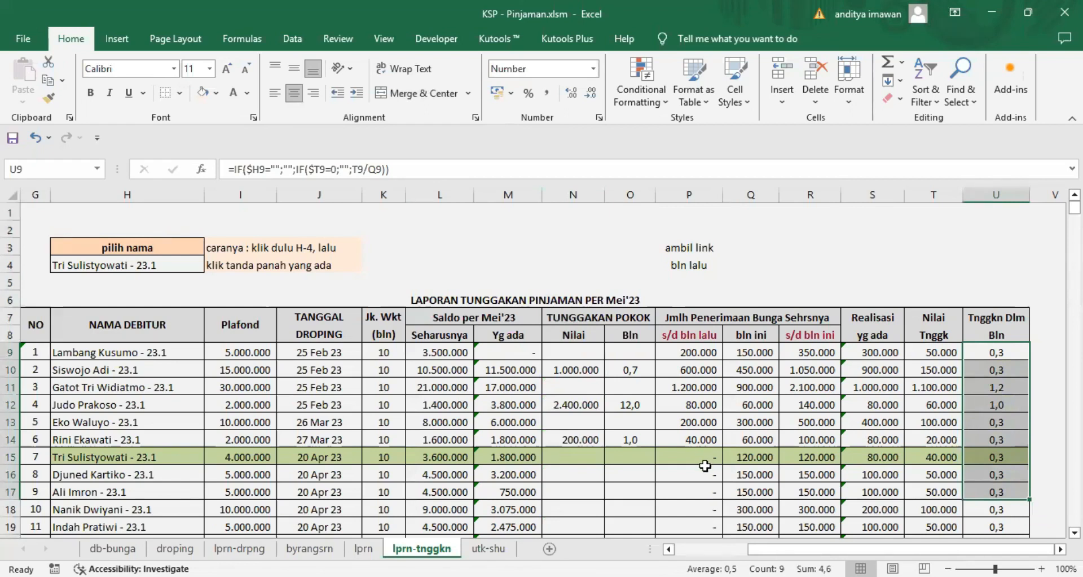
click(985, 268)
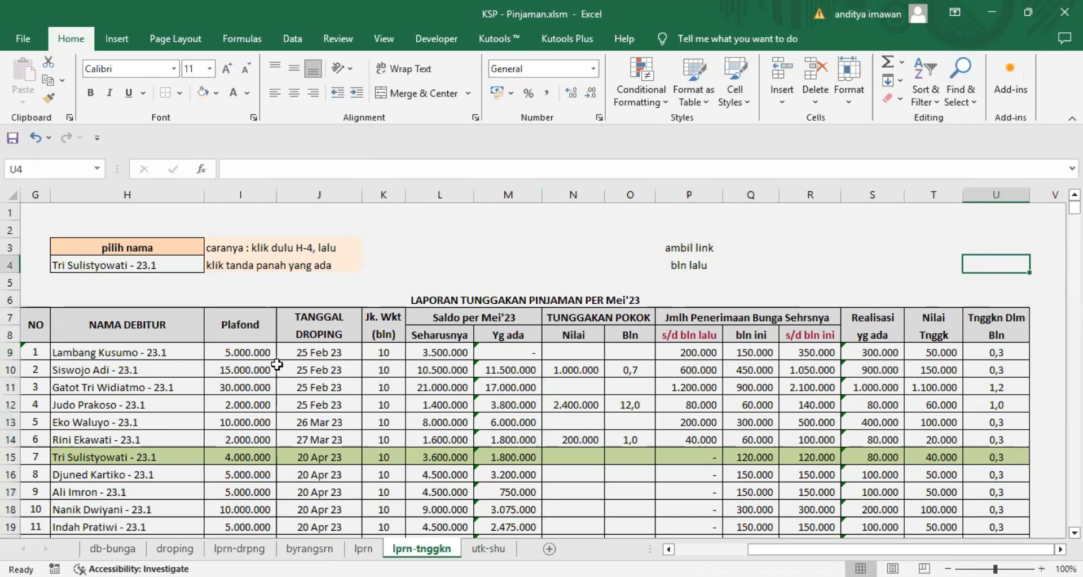
- Change the pilih nama selection in H4 on the lprn-tnggkn sheet to debtor no. 1
click(169, 266)
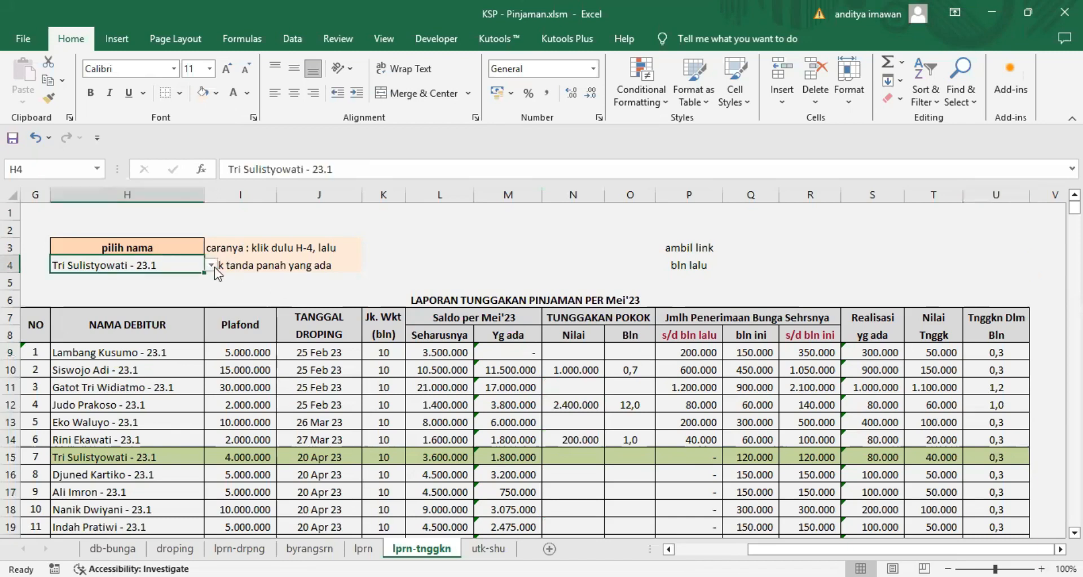
click(210, 265)
click(210, 282)
click(210, 281)
click(210, 282)
click(209, 282)
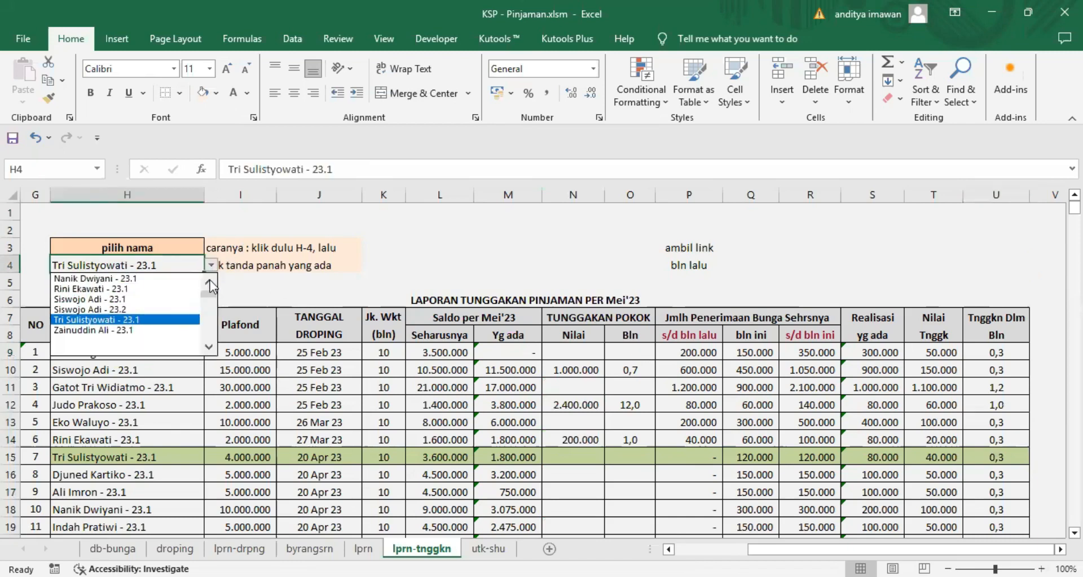
click(210, 281)
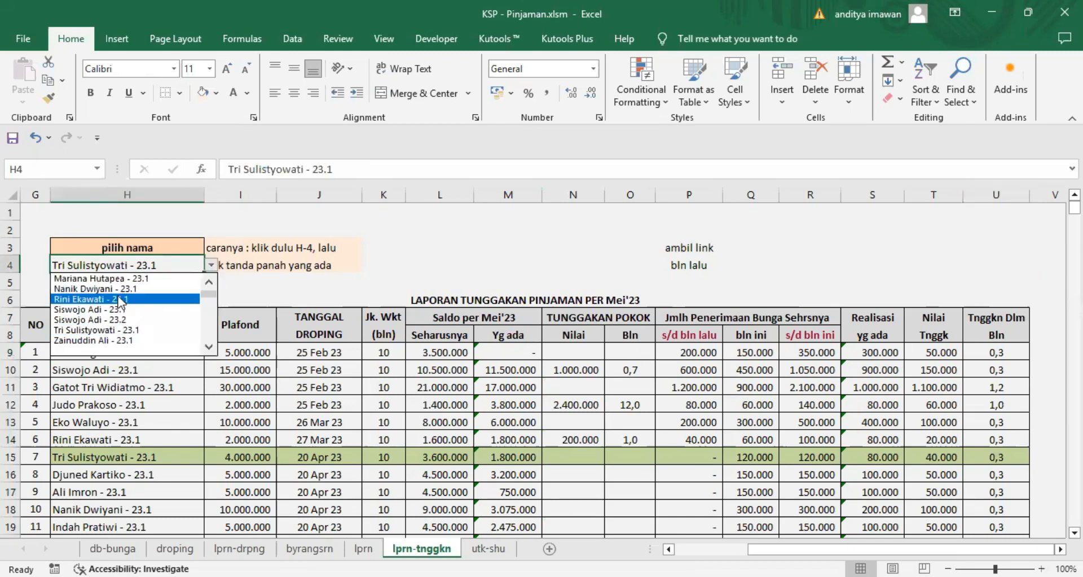
click(209, 282)
click(210, 282)
click(210, 282)
click(210, 282)
click(100, 300)
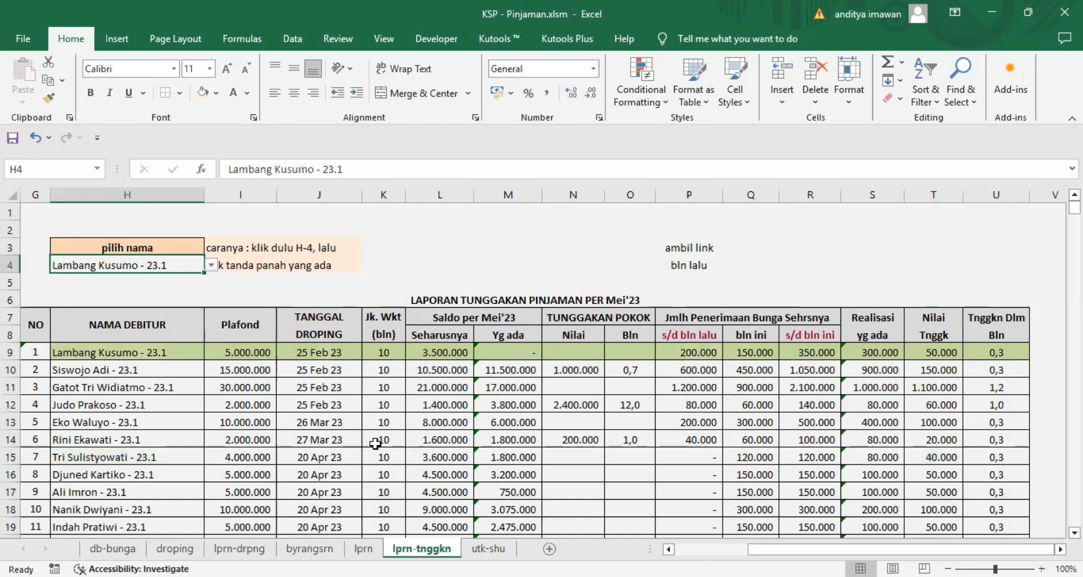
- Unmerge the NAMA DEBITUR header, add a filter from H8, and merge and centre H7:H8 again
scroll(480, 443, down, 4)
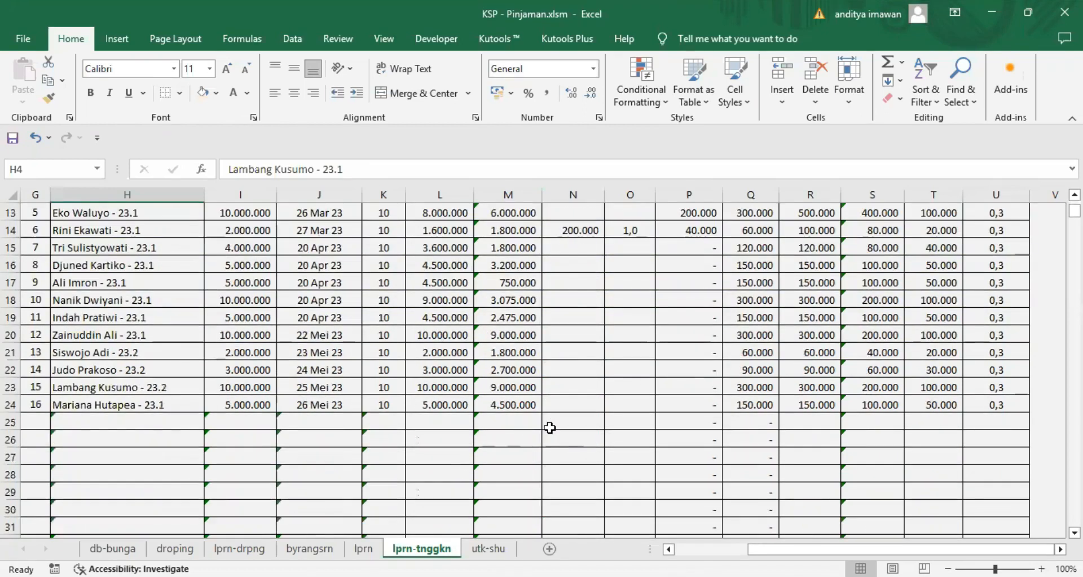
scroll(551, 426, up, 4)
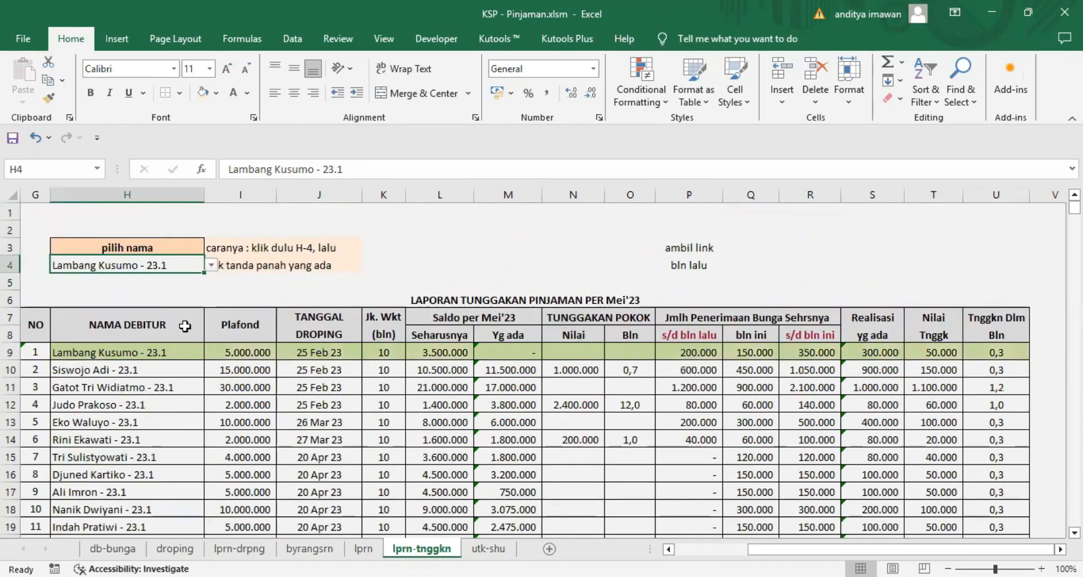
drag(180, 328, 179, 343)
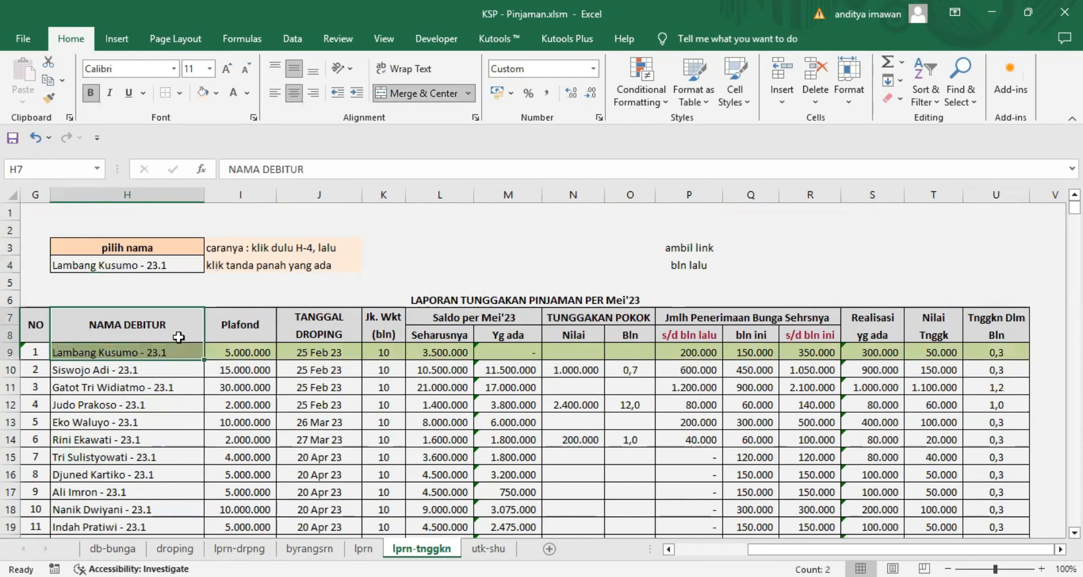
click(381, 93)
click(174, 341)
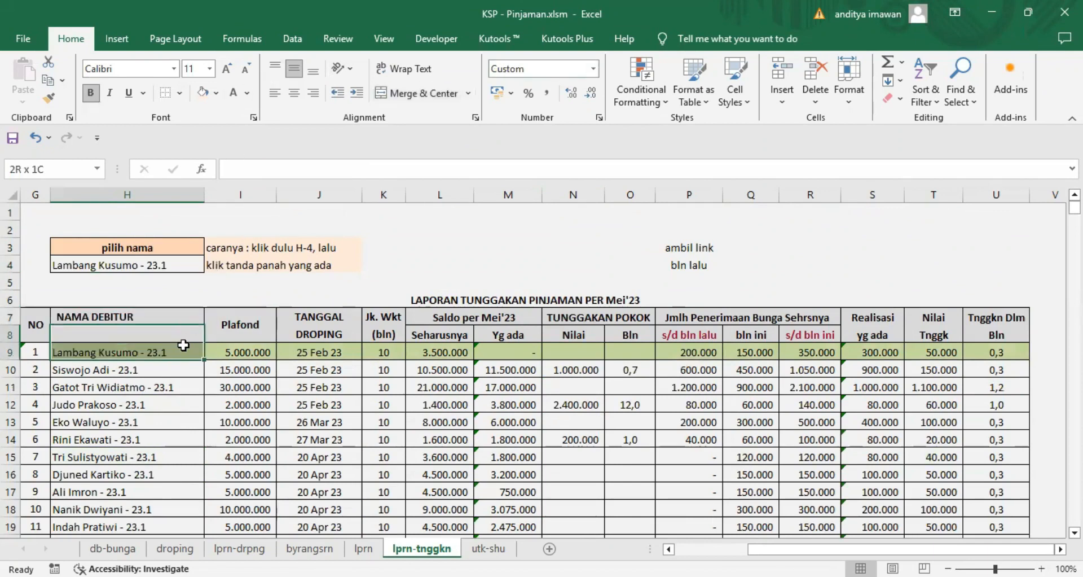
click(935, 103)
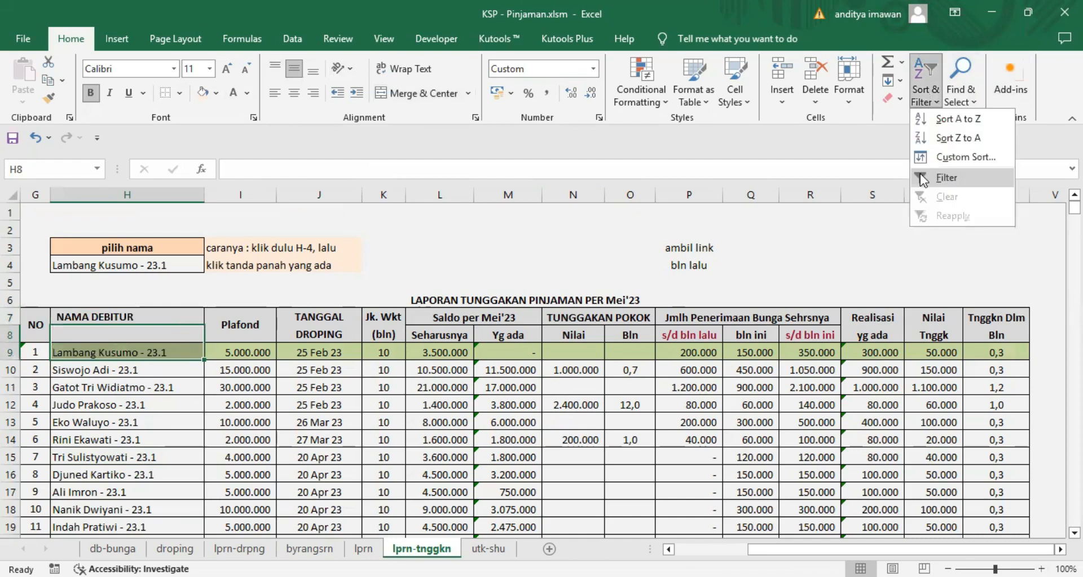
click(924, 179)
drag(149, 310, 149, 331)
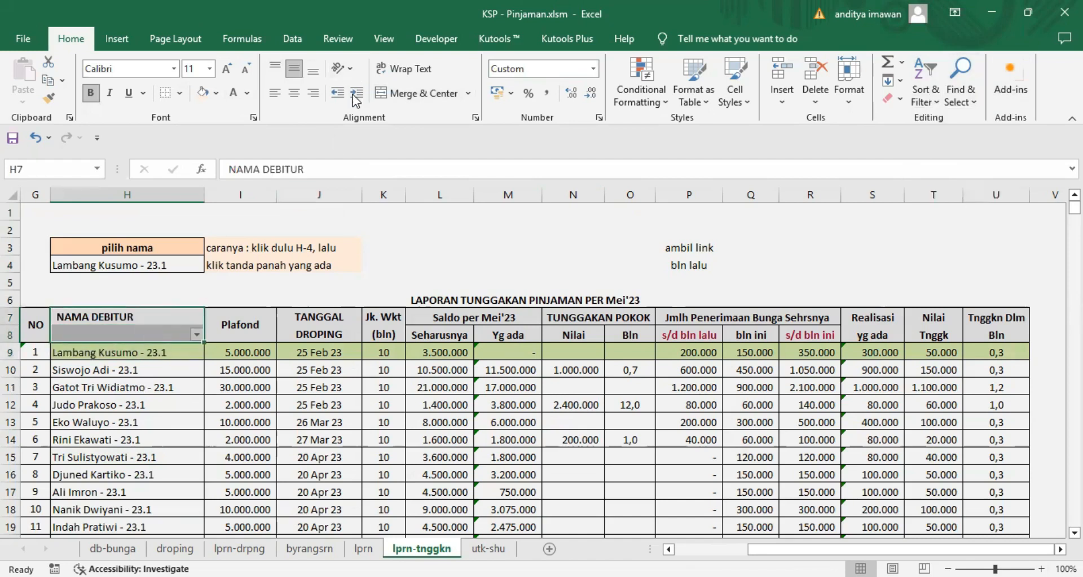
click(382, 93)
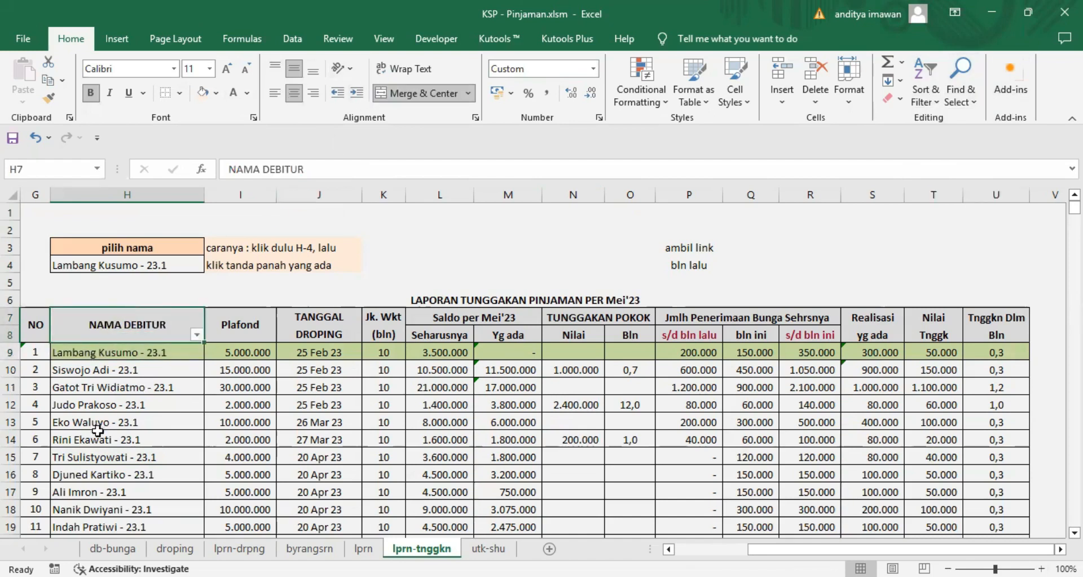
- Filter the NAMA DEBITUR column on the lprn-tnggkn sheet to exclude blank entries
click(197, 334)
scroll(288, 267, down, 5)
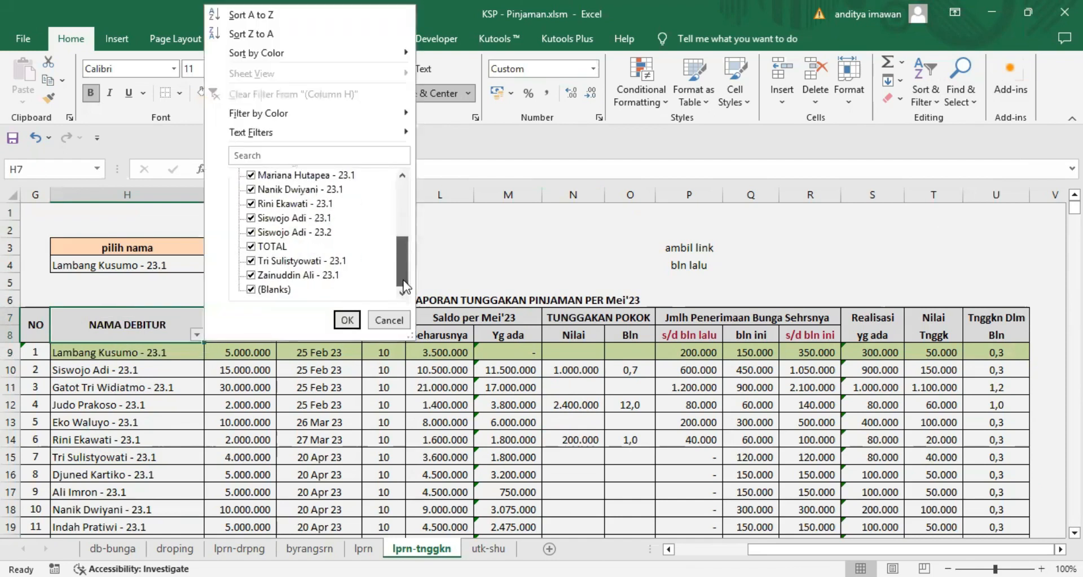
click(268, 289)
click(345, 318)
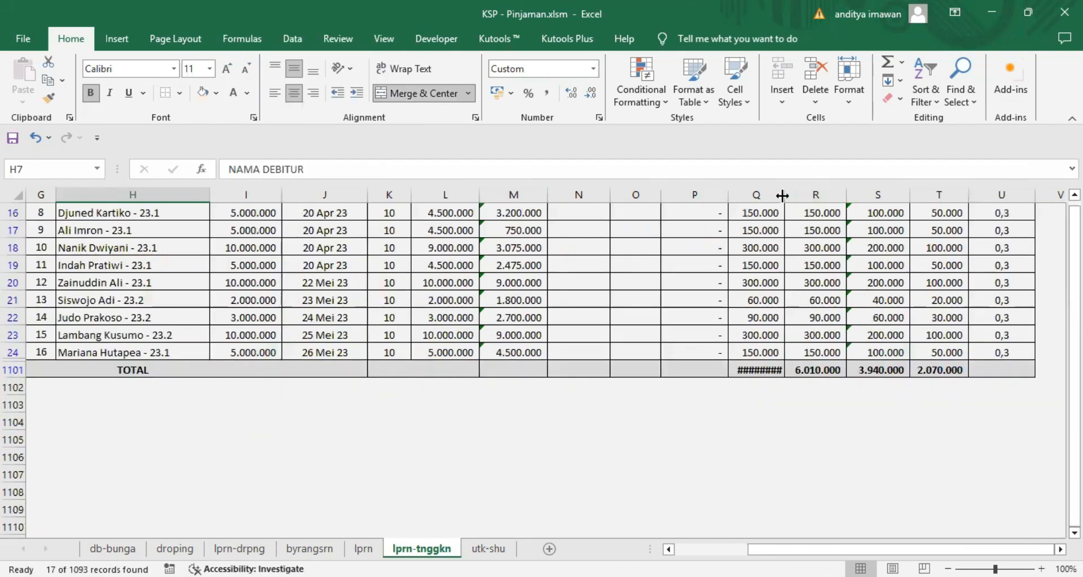
- Widen column Q slightly and copy the total formula from Q1101 into L1101:M1101
drag(782, 195, 787, 195)
click(752, 370)
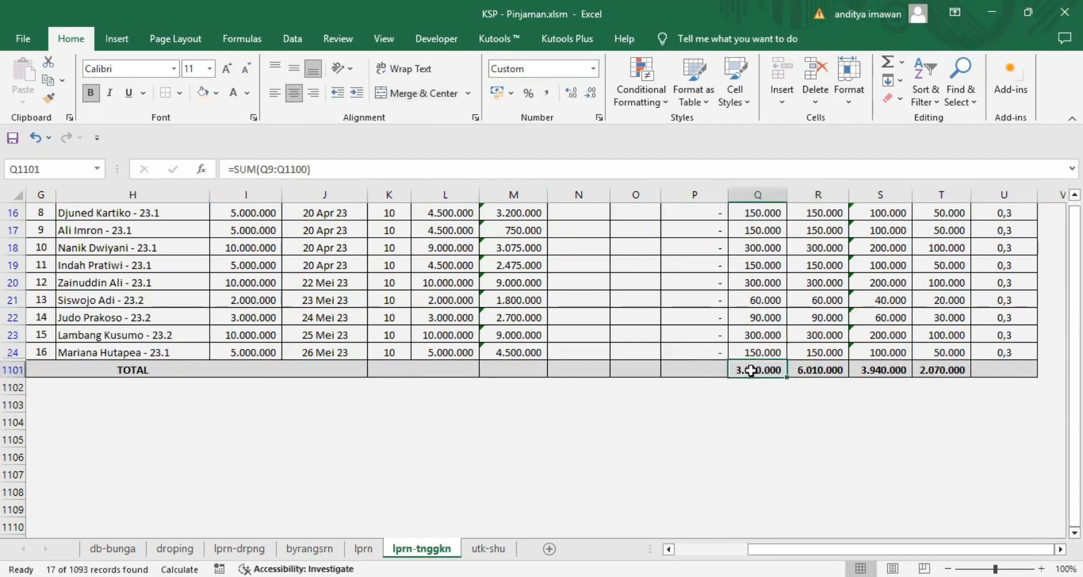
right_click(752, 370)
click(775, 247)
drag(458, 366, 507, 368)
key(ctrl+v)
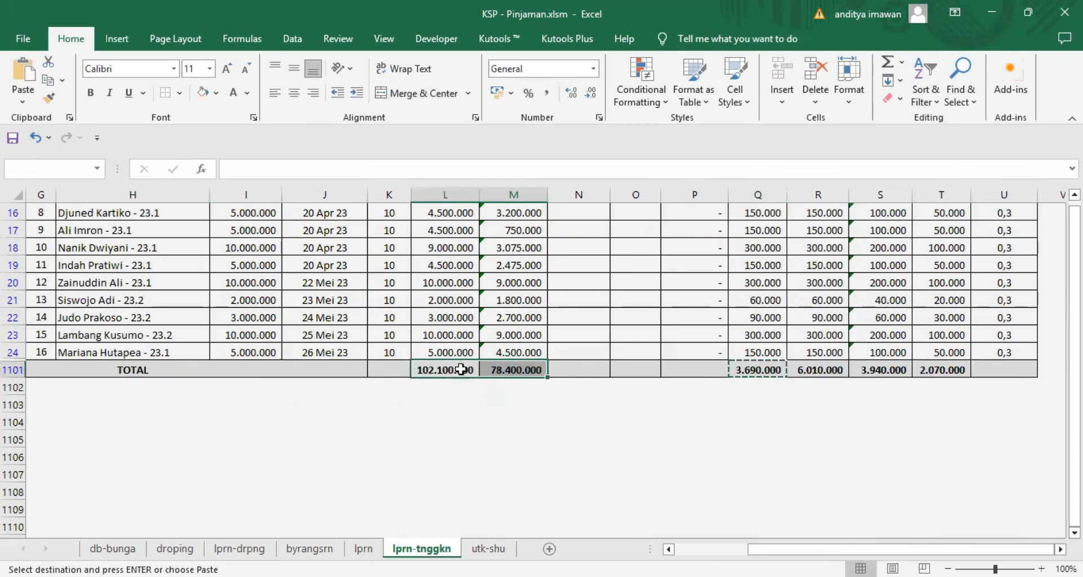
key(Escape)
click(438, 368)
right_click(438, 376)
click(496, 251)
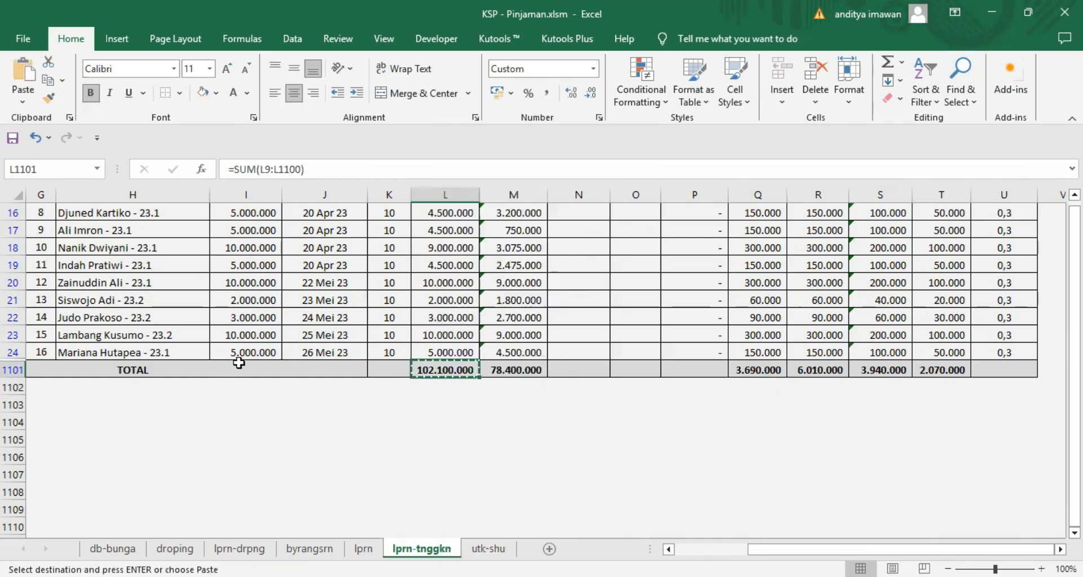
click(240, 367)
click(273, 418)
key(Escape)
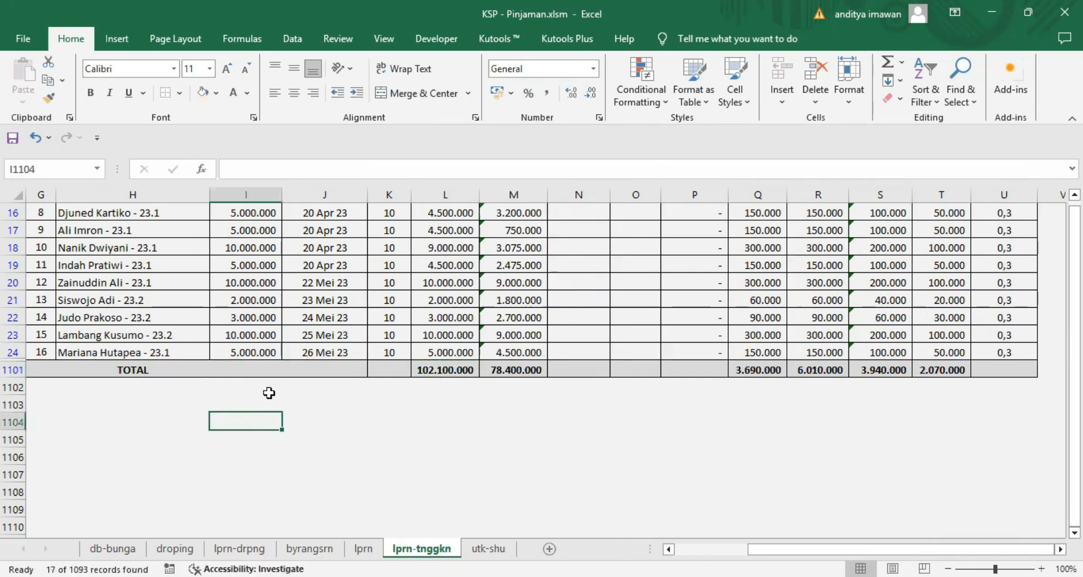
- Examine the name formula in D7 and the interest payment formula in E7 on the utk-shu sheet, along with their source sheet lprn
scroll(363, 435, up, 5)
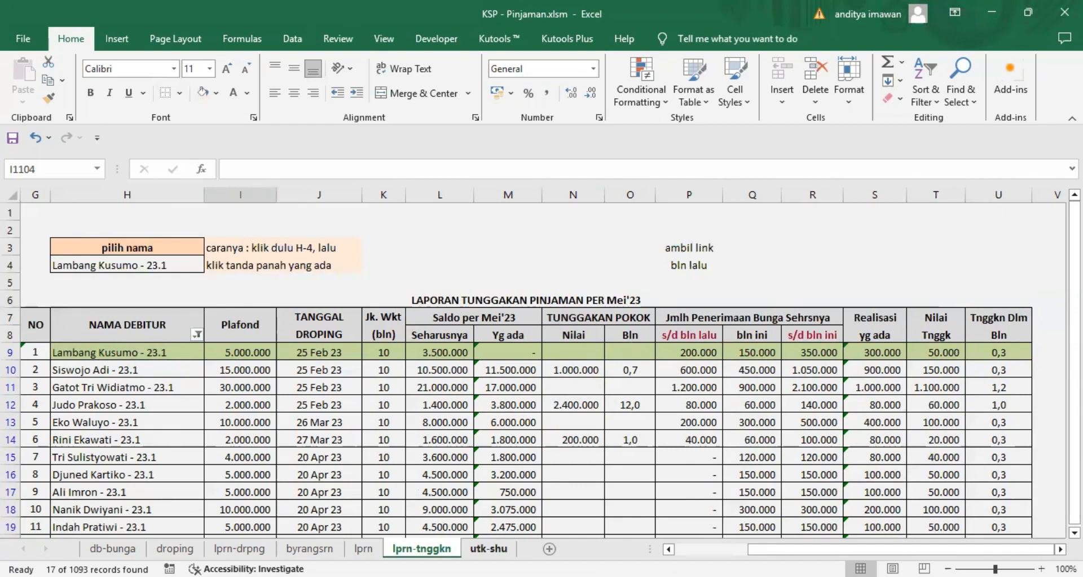
click(489, 548)
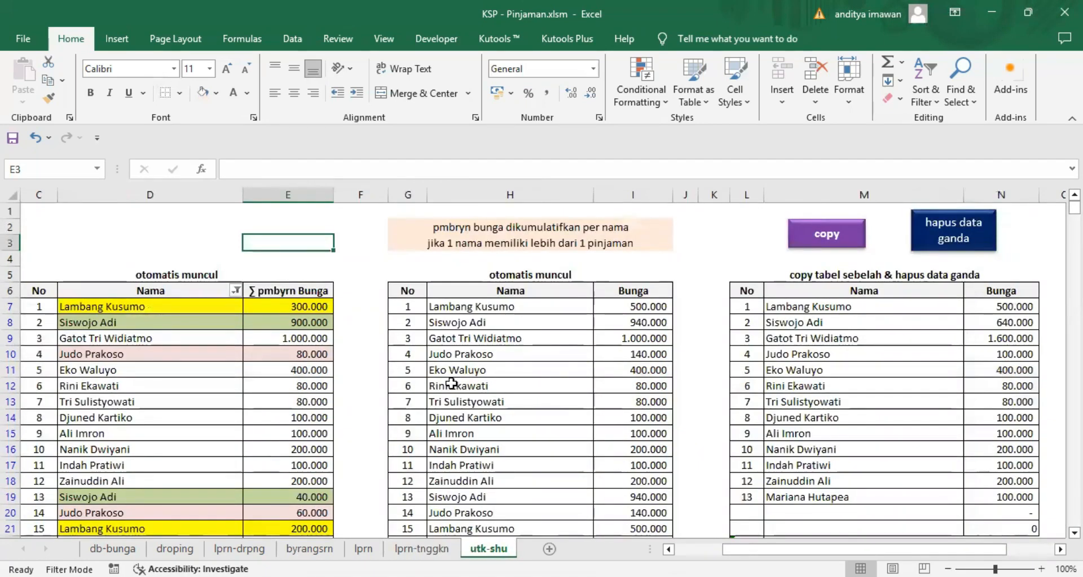
click(199, 231)
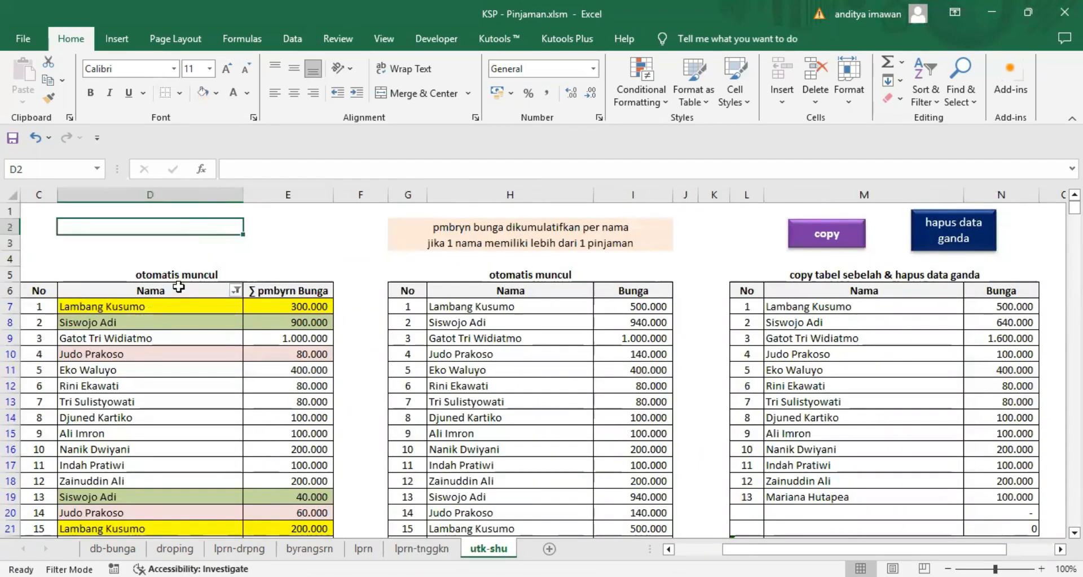
click(153, 191)
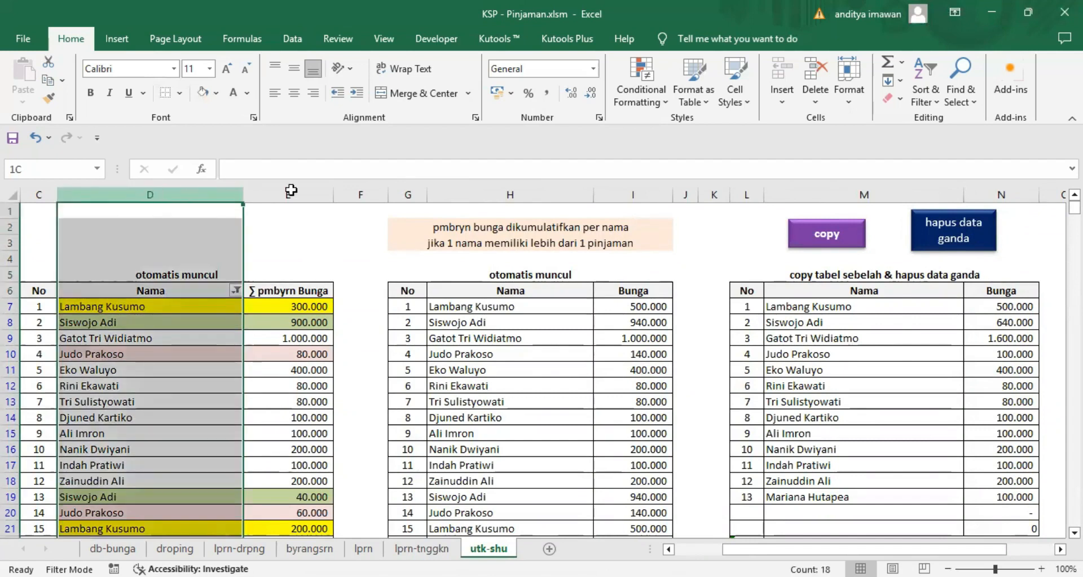
click(150, 242)
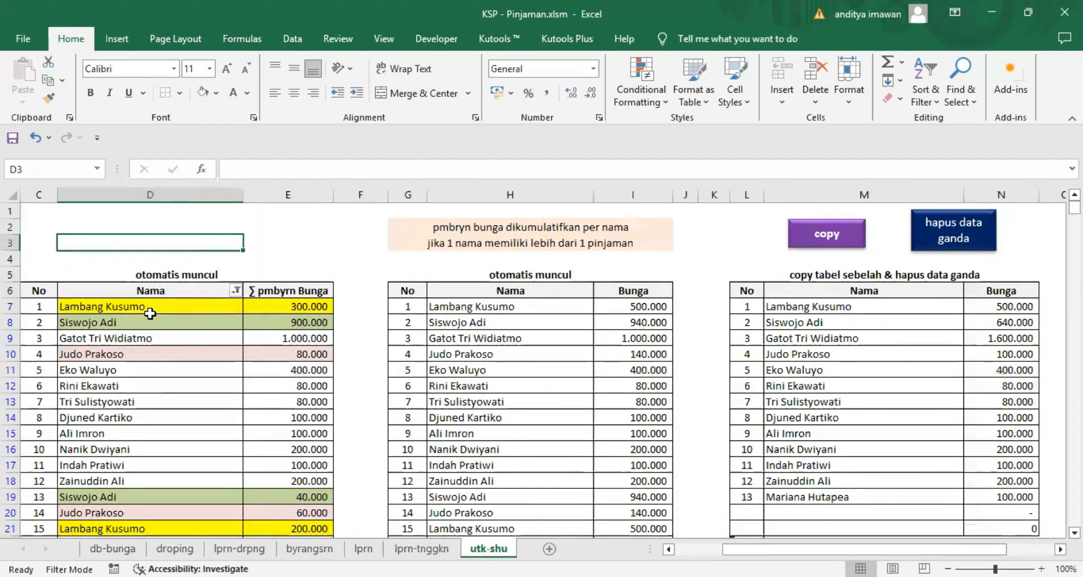
click(129, 305)
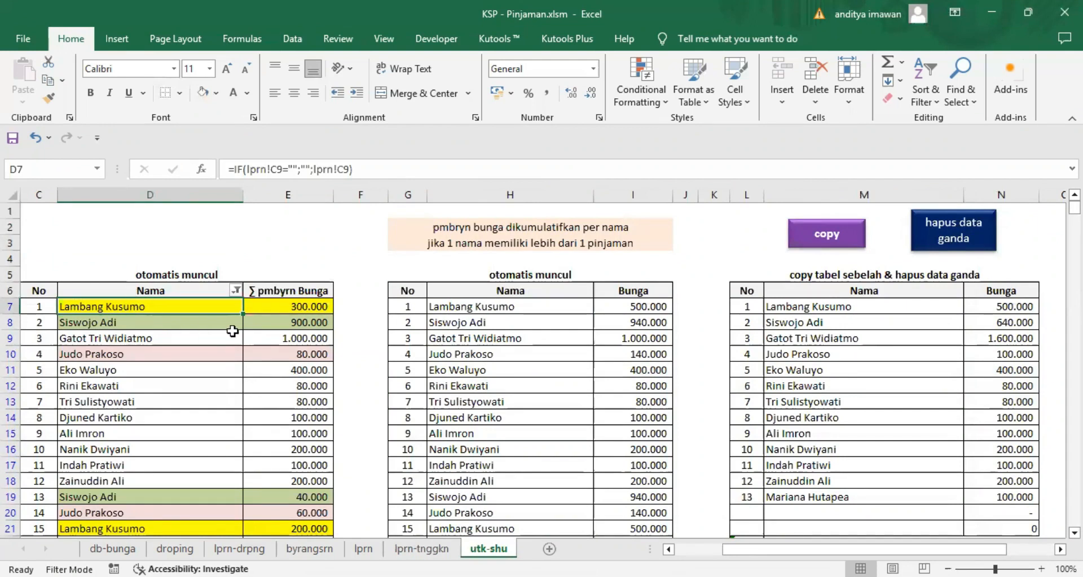
click(281, 307)
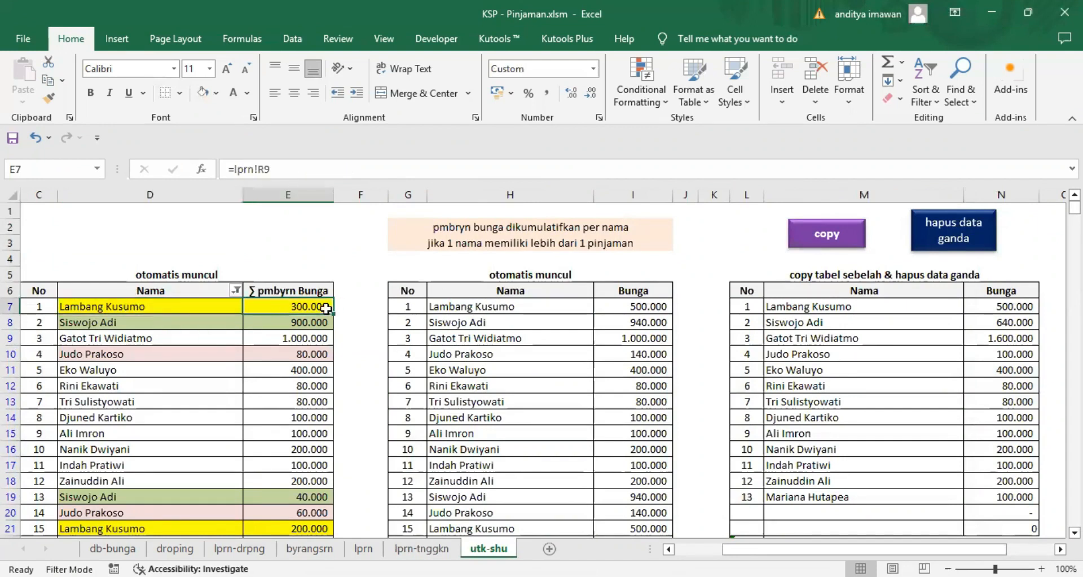
click(142, 302)
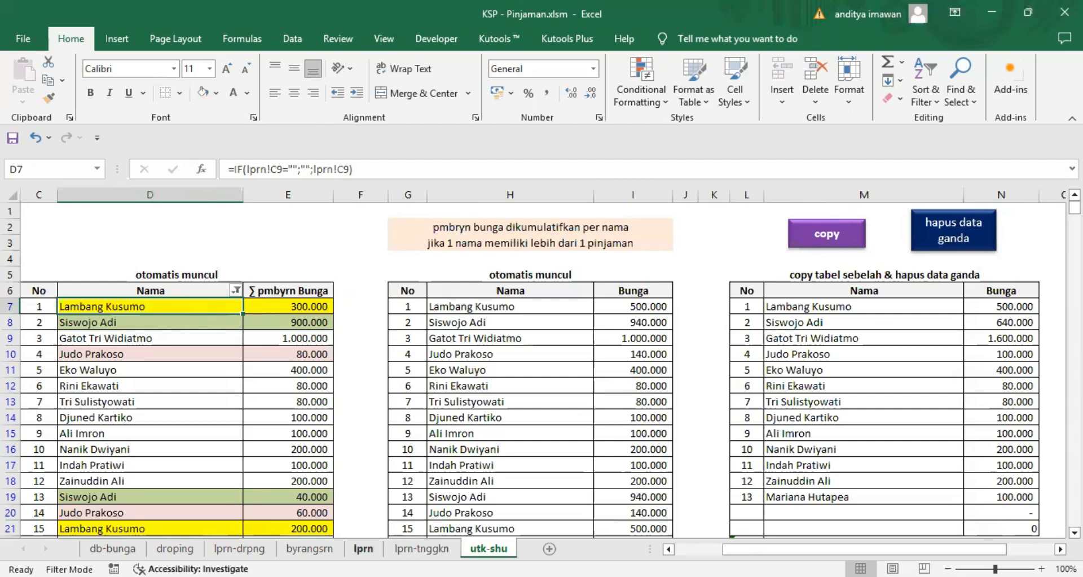
click(363, 548)
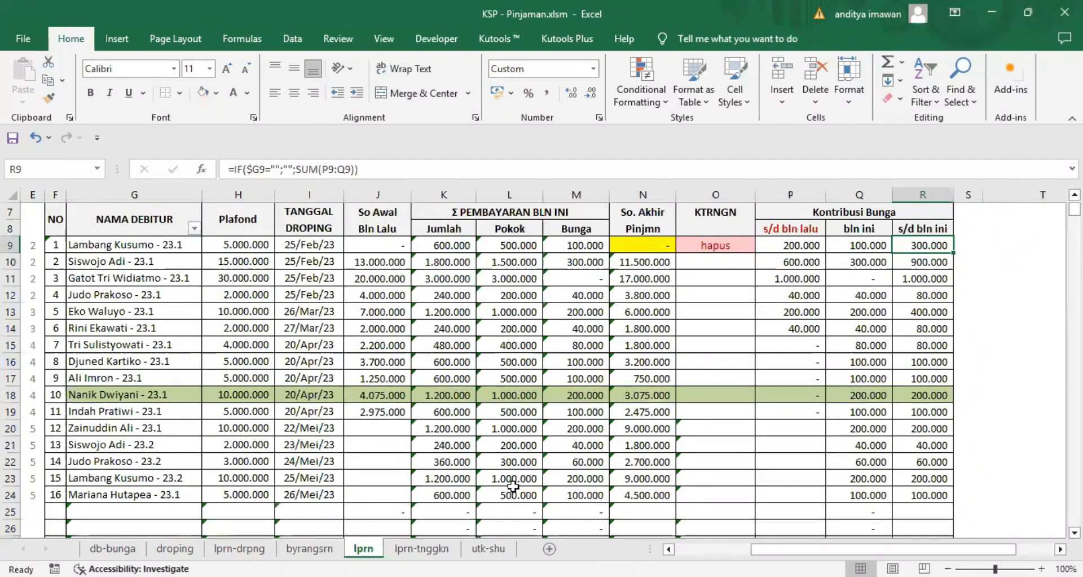
click(488, 548)
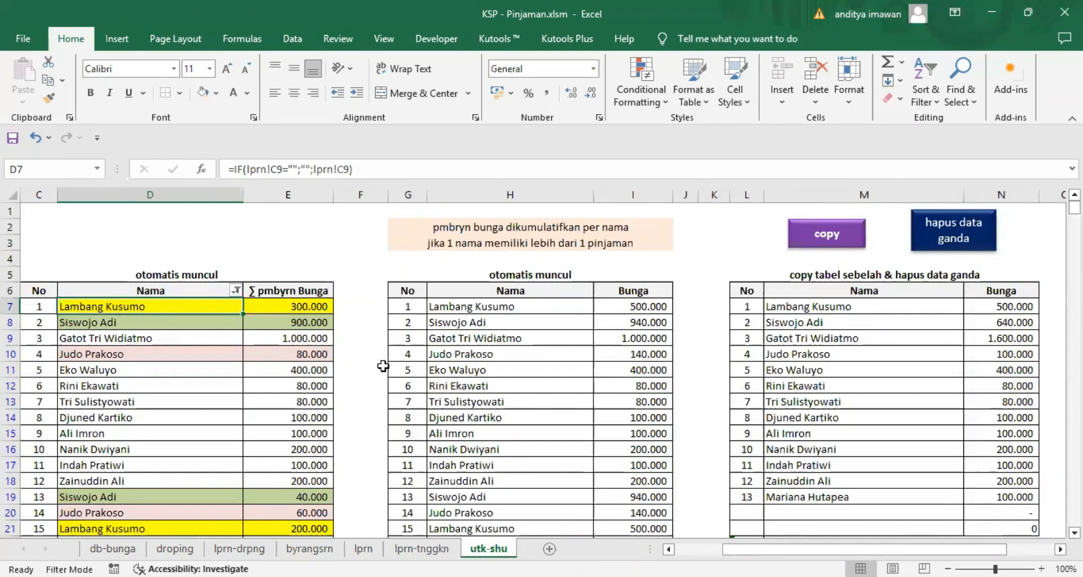
- Examine the name formula in H7 and the SUMIF interest formulas in I7 and I21 of the middle table
click(478, 307)
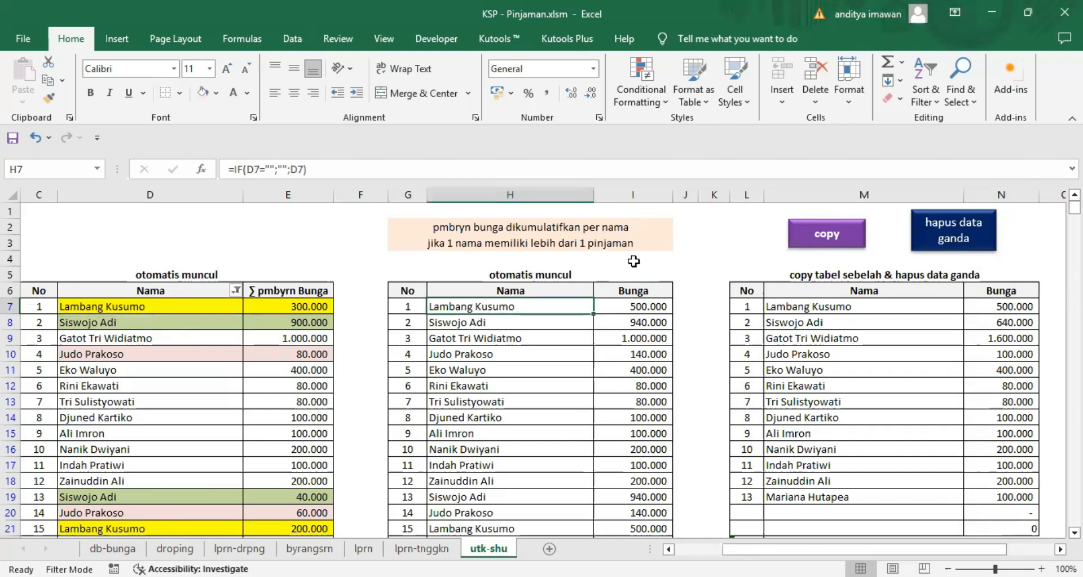
scroll(507, 374, down, 1)
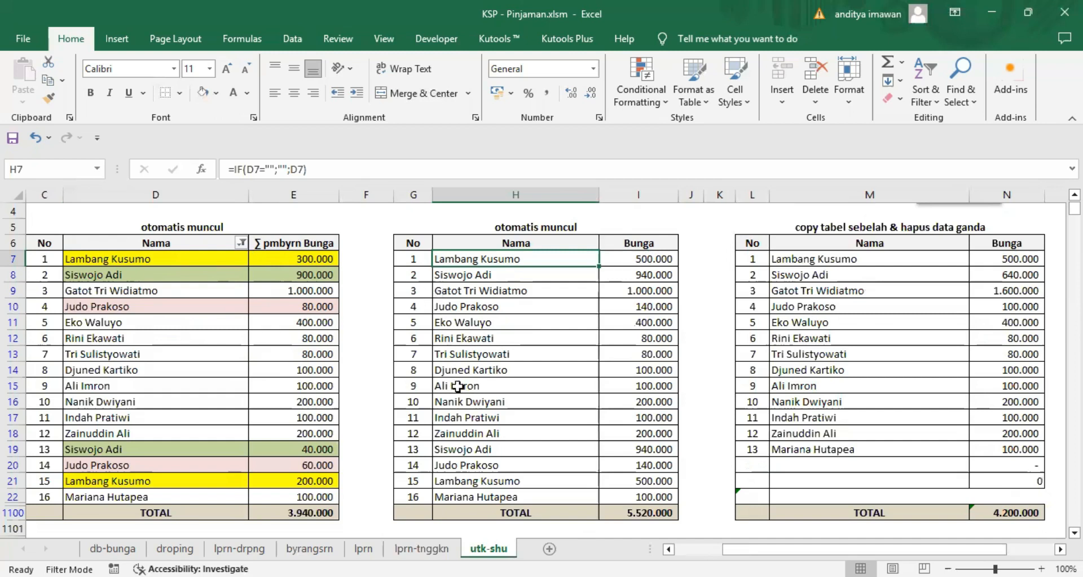
click(645, 258)
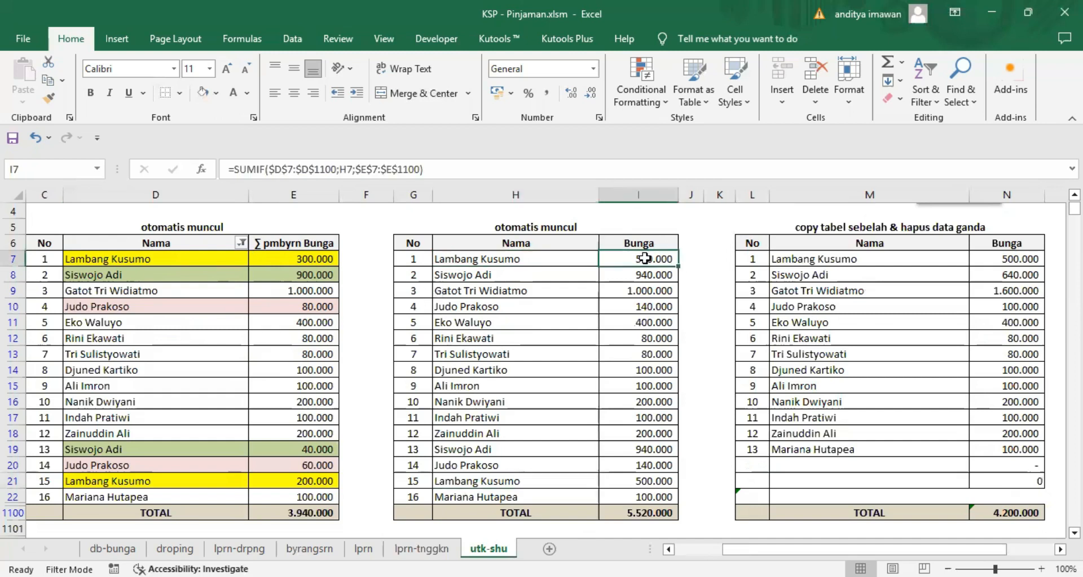
click(641, 482)
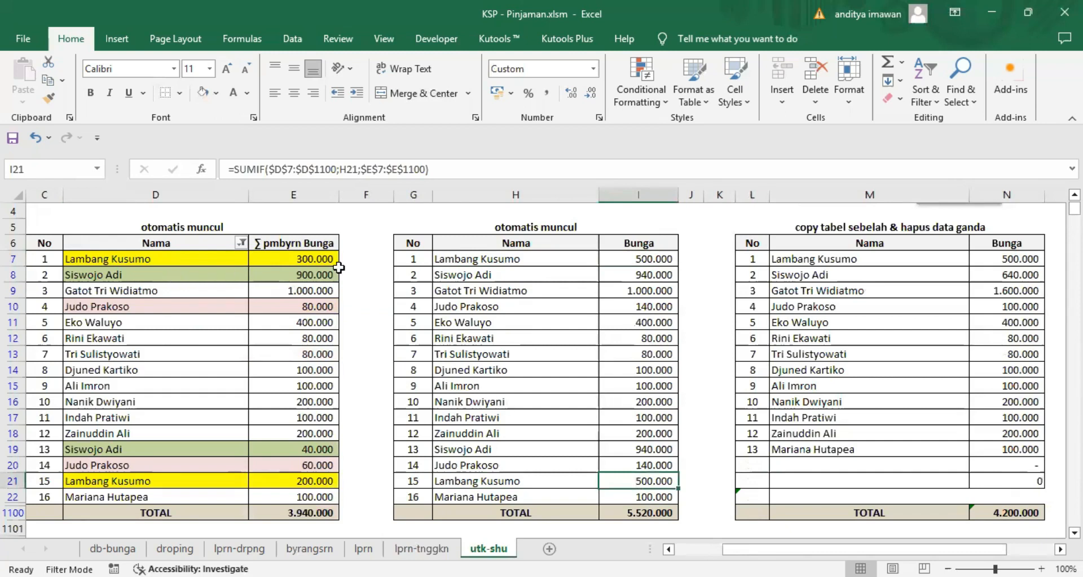
- Compare the individual interest payments in E8 and E19 with the cumulative amounts for repeated debtors in I8, I19, I20 and I10
click(312, 275)
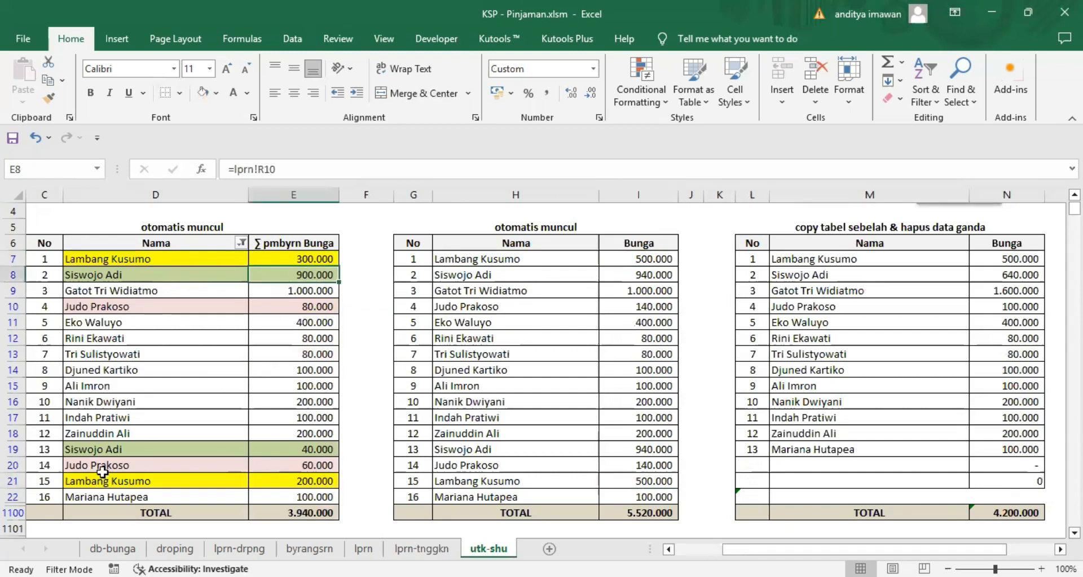
click(293, 445)
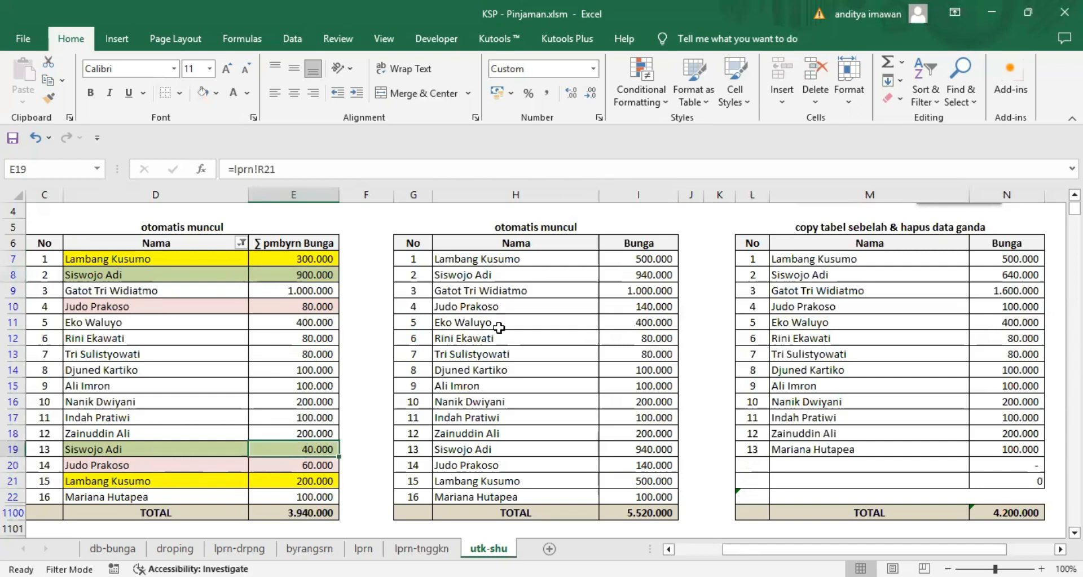
click(667, 272)
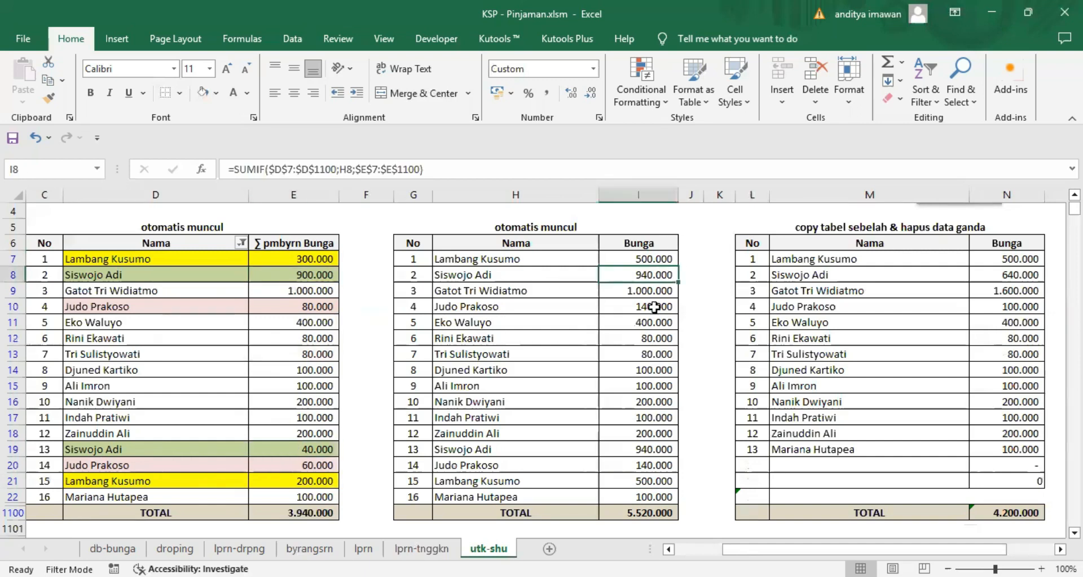
click(659, 449)
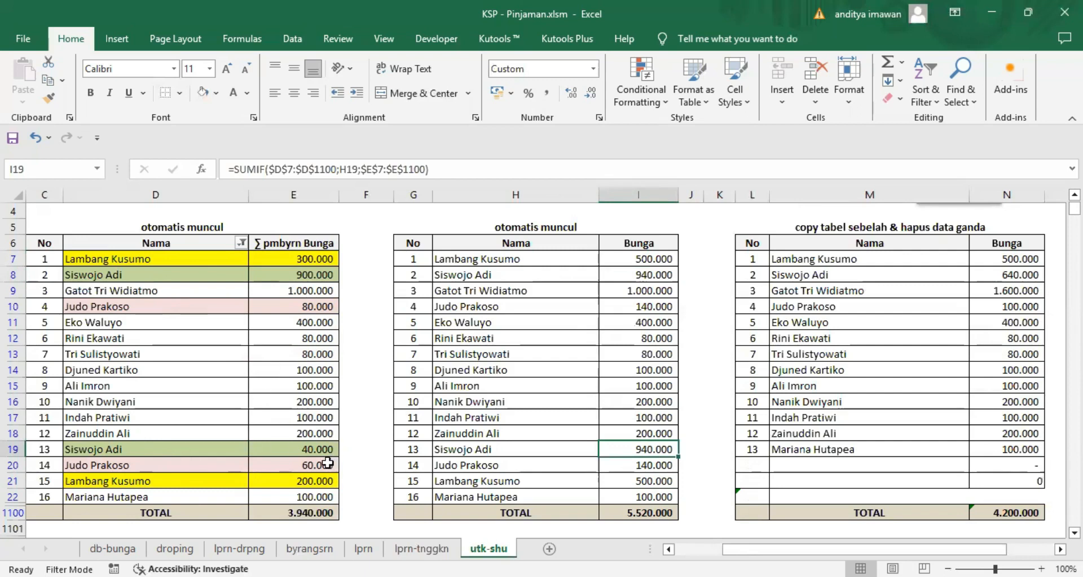
click(648, 464)
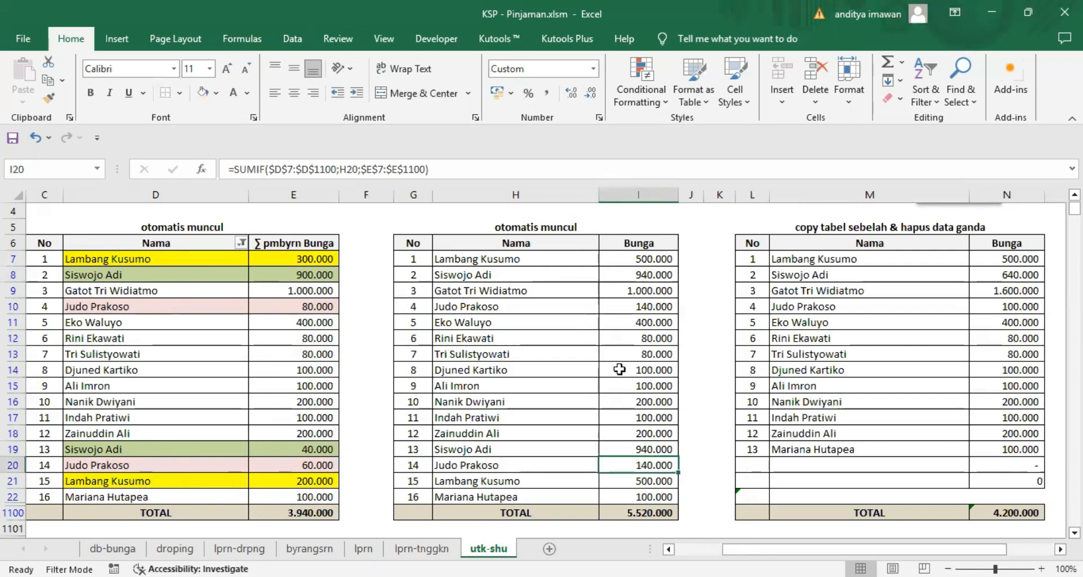
click(656, 303)
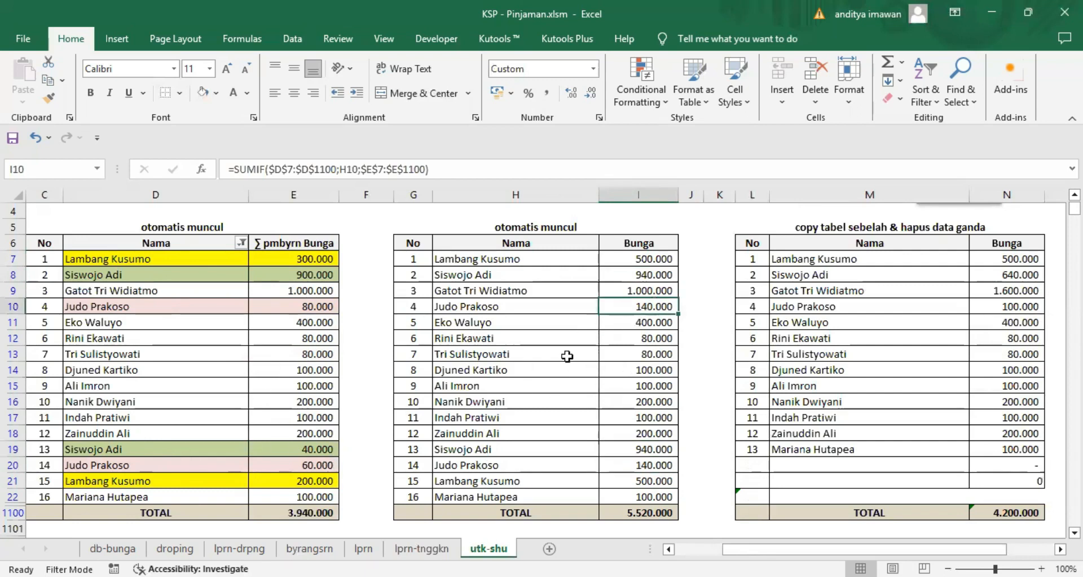
- Compare the interest totals in I1100 and E1100 of the two automatic tables
scroll(643, 468, down, 2)
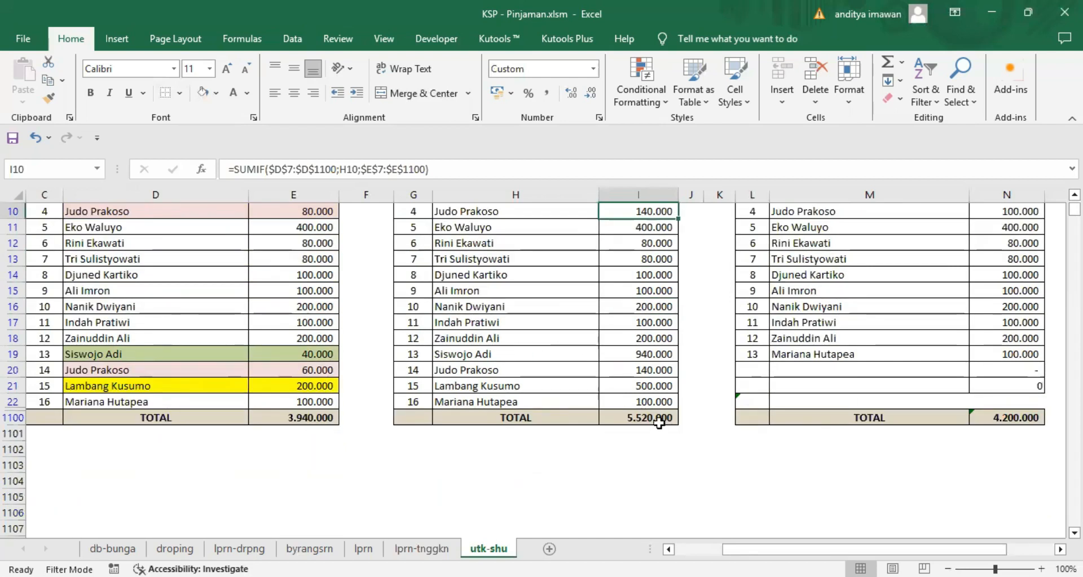
click(658, 419)
click(291, 418)
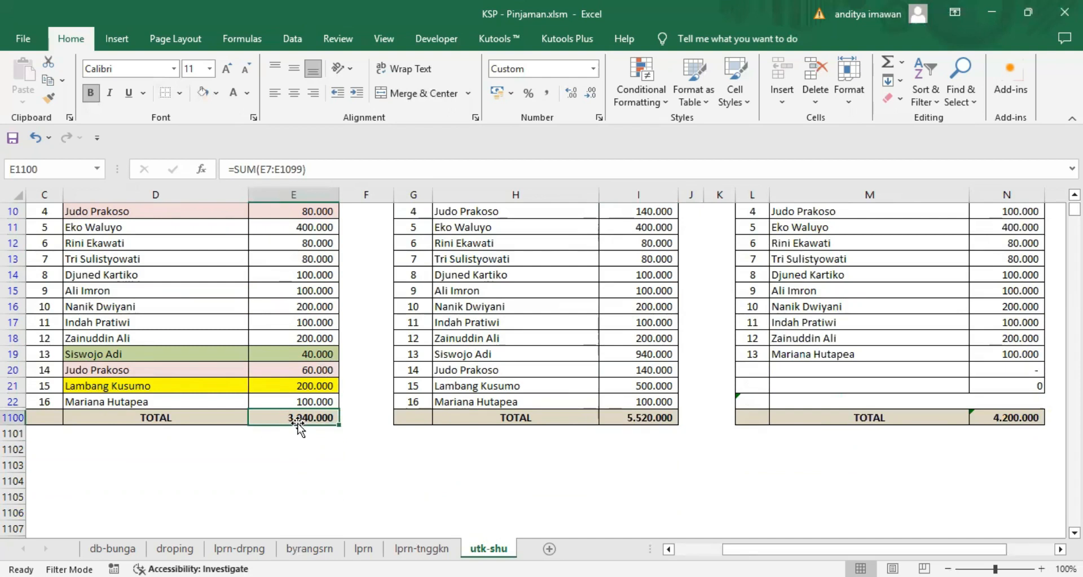
scroll(629, 475, up, 2)
scroll(711, 462, up, 1)
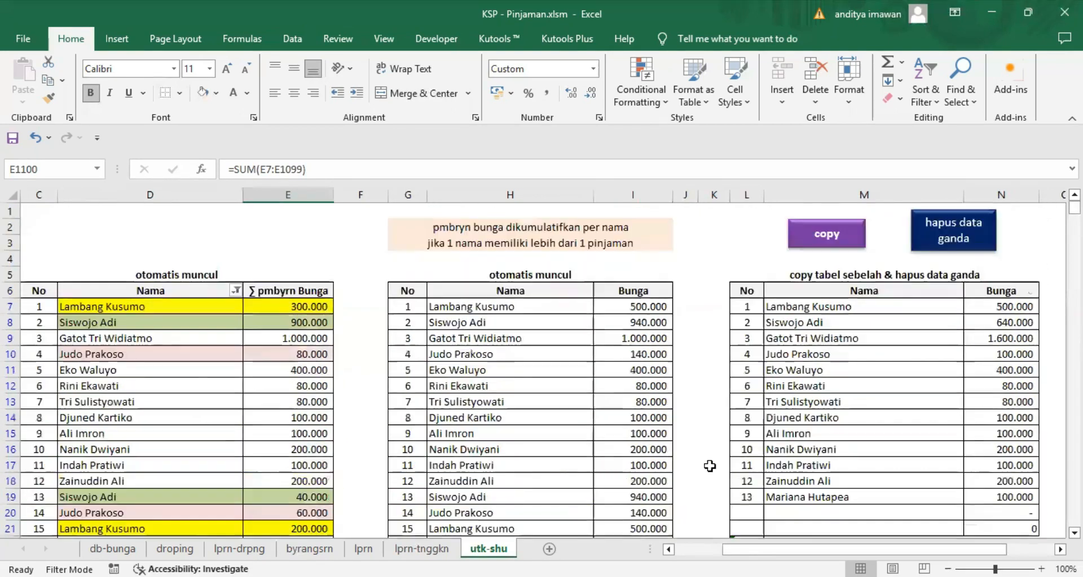
- Clear the existing names and interest amounts from row 7 down in columns M and N of the third table
drag(792, 307, 982, 536)
key(Delete)
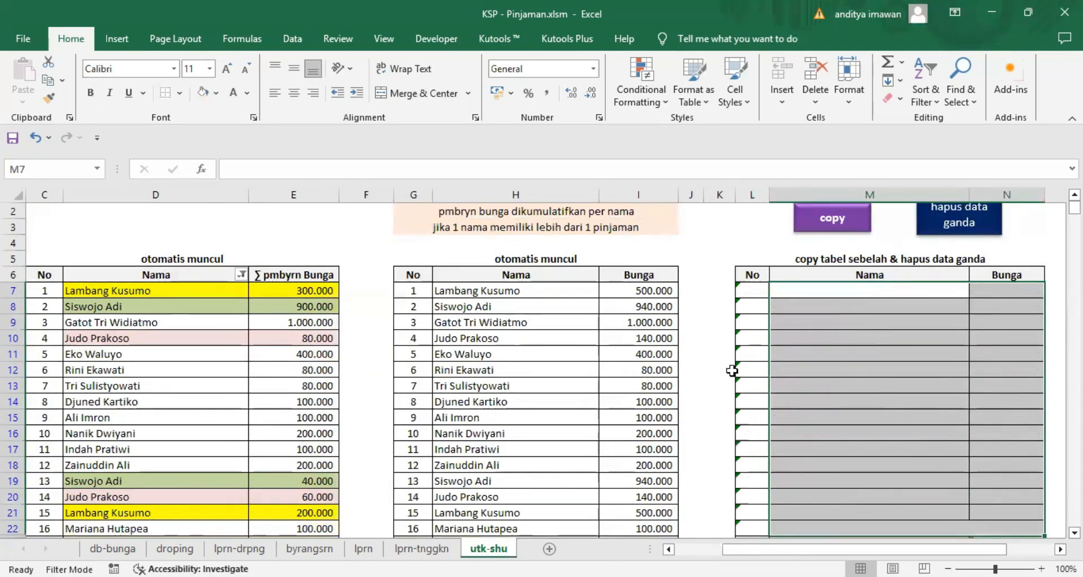
click(727, 370)
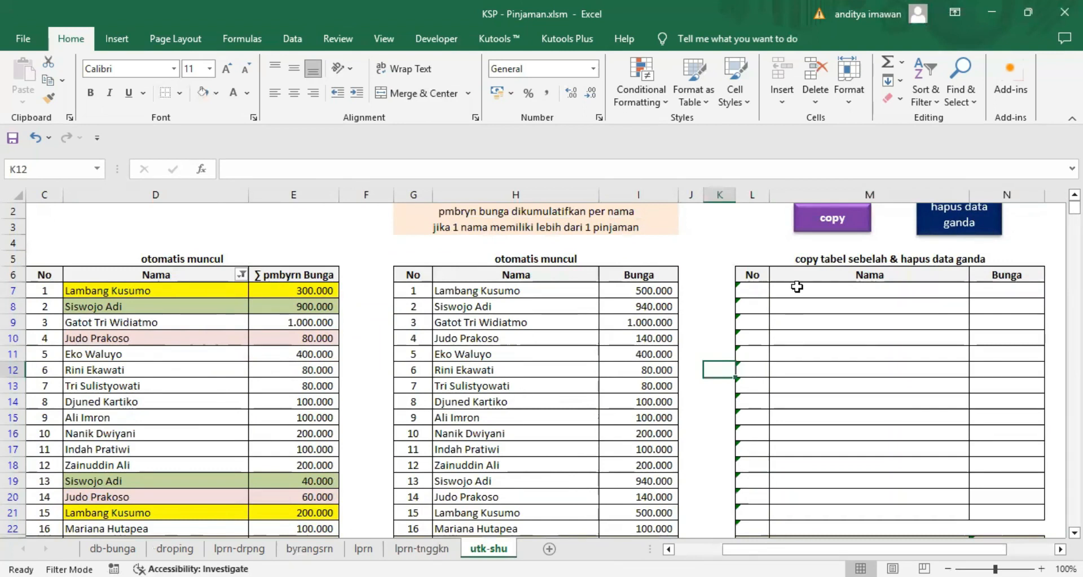
- Run the copy macro to fill the third table from the cumulative interest table, and check the copied rows and total
scroll(838, 350, up, 1)
click(818, 236)
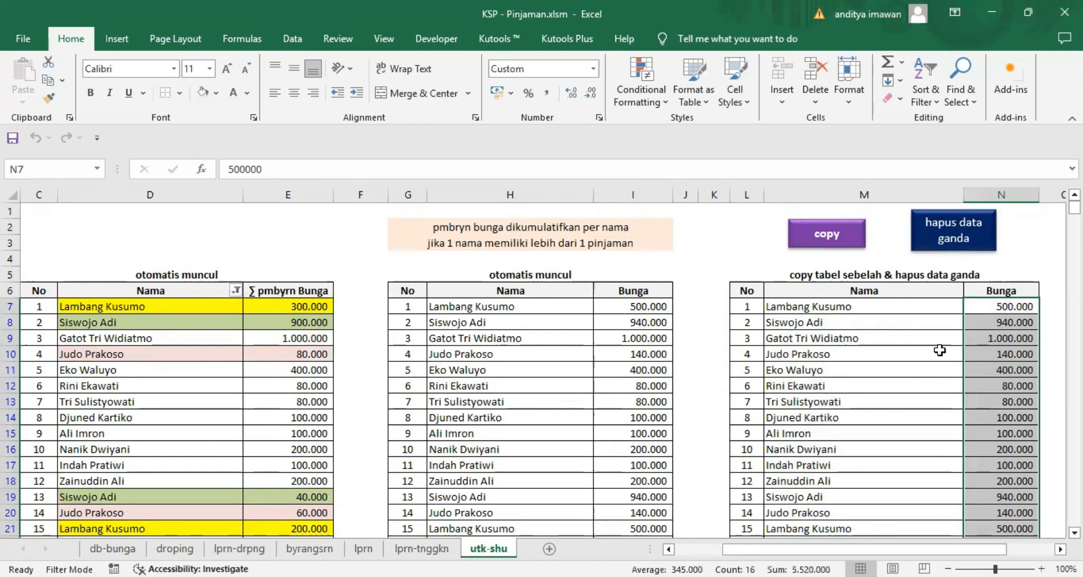
scroll(846, 347, down, 5)
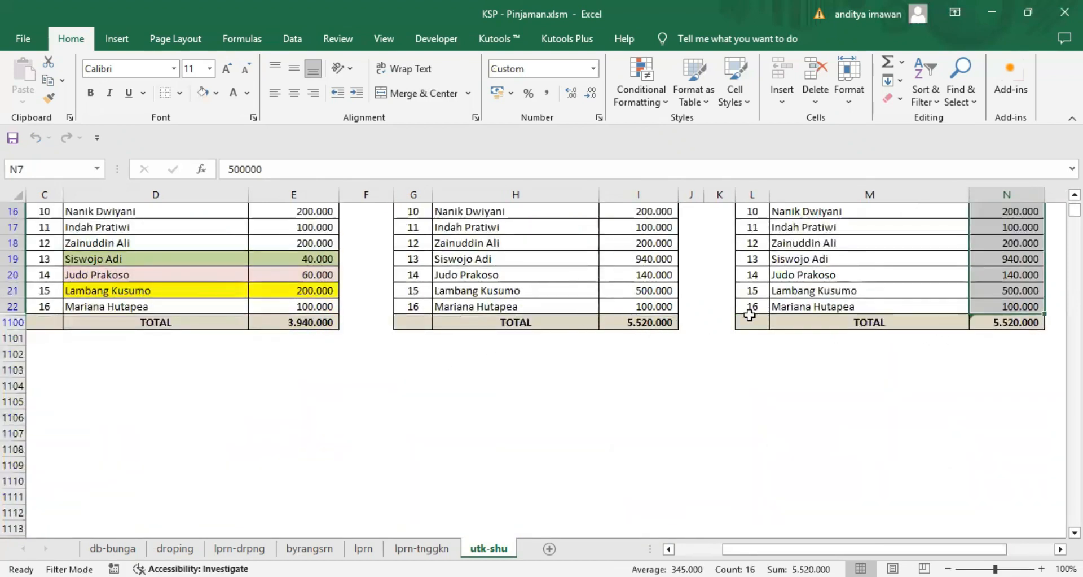
scroll(853, 293, up, 5)
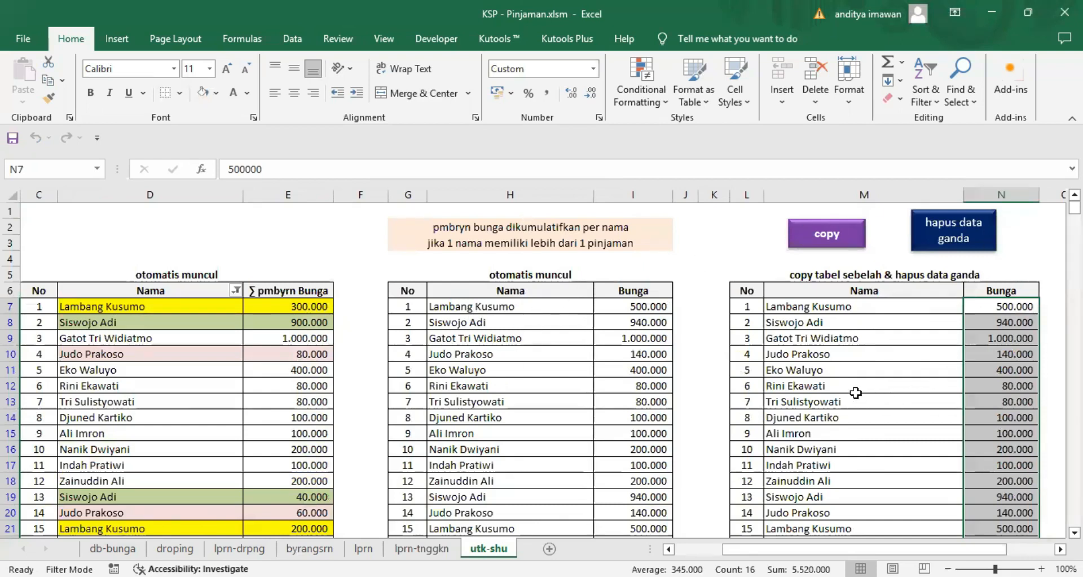
scroll(856, 393, down, 1)
click(801, 259)
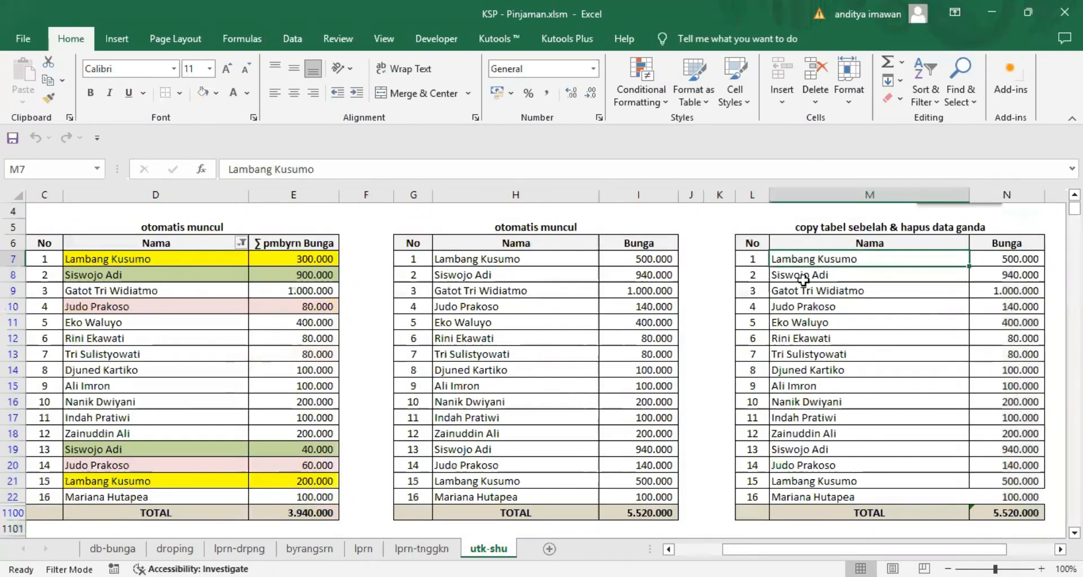
- Run the hapus data ganda macro to remove the repeated debtor rows from the third table
scroll(862, 403, up, 1)
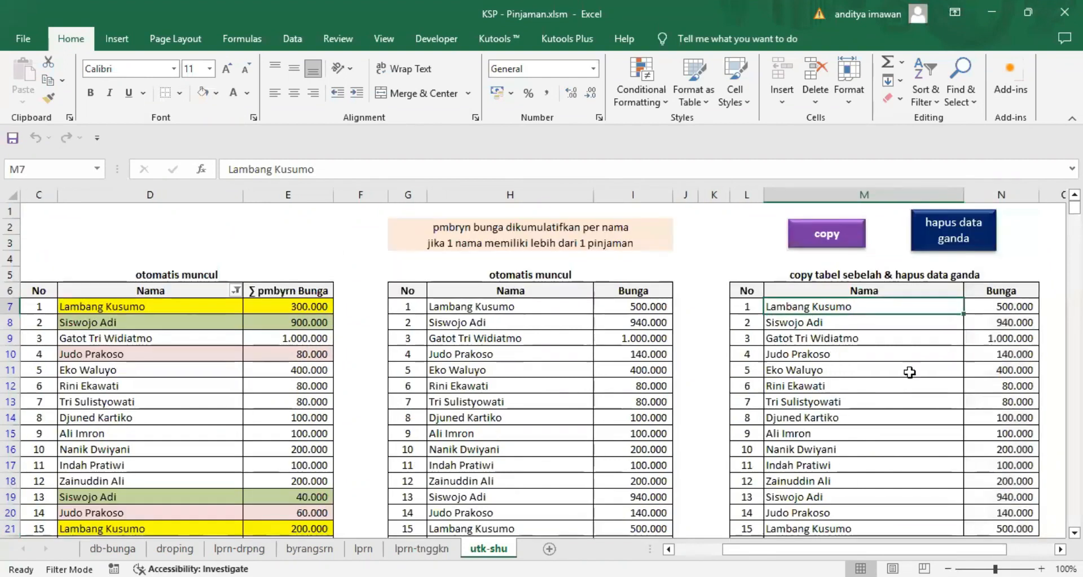
click(953, 240)
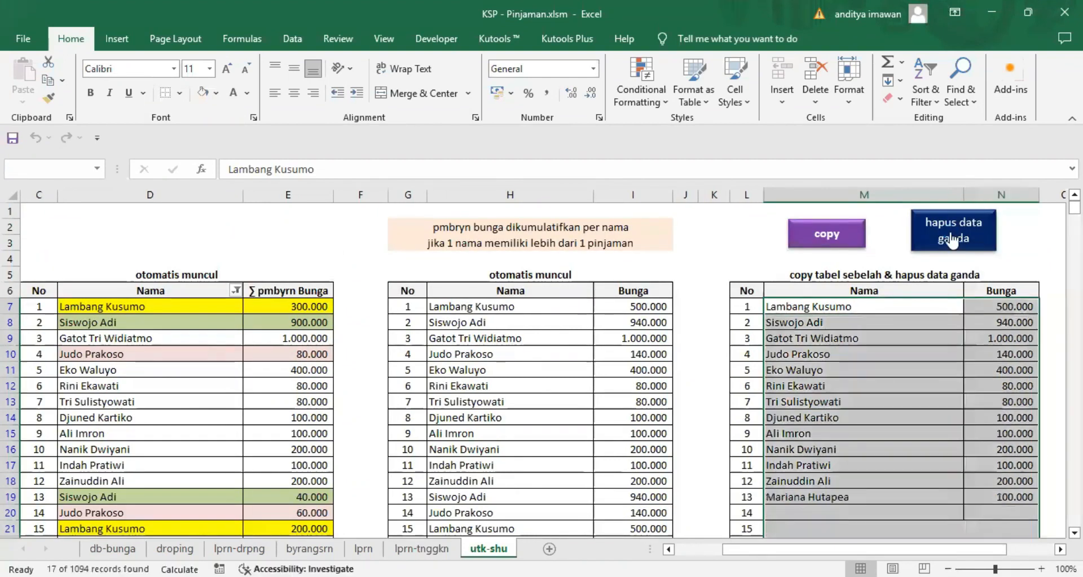
click(905, 380)
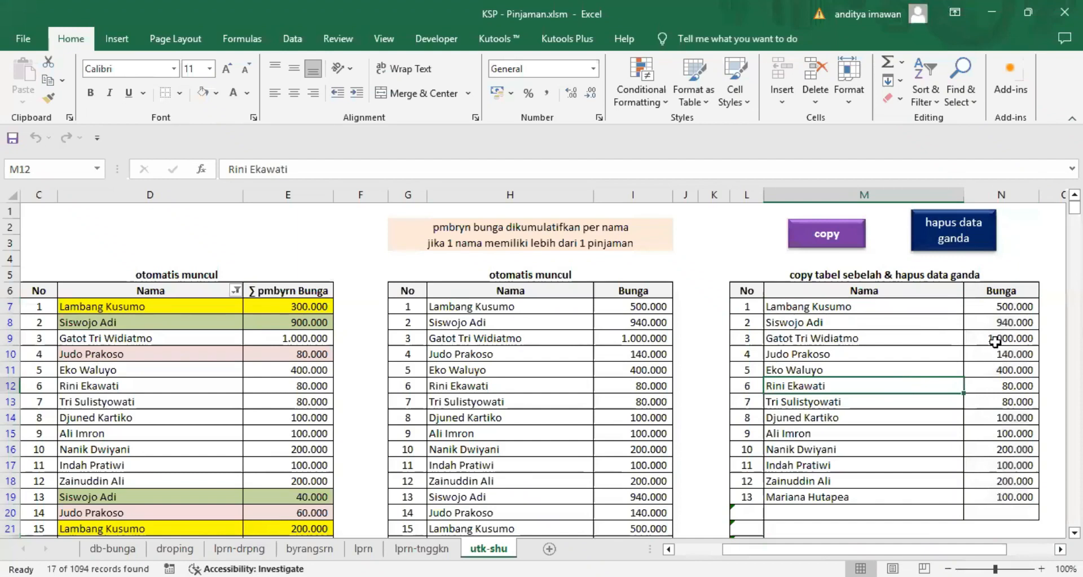
- Compare the interest total of the first table in E1100 with the third table's total in N1100
scroll(284, 388, down, 1)
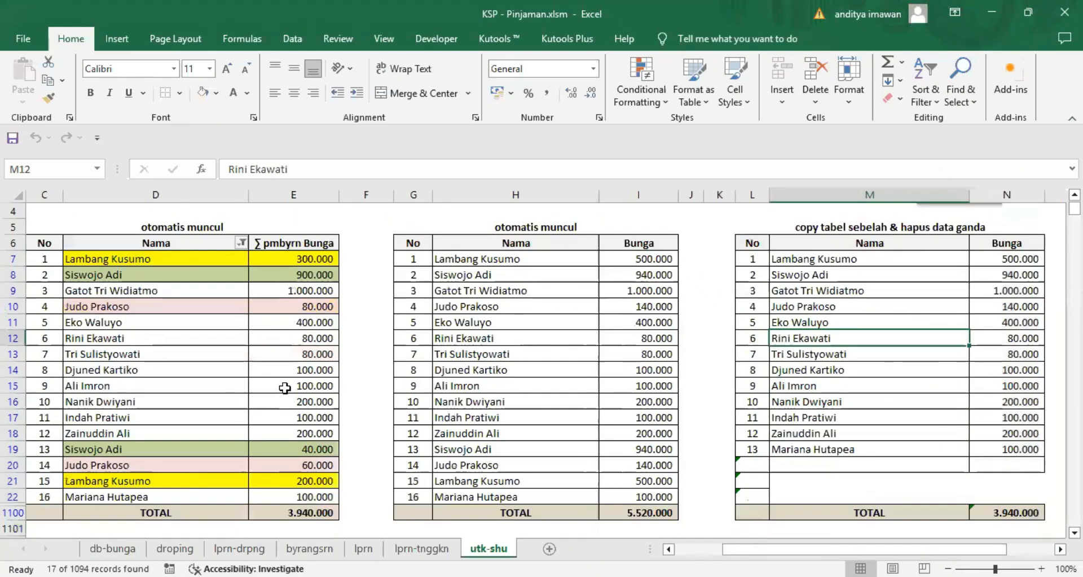
click(294, 511)
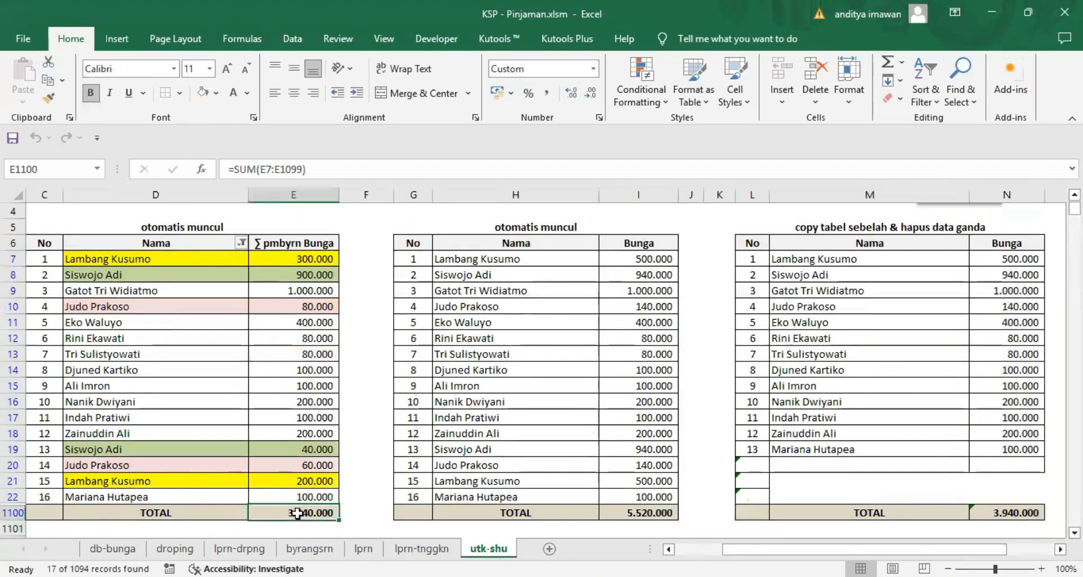
click(1009, 511)
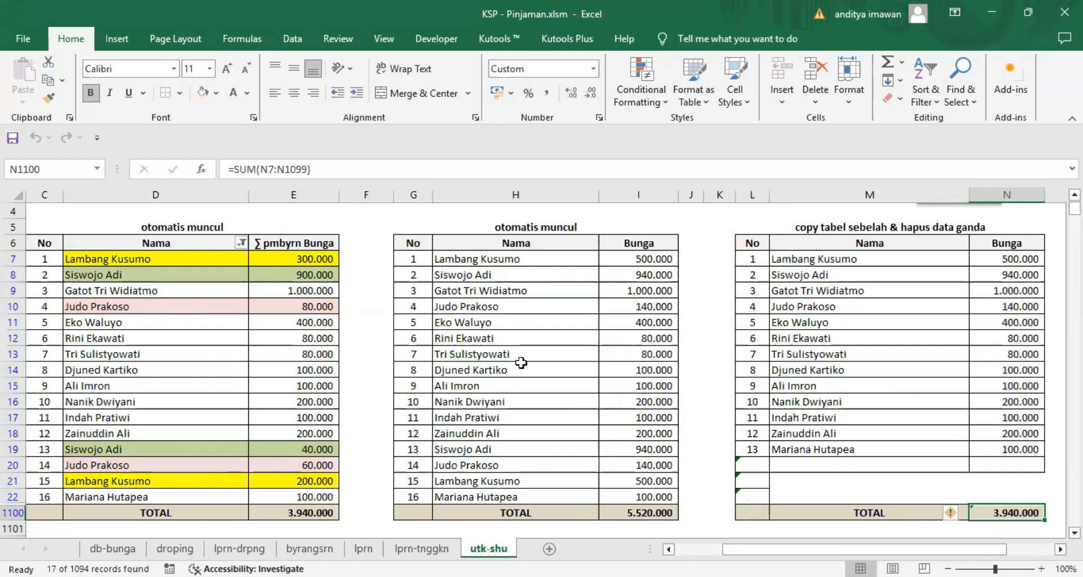
scroll(781, 353, up, 1)
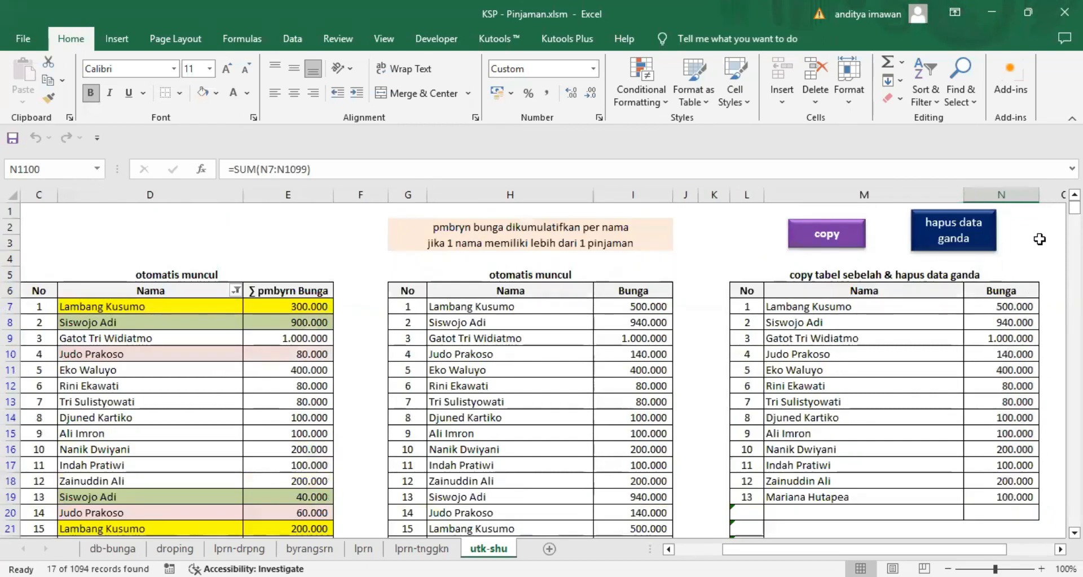